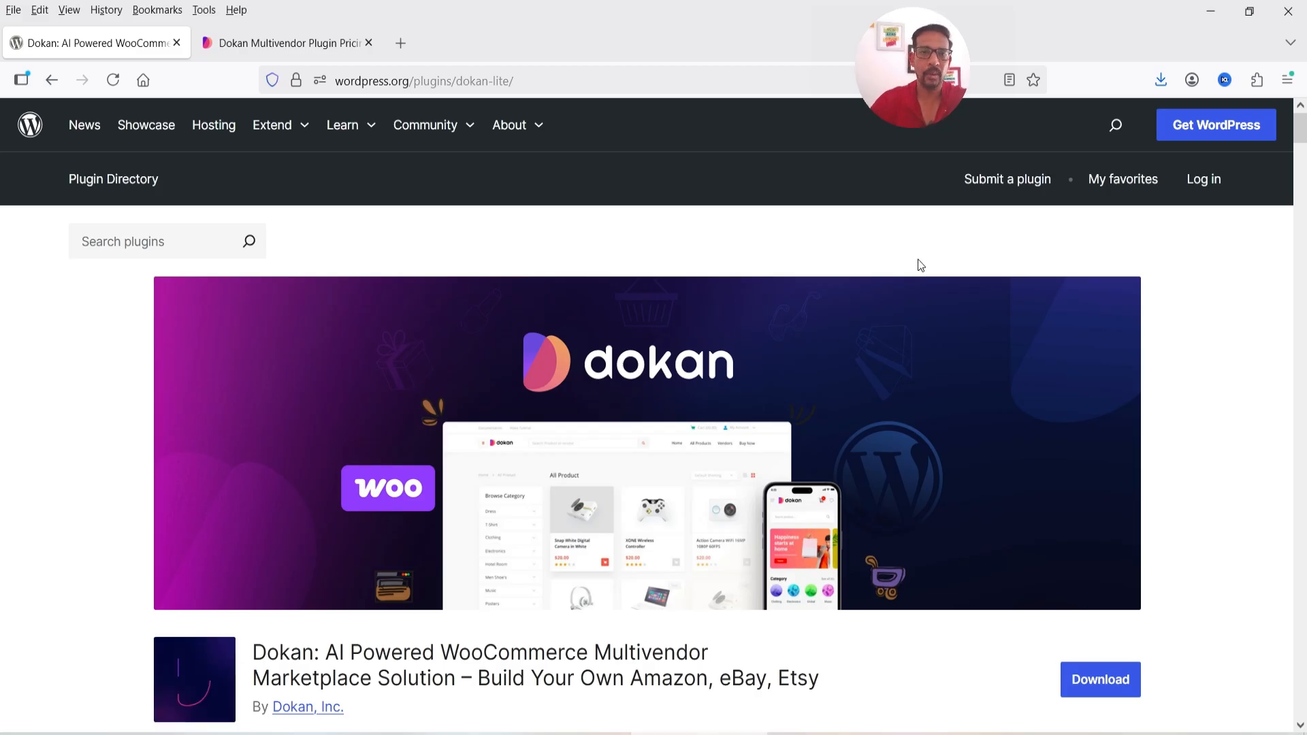
scroll(921, 266, down, 5)
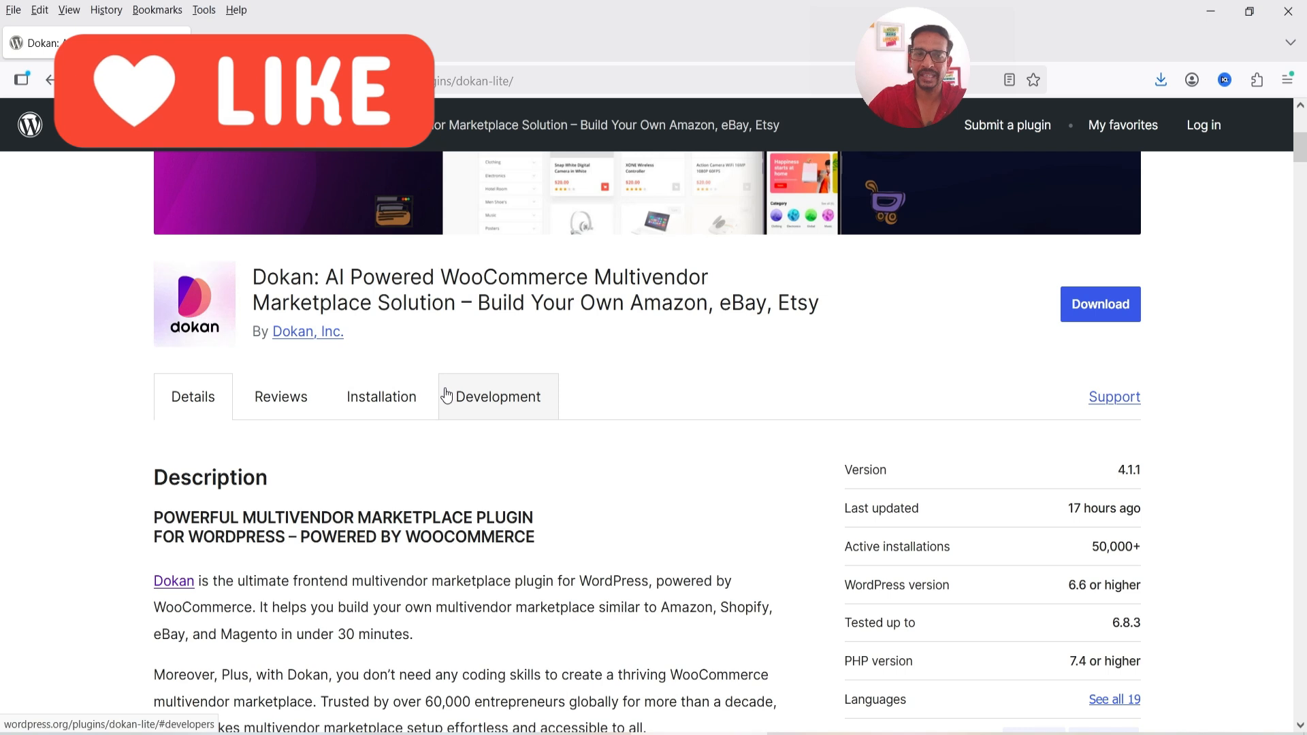
scroll(446, 396, up, 5)
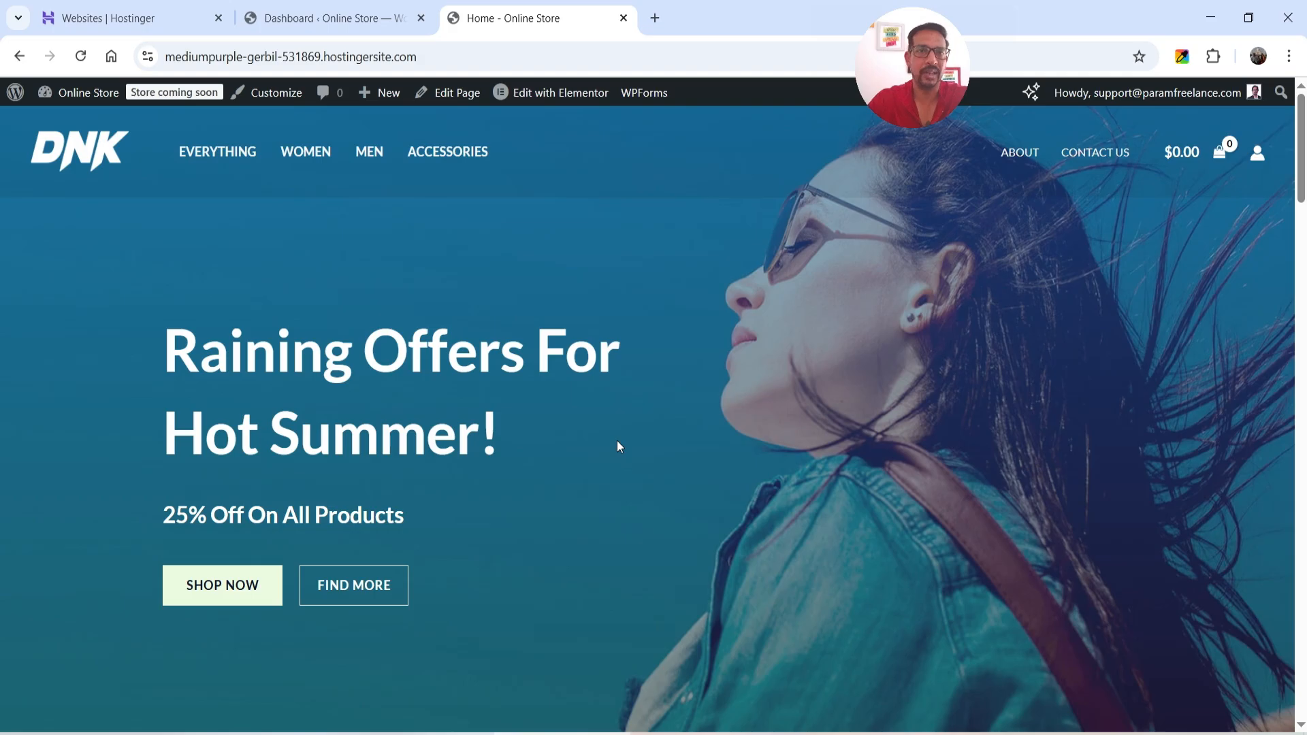
- Switch to the store's WordPress dashboard, open the page for adding plugins and search for "dokan"
click(317, 17)
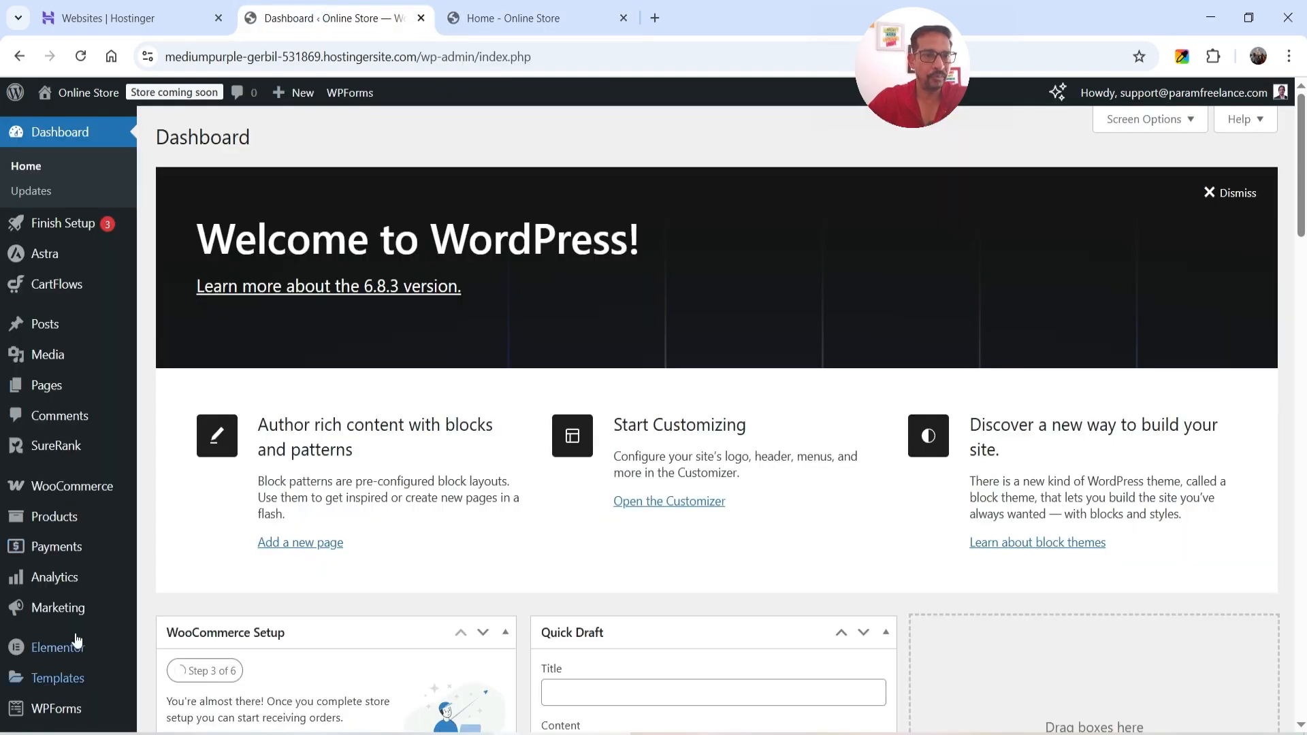
scroll(77, 640, down, 4)
mouse_move(66, 585)
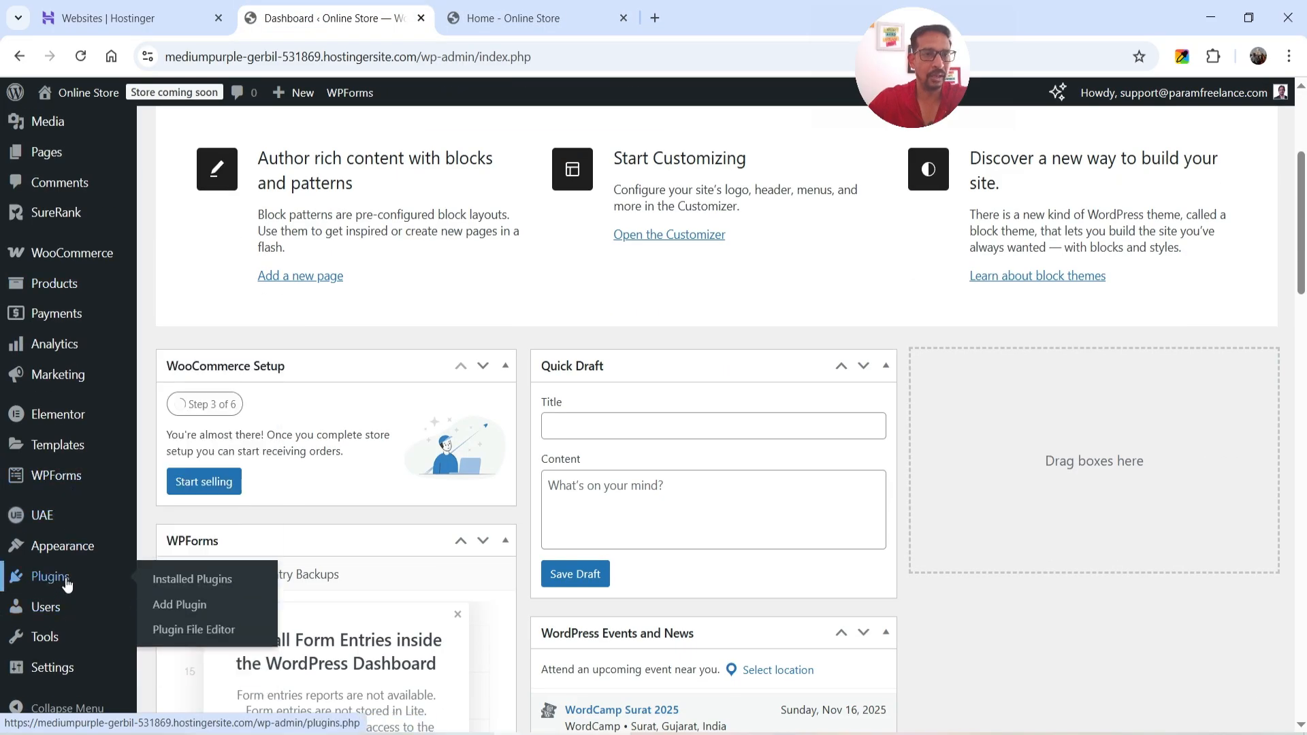
click(180, 605)
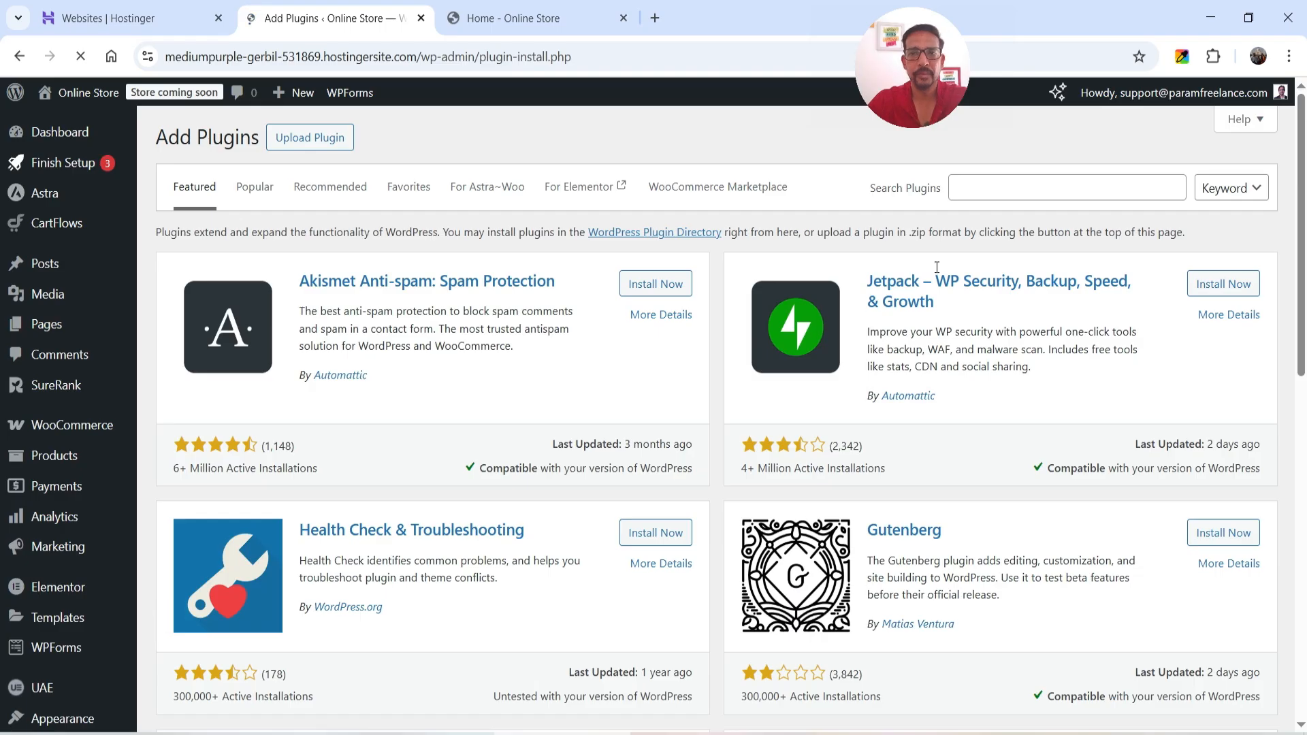
click(1004, 189)
text(do)
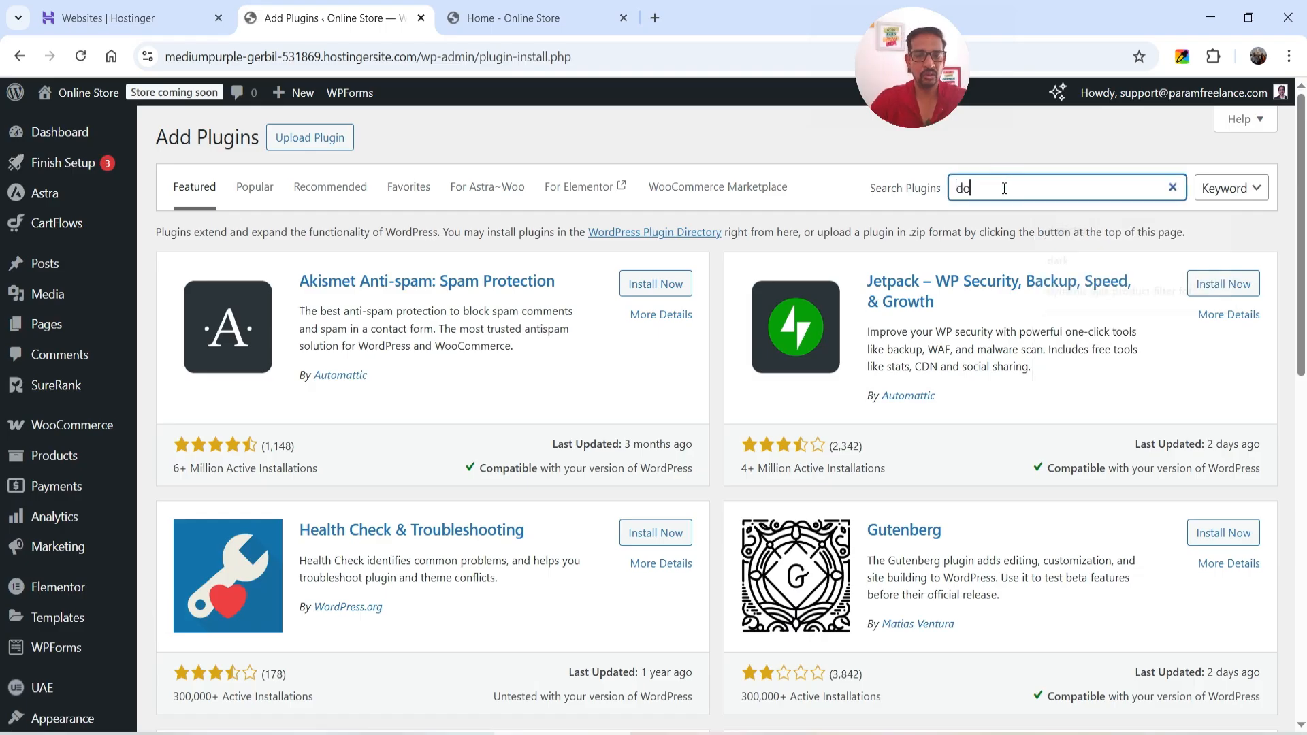
text(kan)
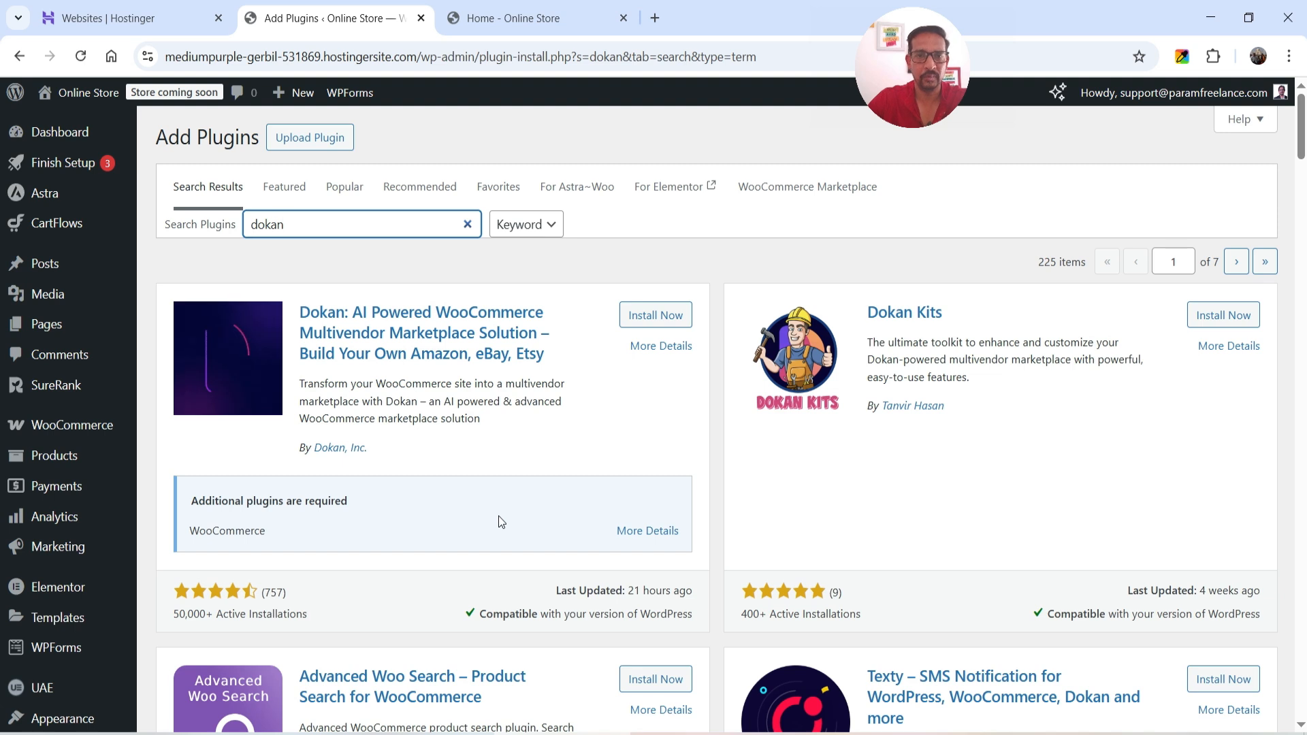
- Install and activate the Dokan WooCommerce Multivendor Marketplace plugin and start its setup wizard
click(655, 315)
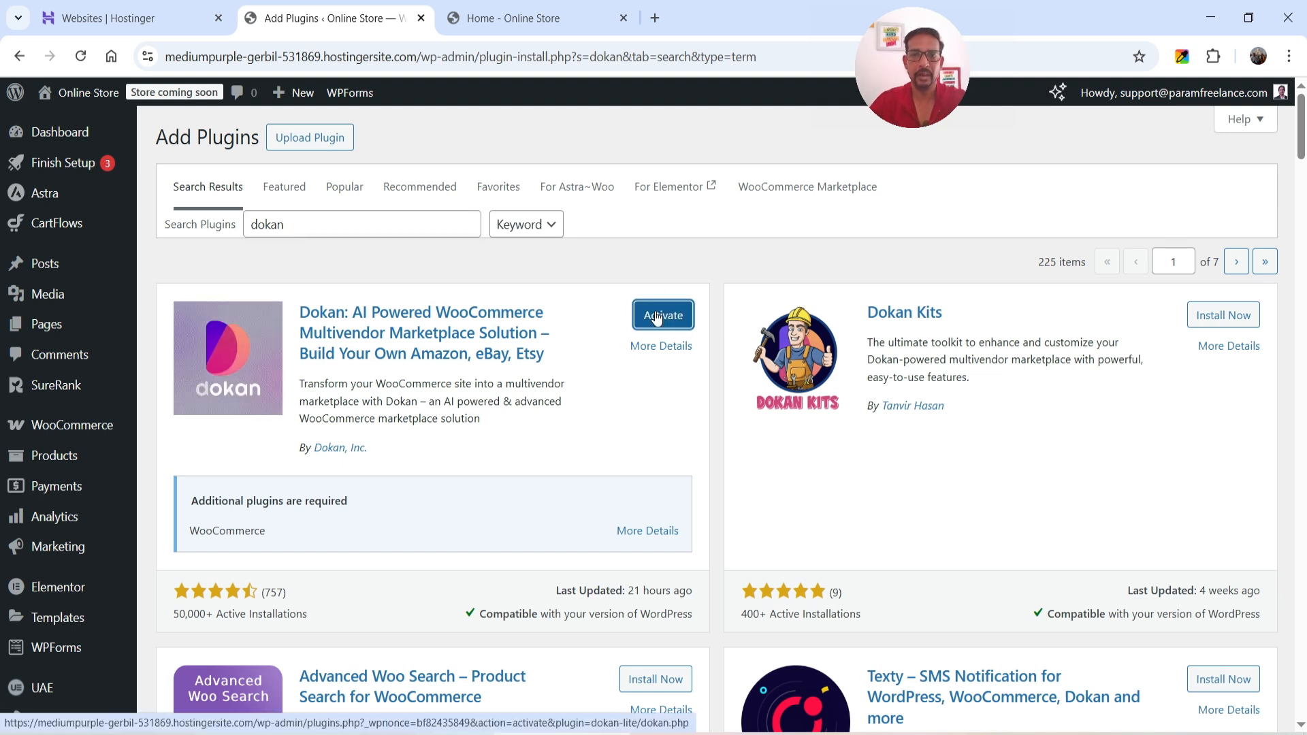
click(656, 316)
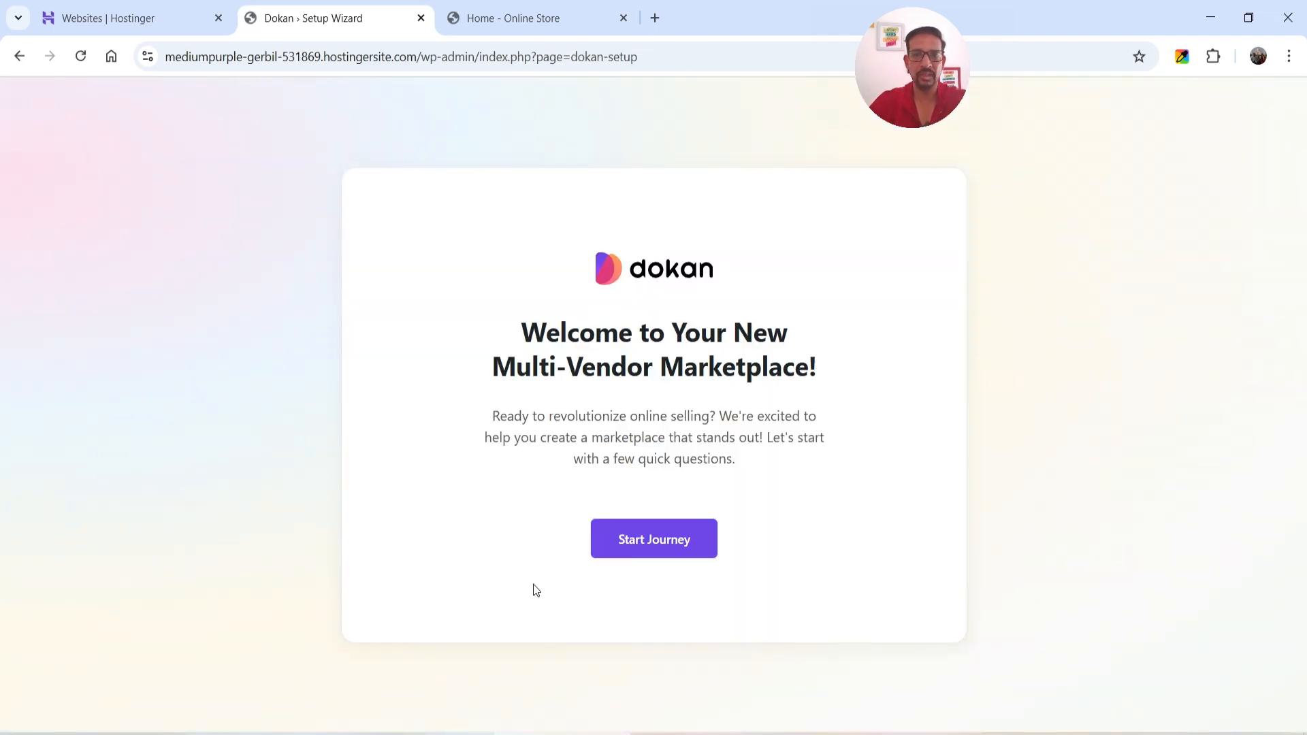
click(659, 539)
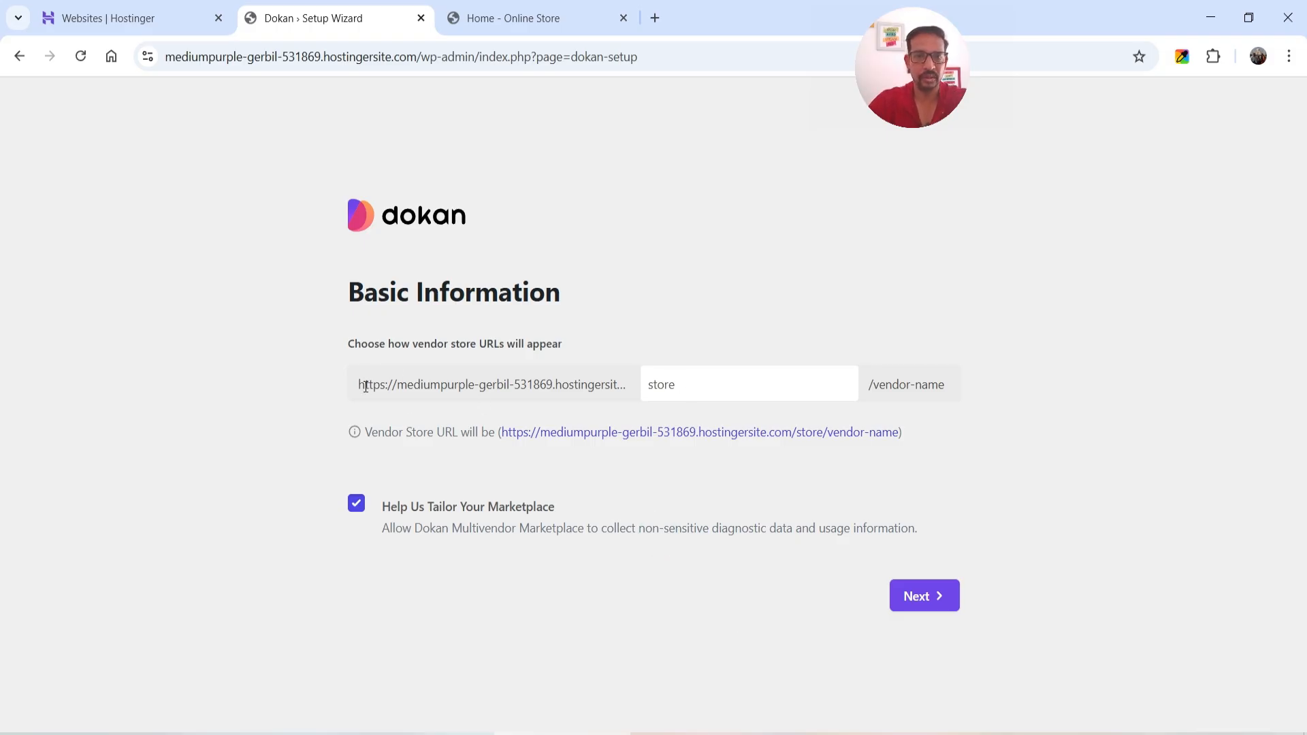
- Review the vendor store URL parts in Basic Information, keep "store" as the URL base and continue
drag(363, 388, 622, 398)
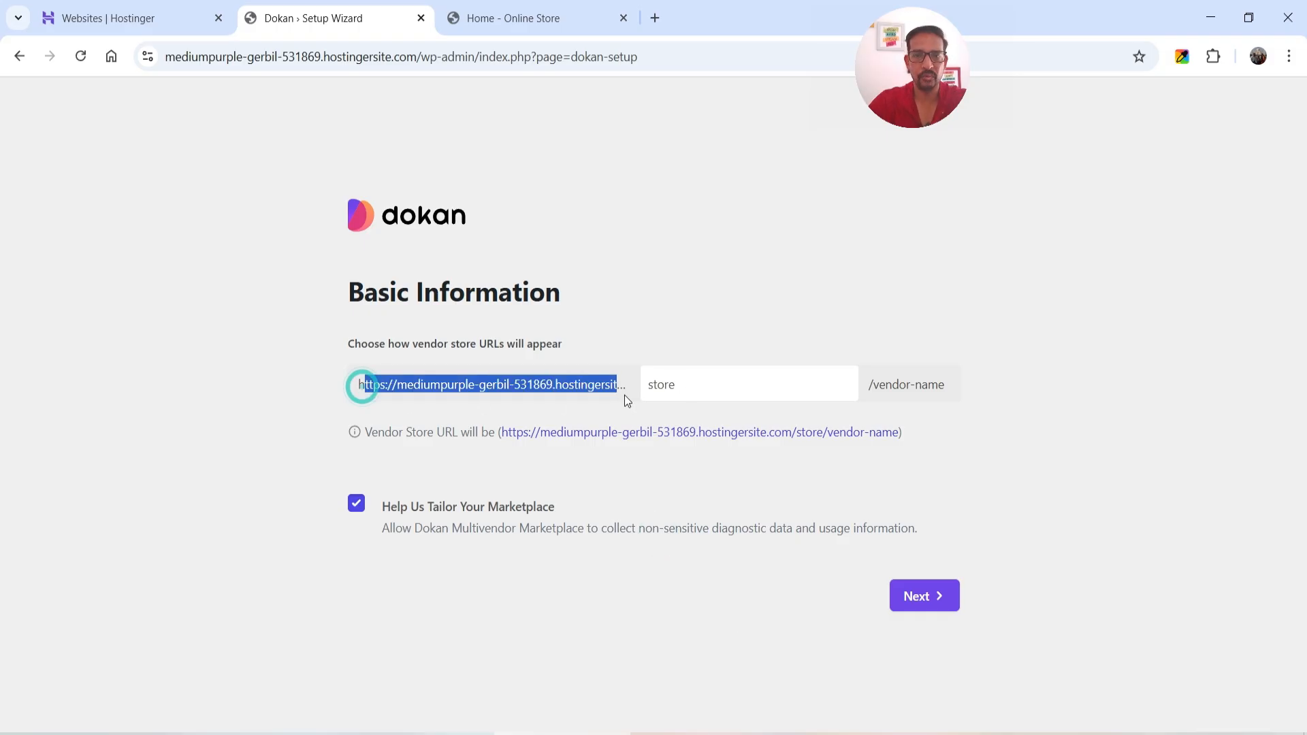
double_click(690, 388)
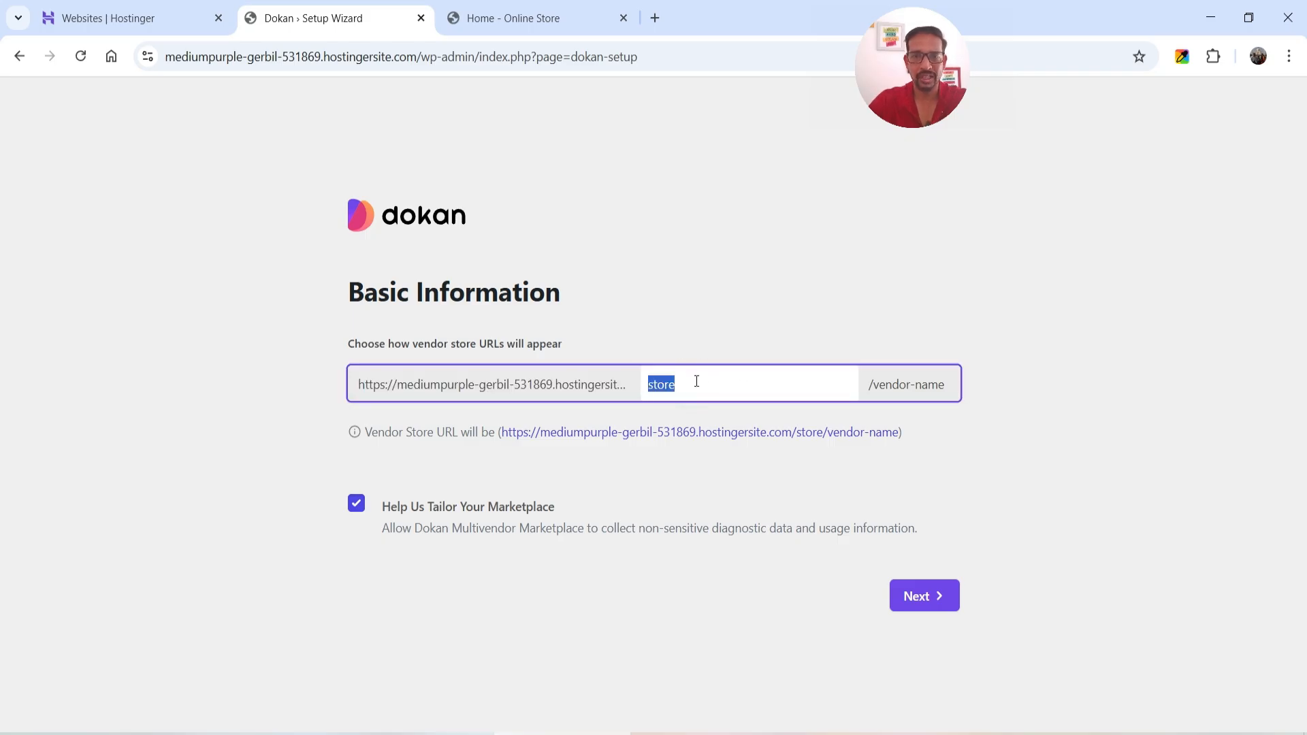
triple_click(922, 386)
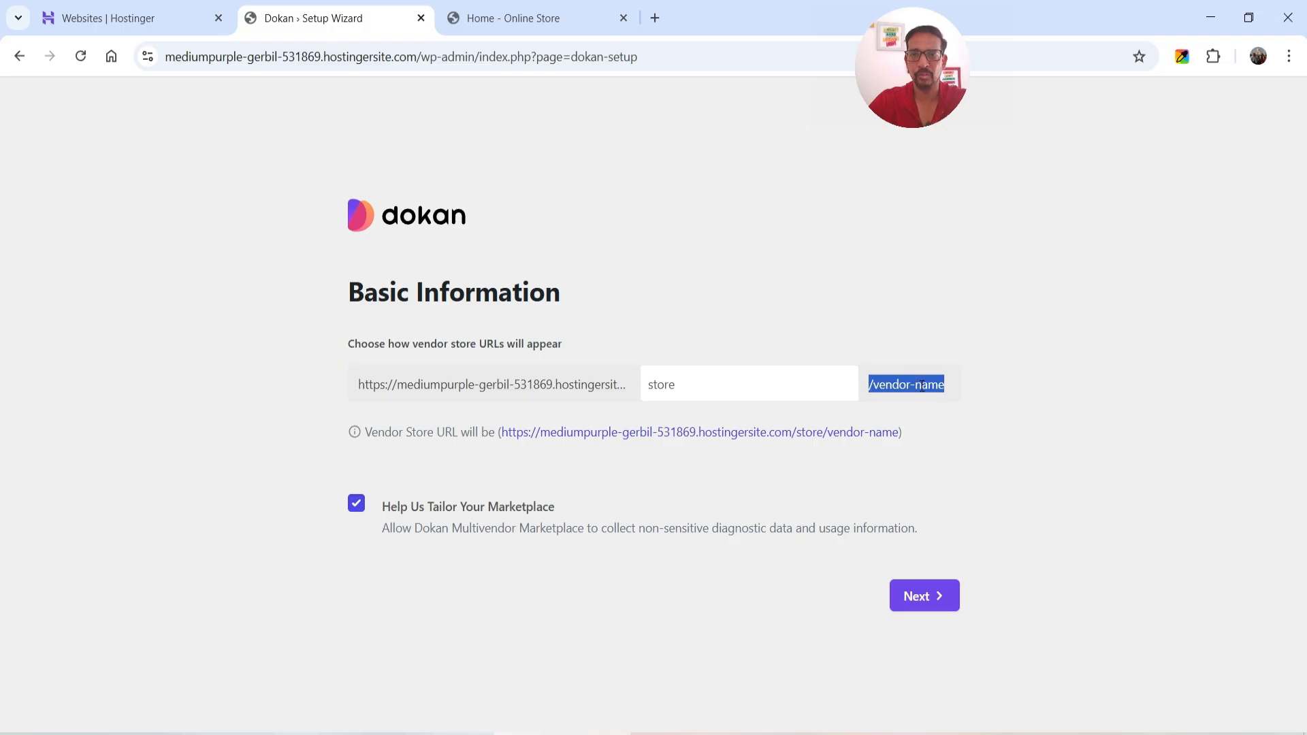
click(943, 385)
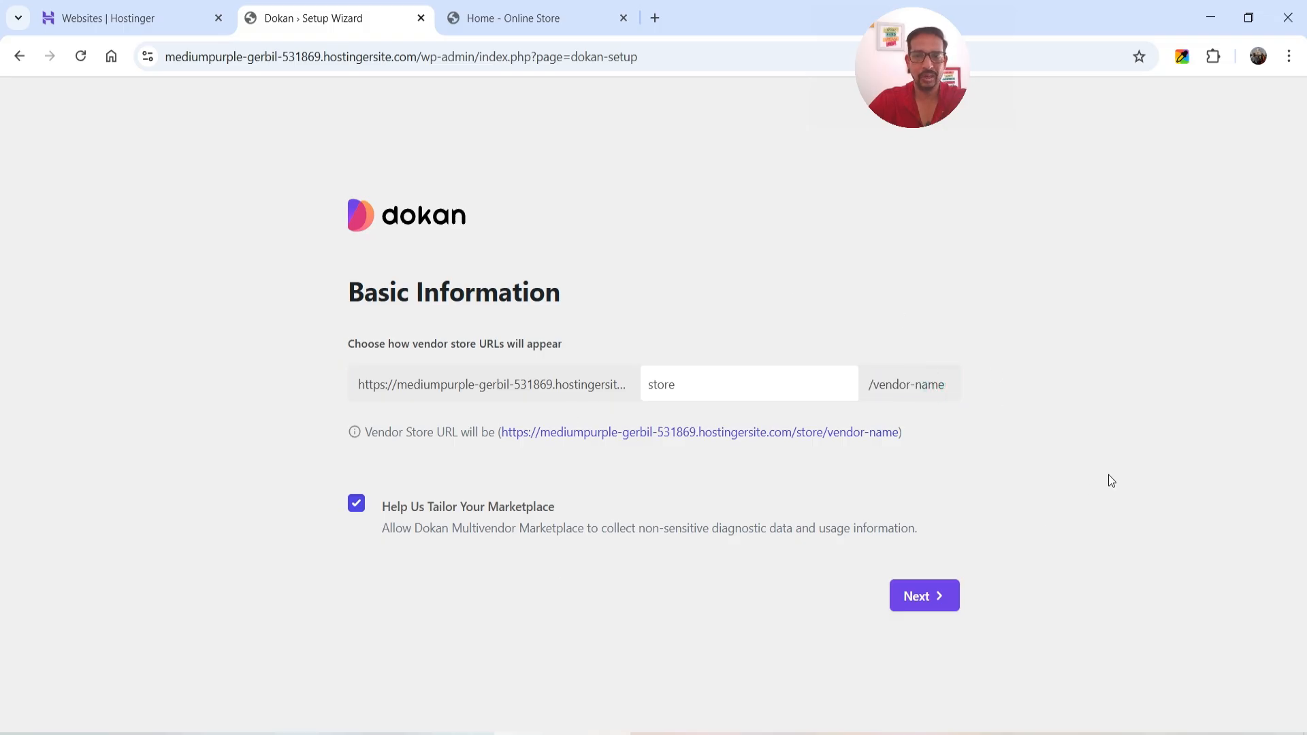
click(934, 597)
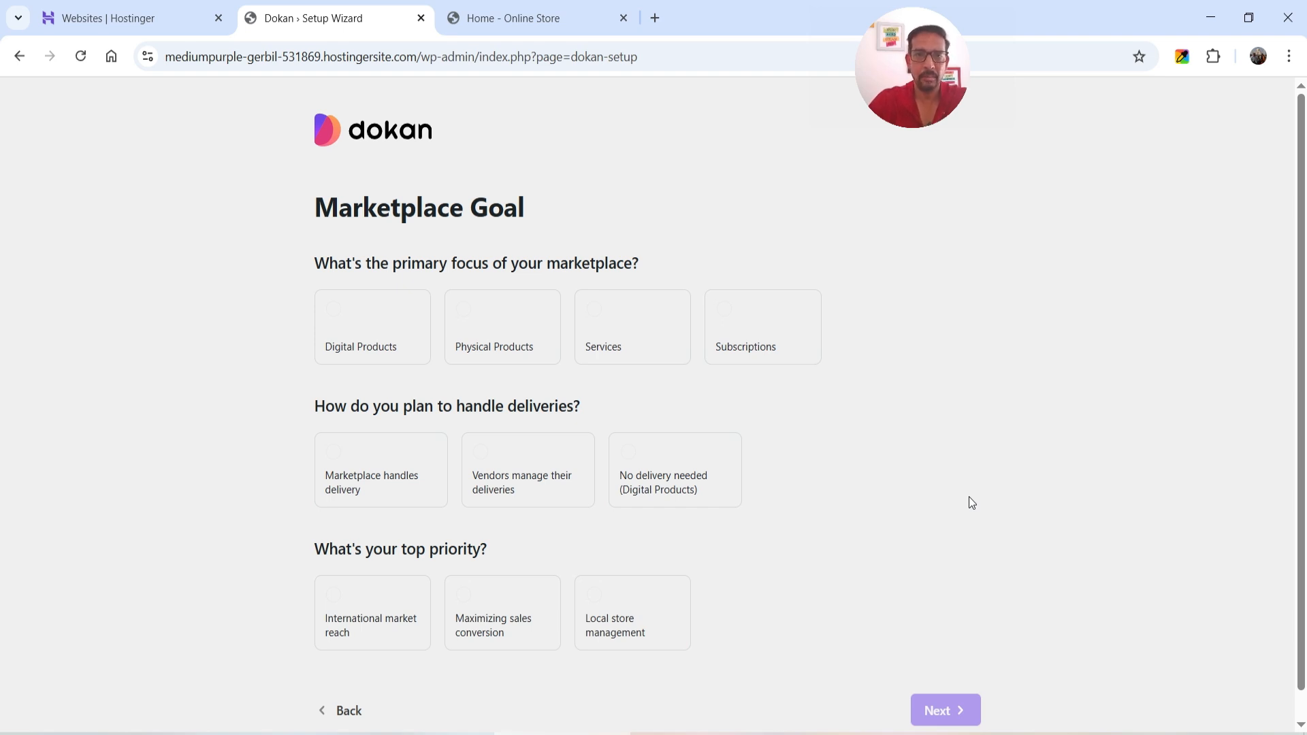
- Set the marketplace goals to Physical Products, Vendors manage their deliveries and Maximizing sales conversion, and continue
click(486, 338)
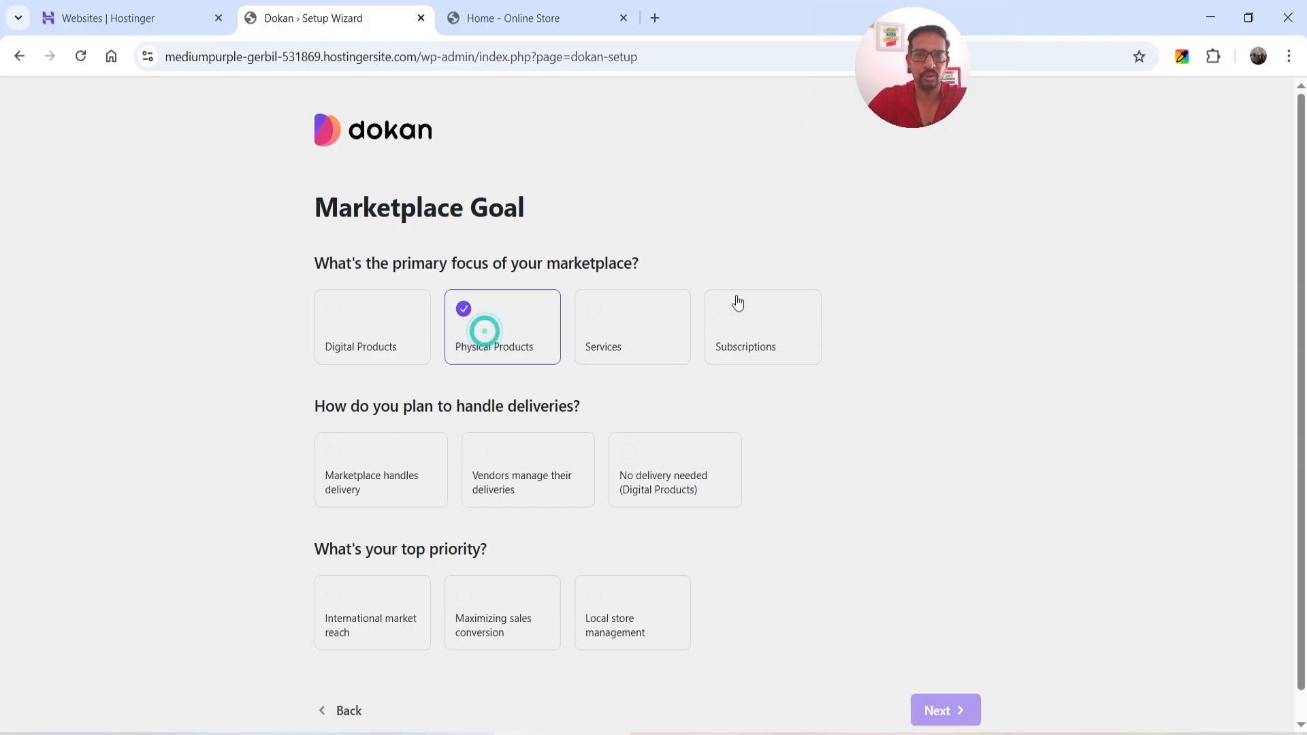
scroll(1024, 298, down, 1)
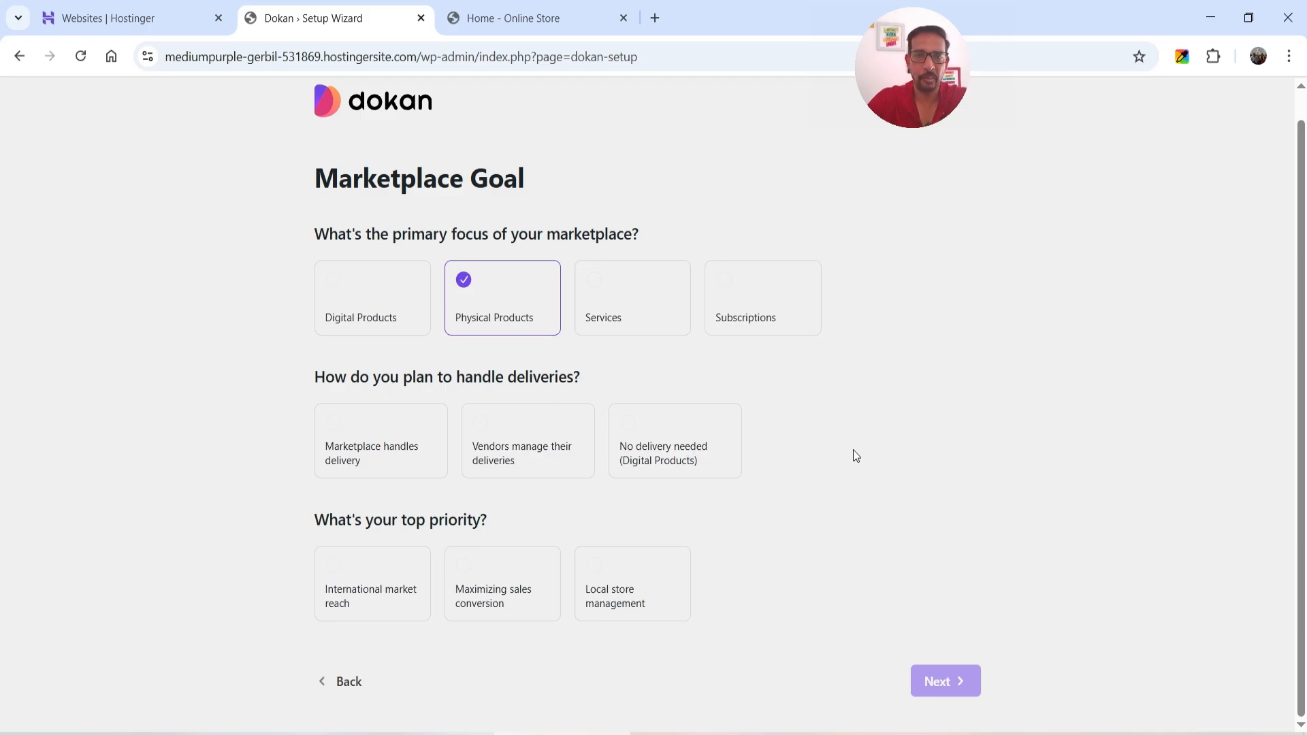
click(512, 461)
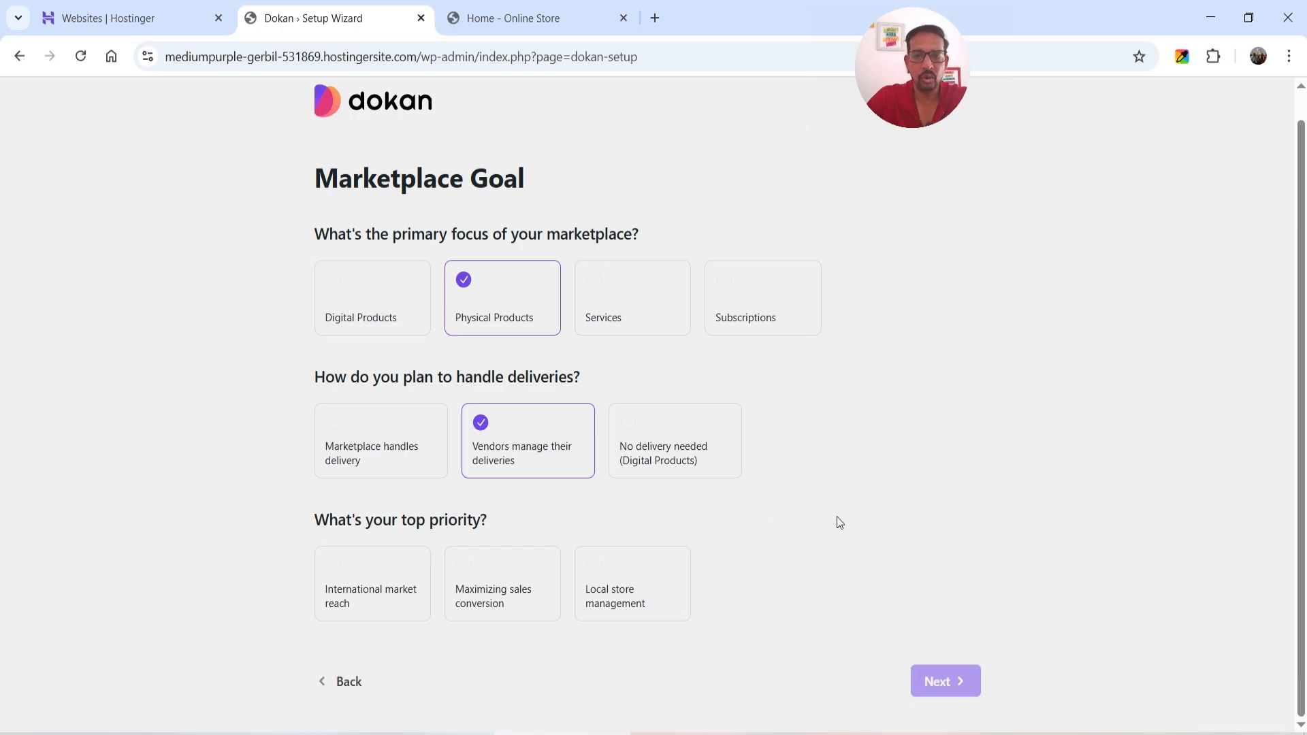
click(483, 596)
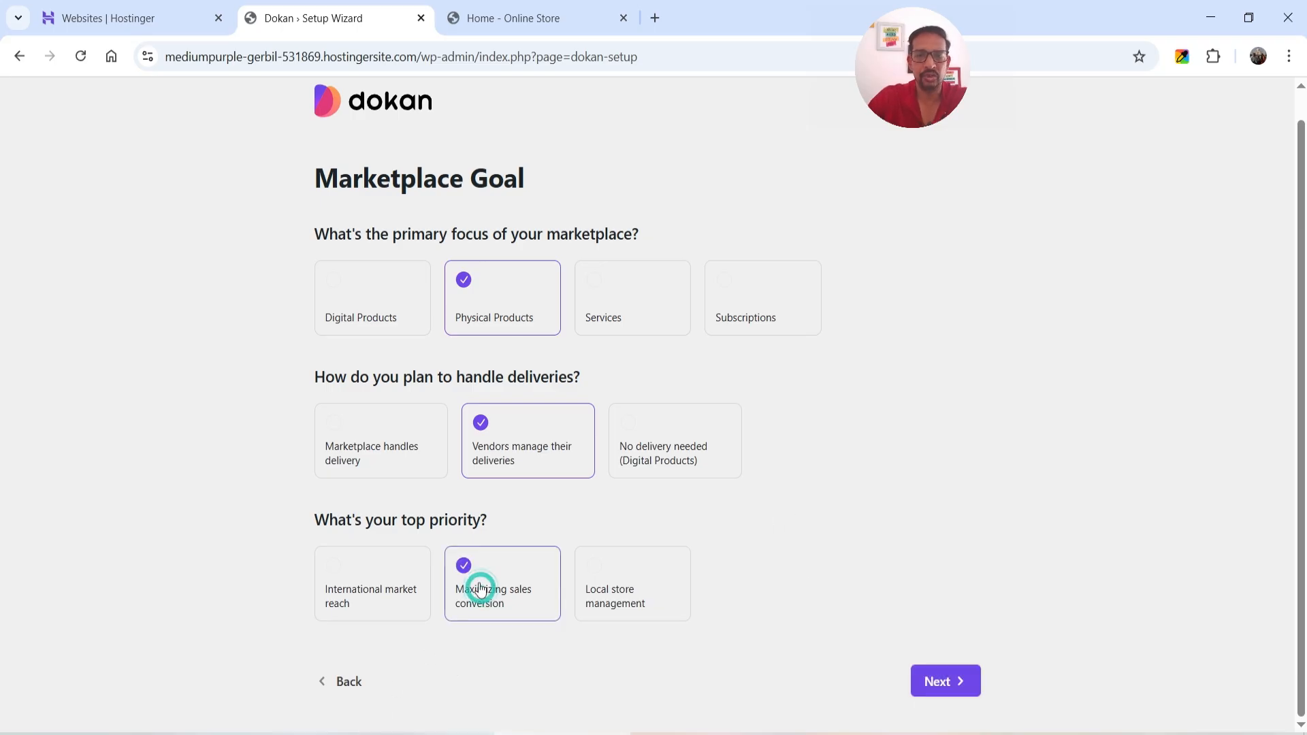
click(952, 696)
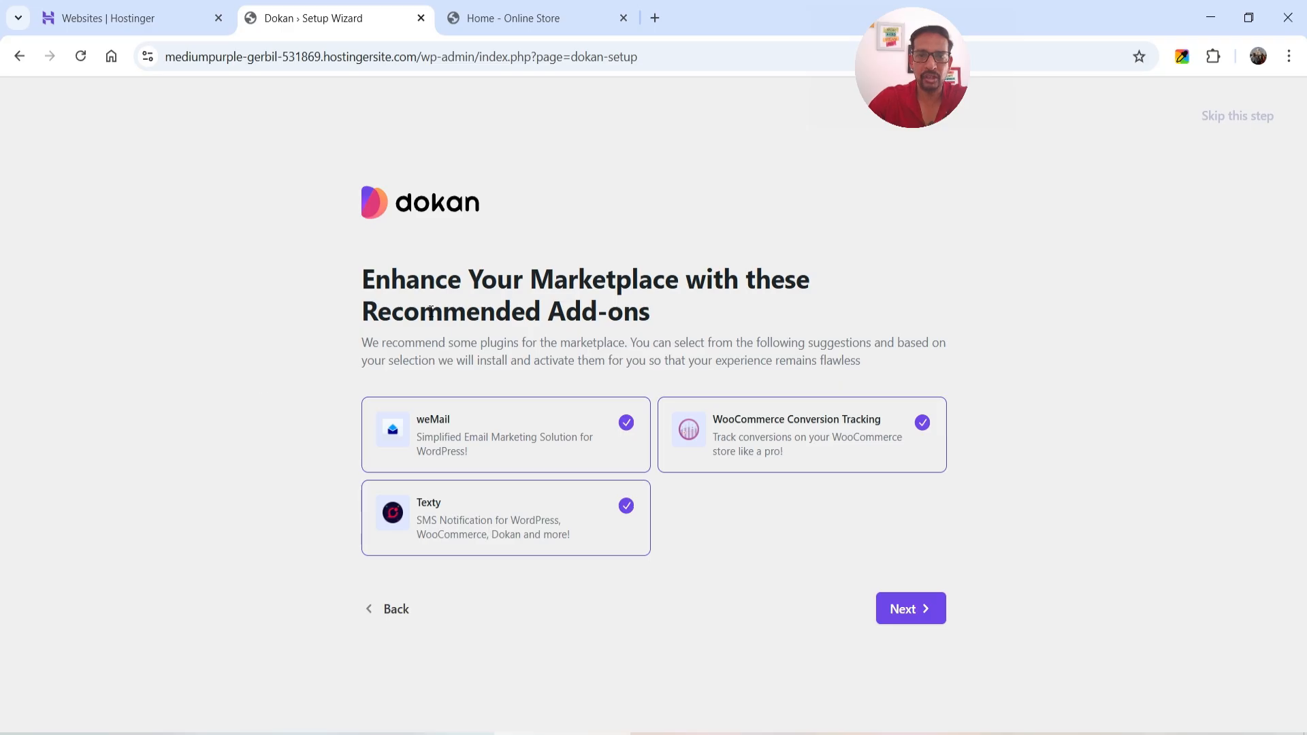
- Deselect the weMail, Texty and WooCommerce Conversion Tracking add-ons, finish the setup wizard and open the Dokan dashboard
click(622, 423)
click(625, 506)
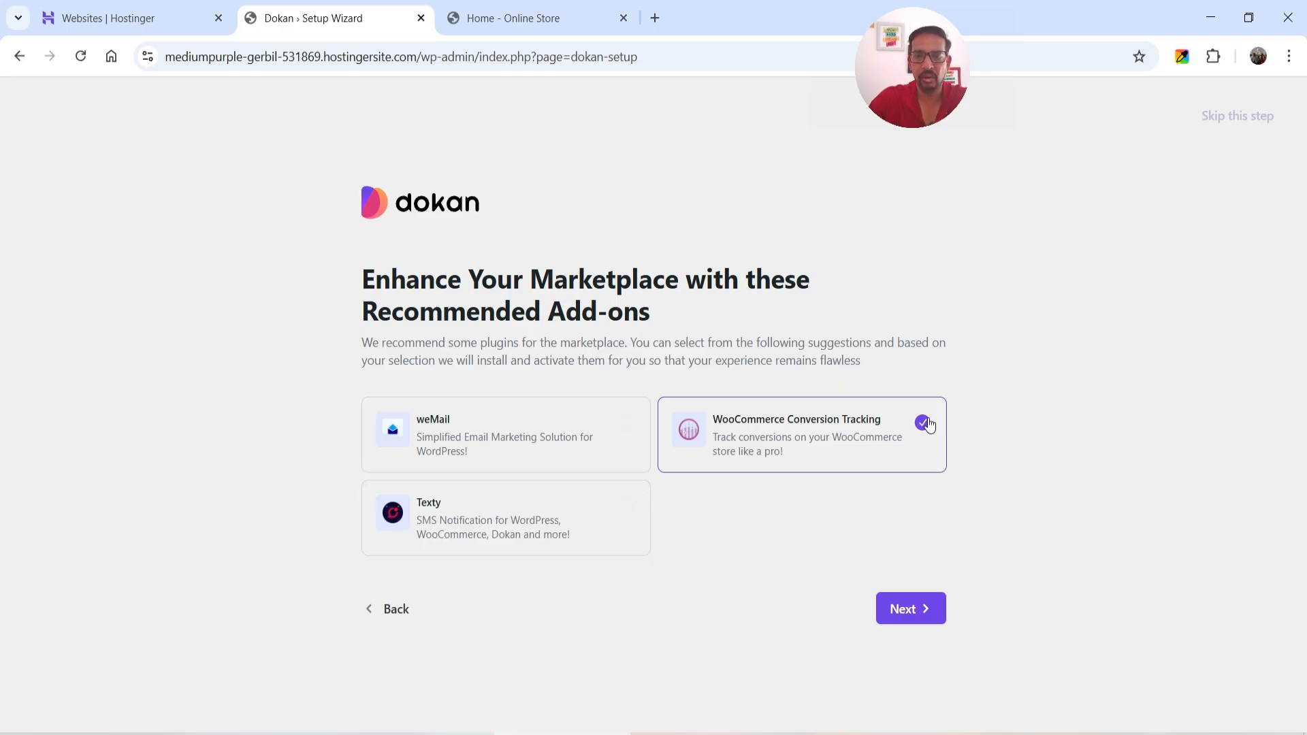
click(922, 423)
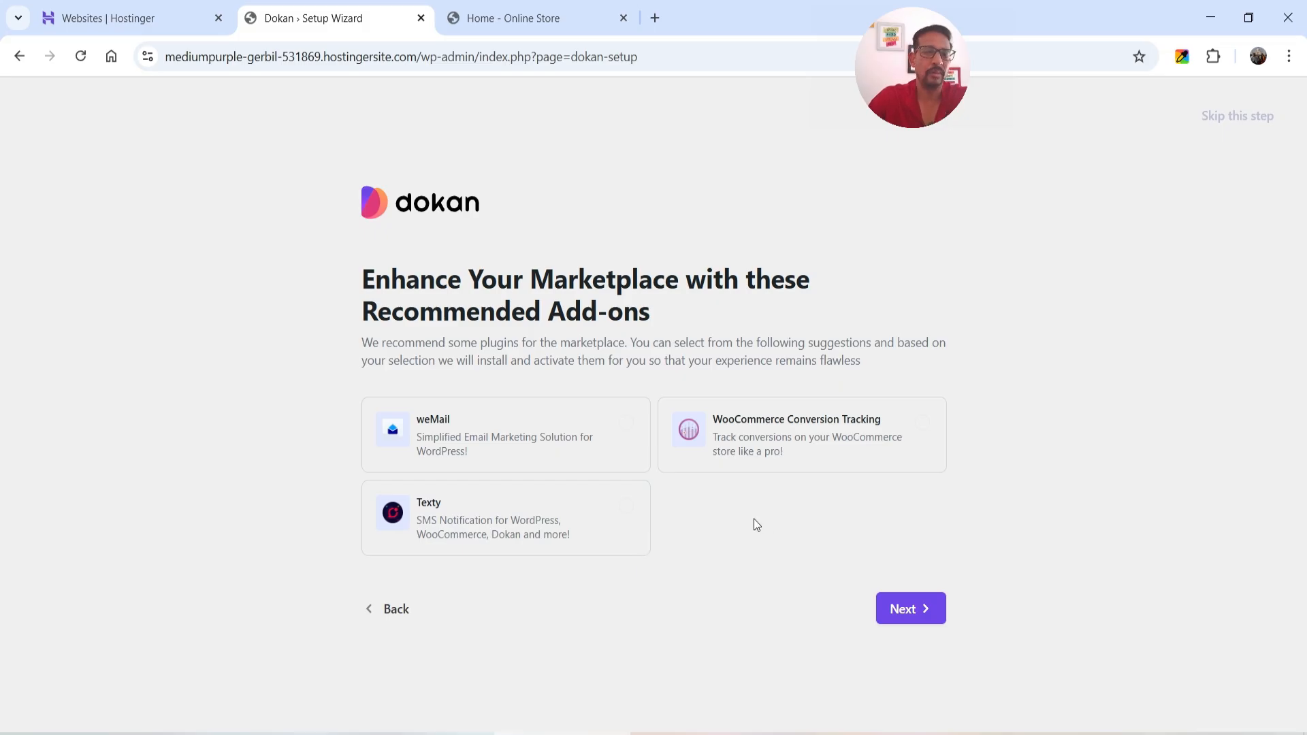
click(929, 611)
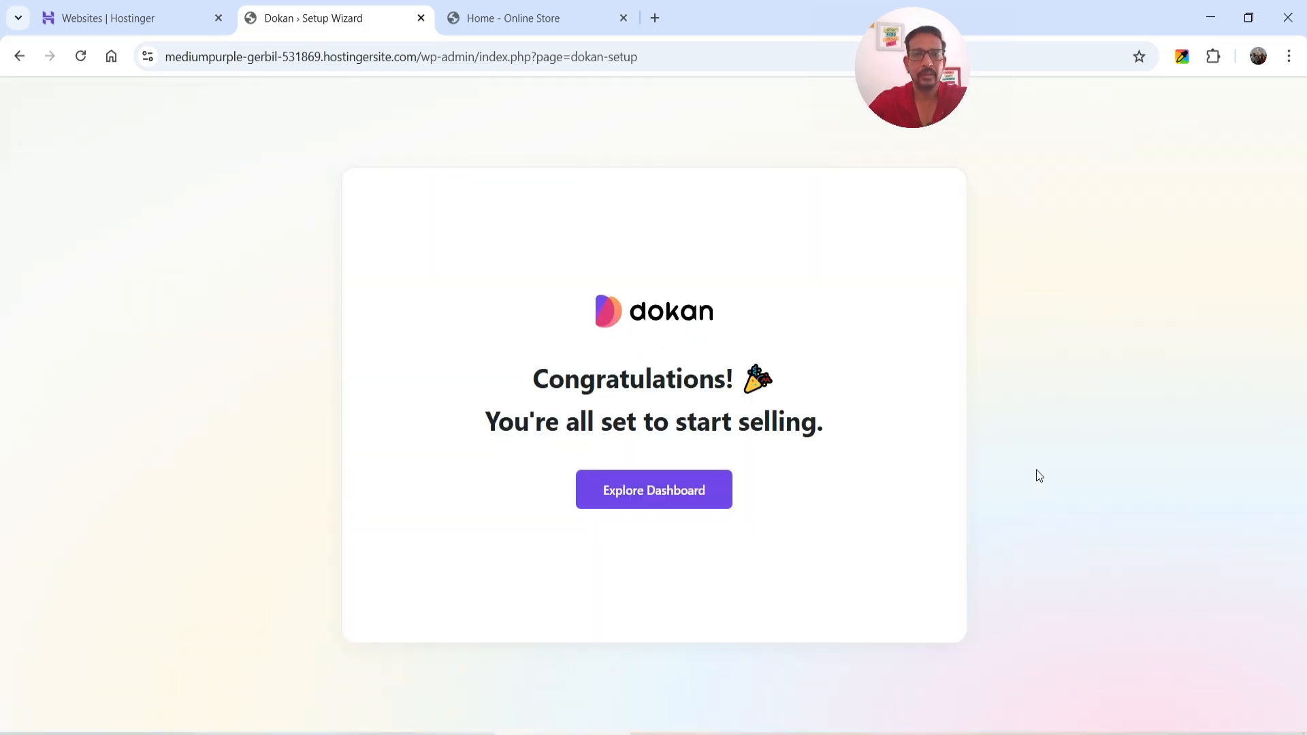
click(651, 492)
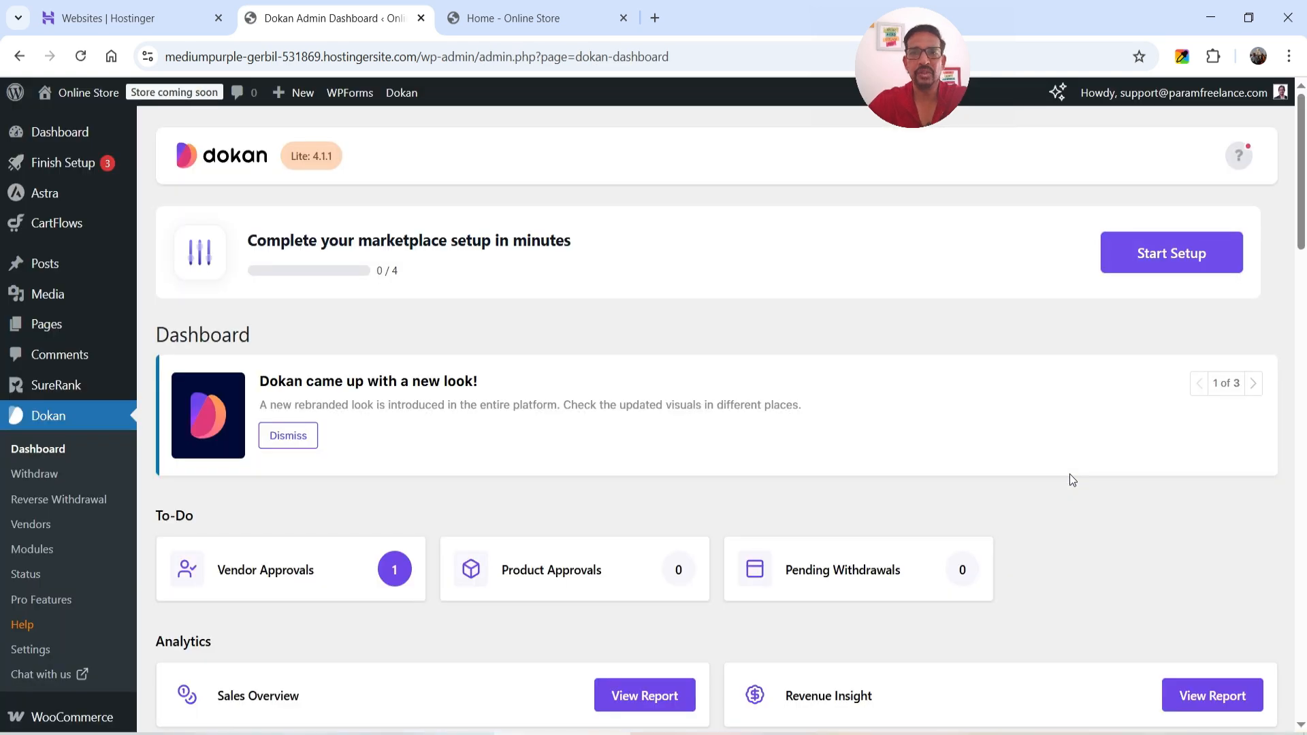
- Examine the Dokan dashboard's to-do items, analytics, monthly overview and daily sales chart
scroll(994, 388, down, 3)
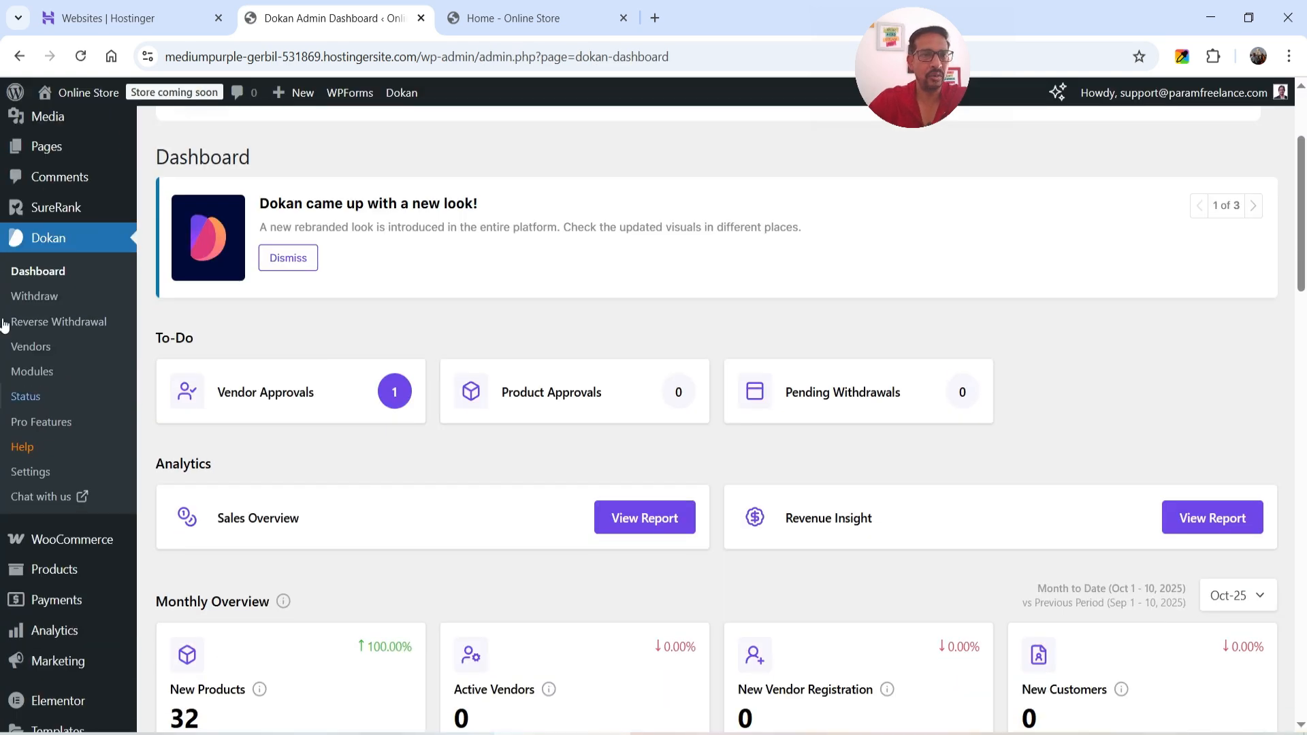
scroll(733, 283, down, 3)
scroll(708, 307, up, 5)
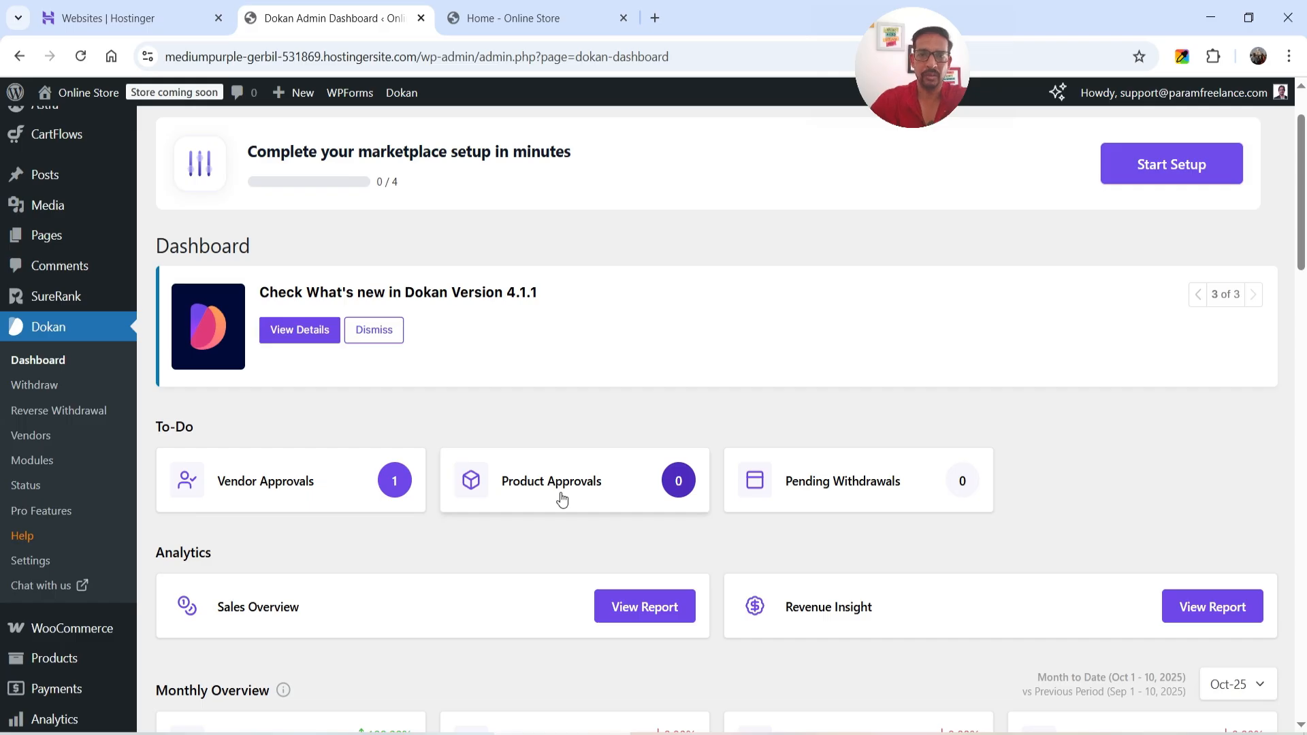
scroll(981, 476, down, 3)
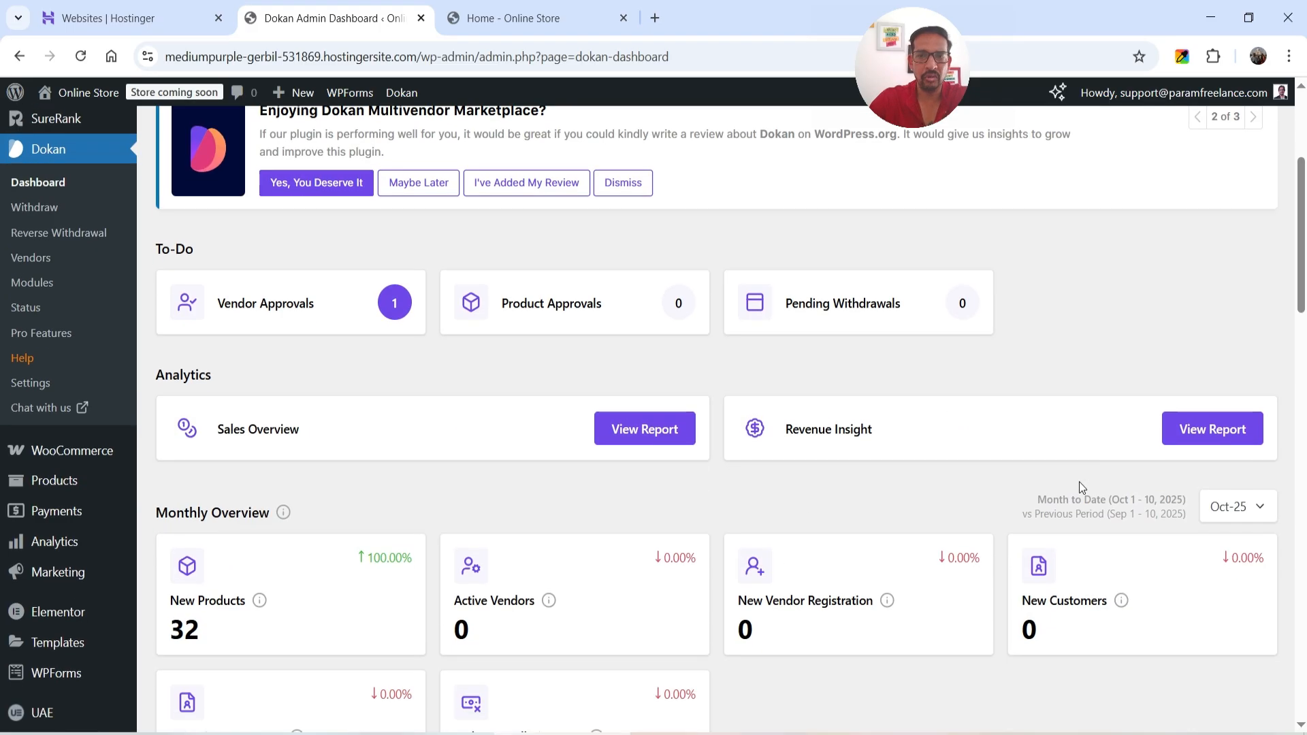
scroll(1055, 310, down, 3)
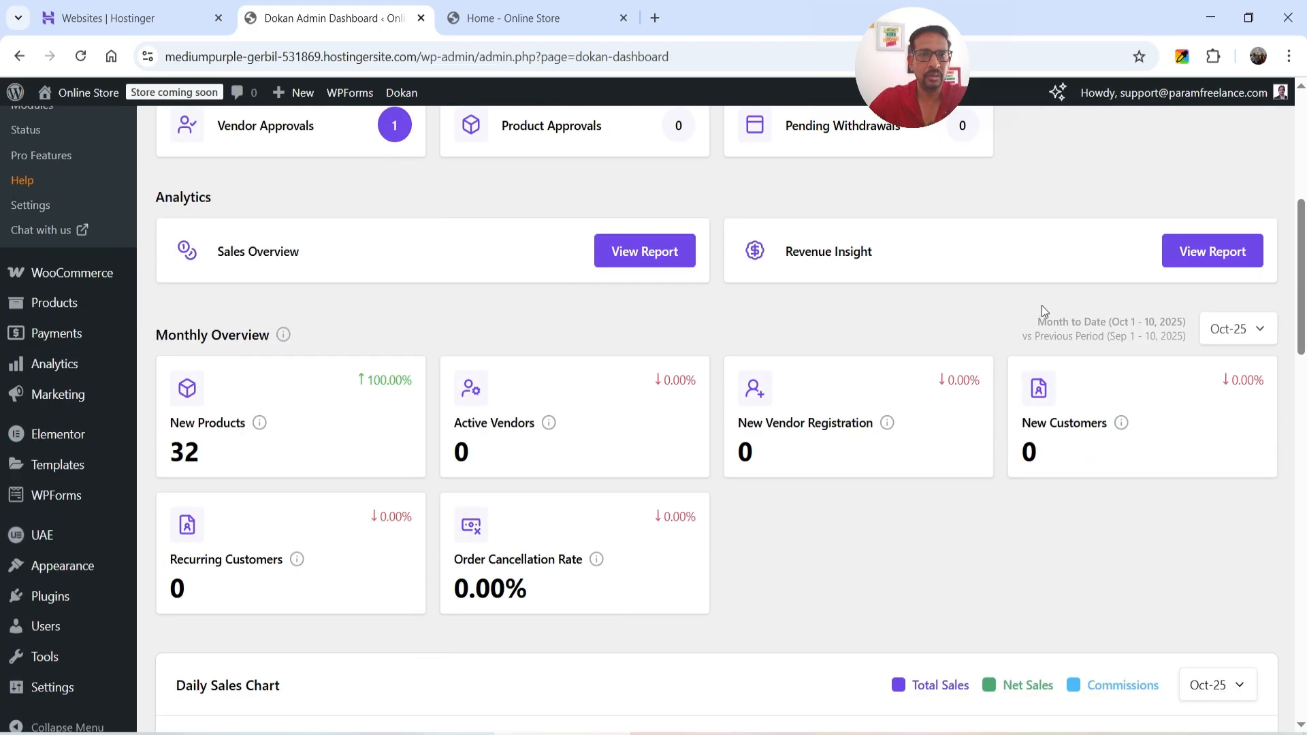
scroll(947, 286, down, 1)
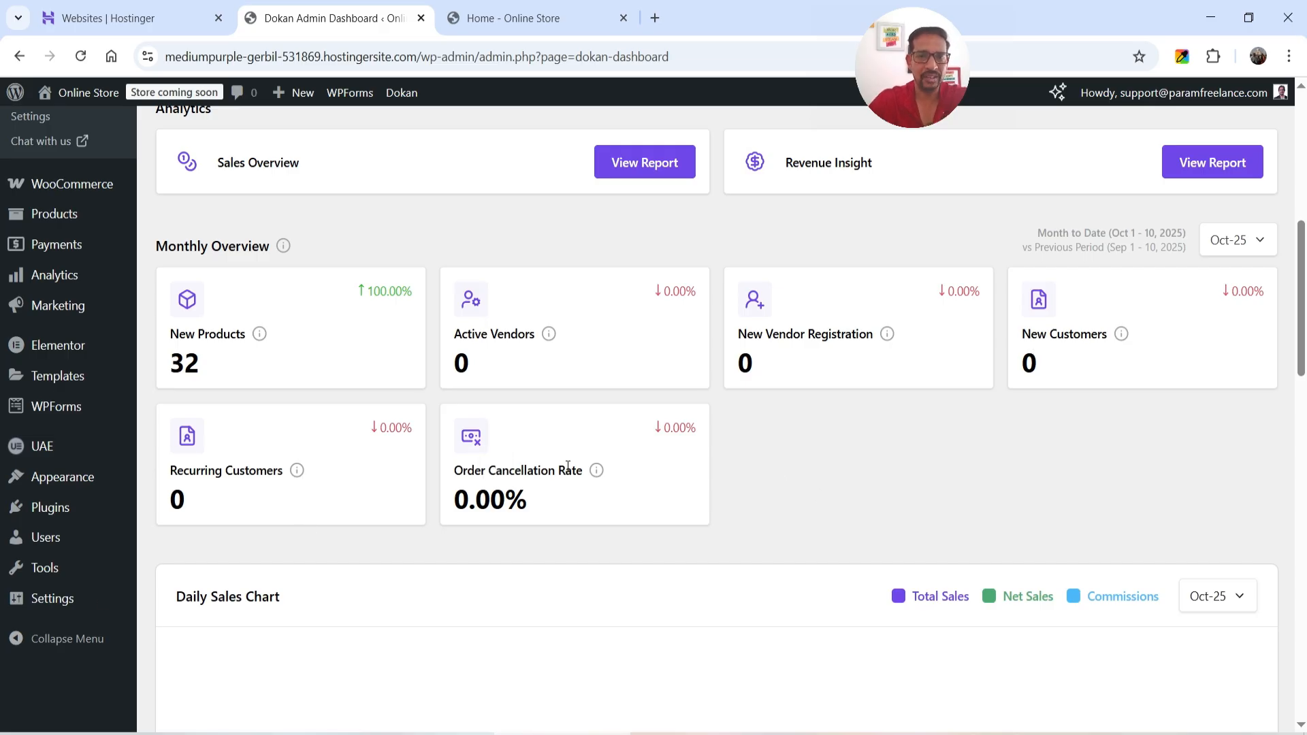
scroll(580, 488, down, 5)
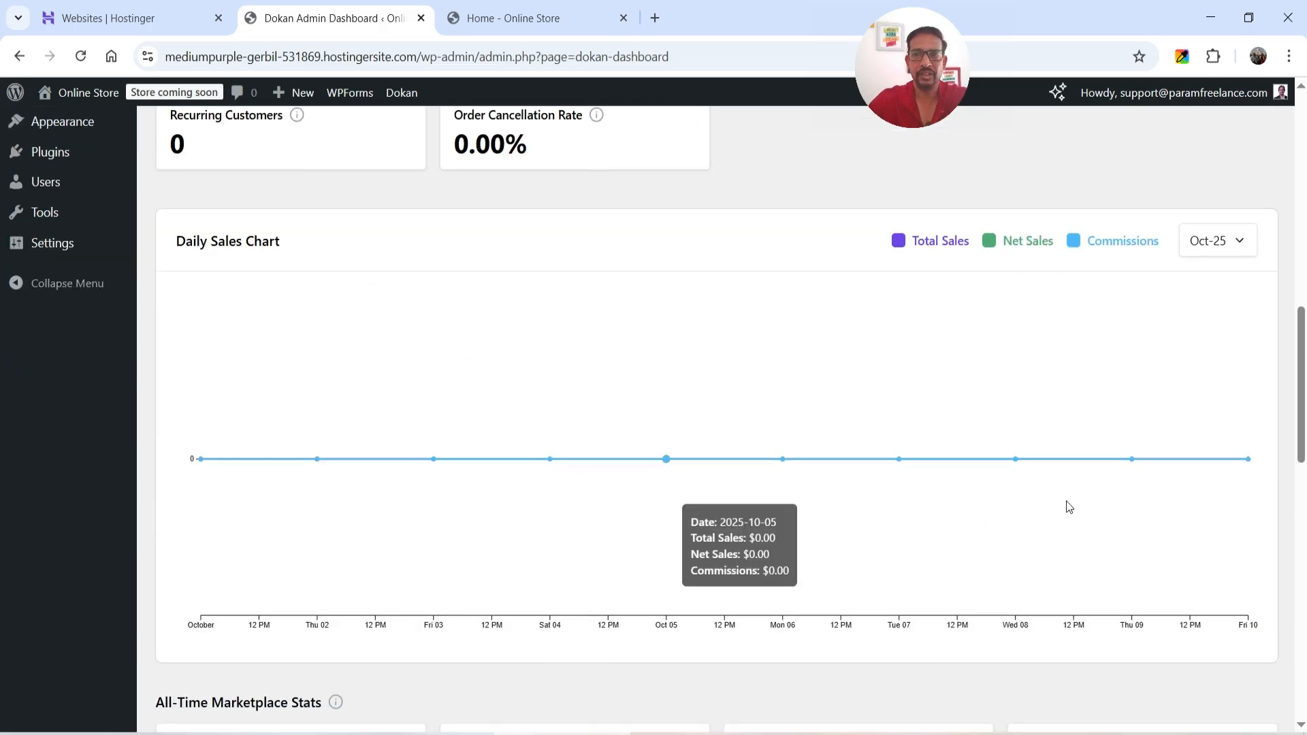
scroll(1180, 492, up, 10)
scroll(1180, 492, up, 3)
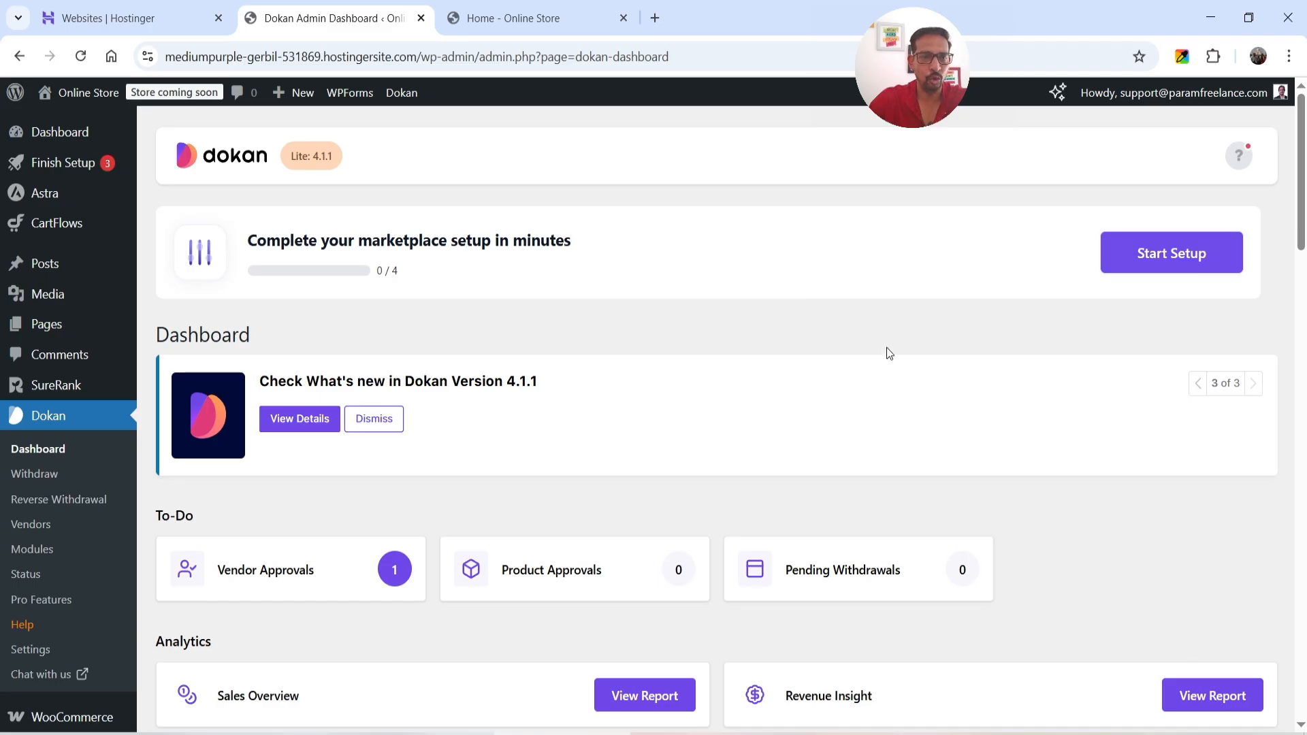
- Open the Dokan settings and examine the General site, vendor store and product page options
scroll(886, 347, down, 1)
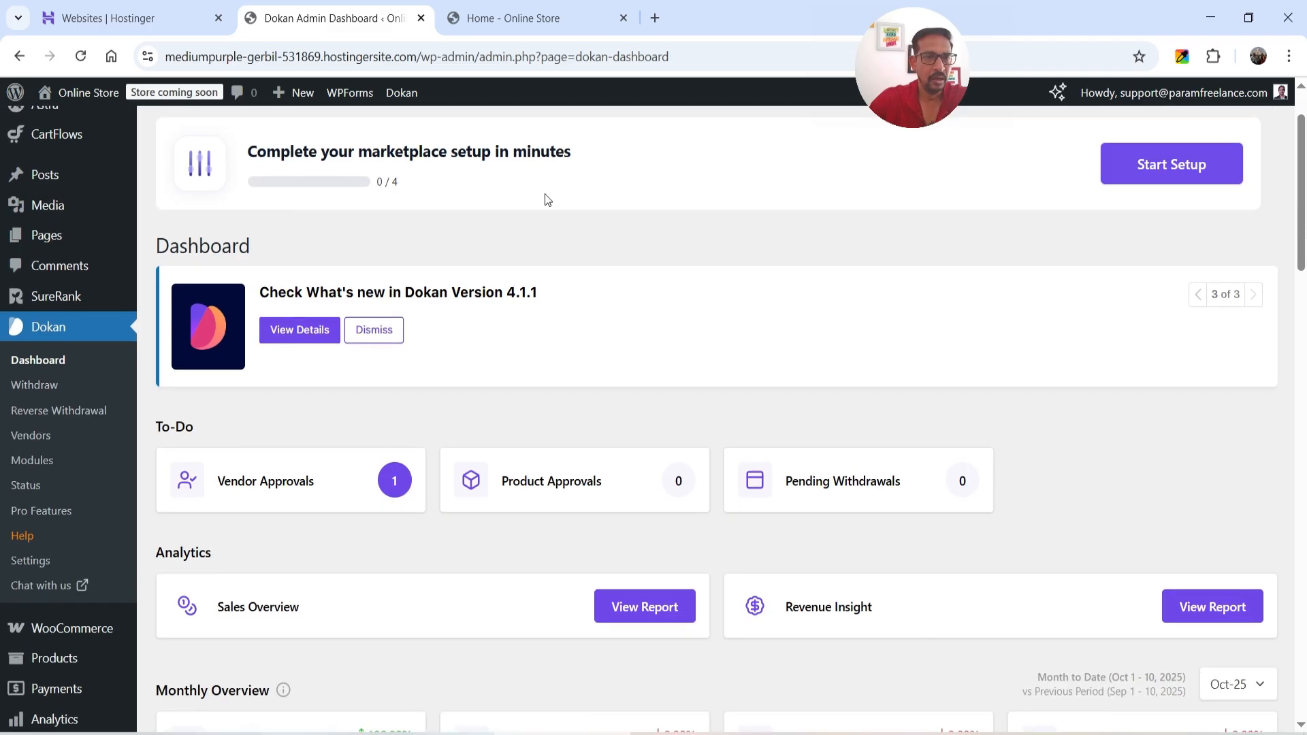
click(32, 563)
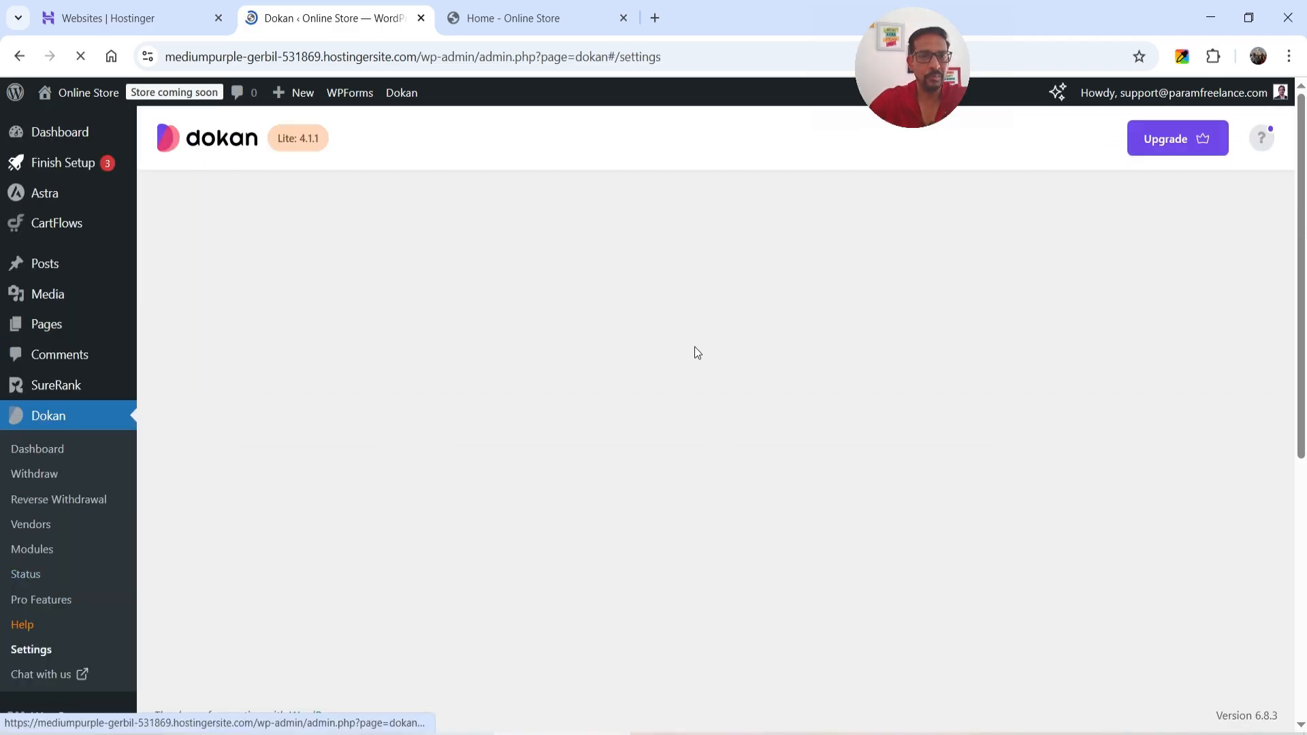
scroll(694, 346, down, 5)
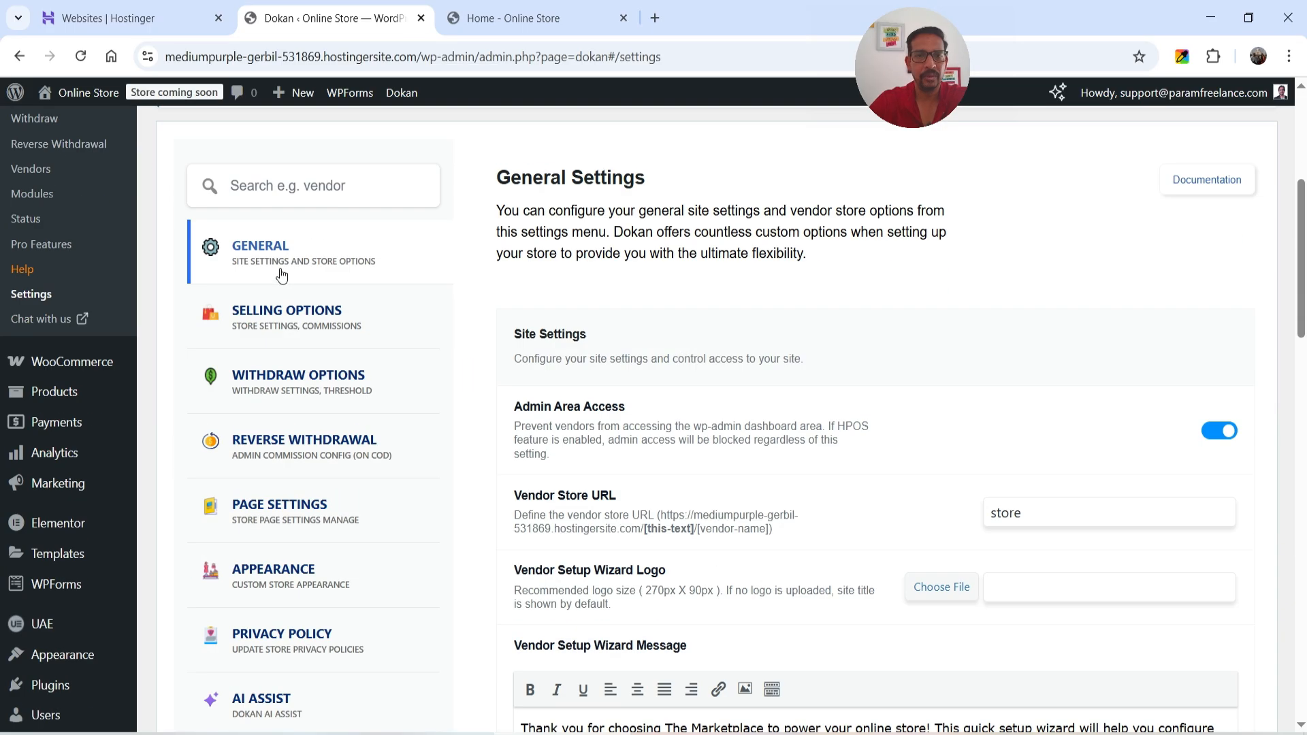
scroll(869, 359, down, 3)
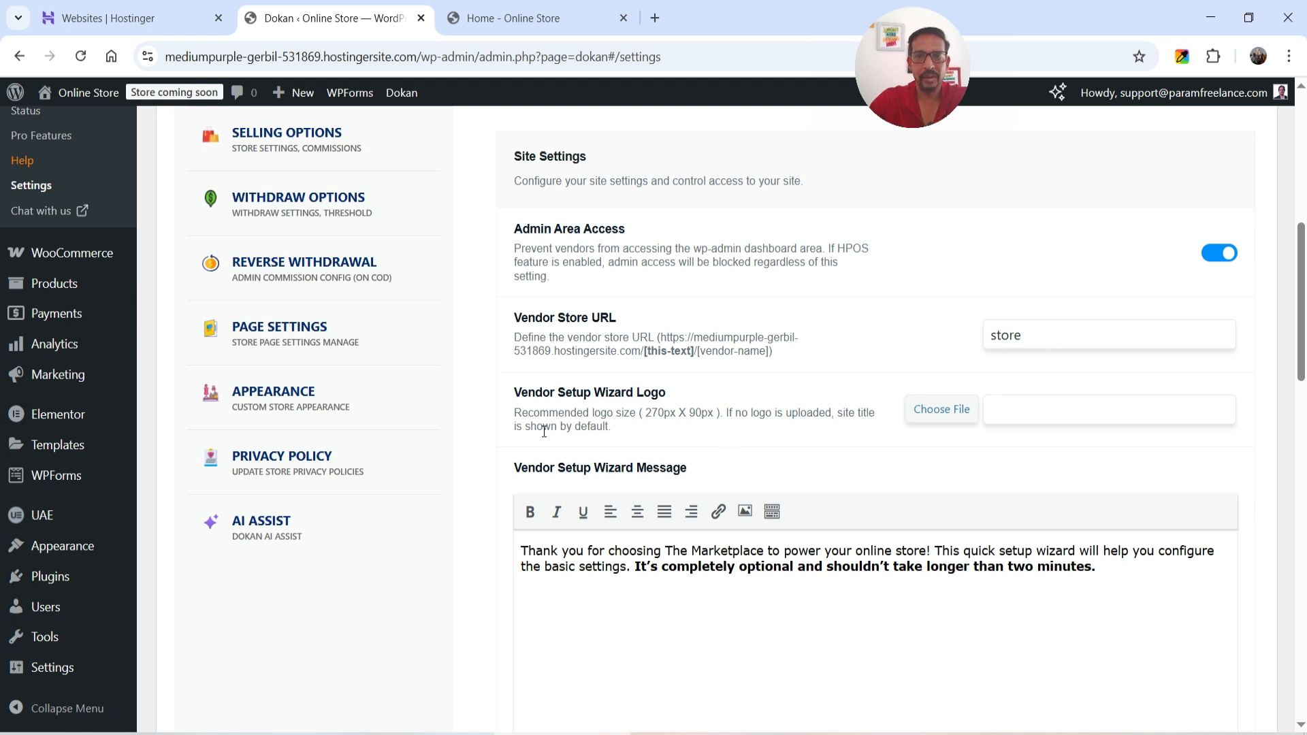
scroll(1051, 427, down, 3)
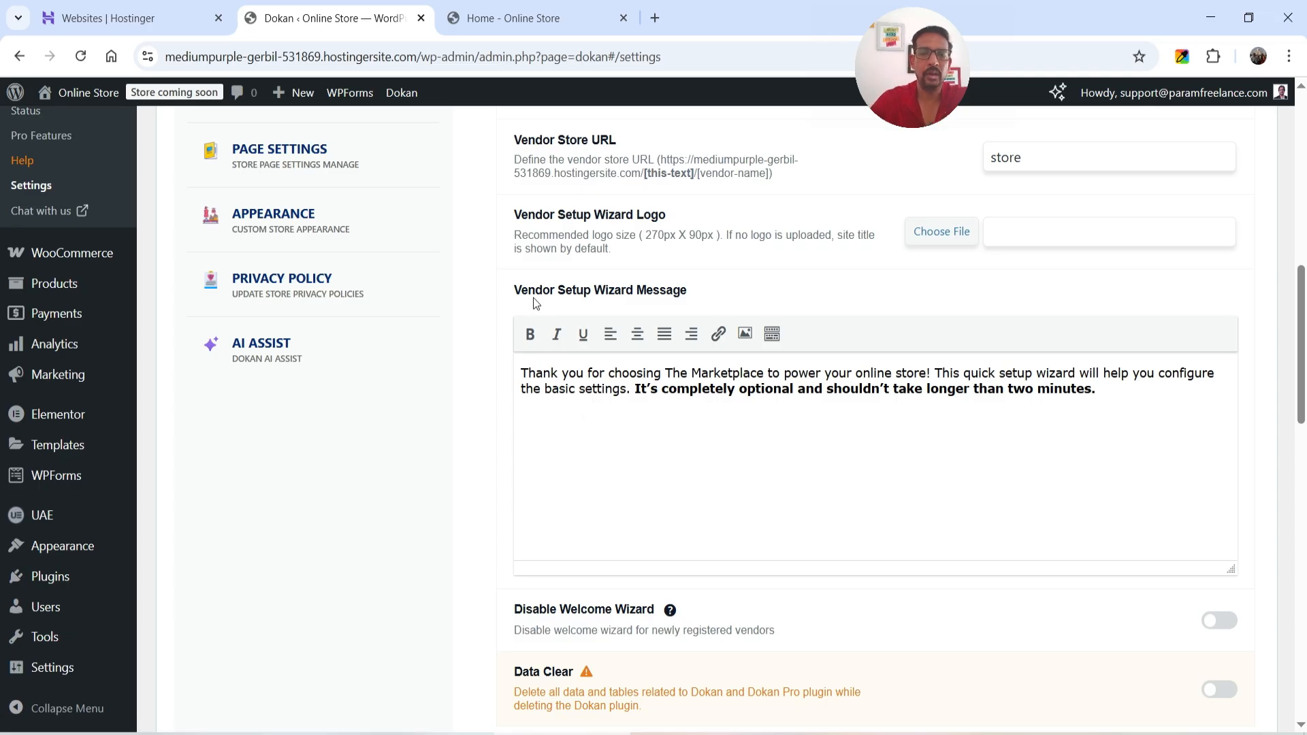
scroll(741, 296, down, 5)
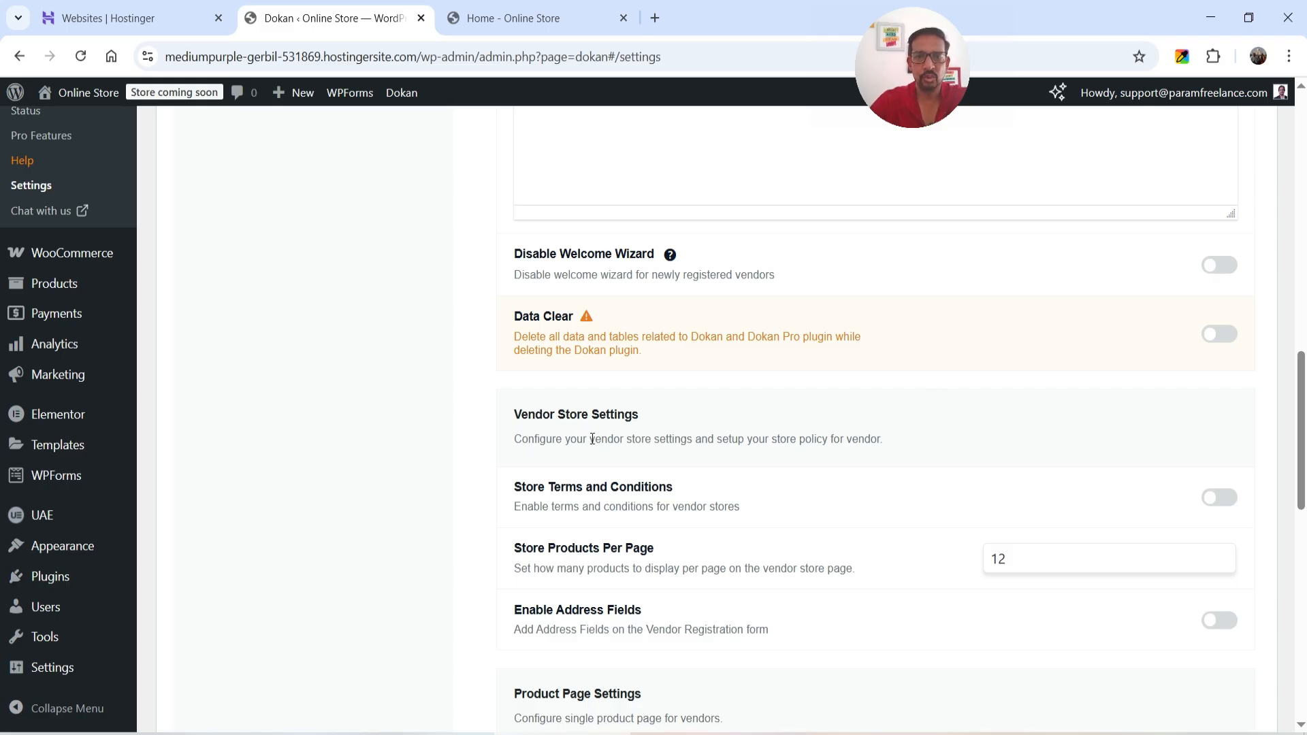
scroll(567, 392, down, 4)
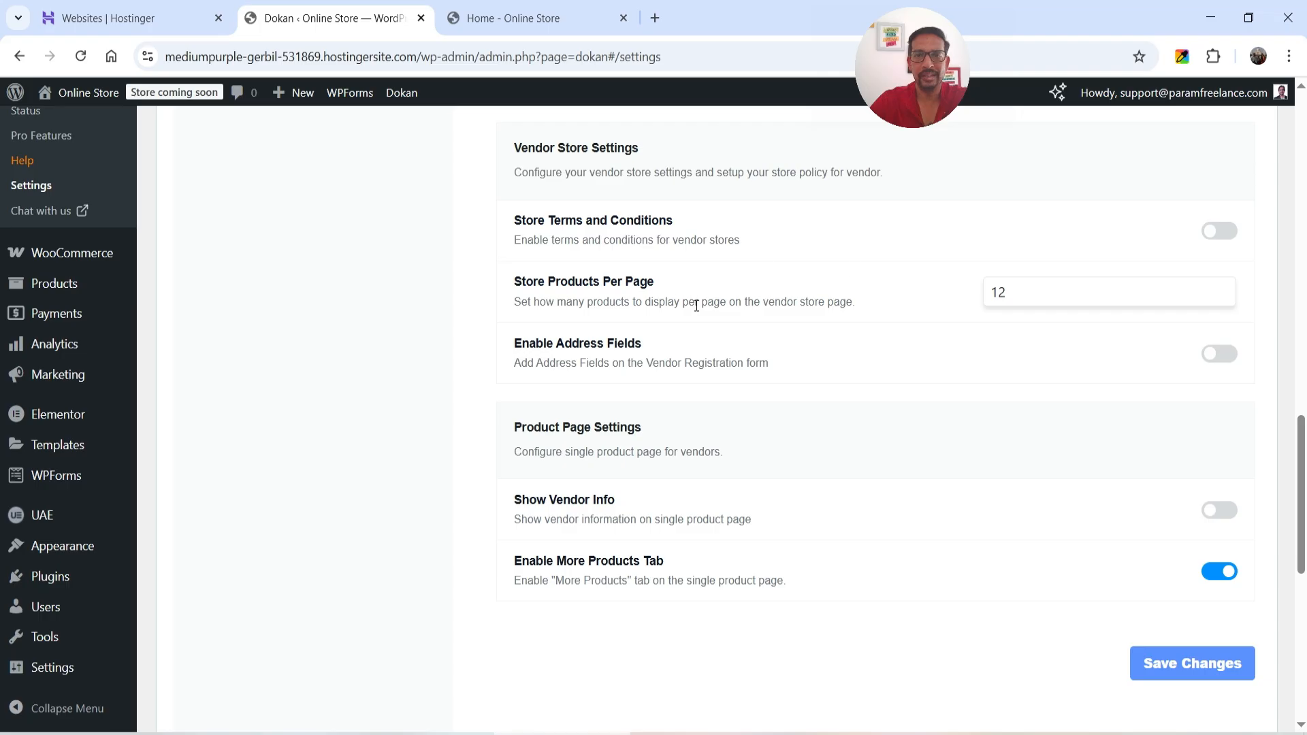
scroll(763, 472, up, 8)
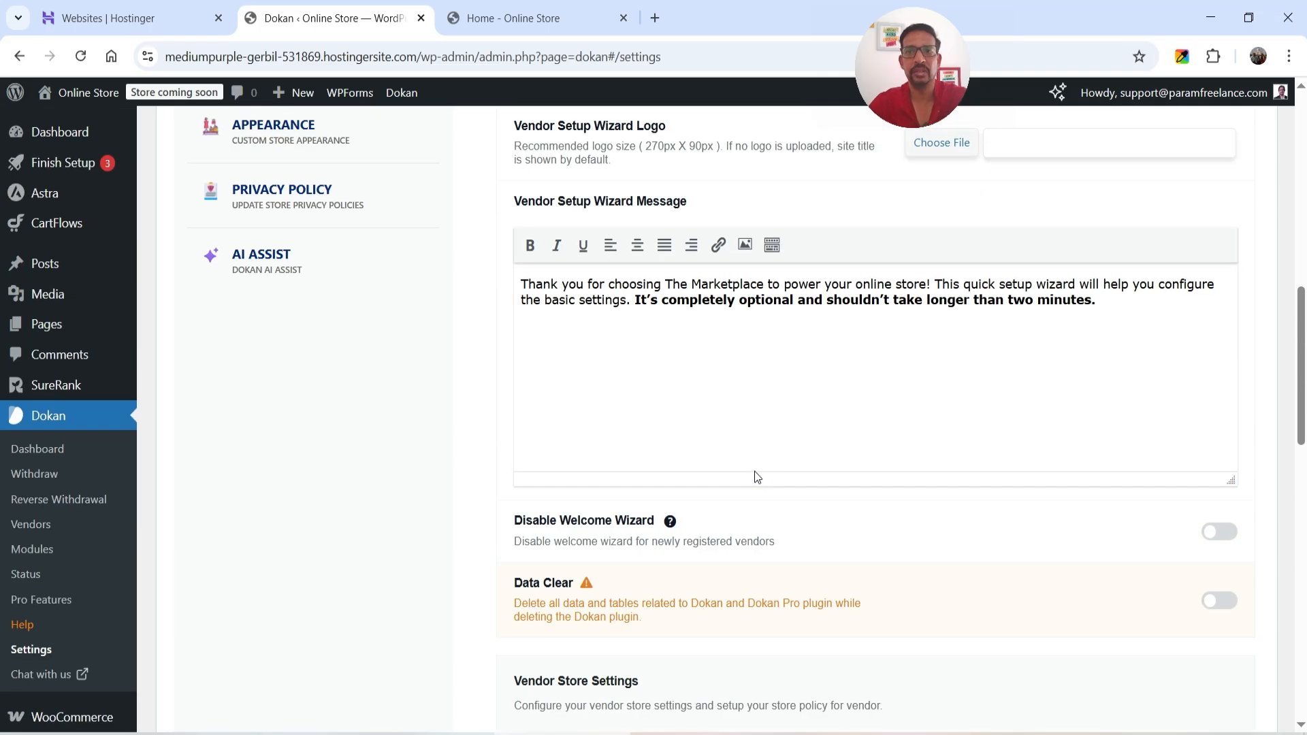
scroll(724, 505, up, 5)
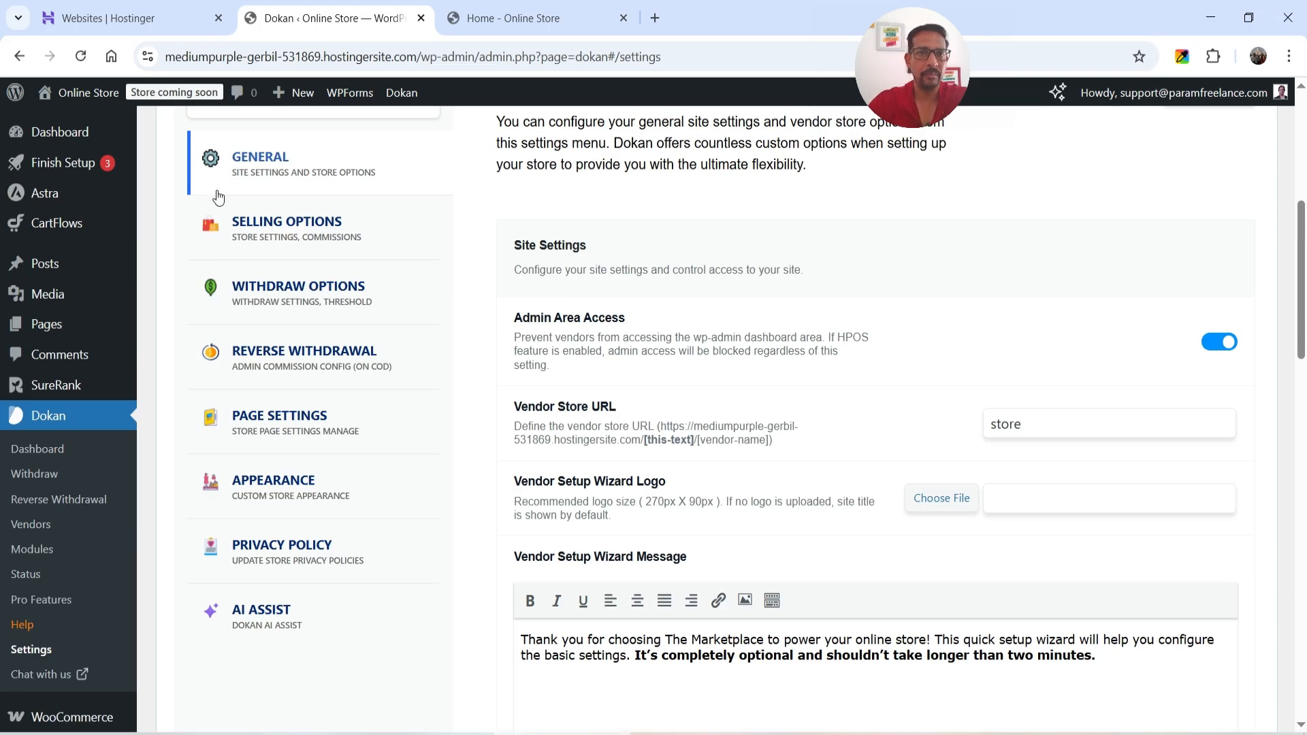
- Open the Selling Options settings and check which commission types are available
click(281, 236)
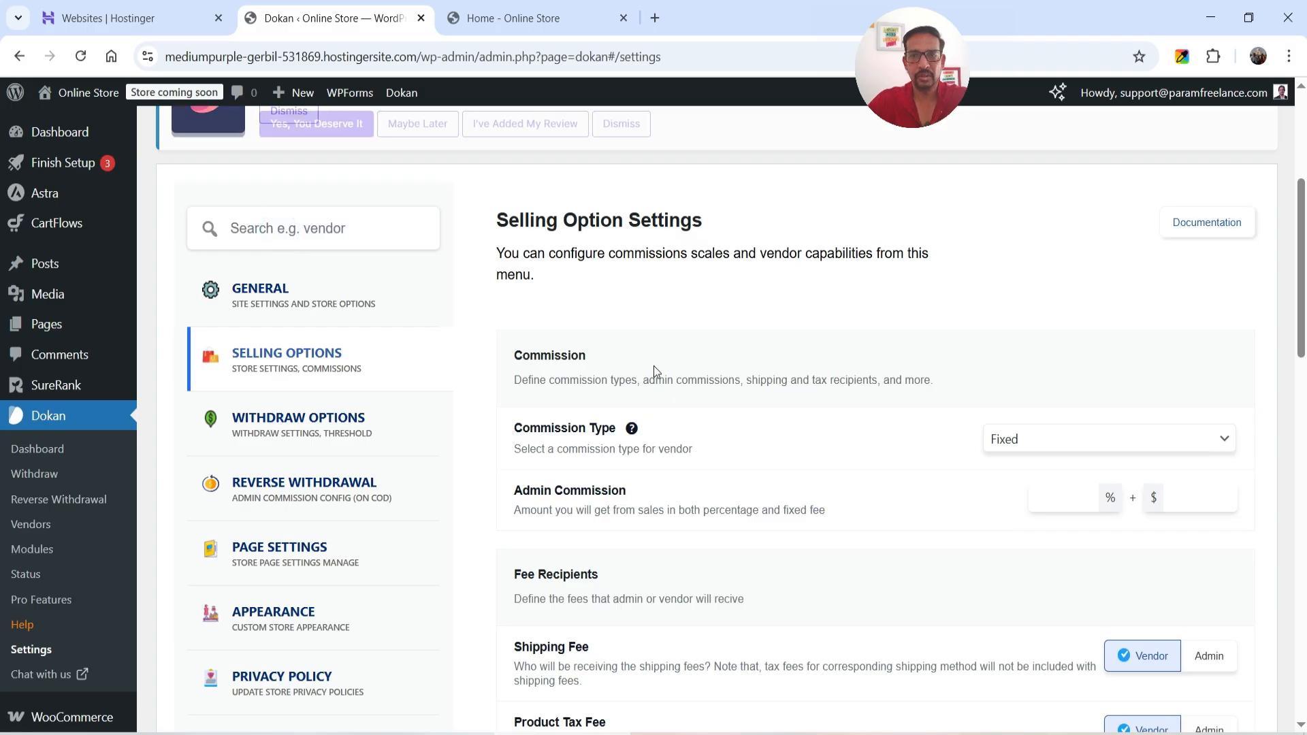
scroll(664, 361, down, 3)
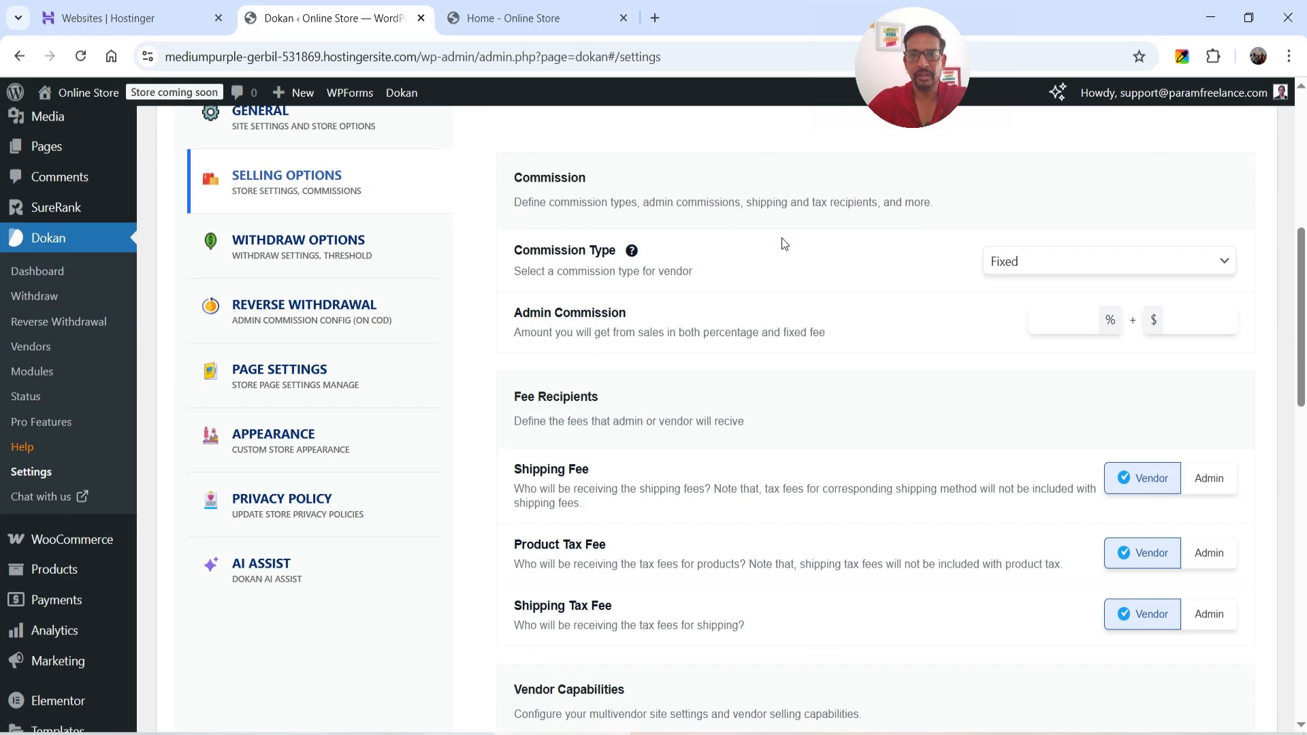
click(1045, 269)
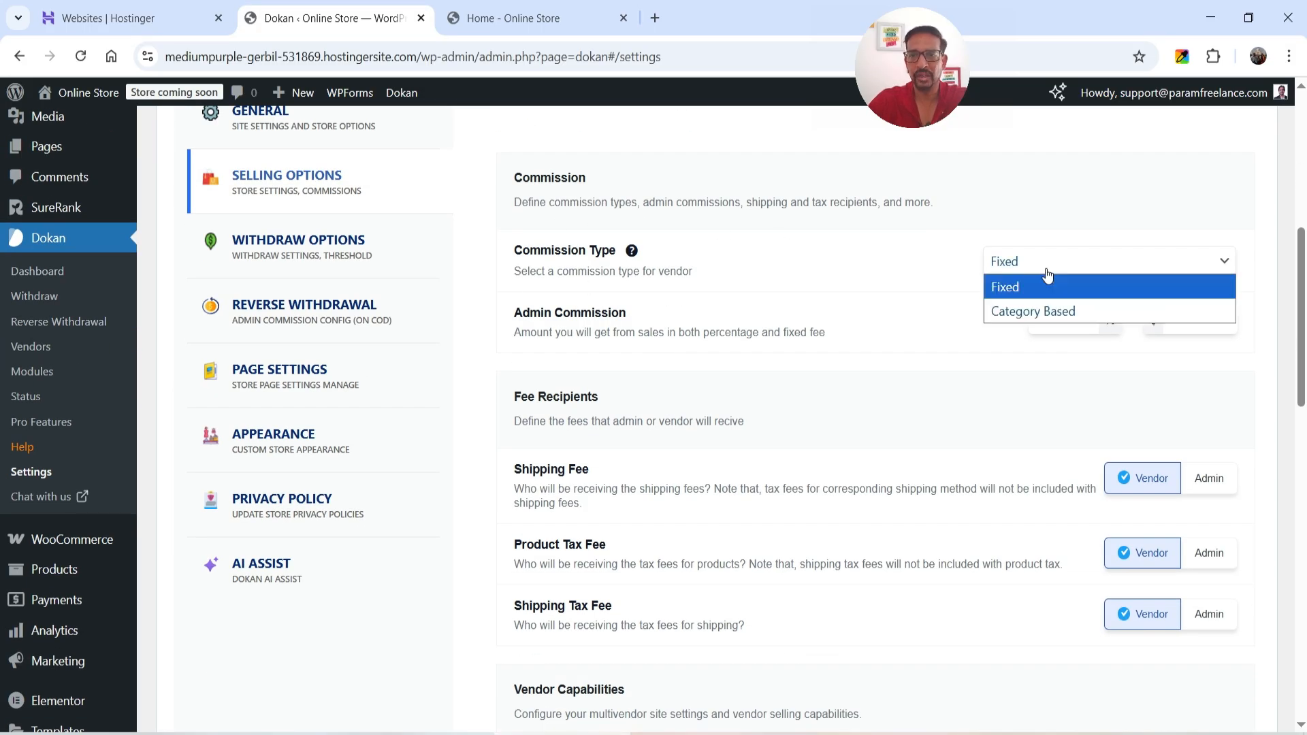
click(1046, 270)
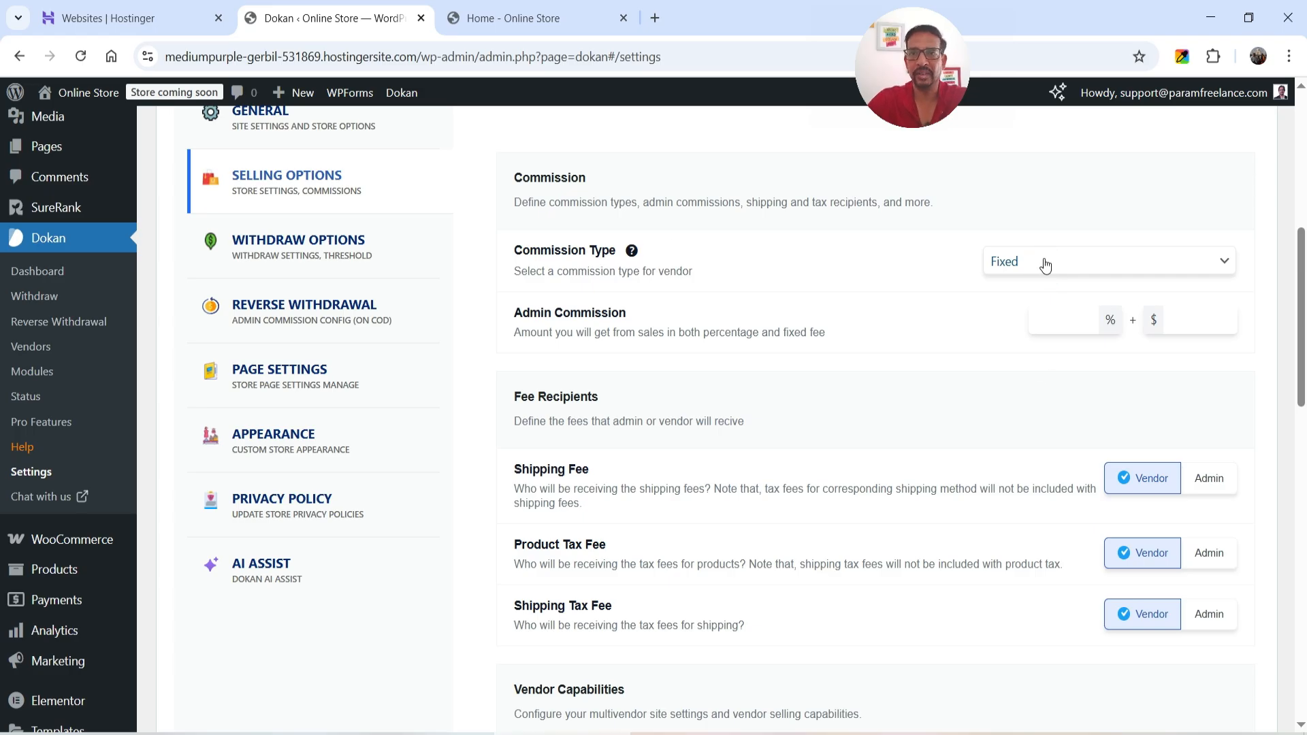
- Try the Category Based commission type, expand All Categories to view the per-category rates, and return the type to Fixed
click(1045, 264)
click(1054, 301)
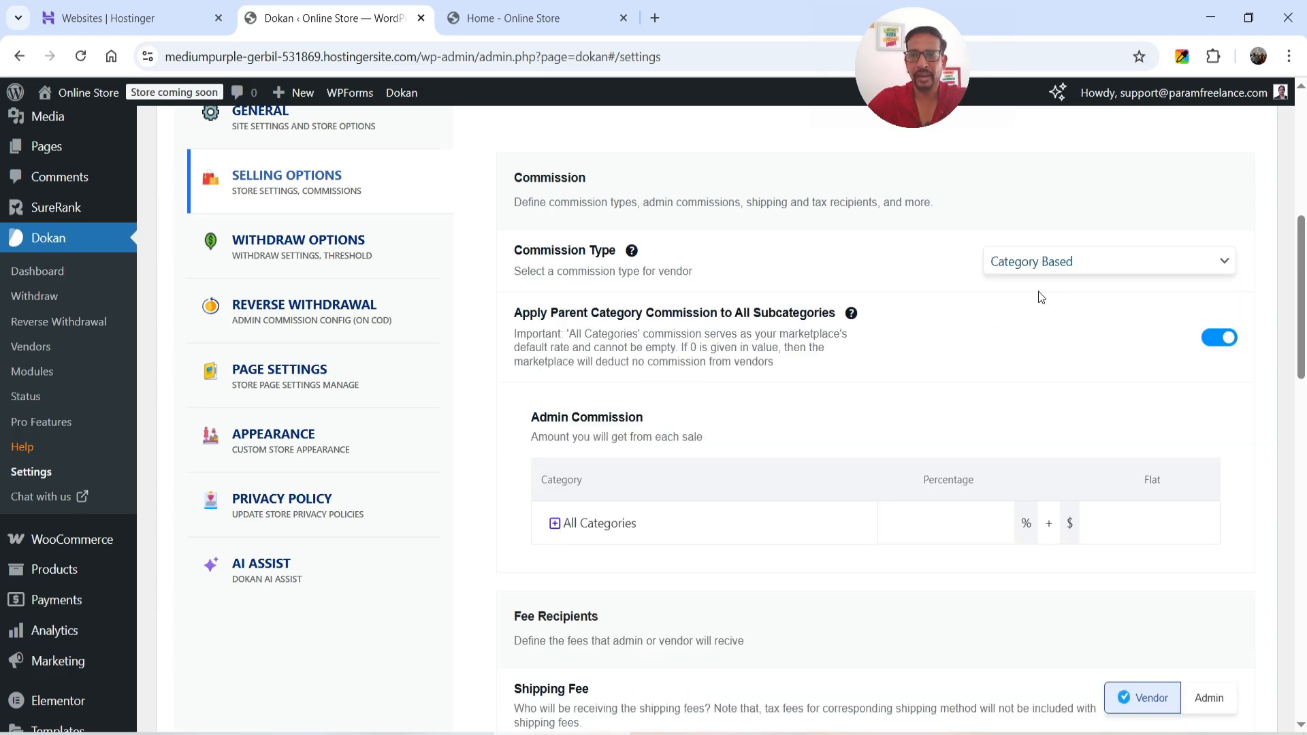
scroll(872, 453, down, 3)
click(555, 346)
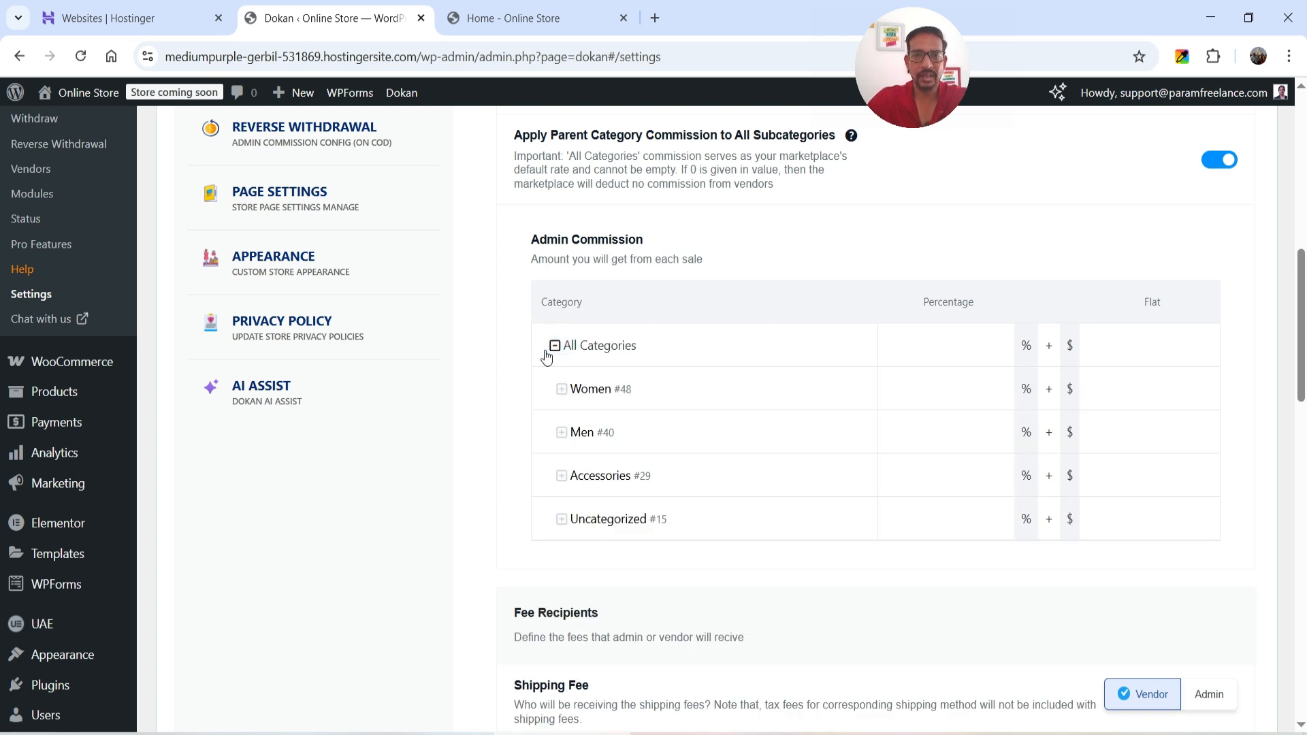
scroll(876, 350, up, 3)
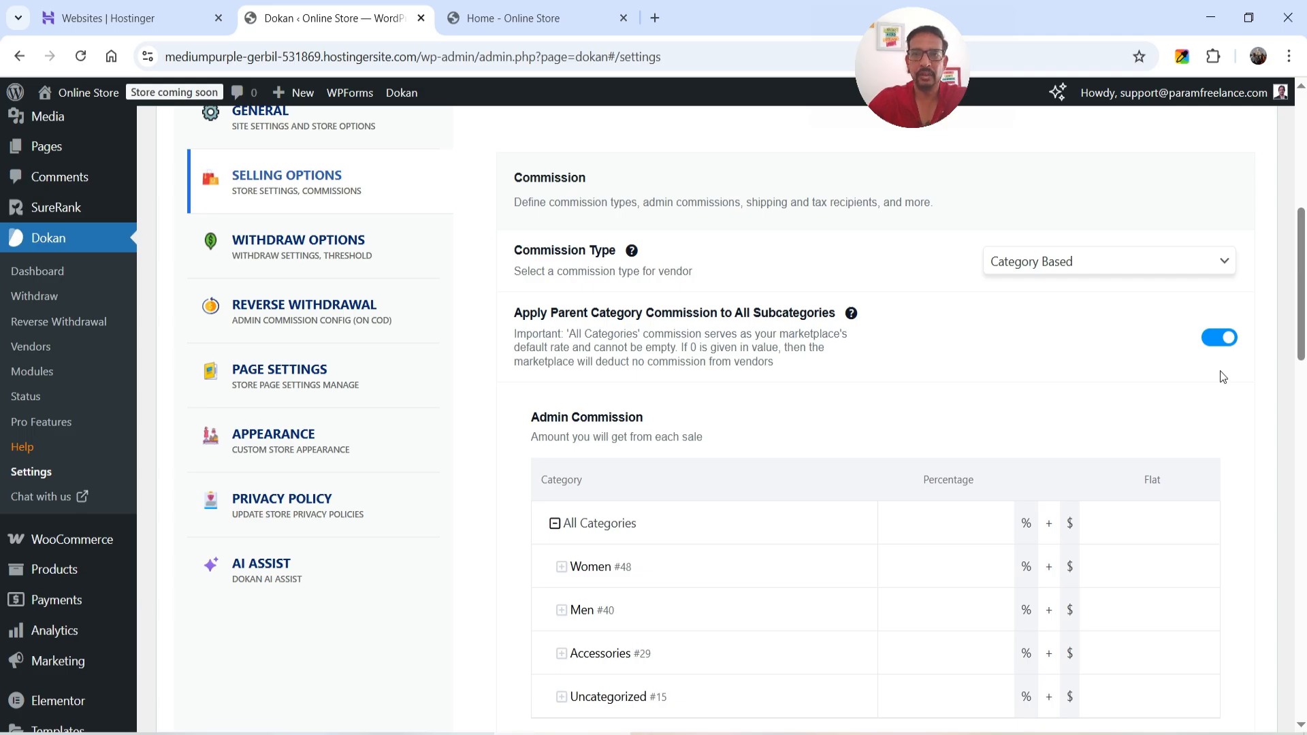
click(1041, 273)
click(1051, 286)
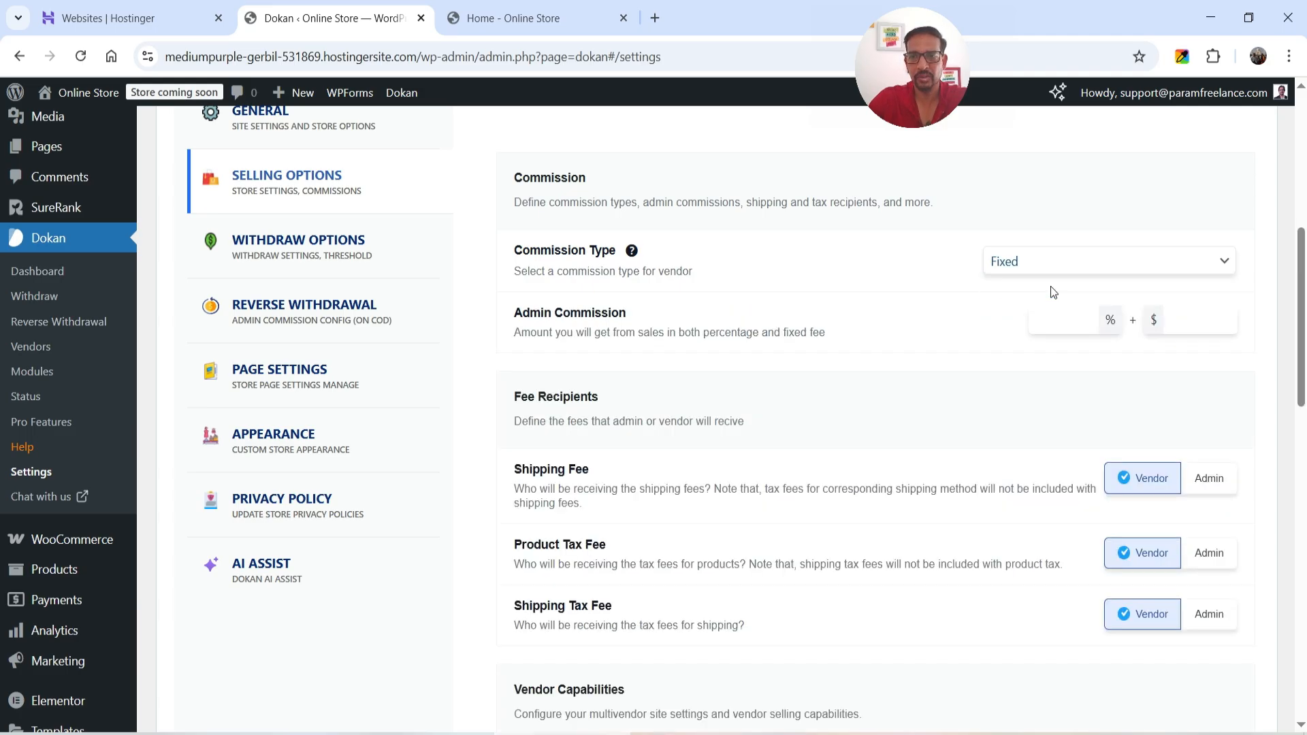
- Set the admin commission to 10% plus a fixed fee of $5
click(1061, 321)
text(10)
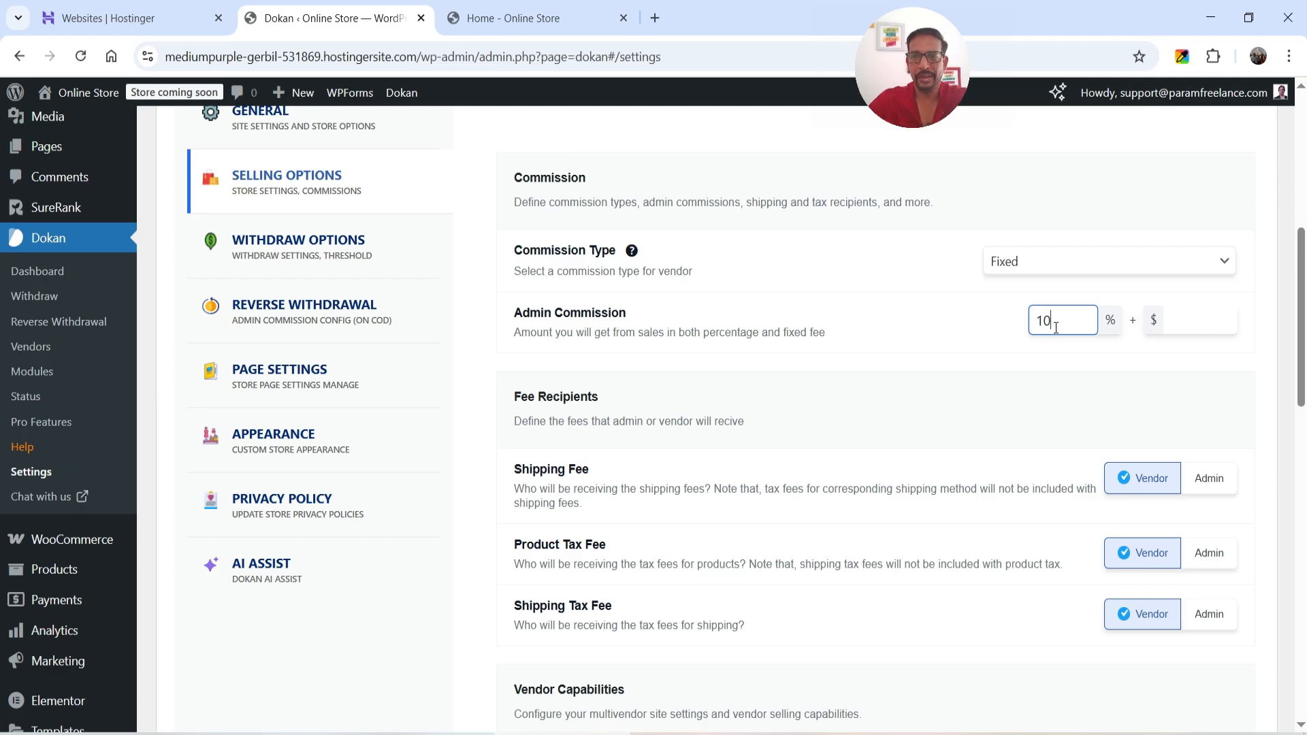
click(1190, 327)
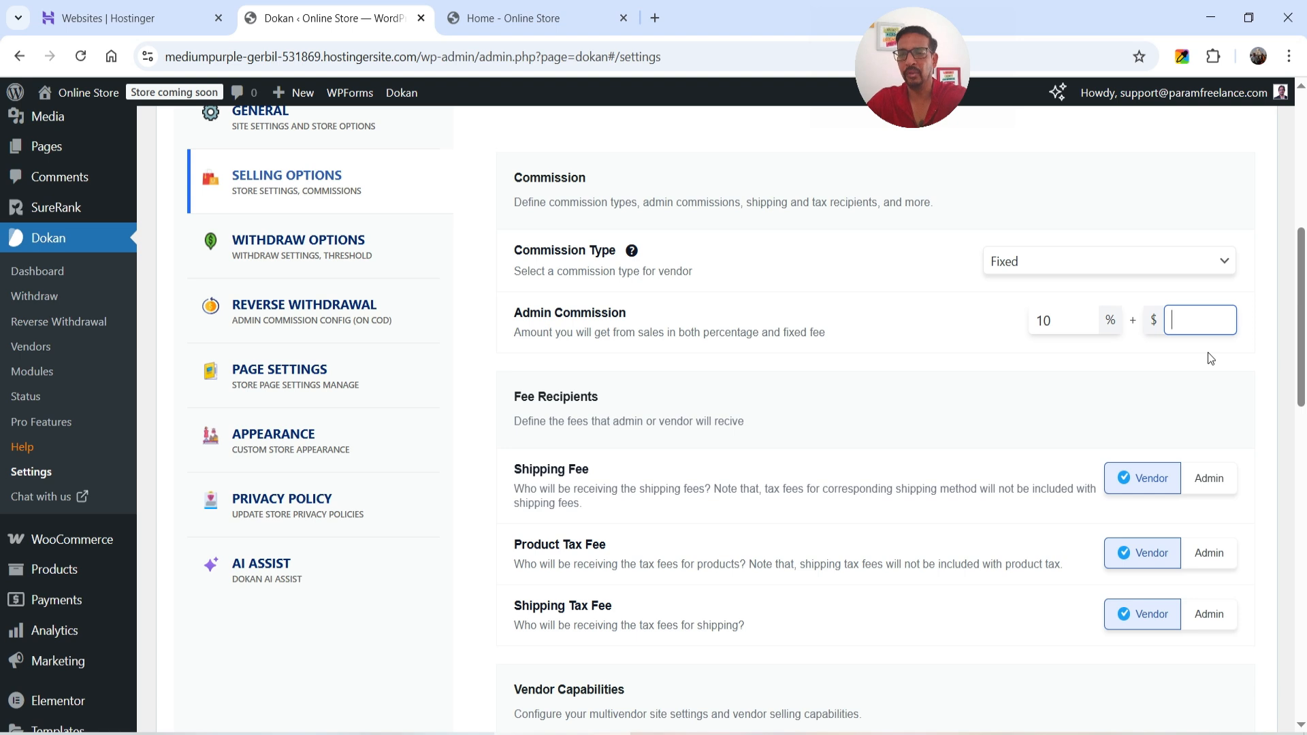
text(5)
click(1183, 372)
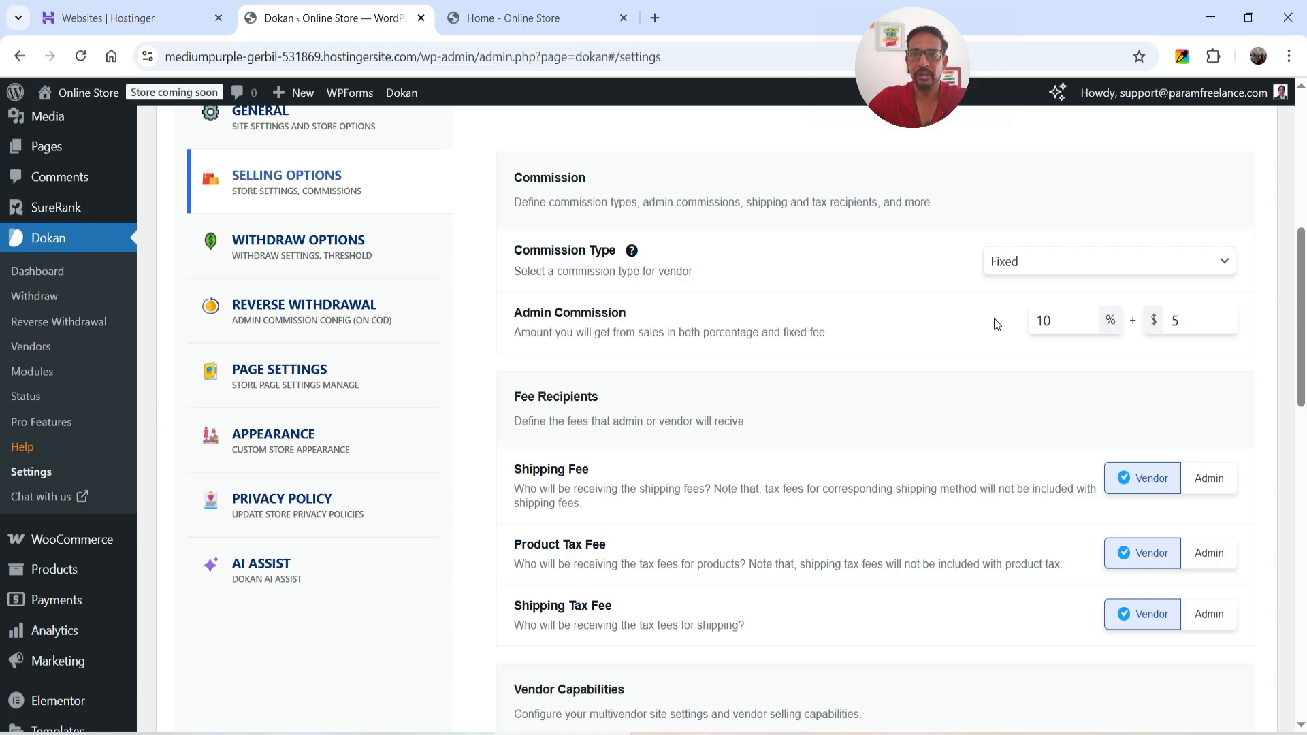
- Change the fixed-fee part of the admin commission to $0
double_click(1208, 330)
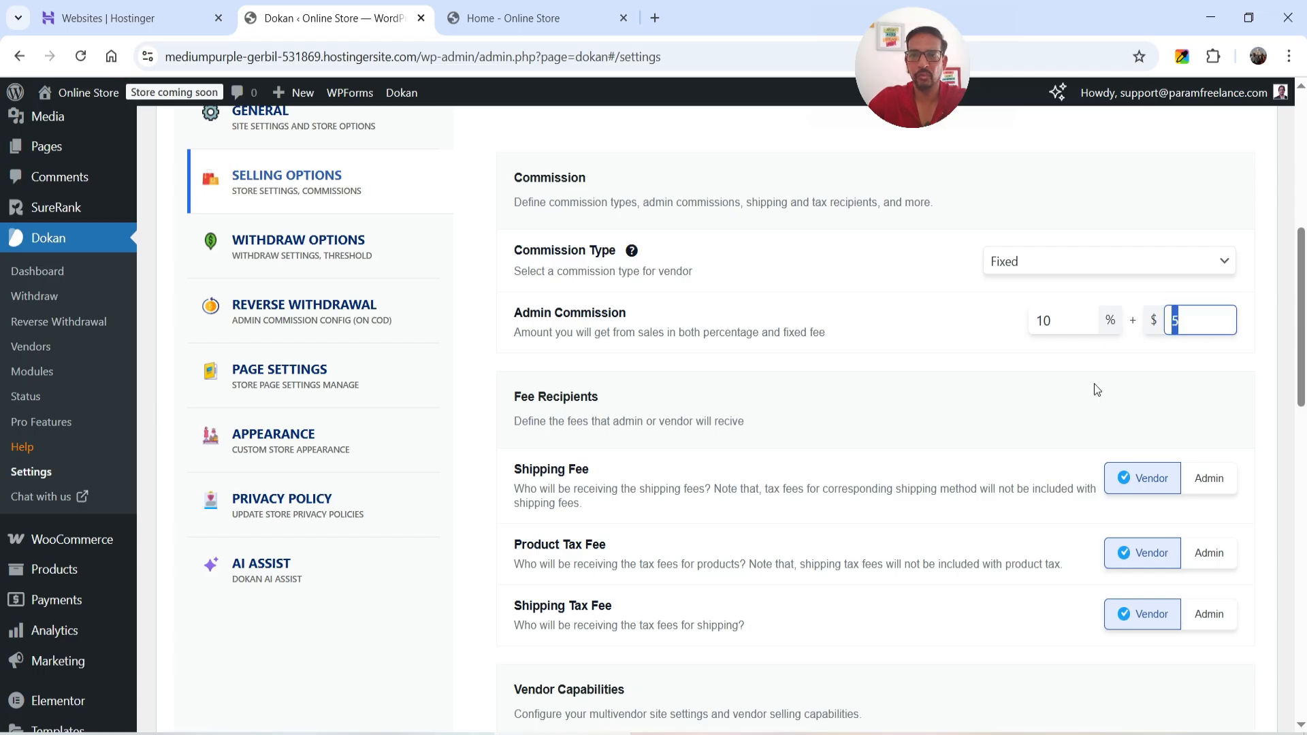
text(1)
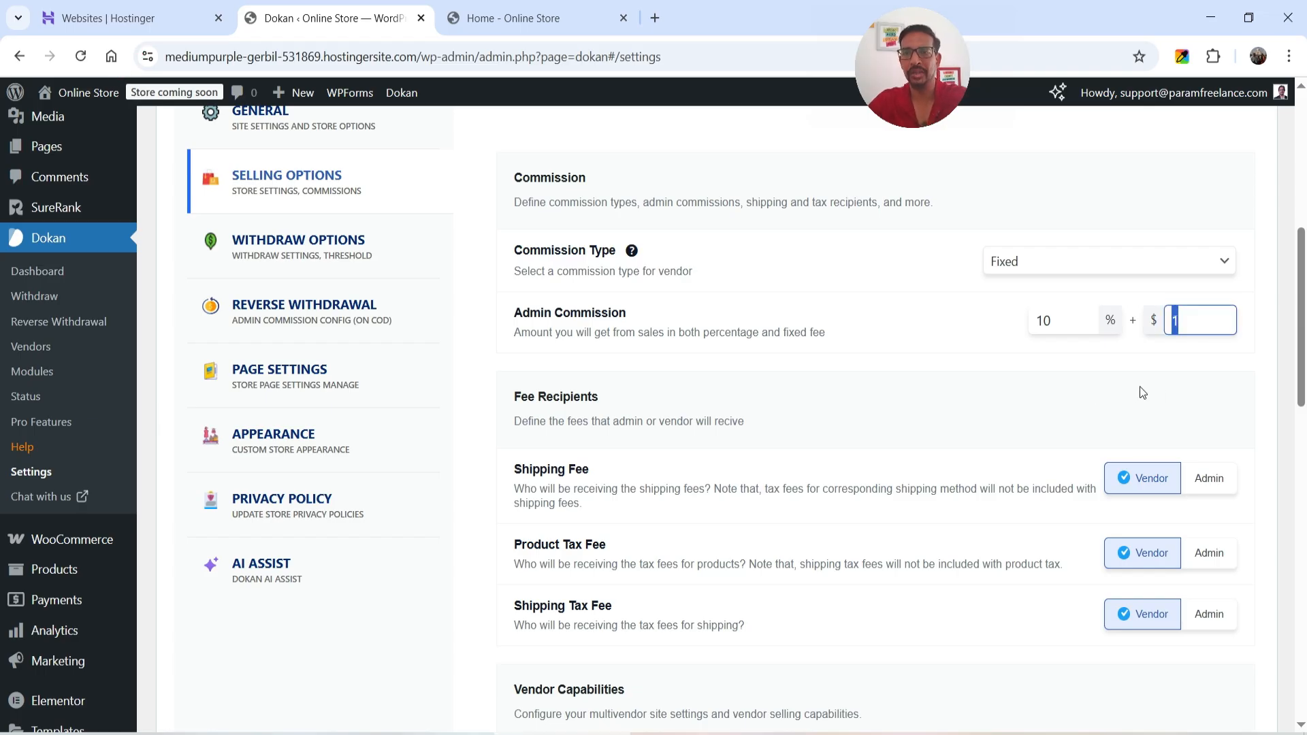
text(0)
click(1180, 361)
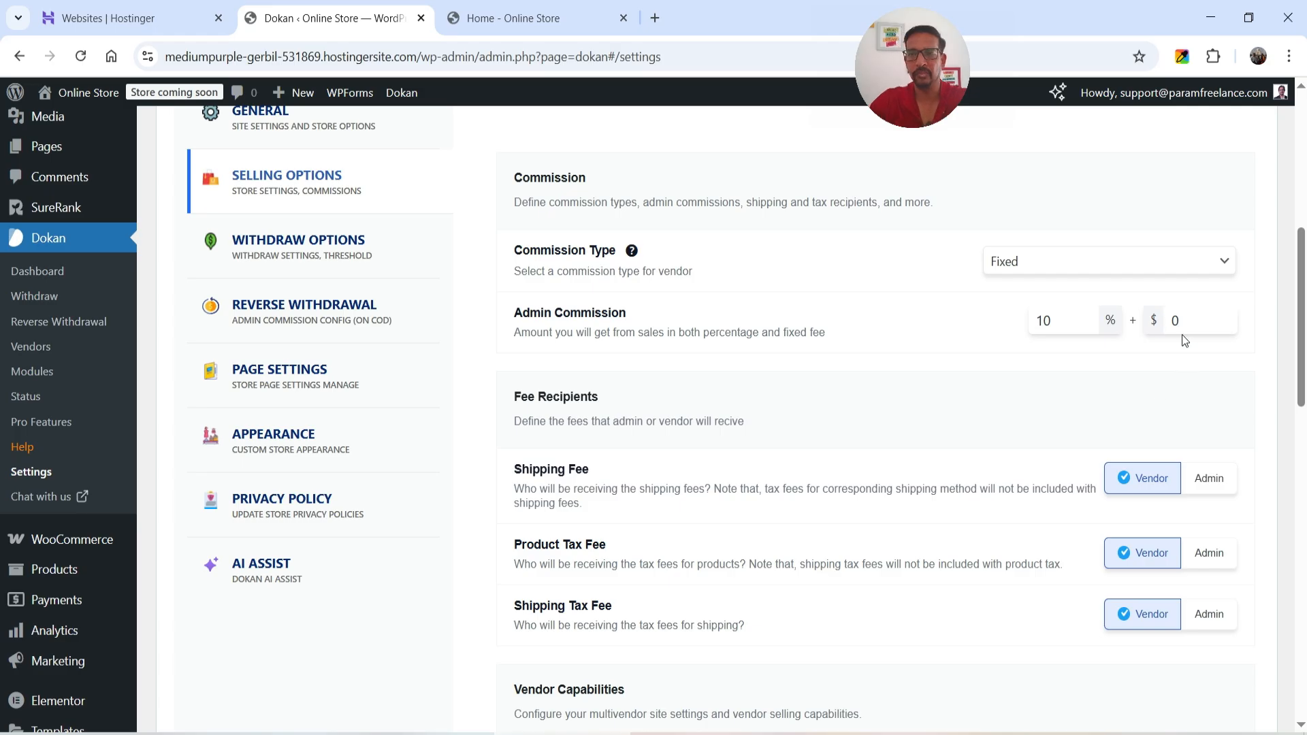
- Review the fee recipients and vendor capabilities, keeping Enable Selling set to Automatically
scroll(753, 409, down, 2)
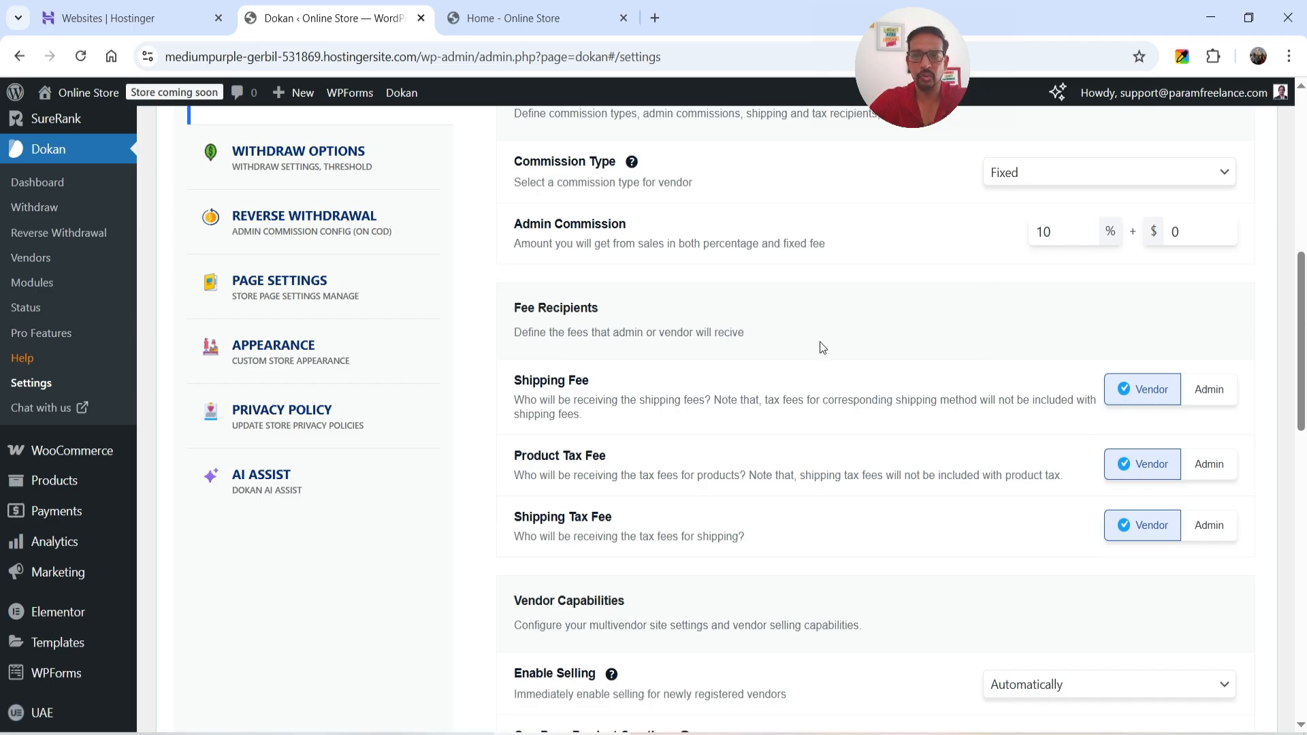
scroll(820, 344, down, 4)
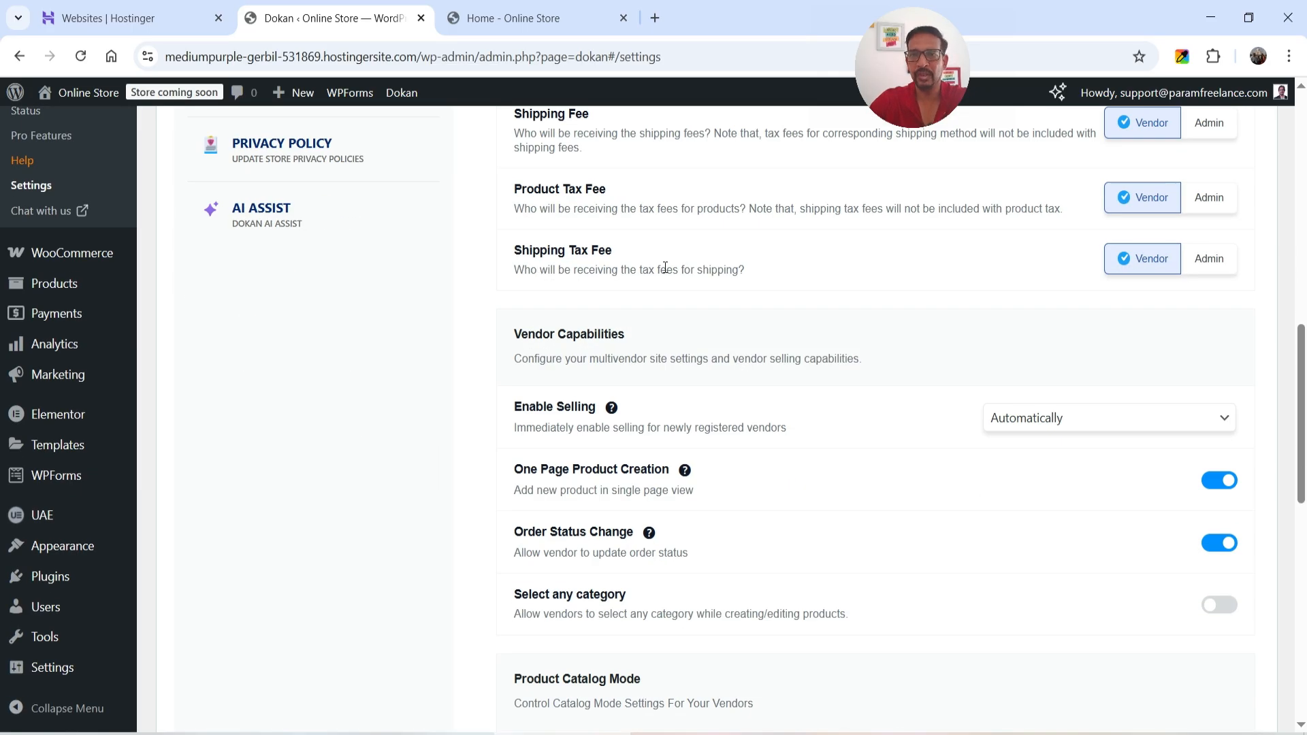
scroll(831, 315, down, 3)
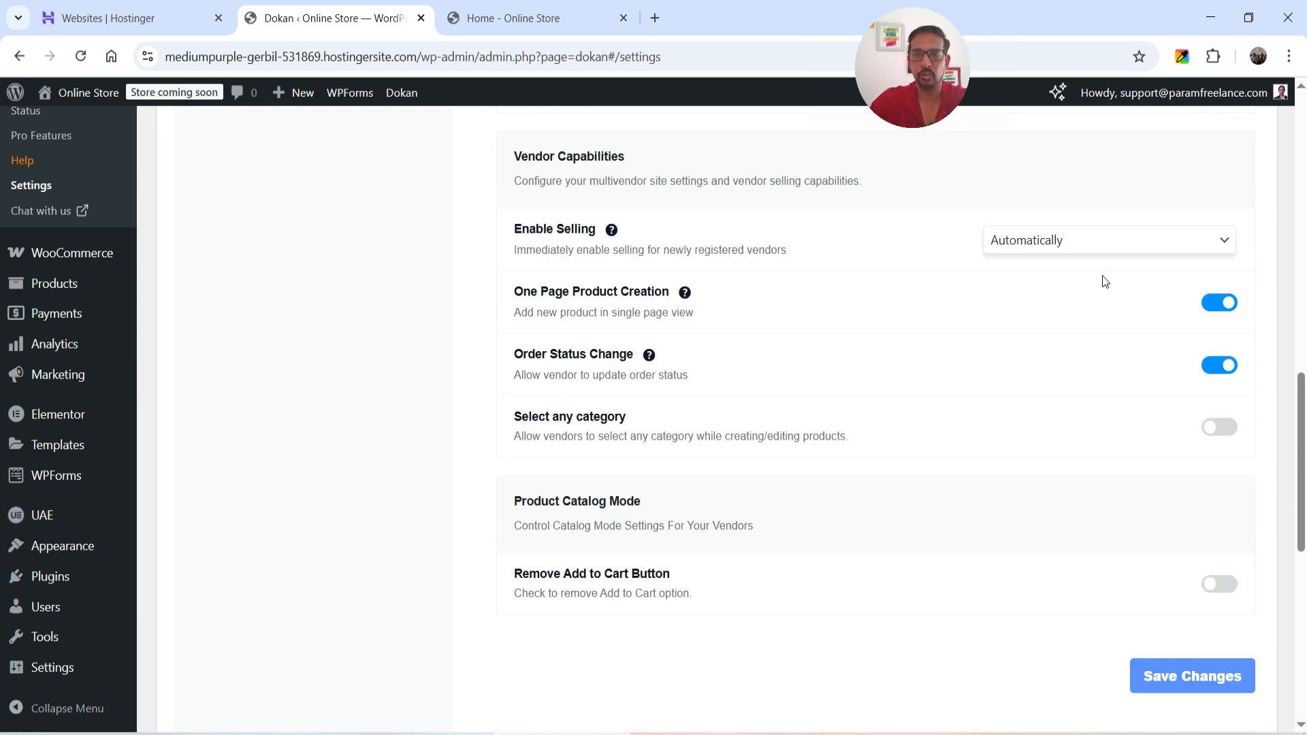
click(1081, 247)
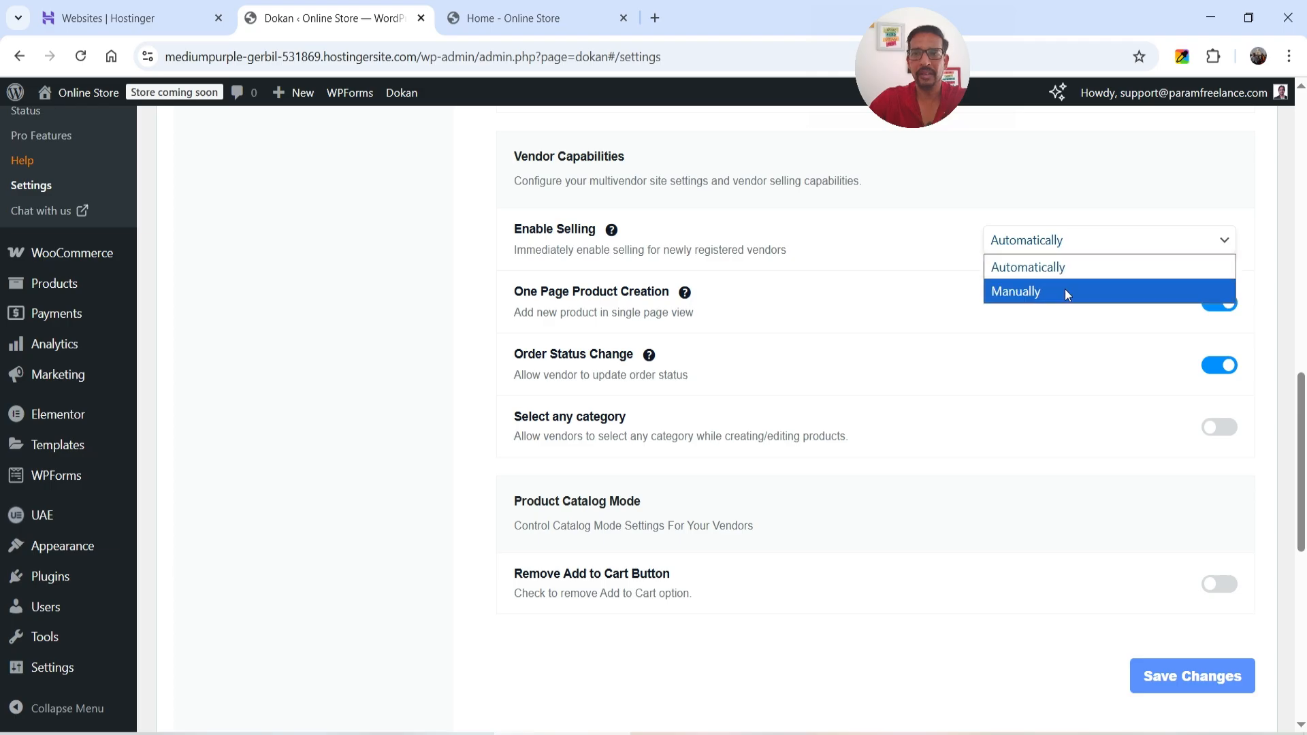
click(1074, 271)
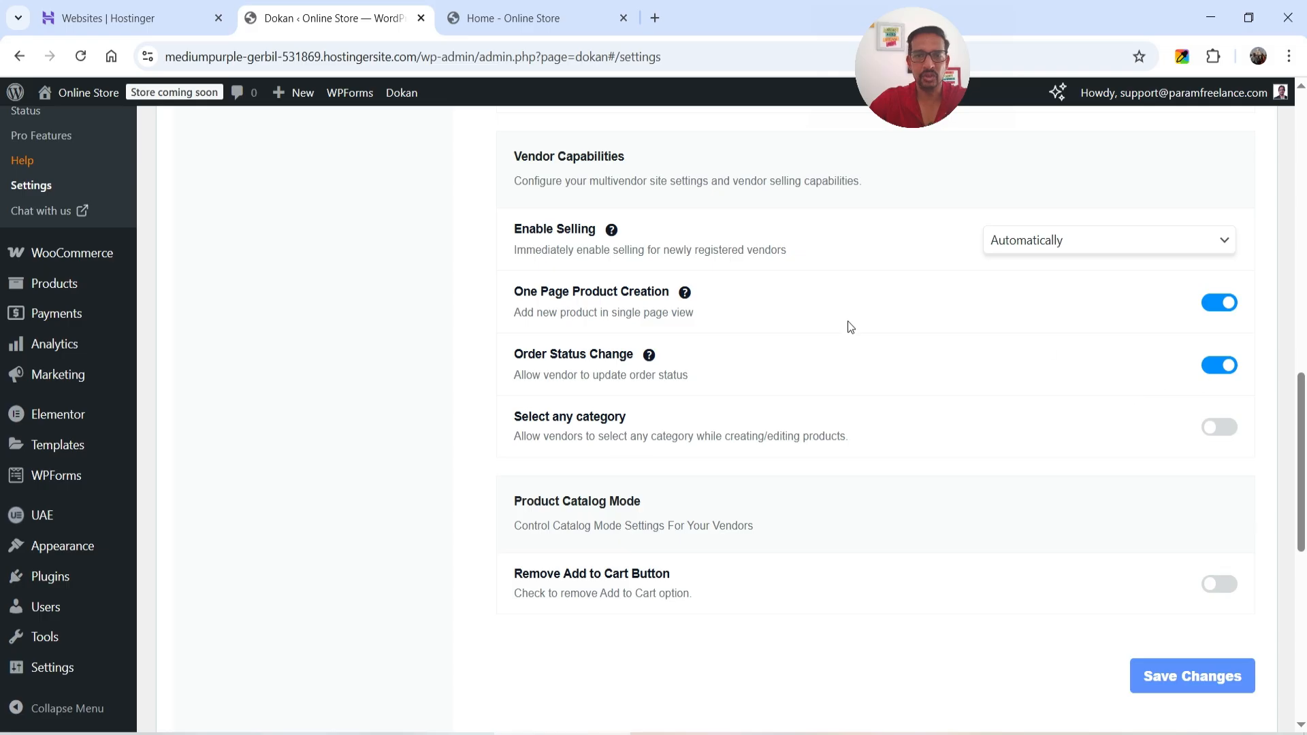
- Review the remaining vendor capabilities and Product Catalog Mode, and save the selling option changes
scroll(681, 344, down, 1)
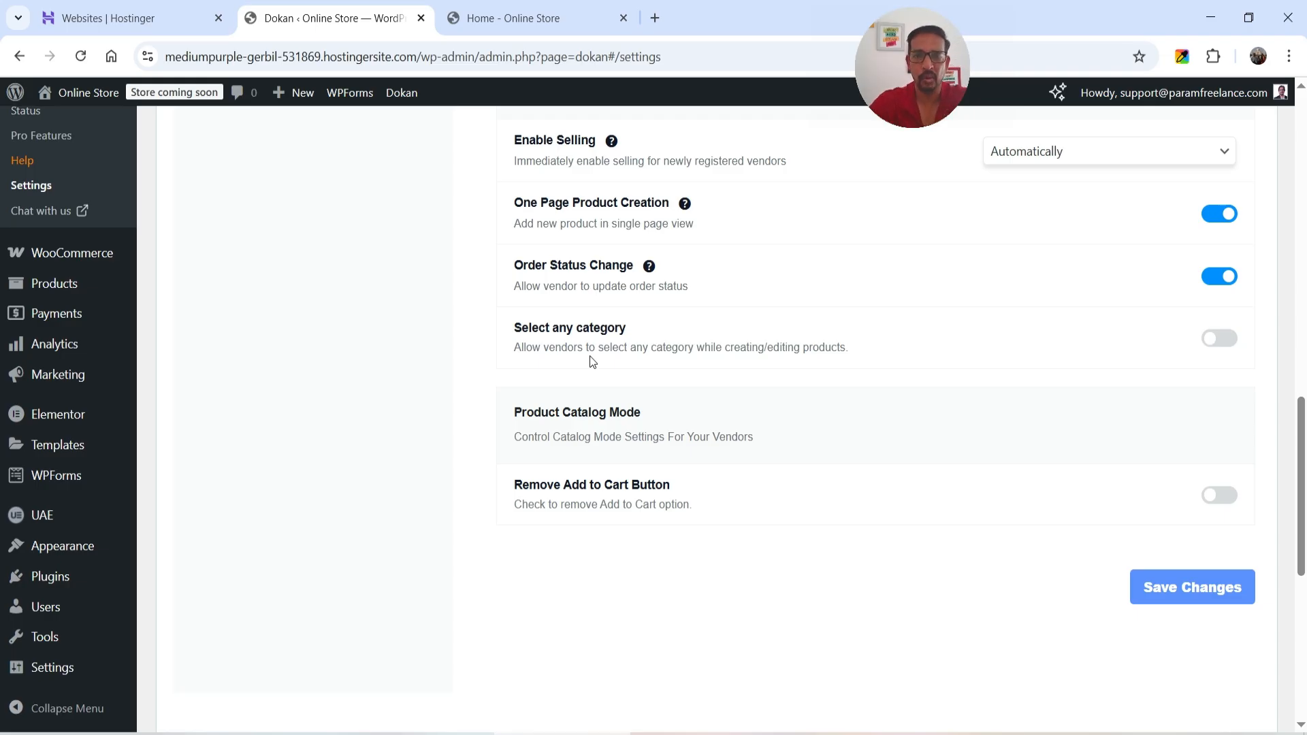
scroll(548, 412, down, 4)
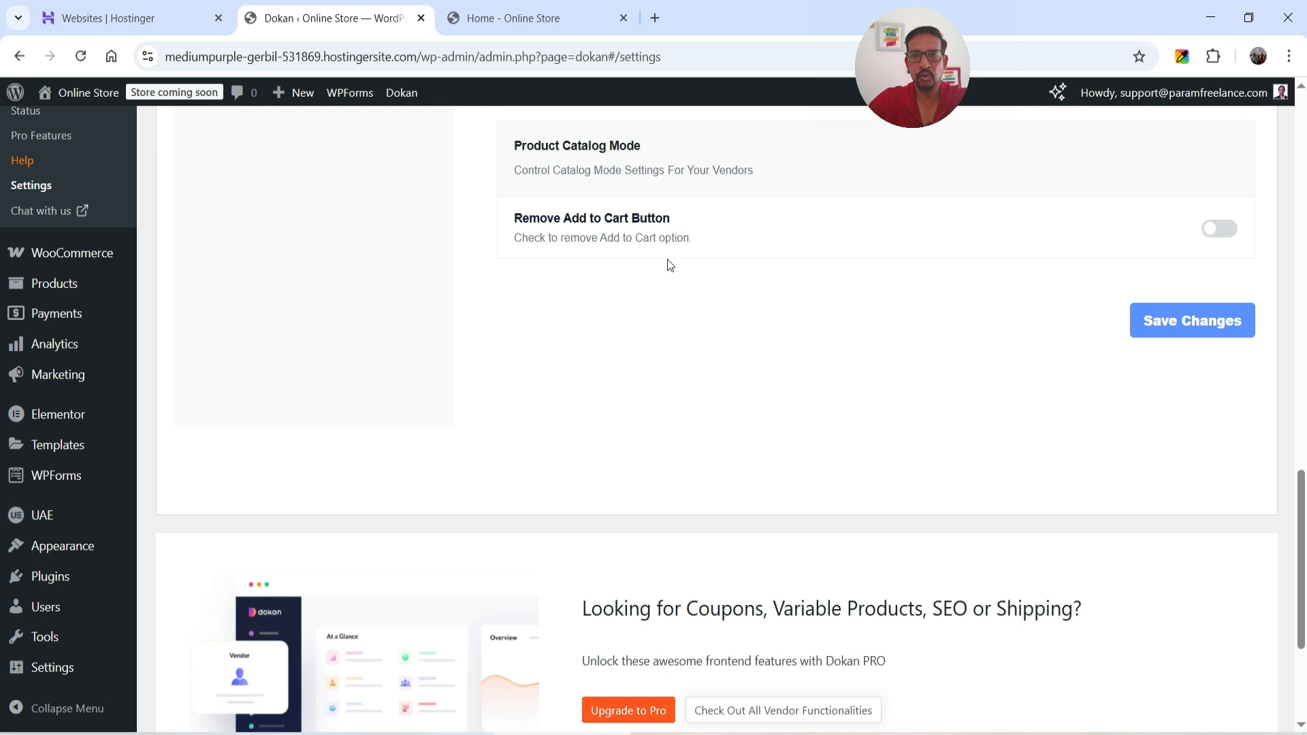
scroll(1001, 268, down, 3)
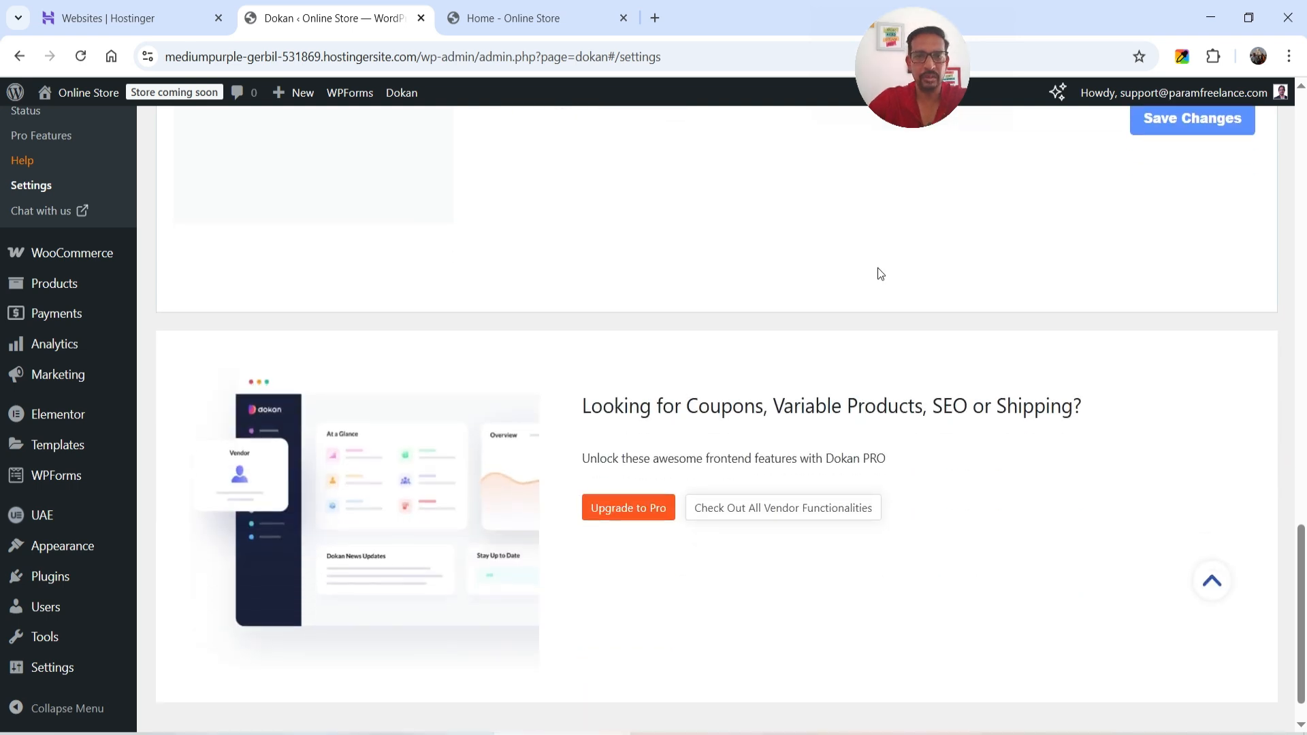
scroll(878, 273, up, 6)
click(1183, 534)
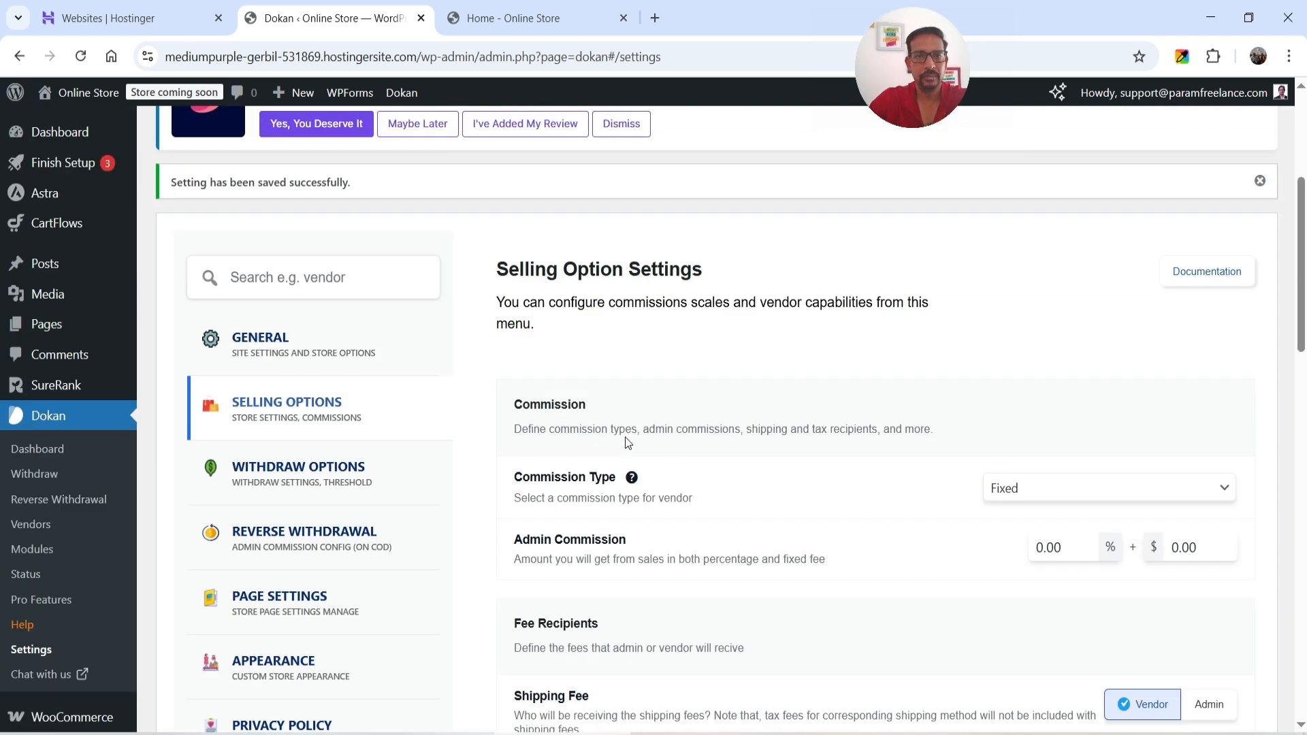
- Open the Withdraw Options settings and enable Bank Transfer as a withdraw method for vendors
click(299, 468)
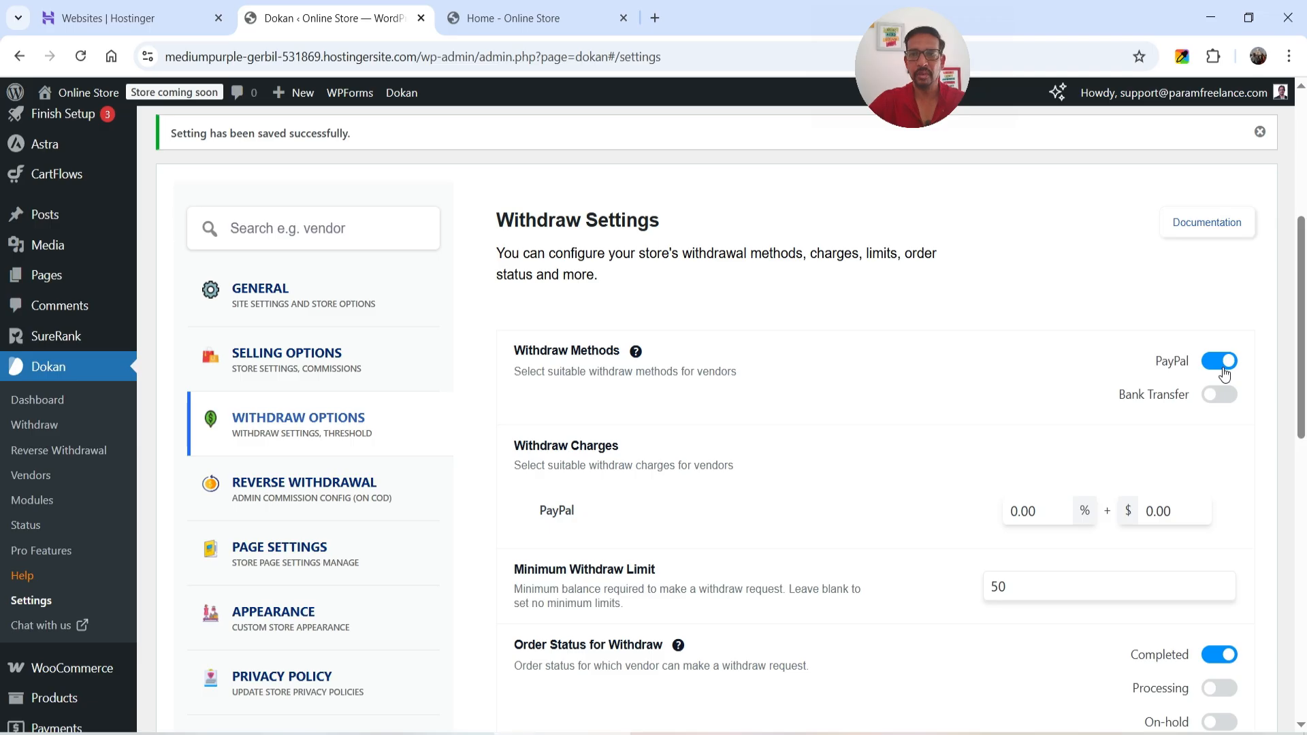
click(1223, 400)
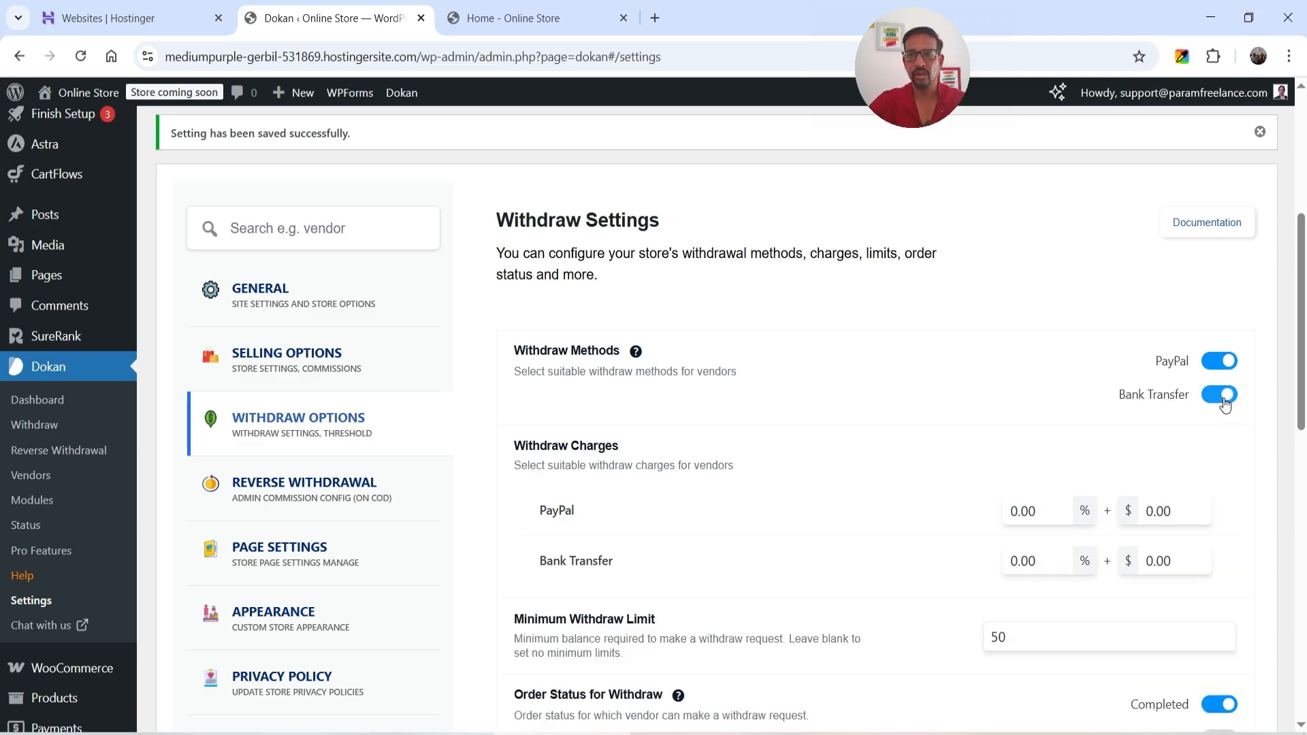
scroll(998, 363, down, 3)
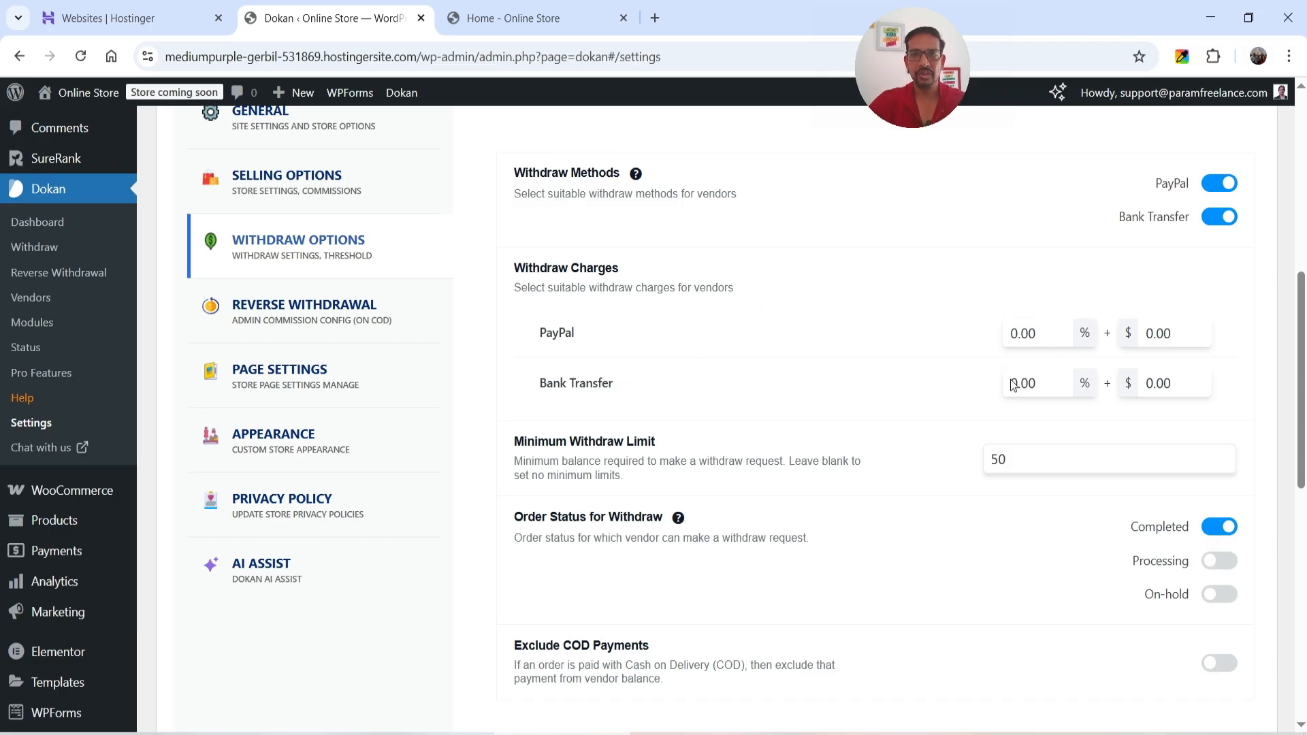
- Disable Bank Transfer as a withdraw method, set the Minimum Withdraw Limit to 100, and save the withdraw settings
click(1219, 217)
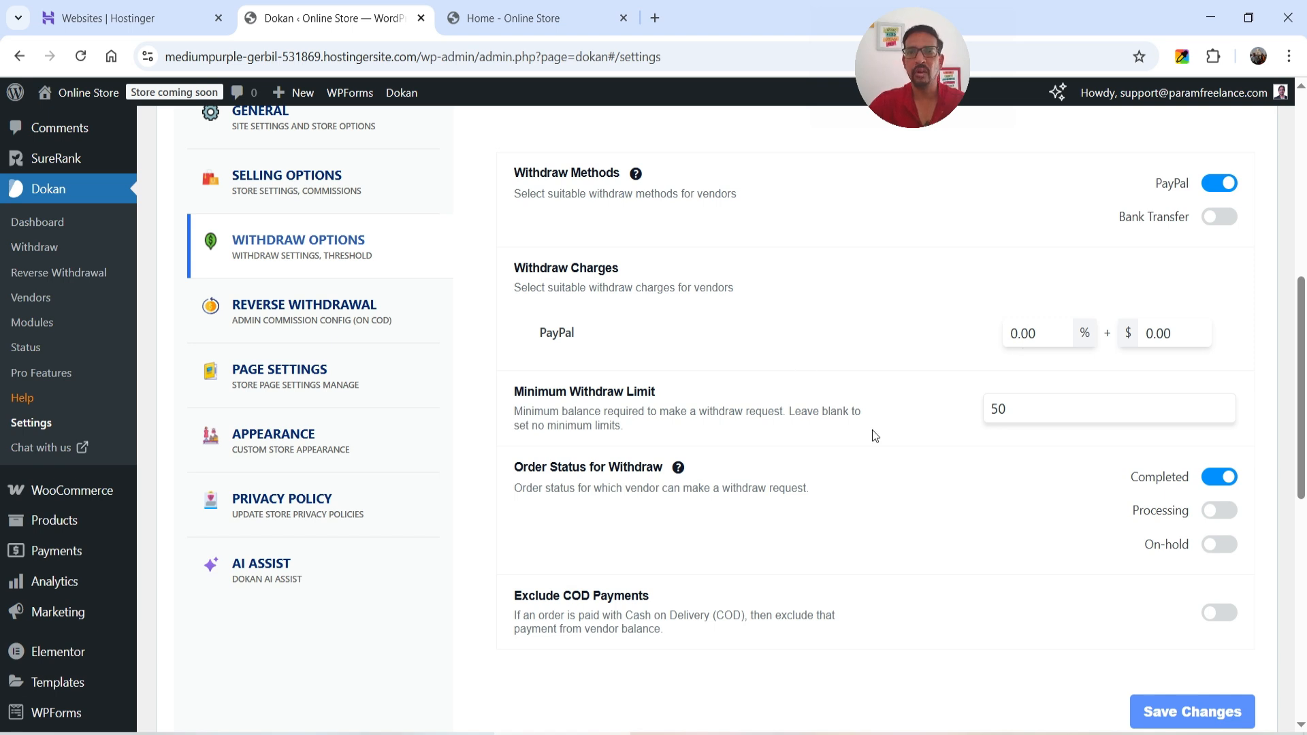
double_click(1045, 406)
text(100)
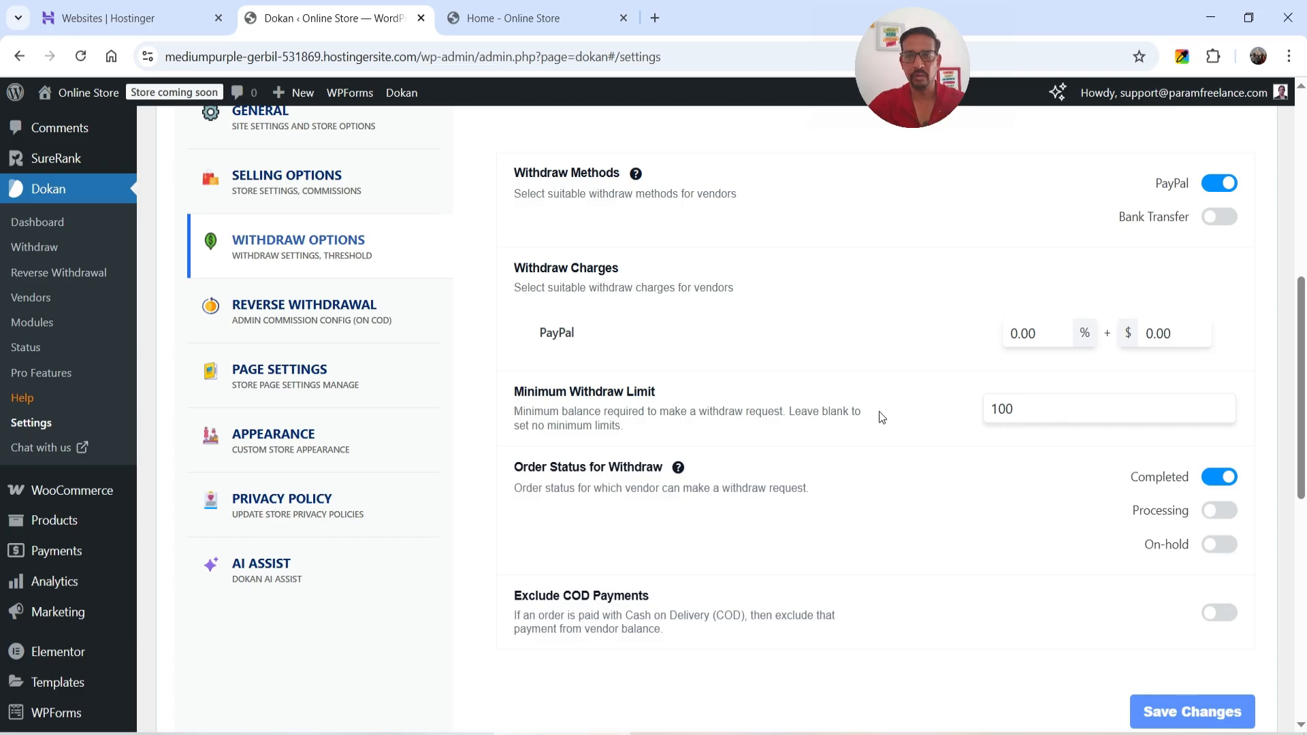
click(879, 412)
scroll(854, 413, down, 3)
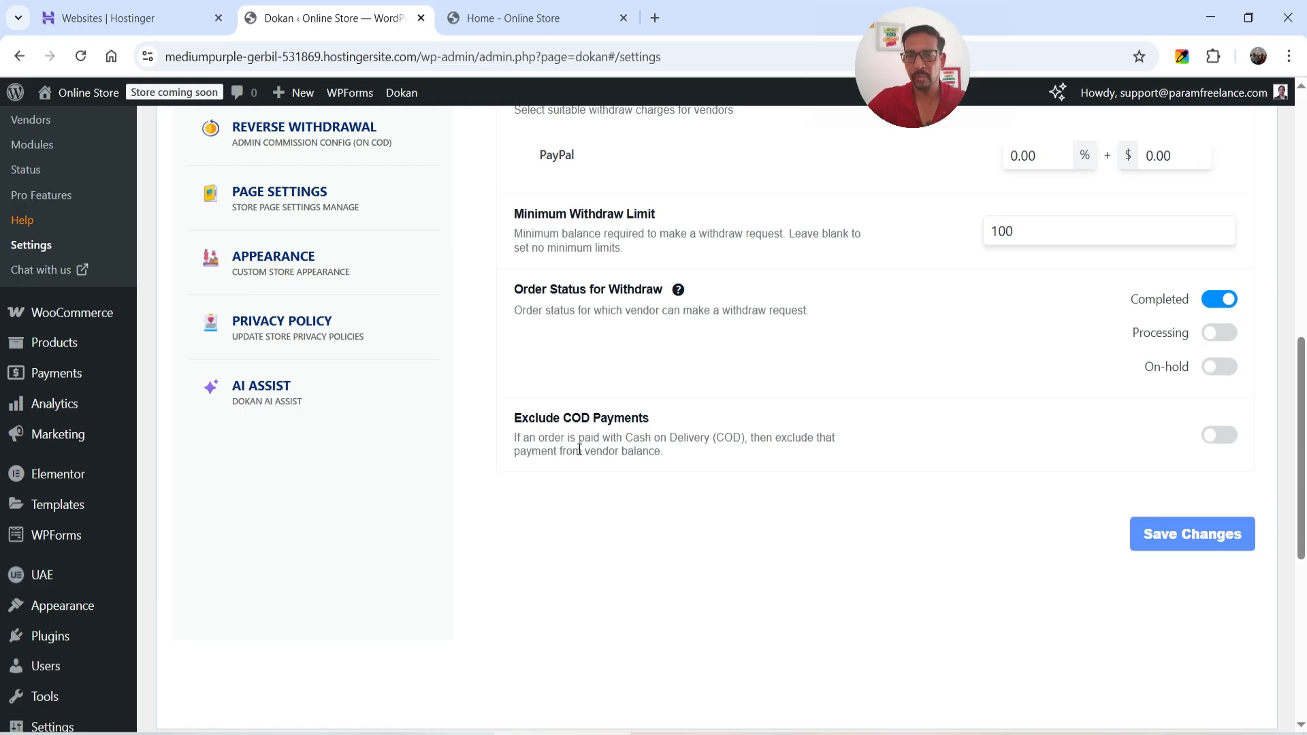
click(1193, 534)
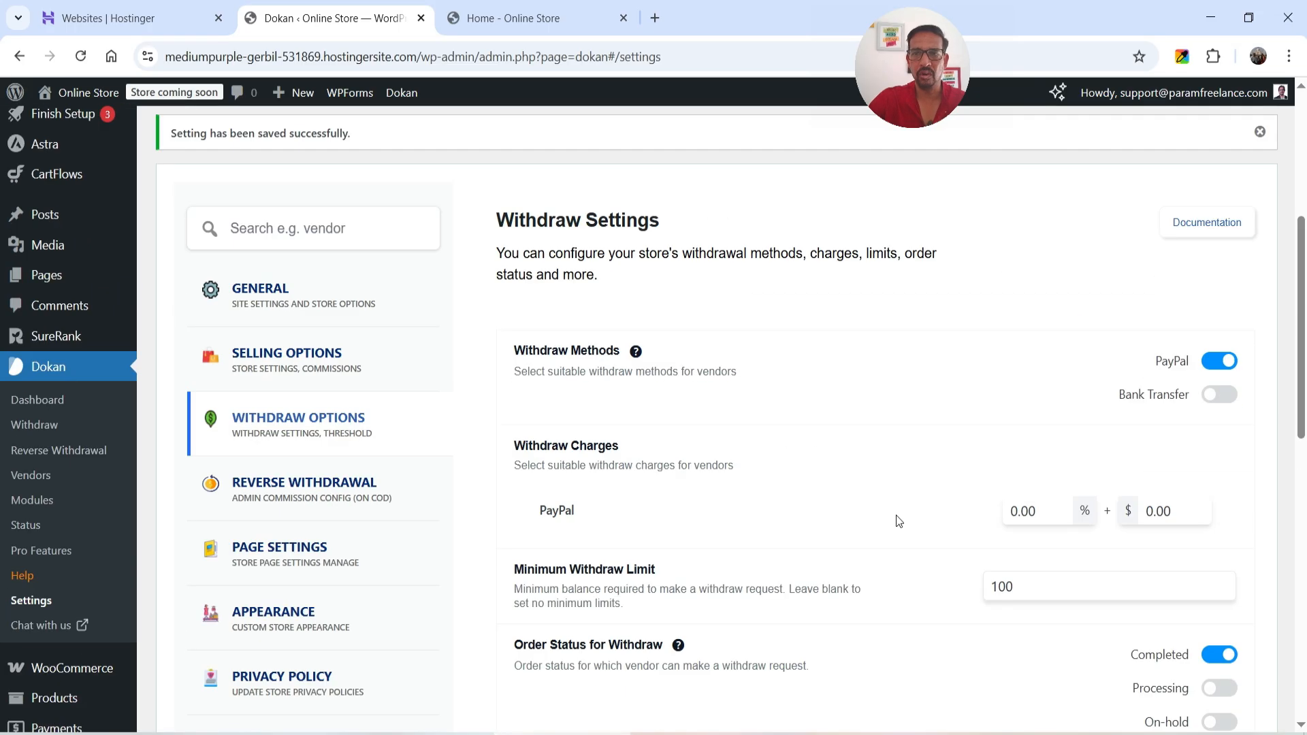
- Examine the Reverse Withdrawal settings and the pages offered for Terms and Conditions and Store Listing in the Page Settings
click(288, 415)
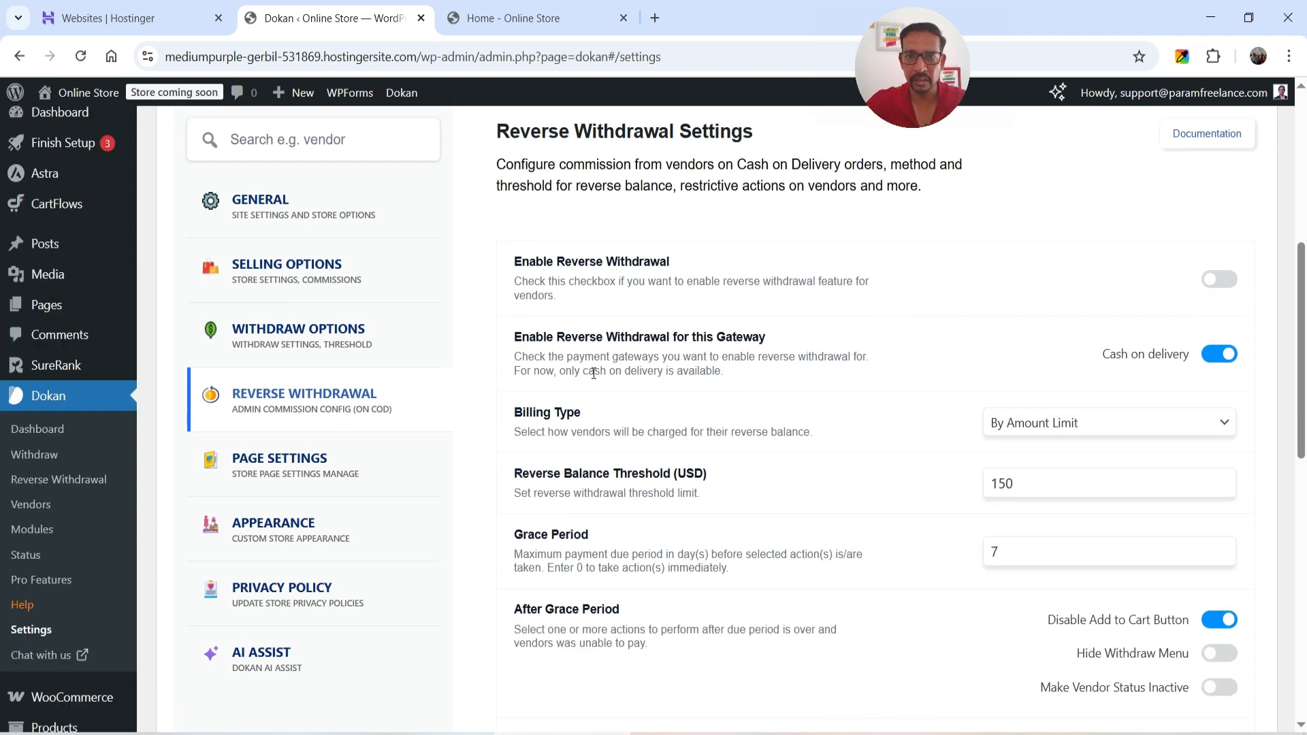
click(321, 477)
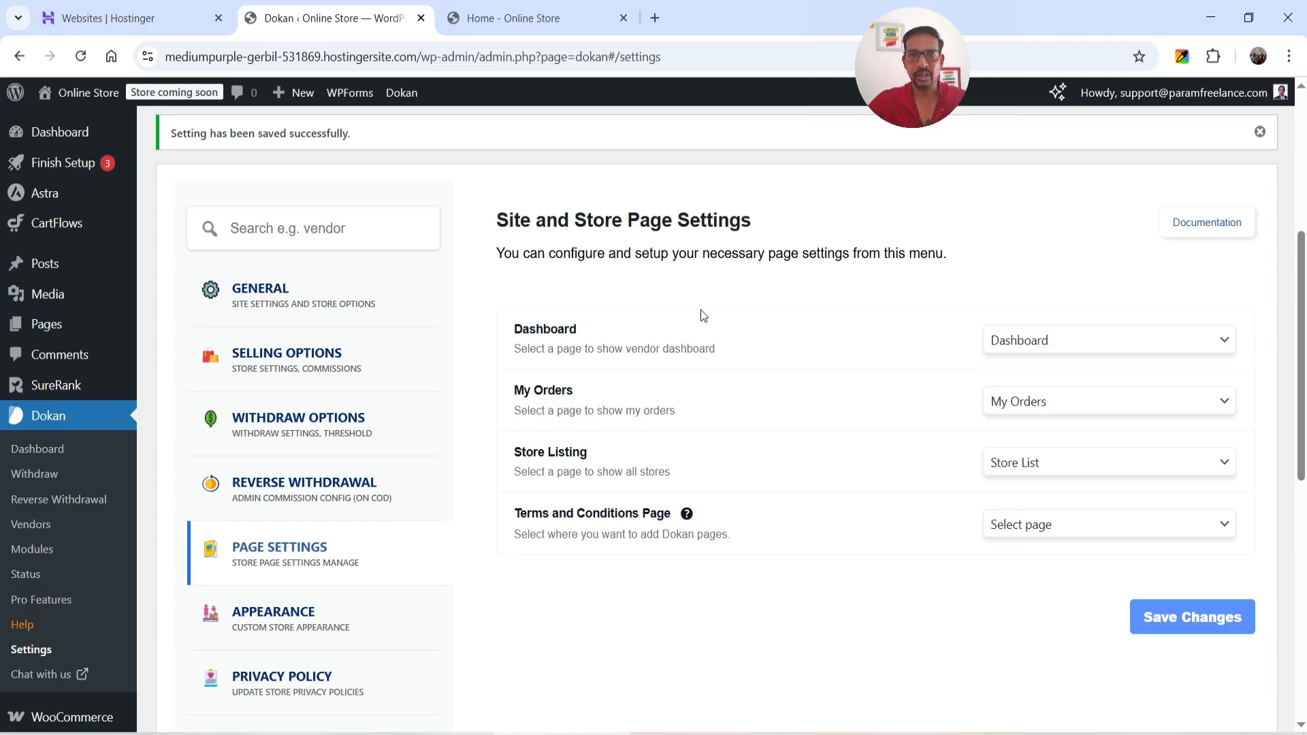
scroll(874, 303, down, 3)
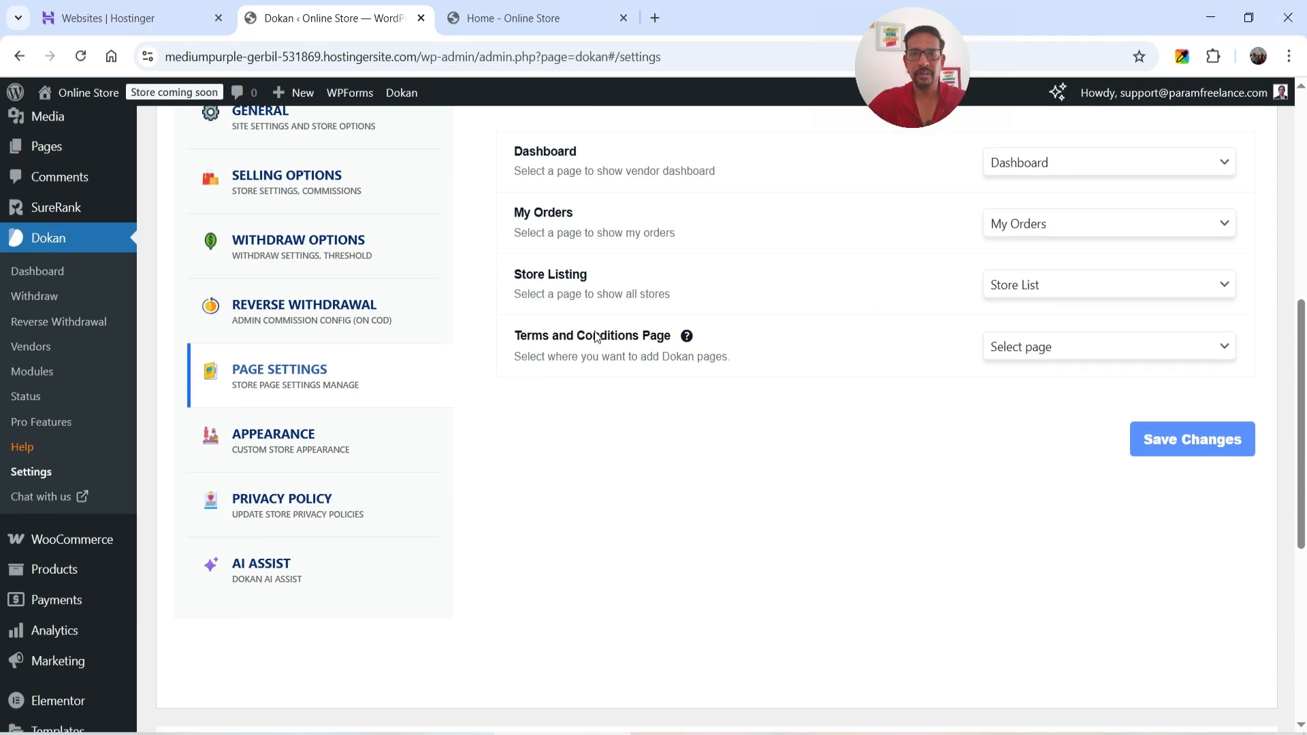
click(1081, 348)
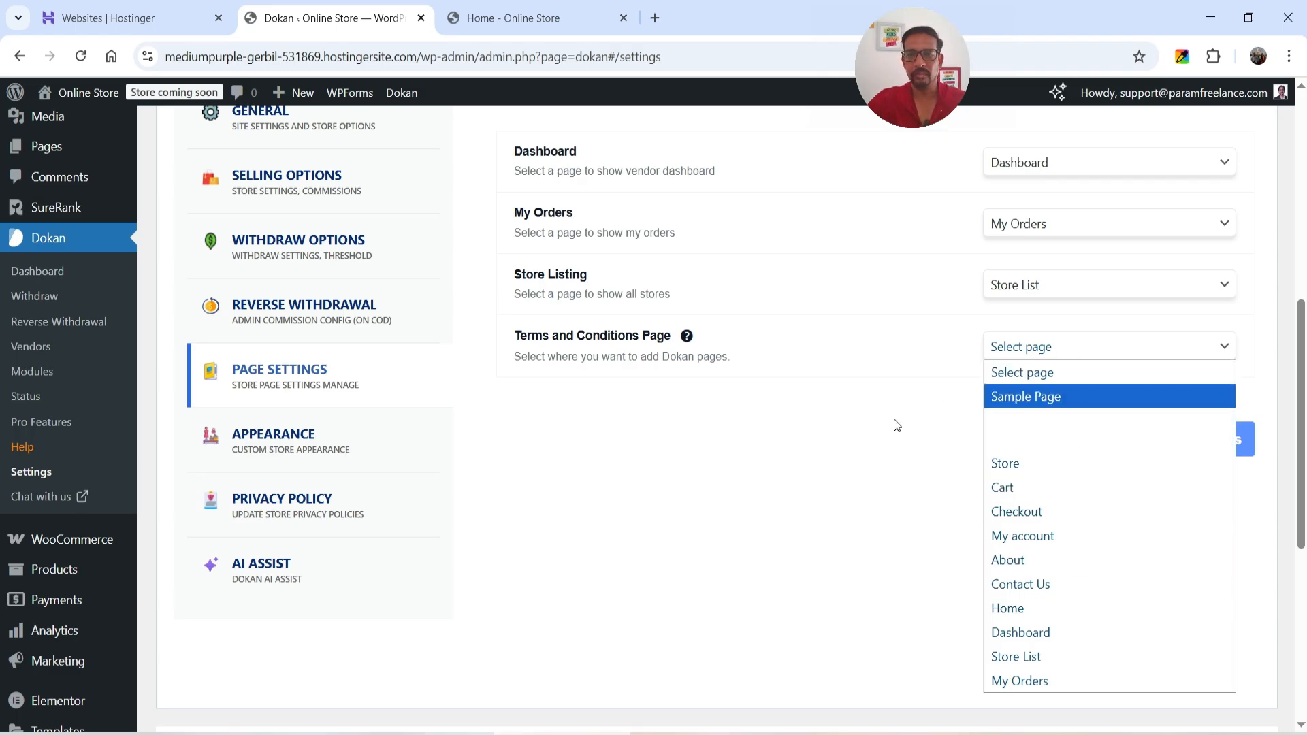
click(807, 467)
click(1045, 284)
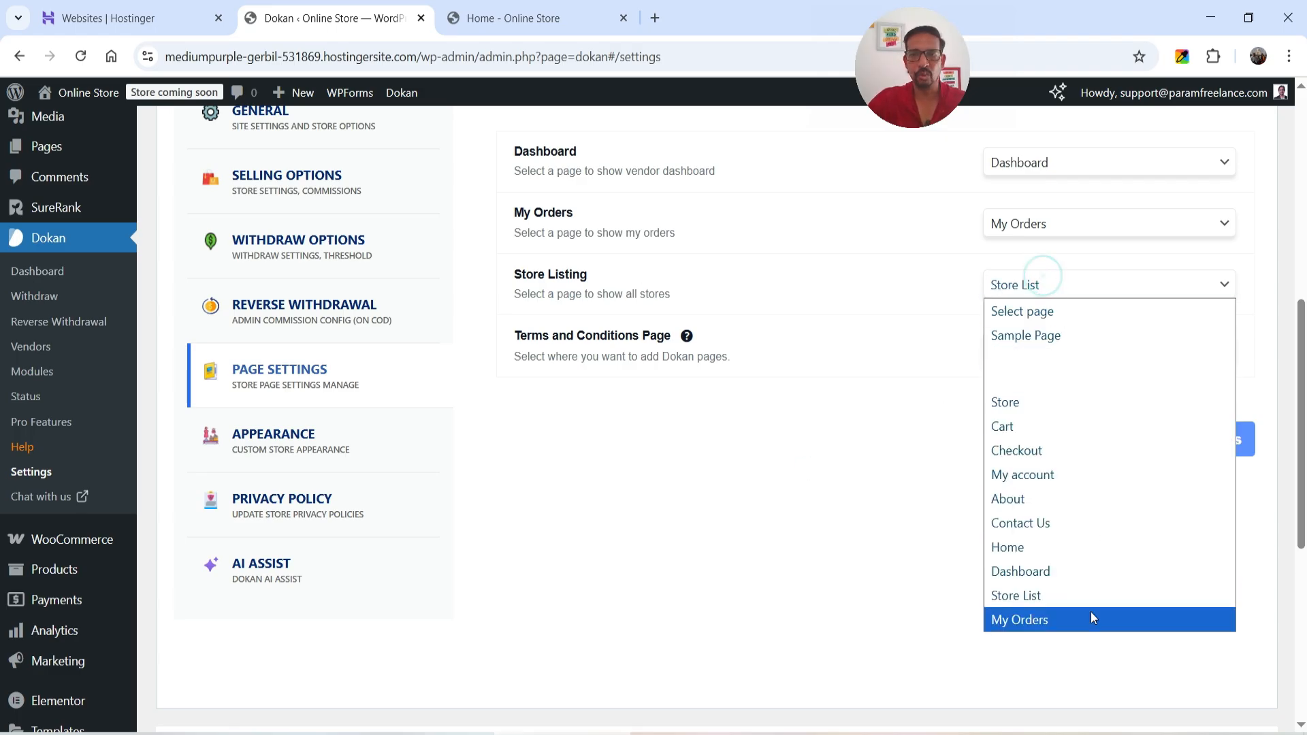
click(742, 613)
click(1047, 286)
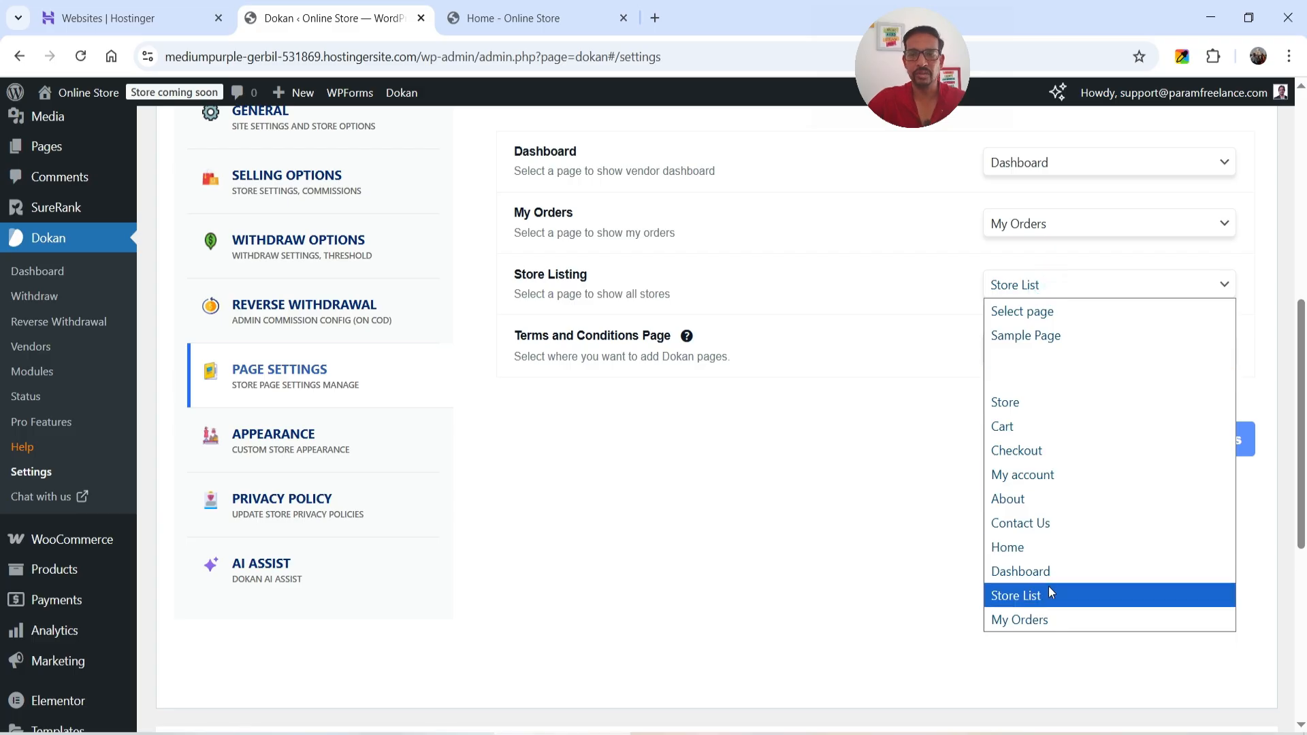
click(693, 610)
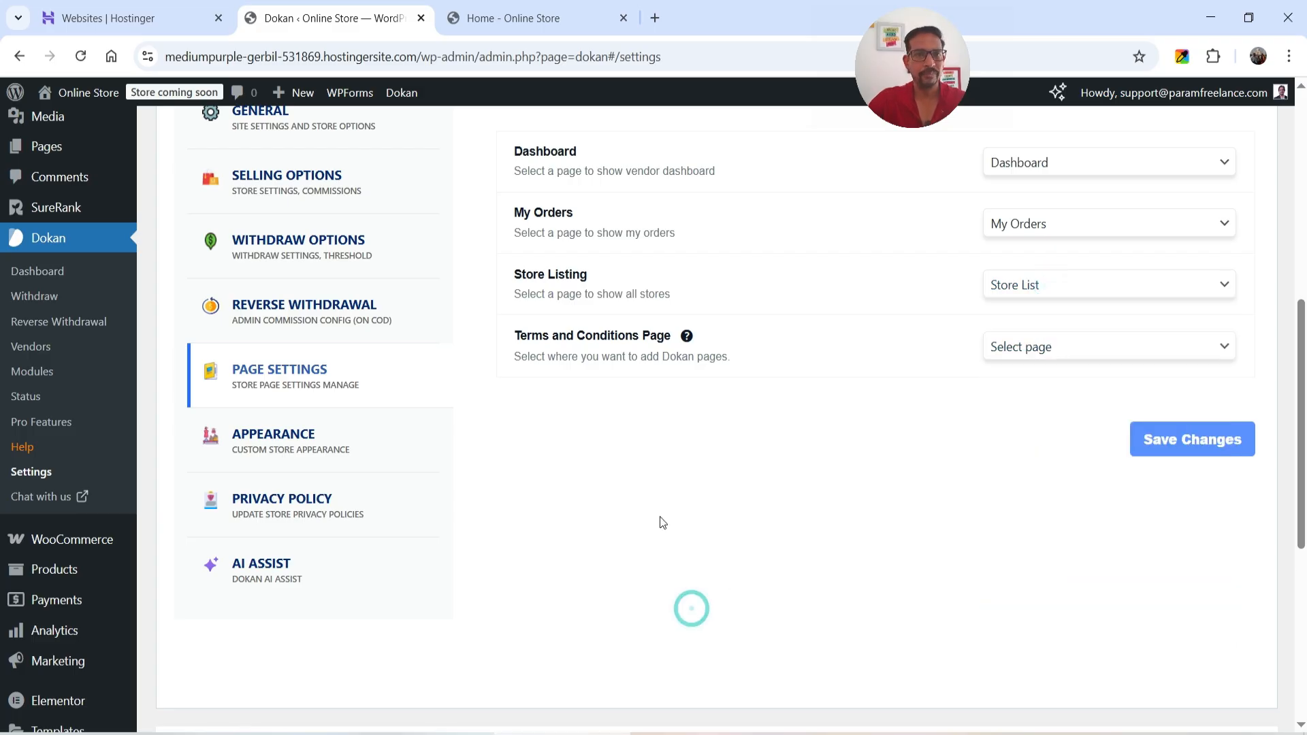
- Examine the store appearance settings, including the map API key and header templates, and the Privacy Policy settings
click(321, 456)
scroll(452, 439, down, 3)
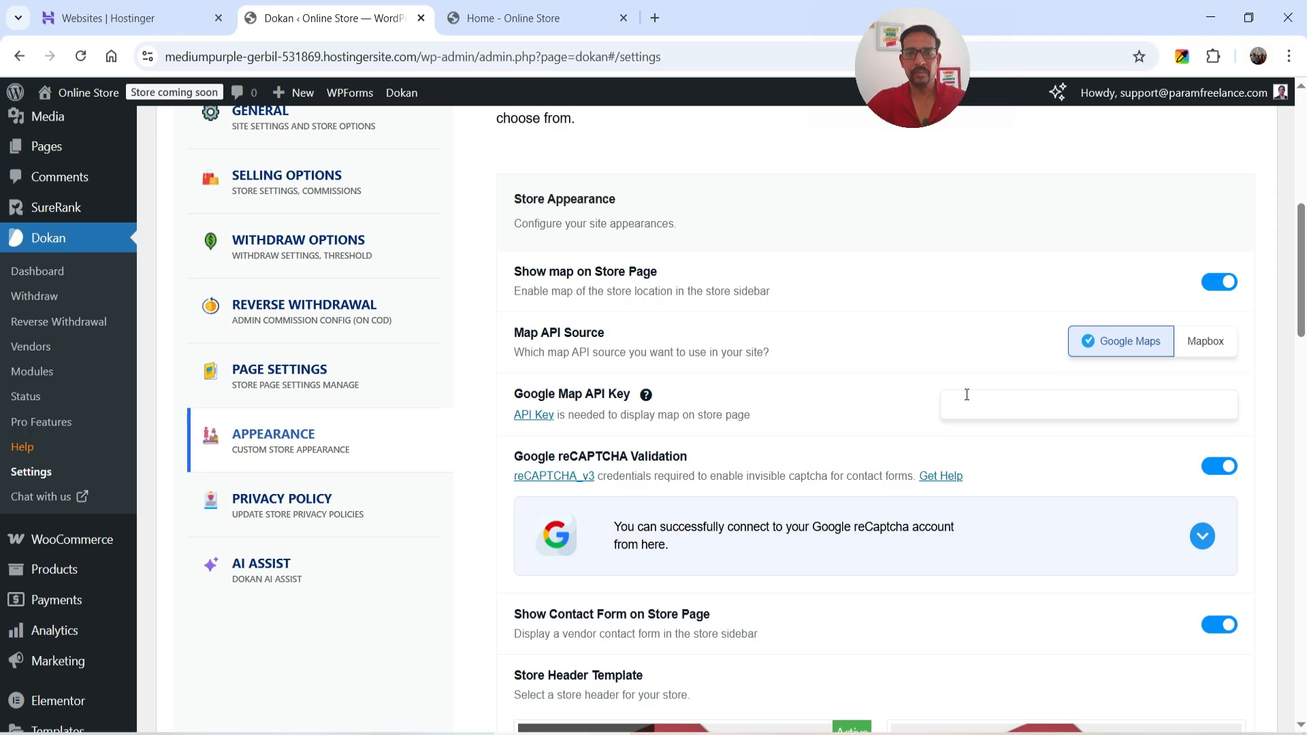
click(1006, 401)
scroll(885, 361, down, 4)
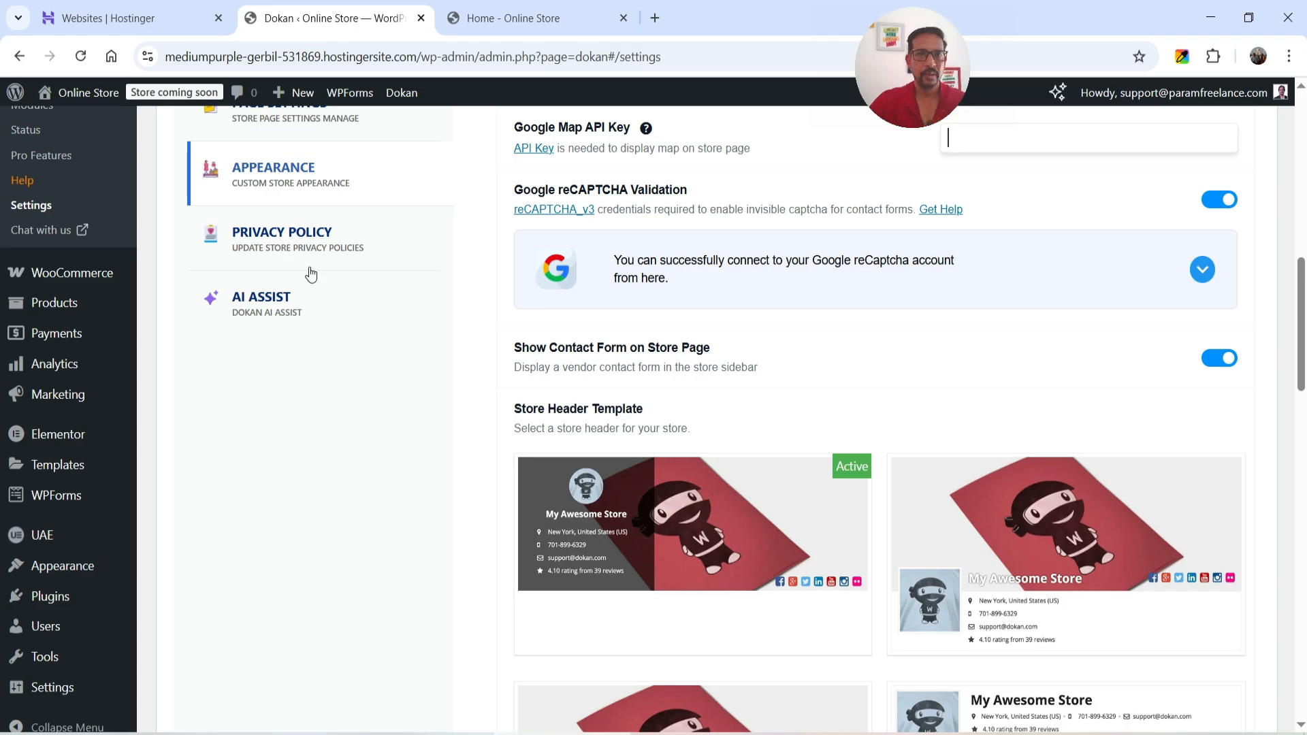
click(313, 243)
scroll(979, 364, down, 3)
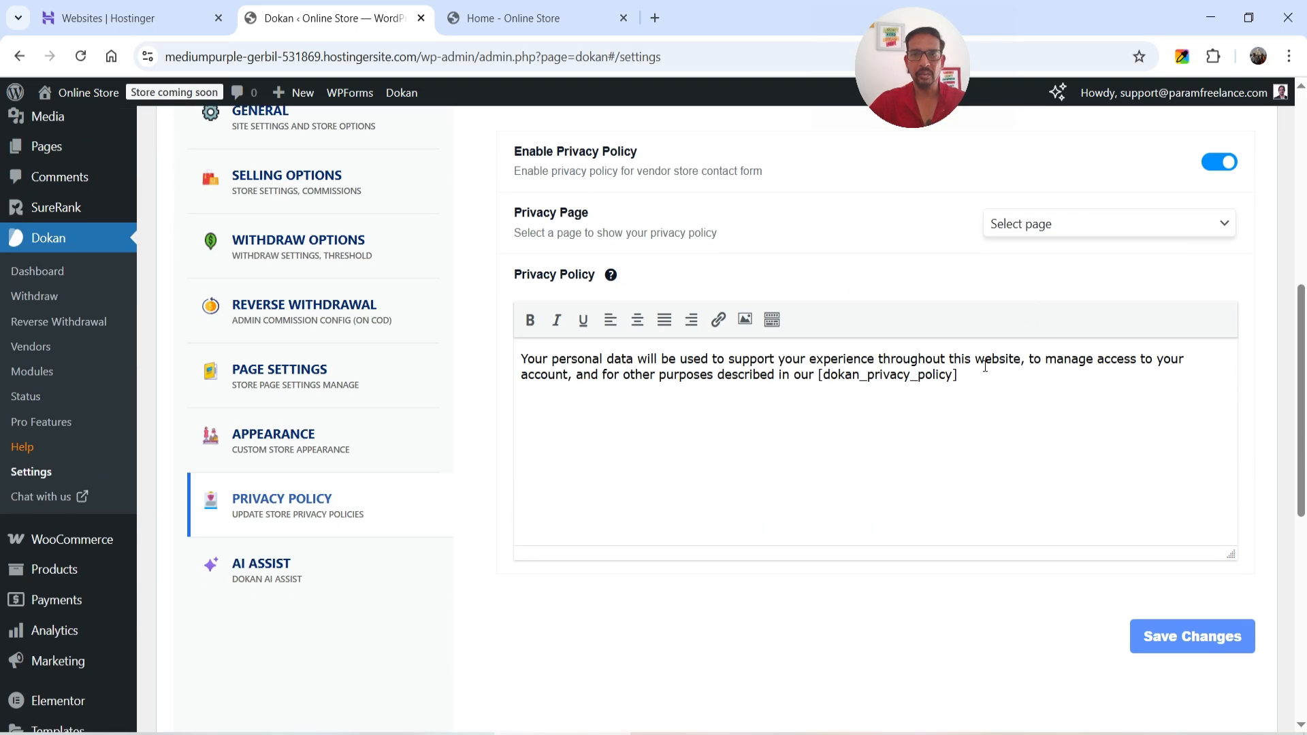
click(1069, 223)
click(1069, 223)
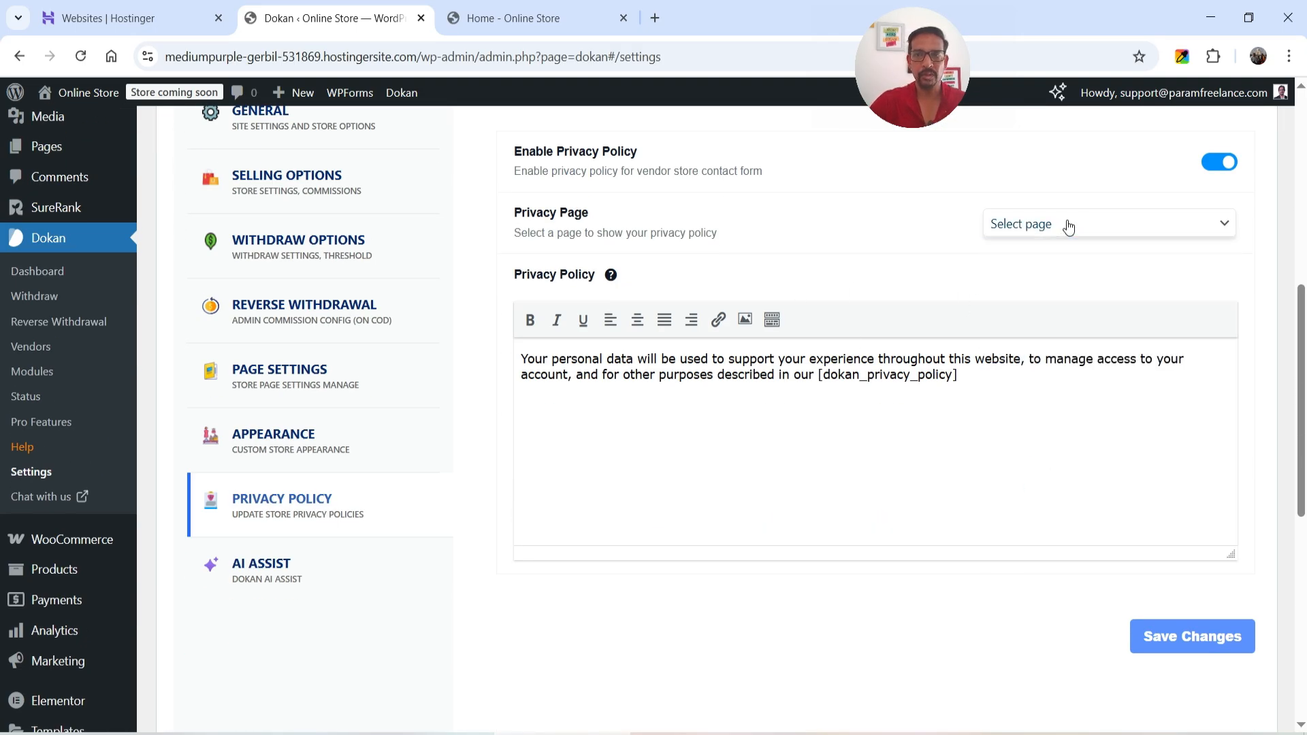
- Examine the AI Assist settings, including the available engines and the OpenAI API key field
click(276, 578)
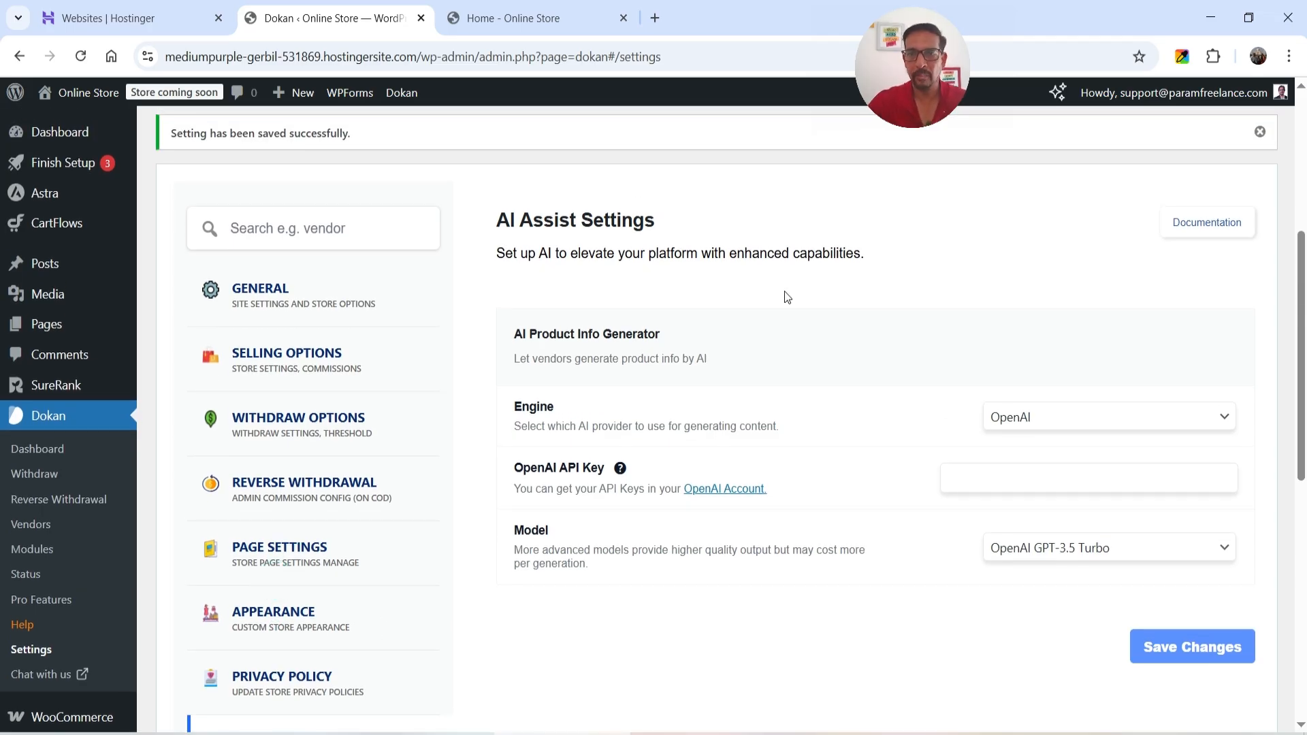
scroll(1260, 320, down, 4)
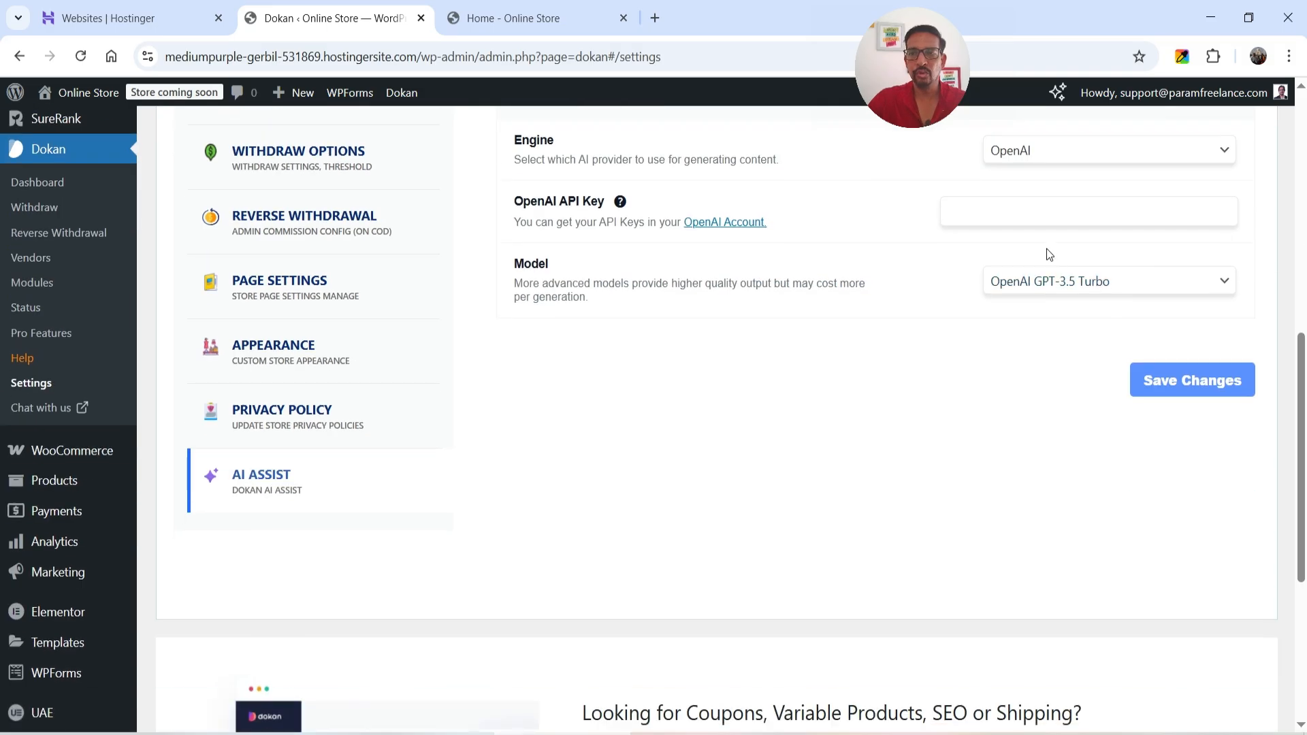
click(1034, 154)
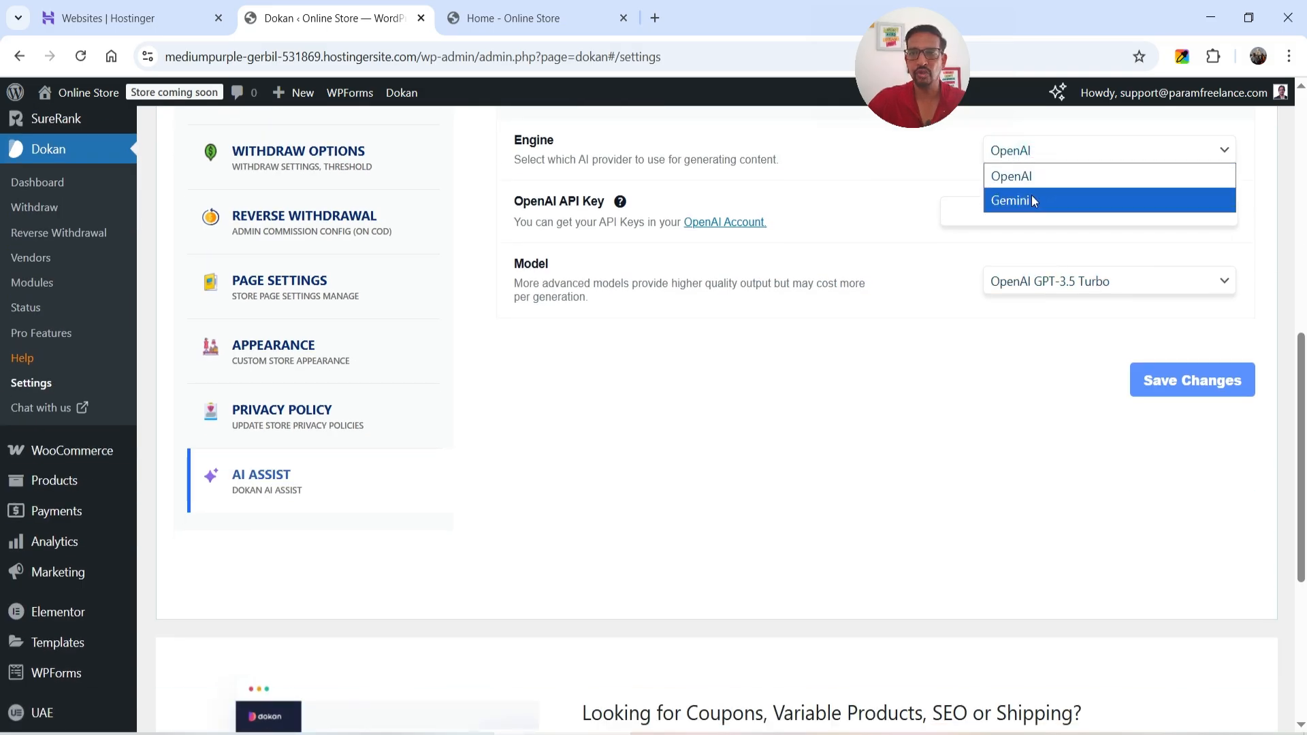
click(861, 195)
click(1021, 215)
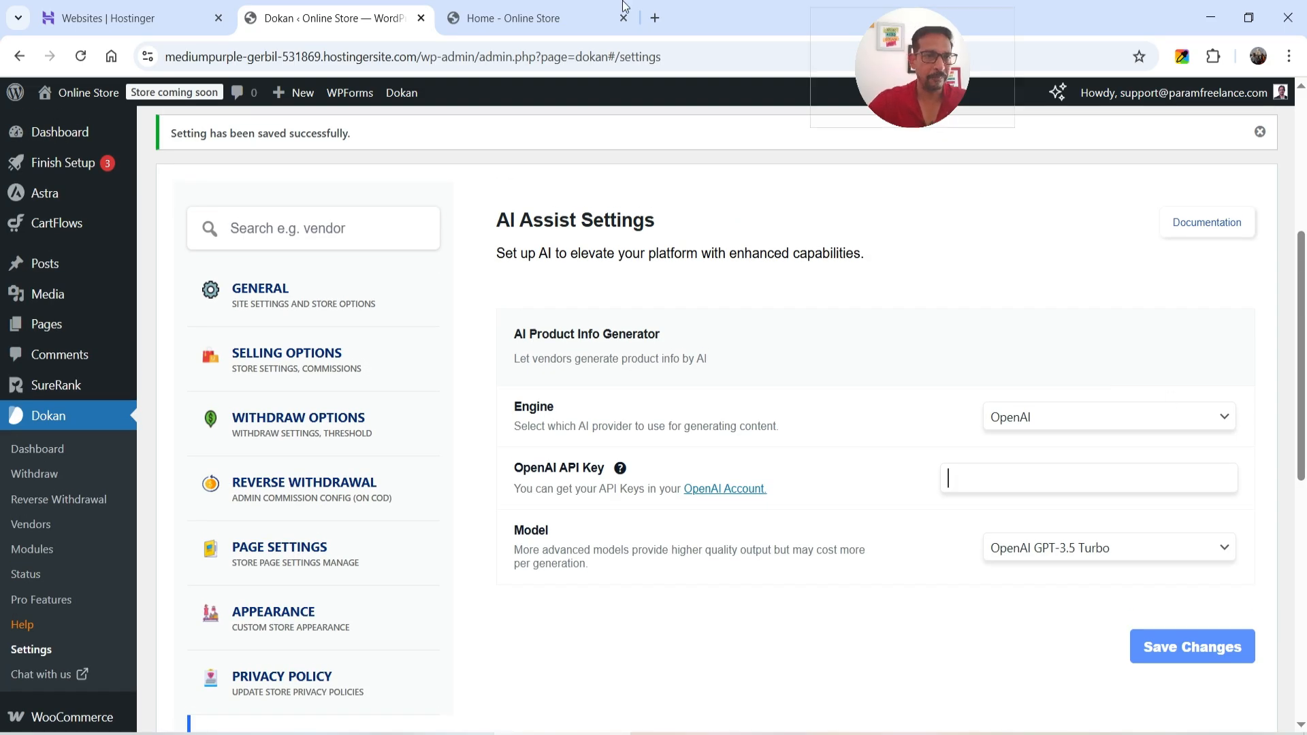
- Open the Dokan vendor list, look over the listed vendors, and start adding a new vendor
click(28, 529)
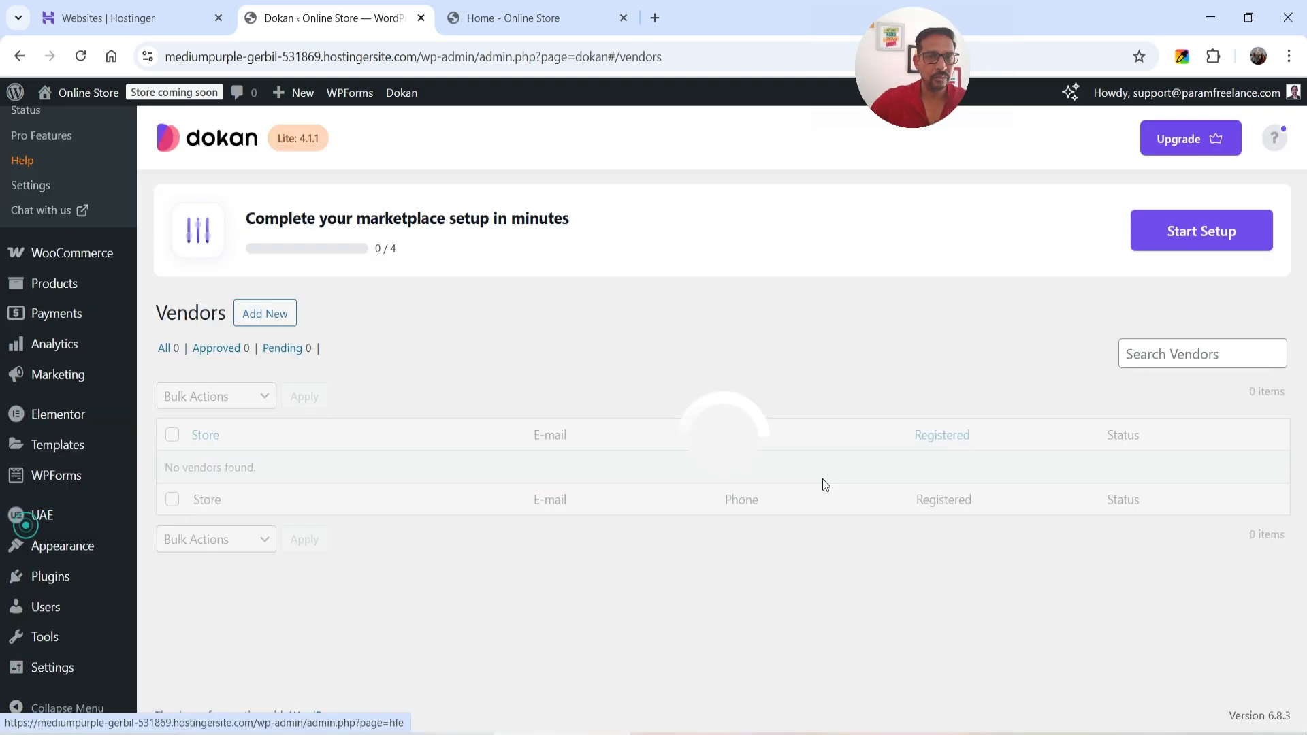
scroll(741, 358, down, 1)
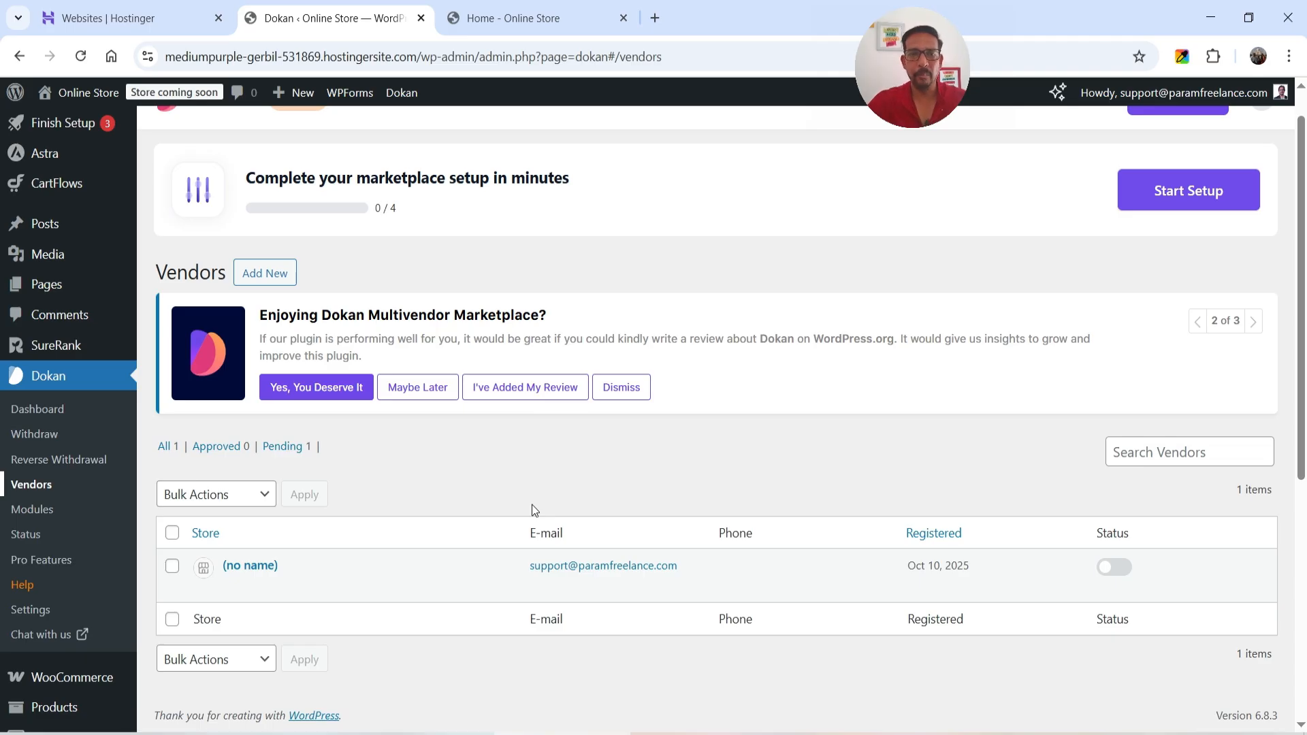
scroll(532, 506, up, 1)
scroll(746, 398, down, 5)
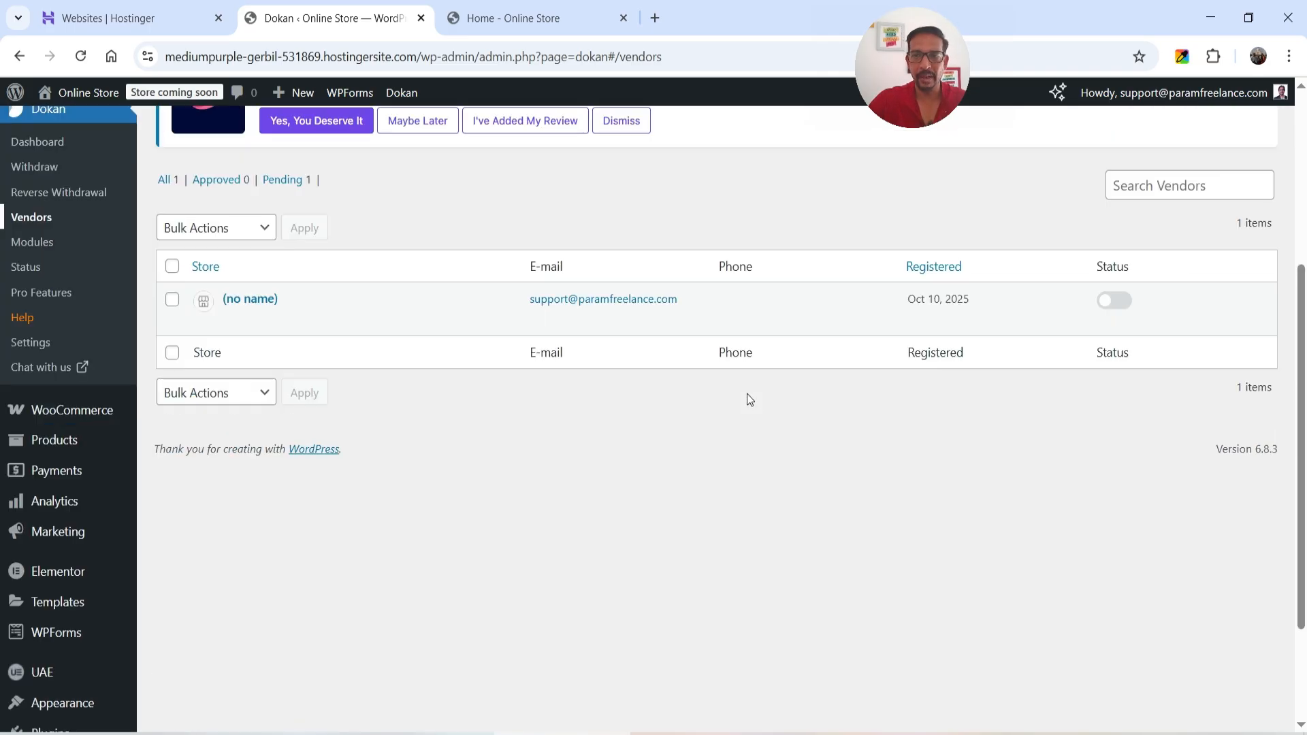
scroll(693, 420, up, 4)
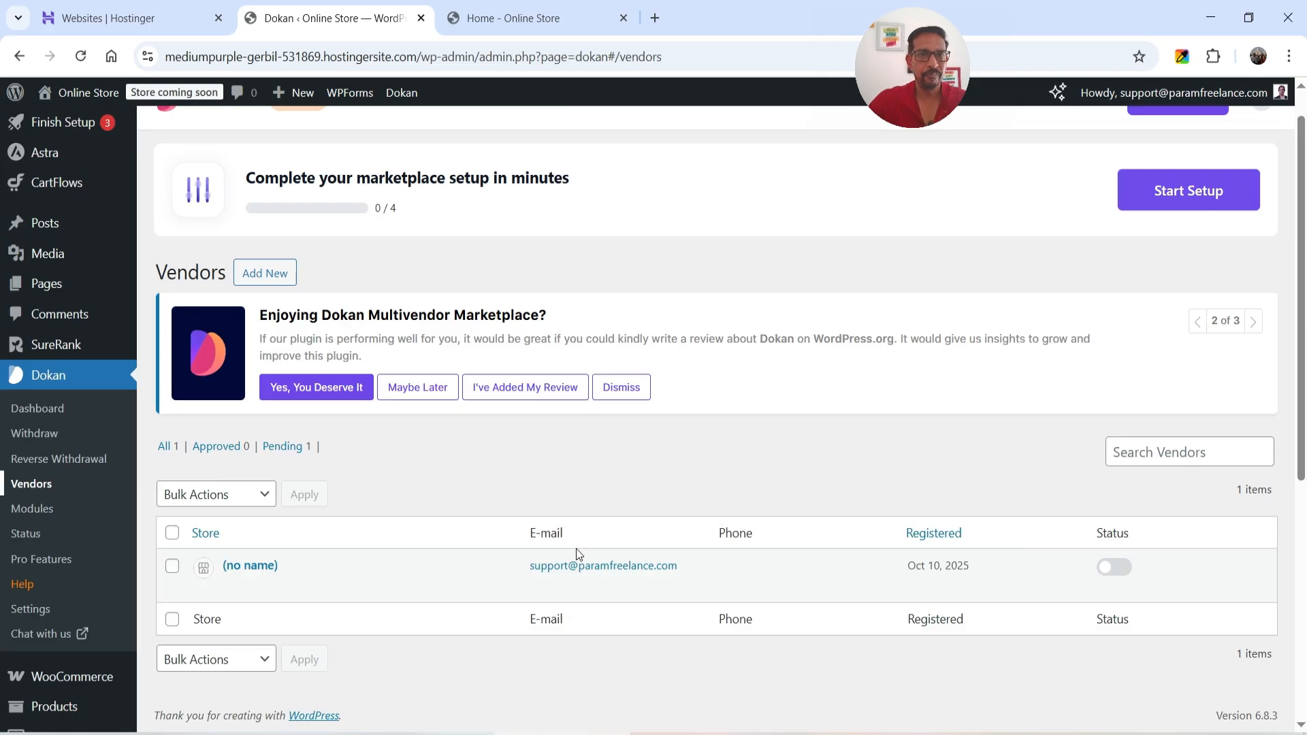
click(265, 273)
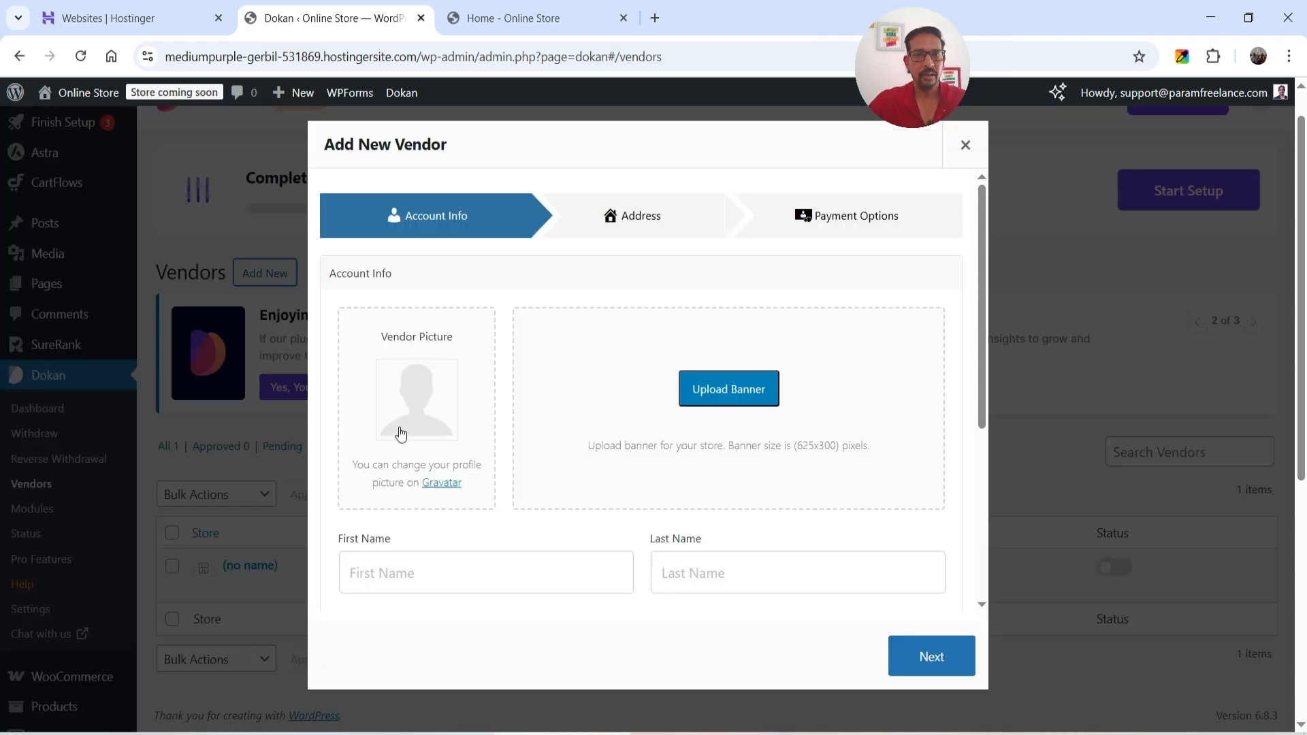
- Set the vendor picture to the round portrait of the dark-haired woman in a white top from the media library, without cropping
click(423, 396)
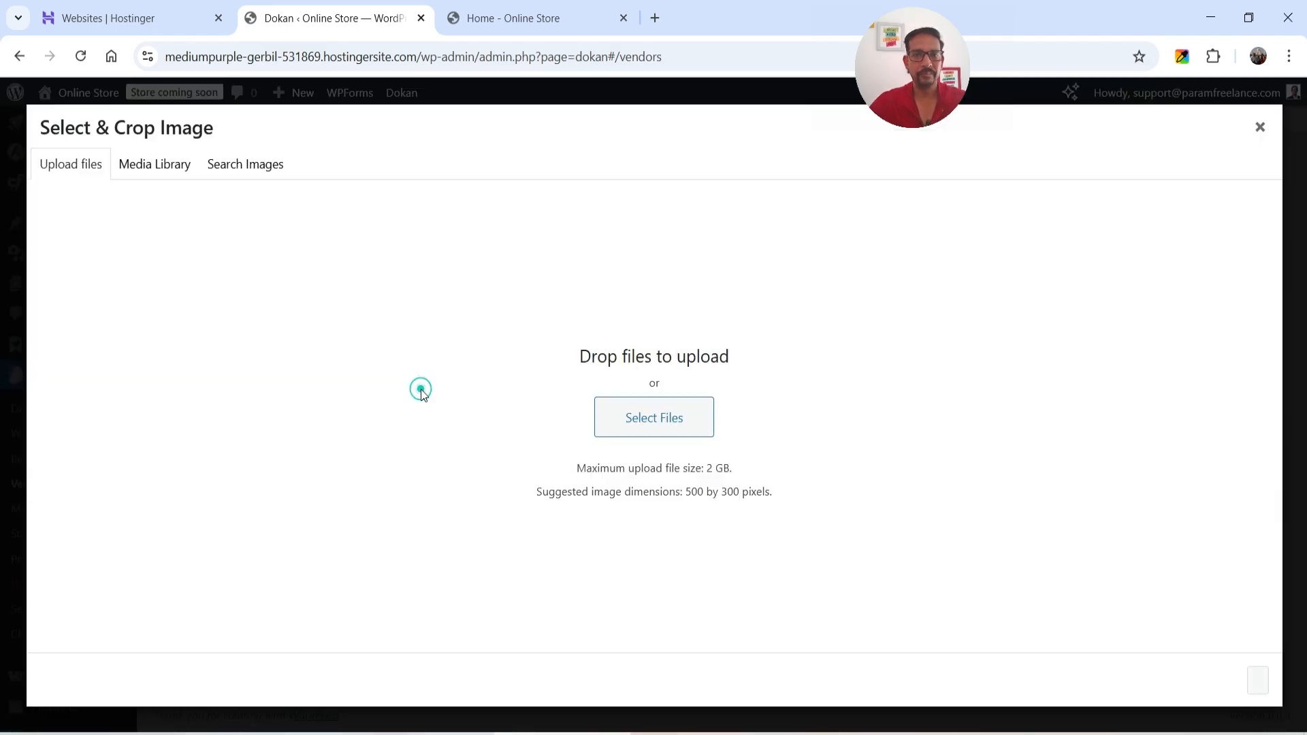
click(169, 166)
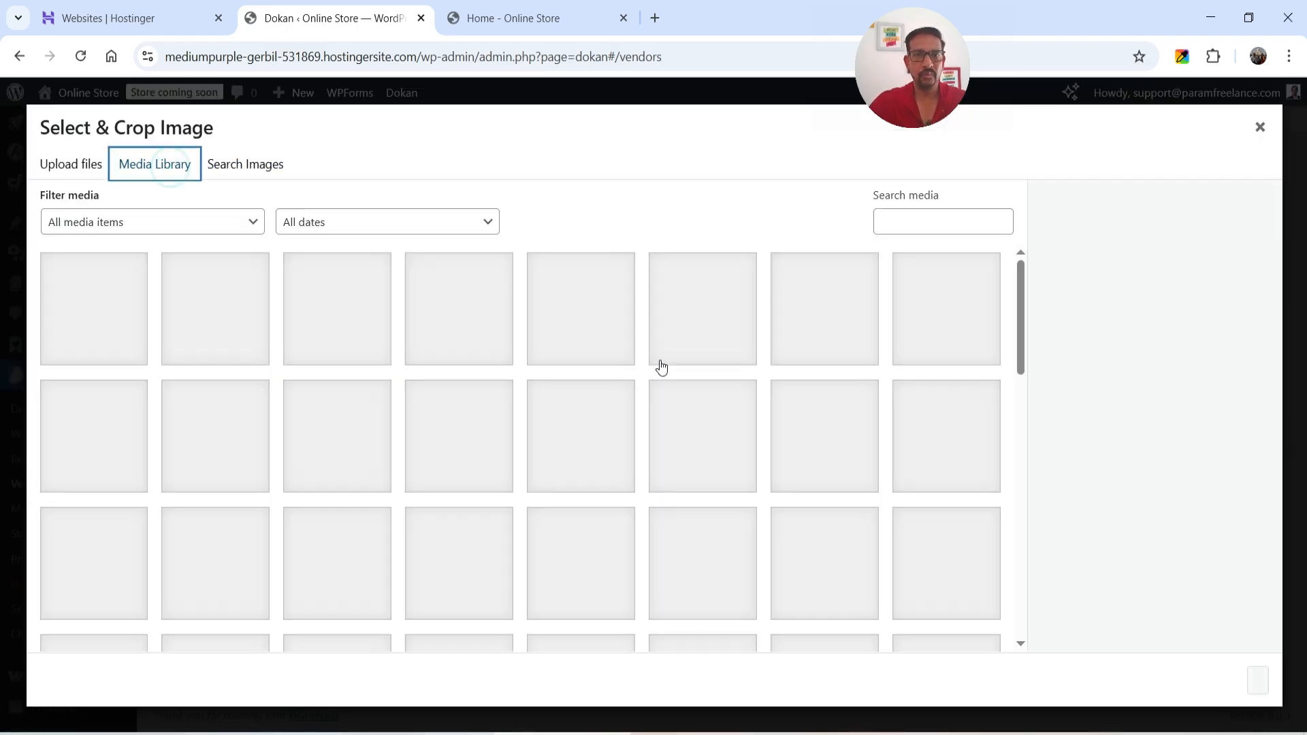
scroll(597, 402, down, 10)
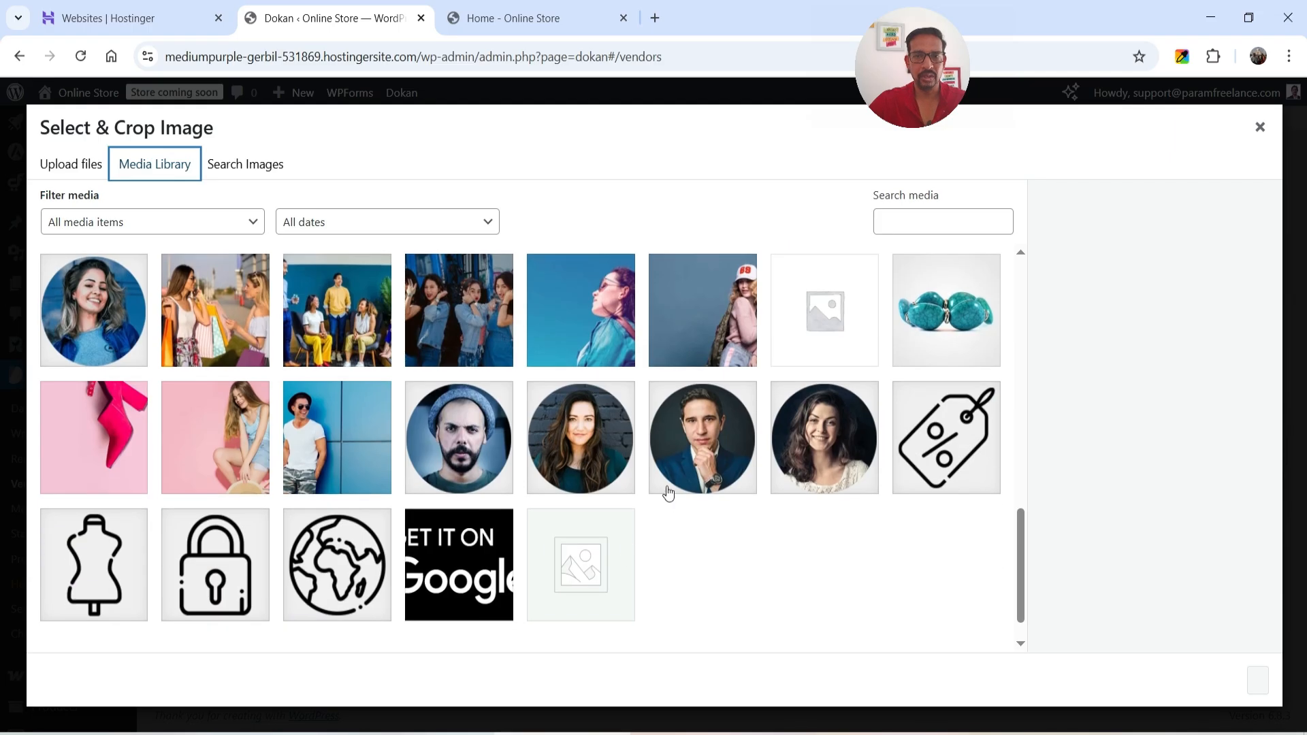
click(829, 458)
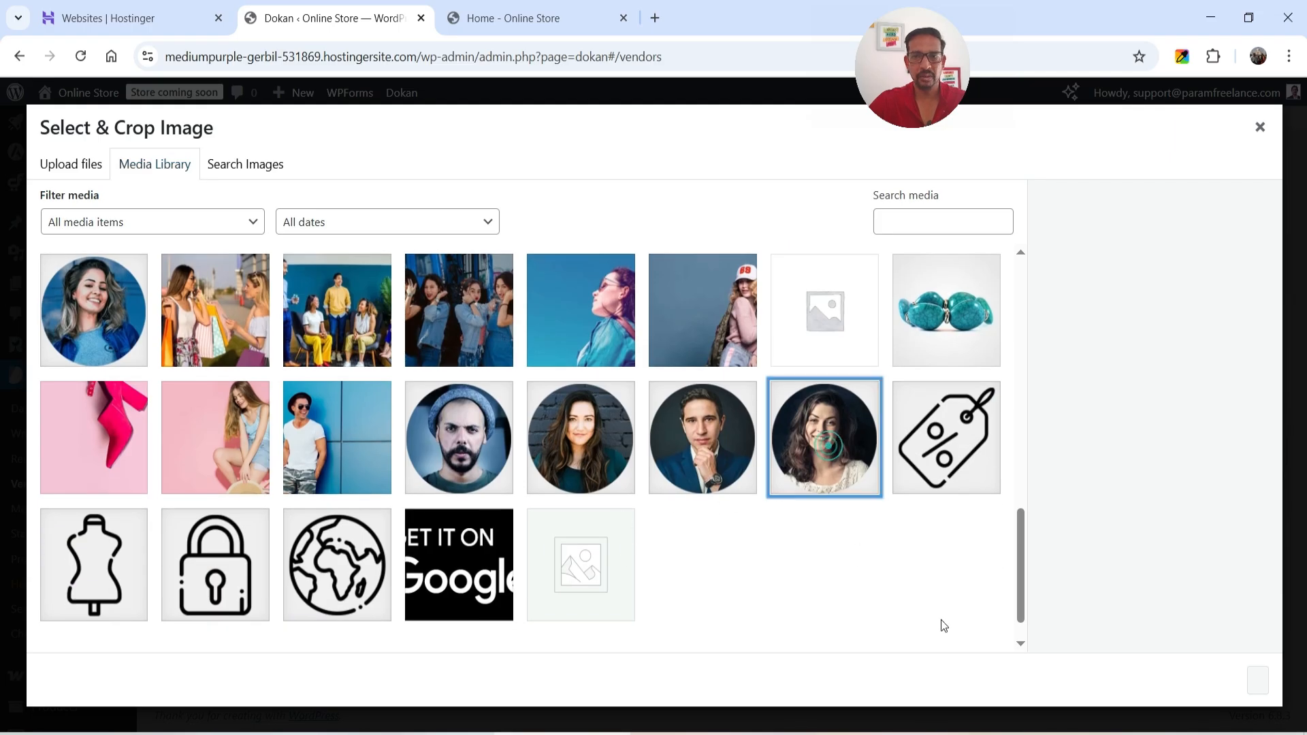
click(1257, 679)
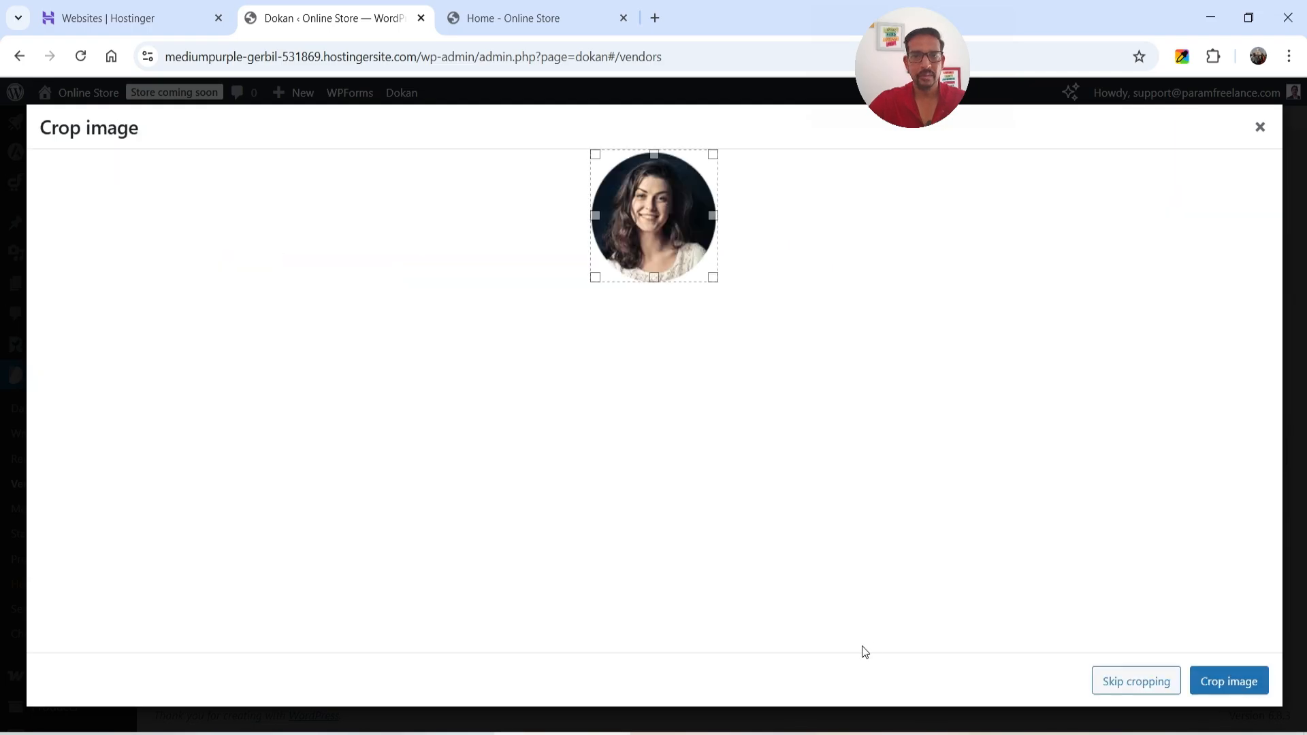
click(1139, 683)
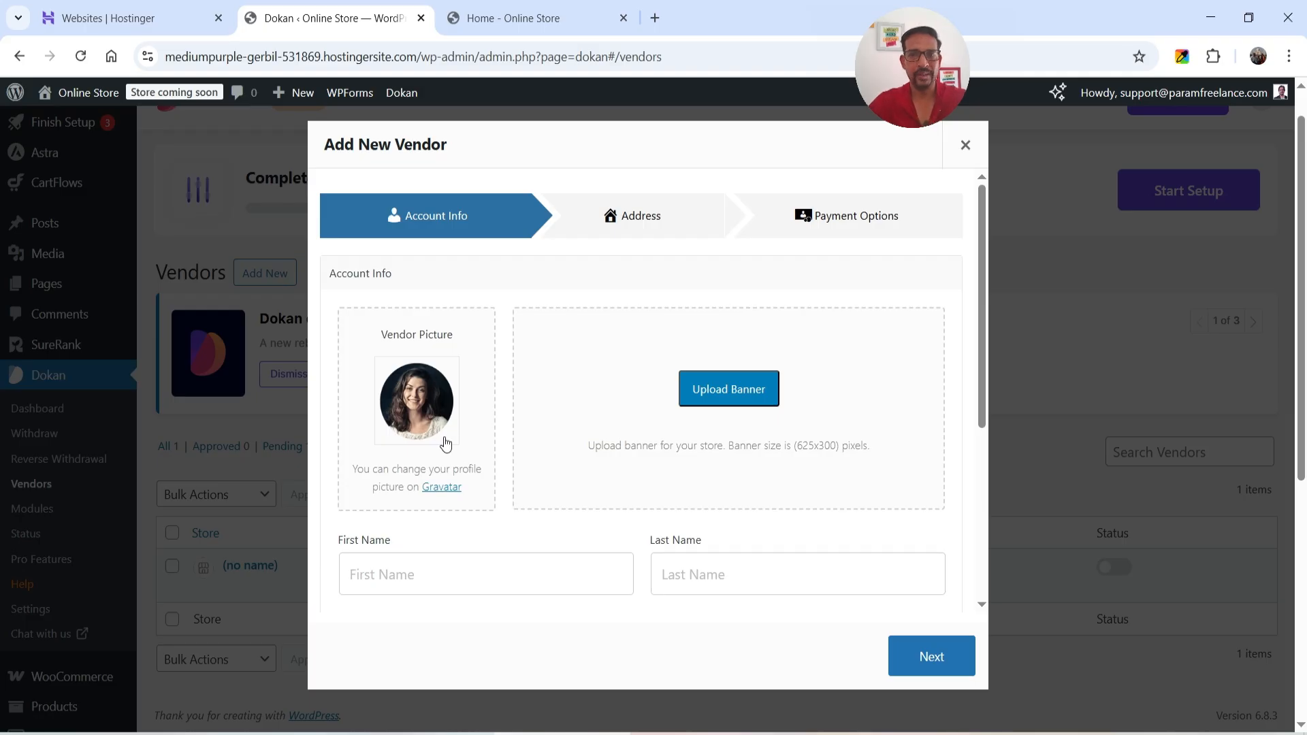
- Set the store banner to product-about-02.jpg from the media library, cropped to the suggested area showing the two sweaters
click(726, 398)
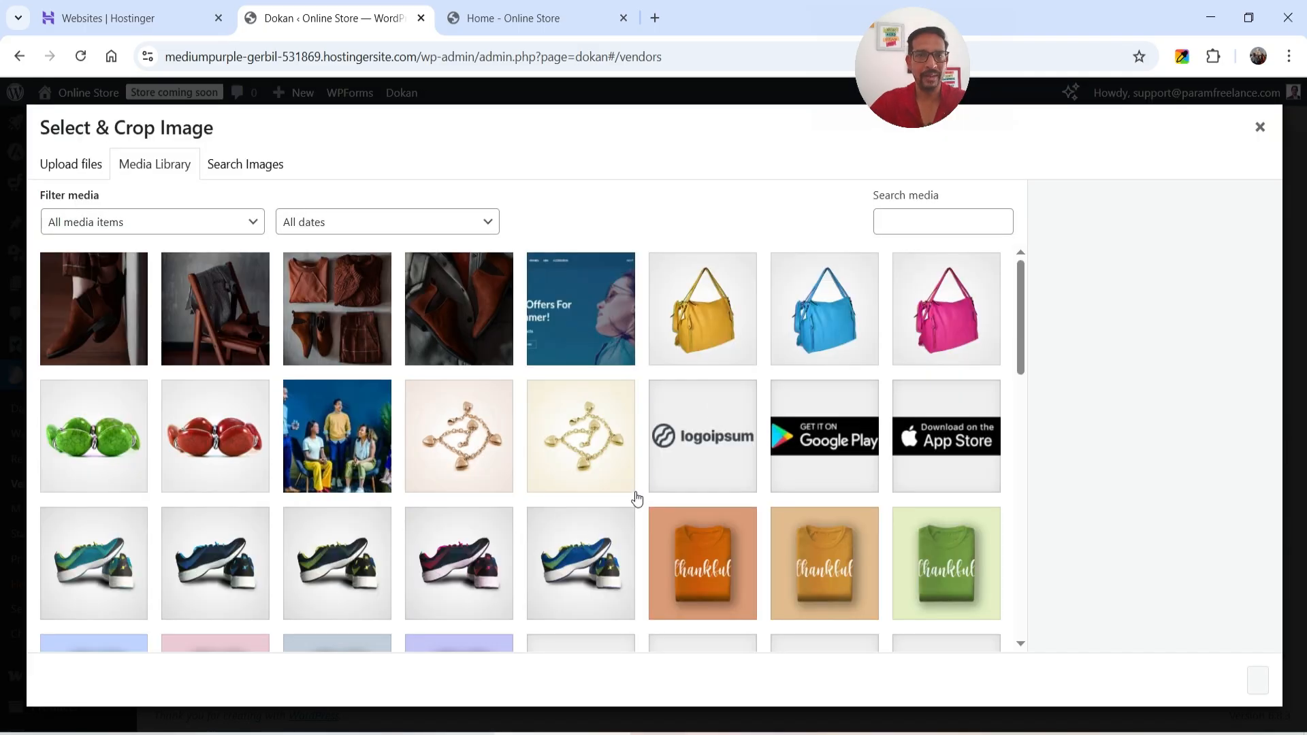
click(344, 314)
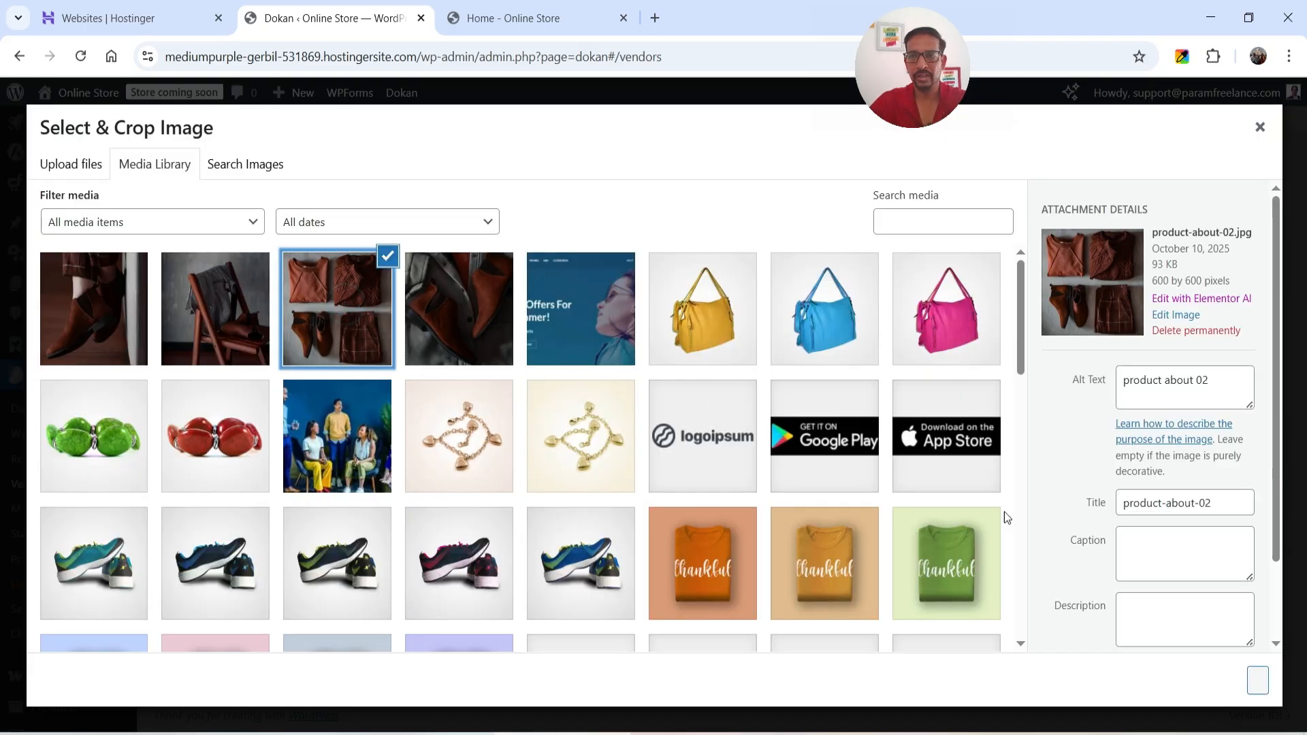
click(1258, 681)
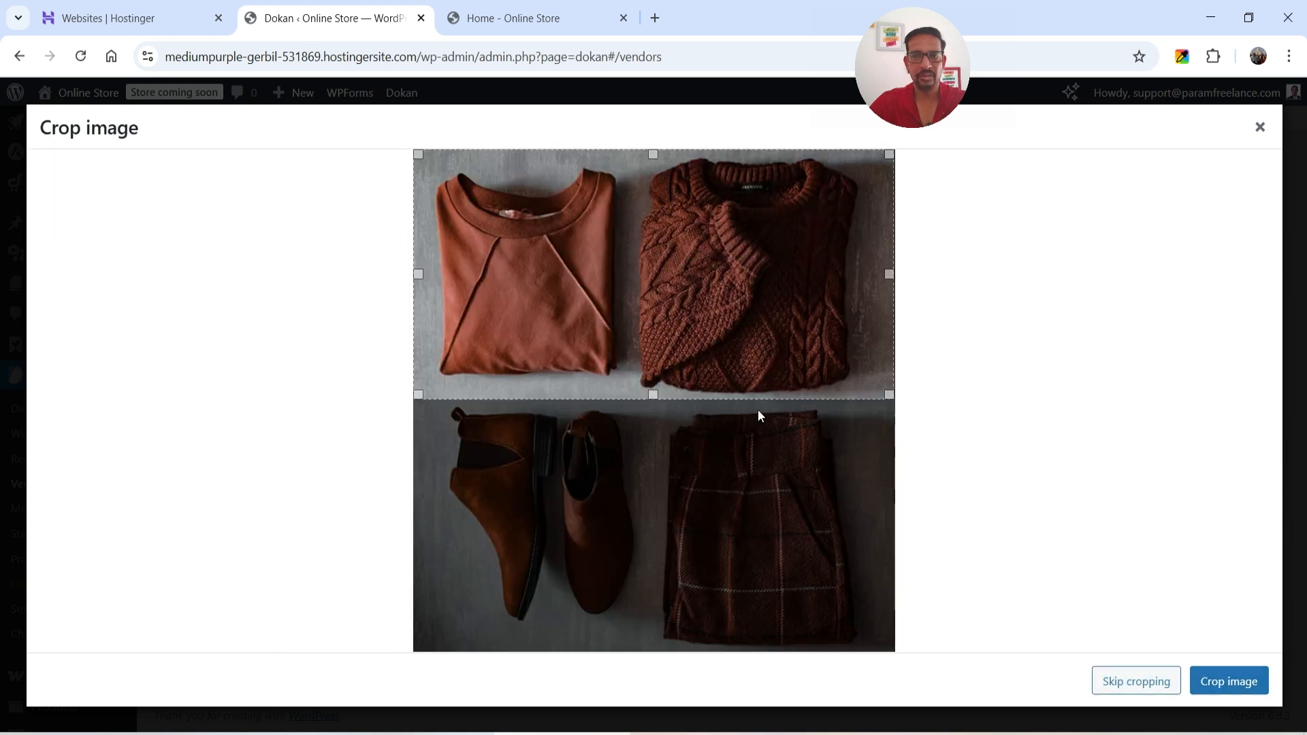
click(1229, 683)
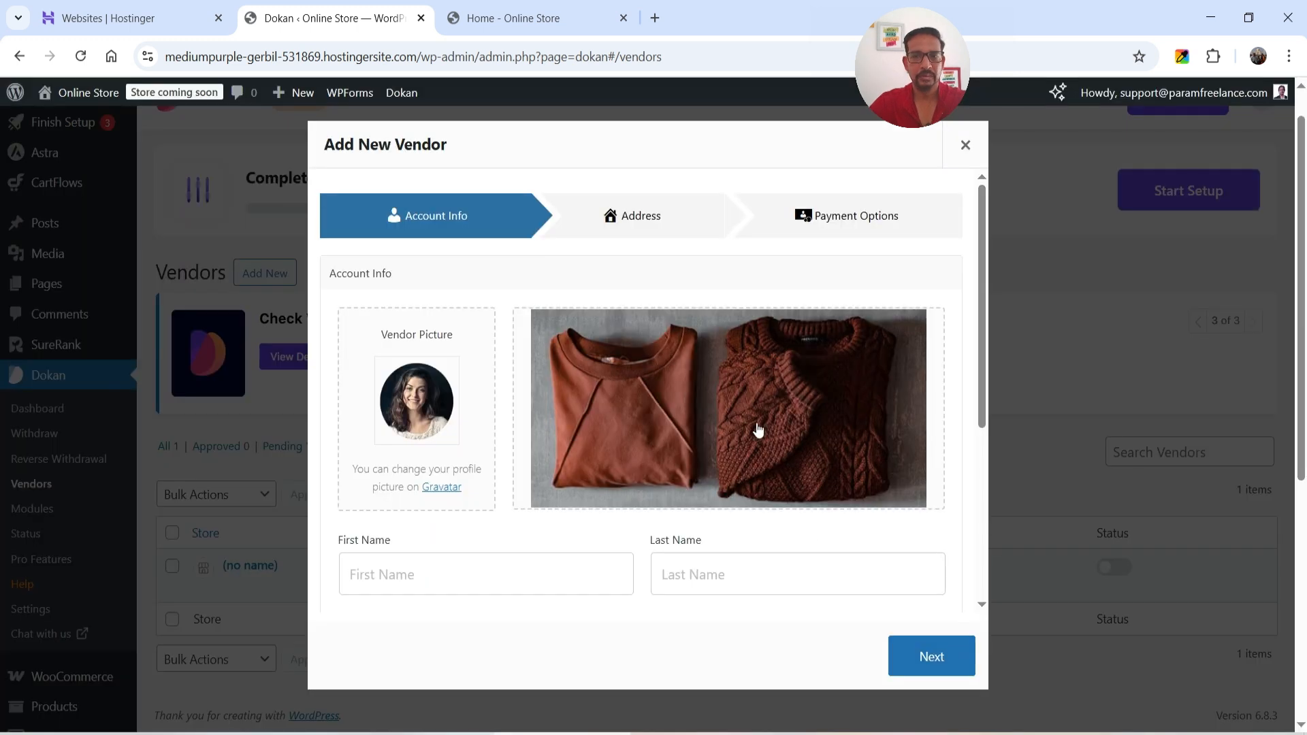
- Enter the vendor's first and last name, and name the store with the vendor's full name followed by "Store"
scroll(426, 534, down, 3)
click(419, 397)
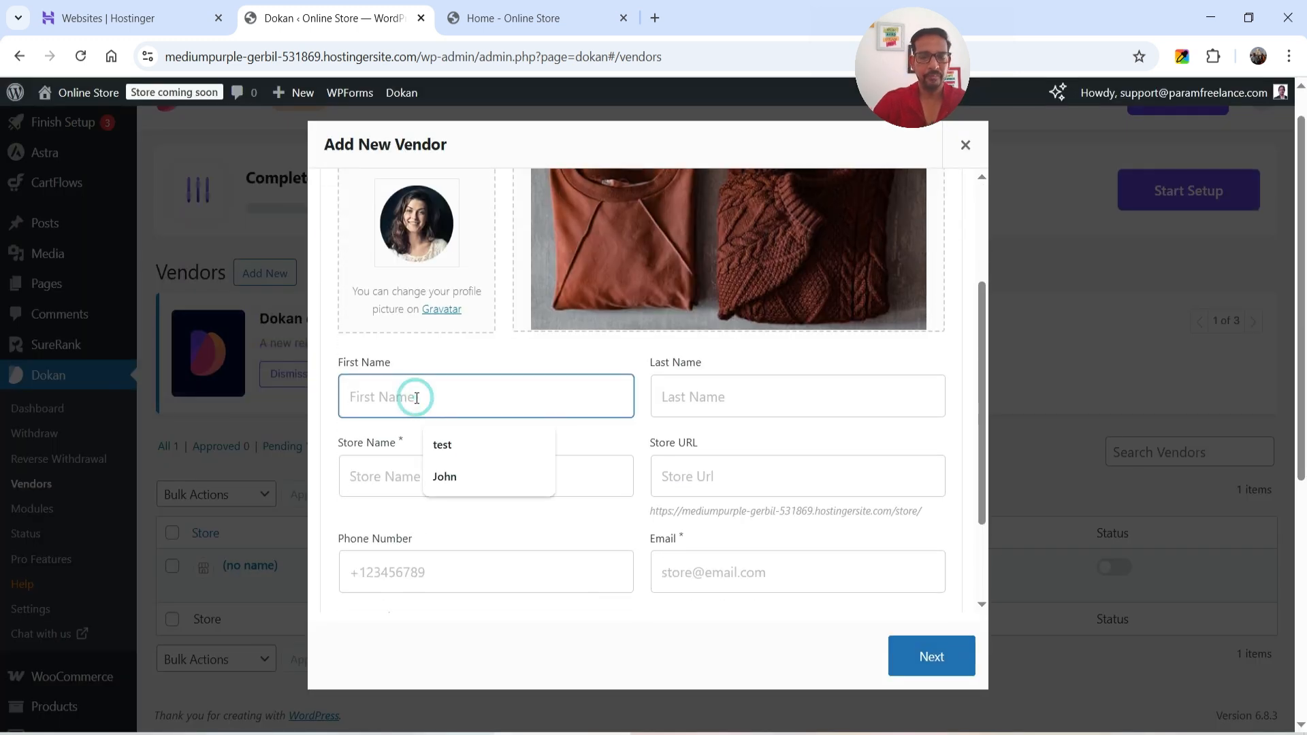
text(Jane)
key(Tab)
text(Doe)
key(Tab)
text(Jan)
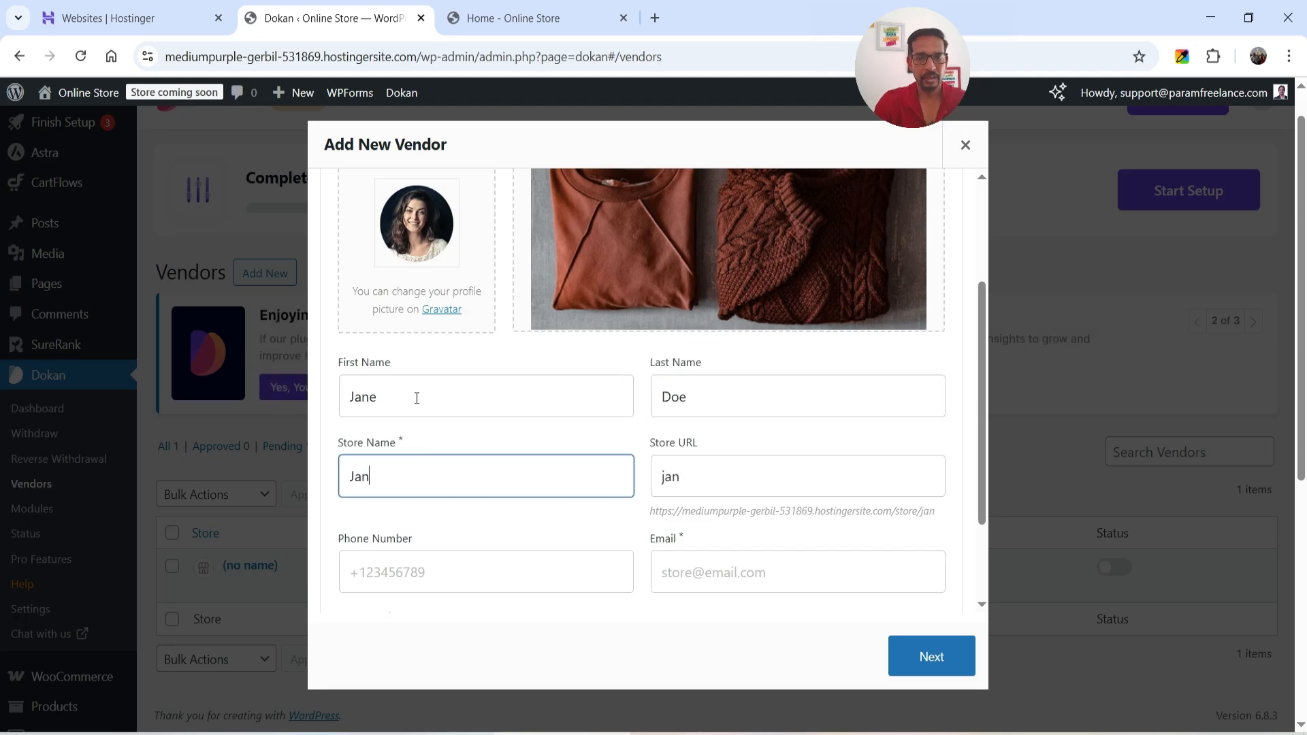
text(e DOe)
key(BackSpace)
key(BackSpace)
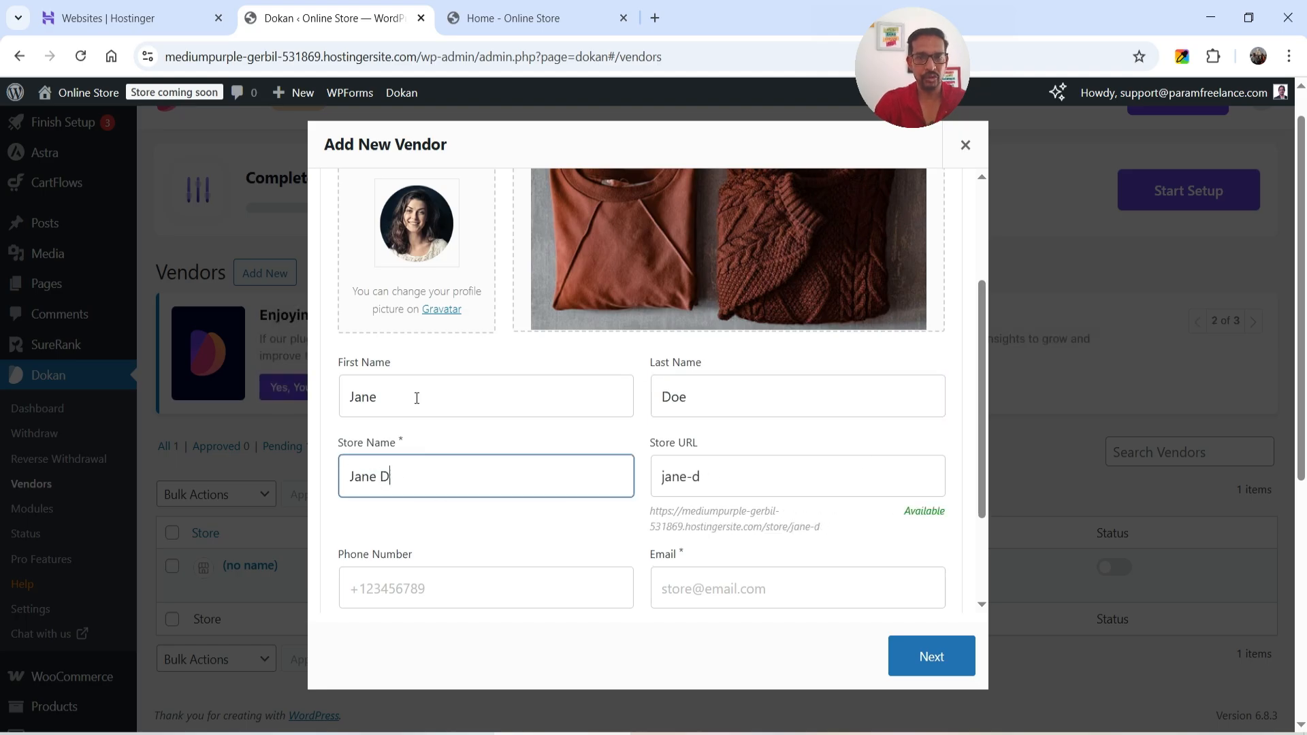
text(oe Store)
key(Tab)
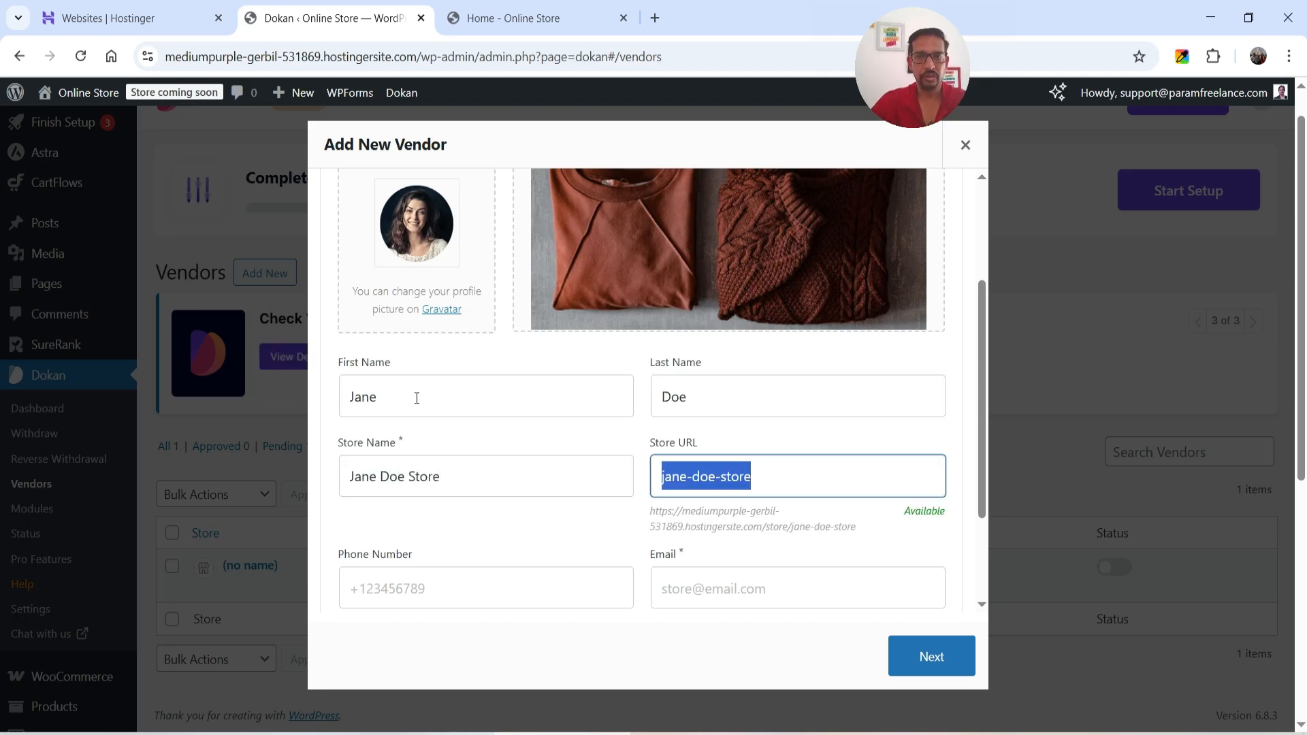
- Fill in the vendor's phone number, email address and account username
scroll(699, 459, down, 2)
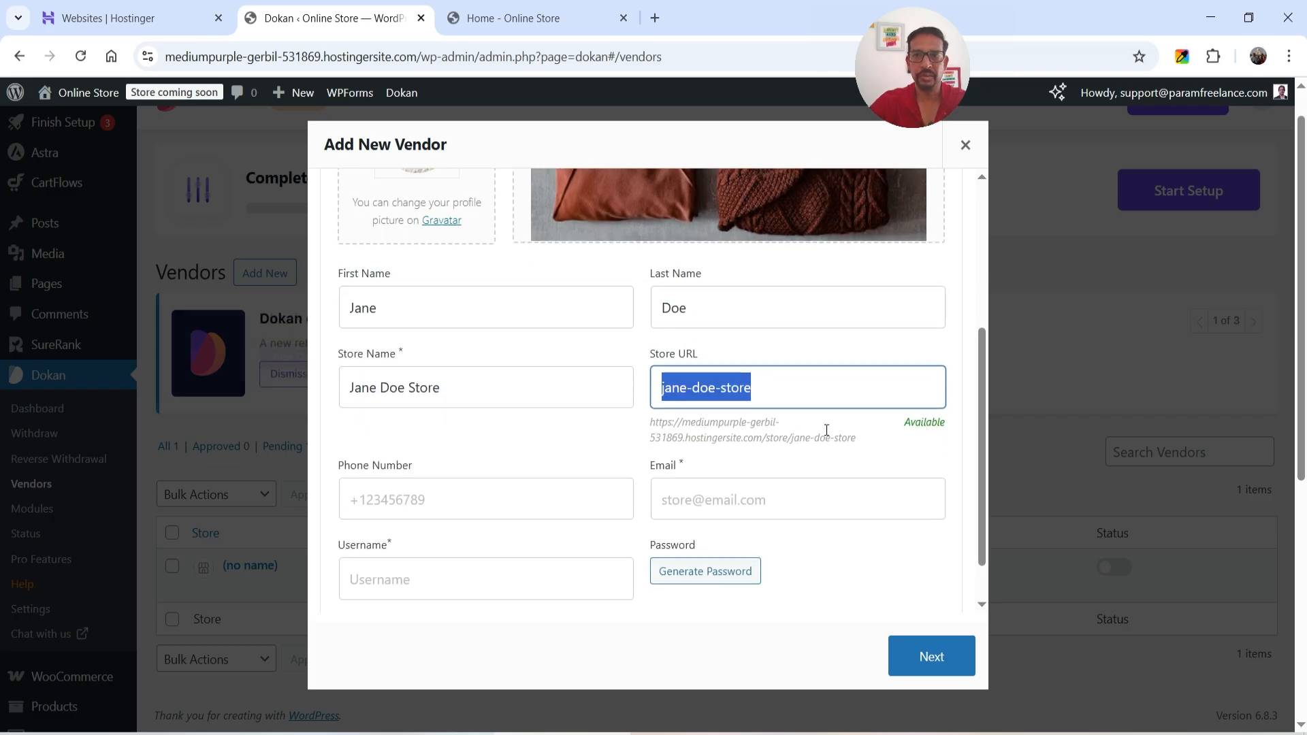
click(419, 502)
text(12)
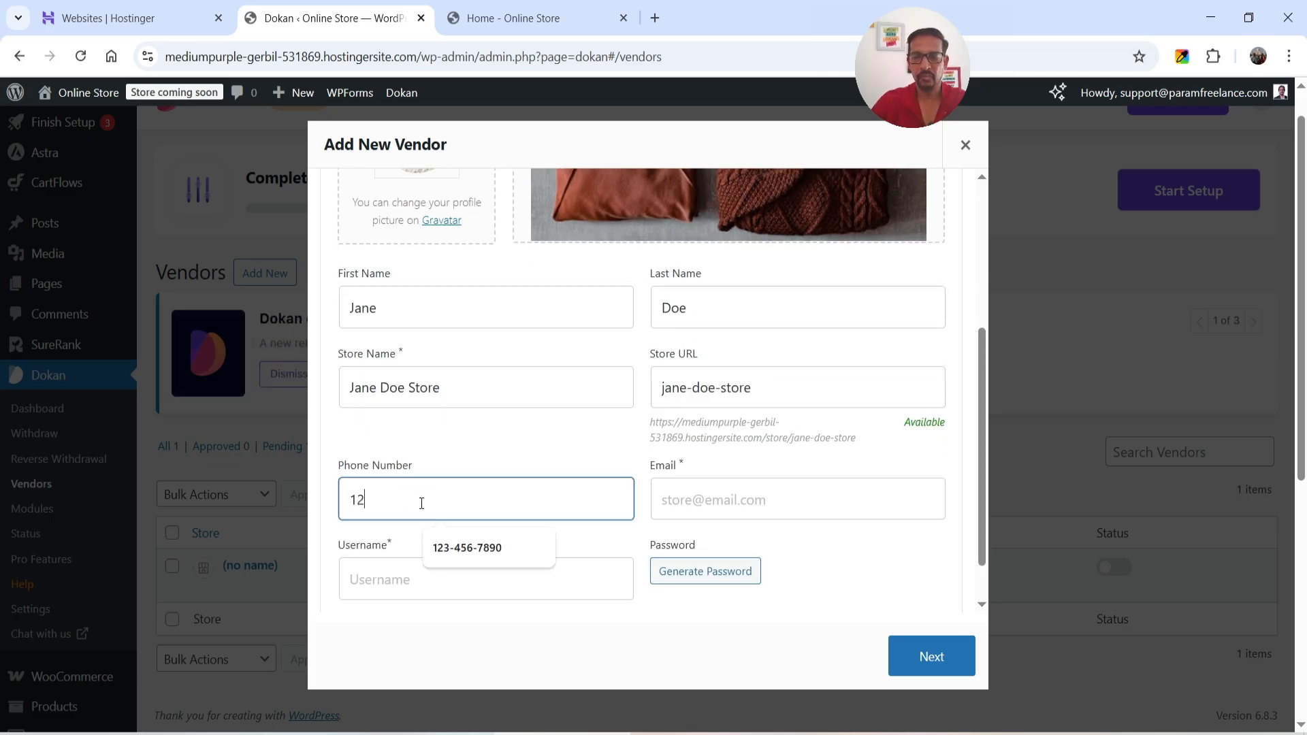
text(34567890)
key(Tab)
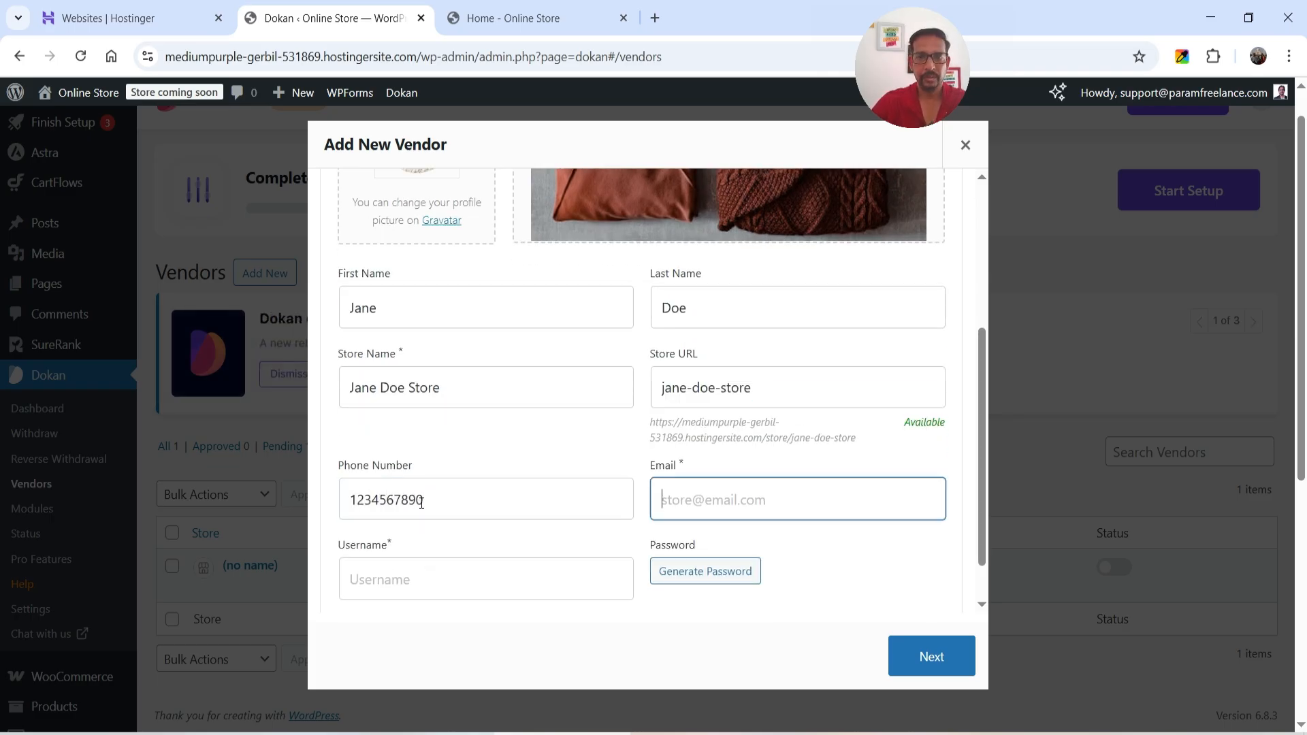
text(jane@example.com)
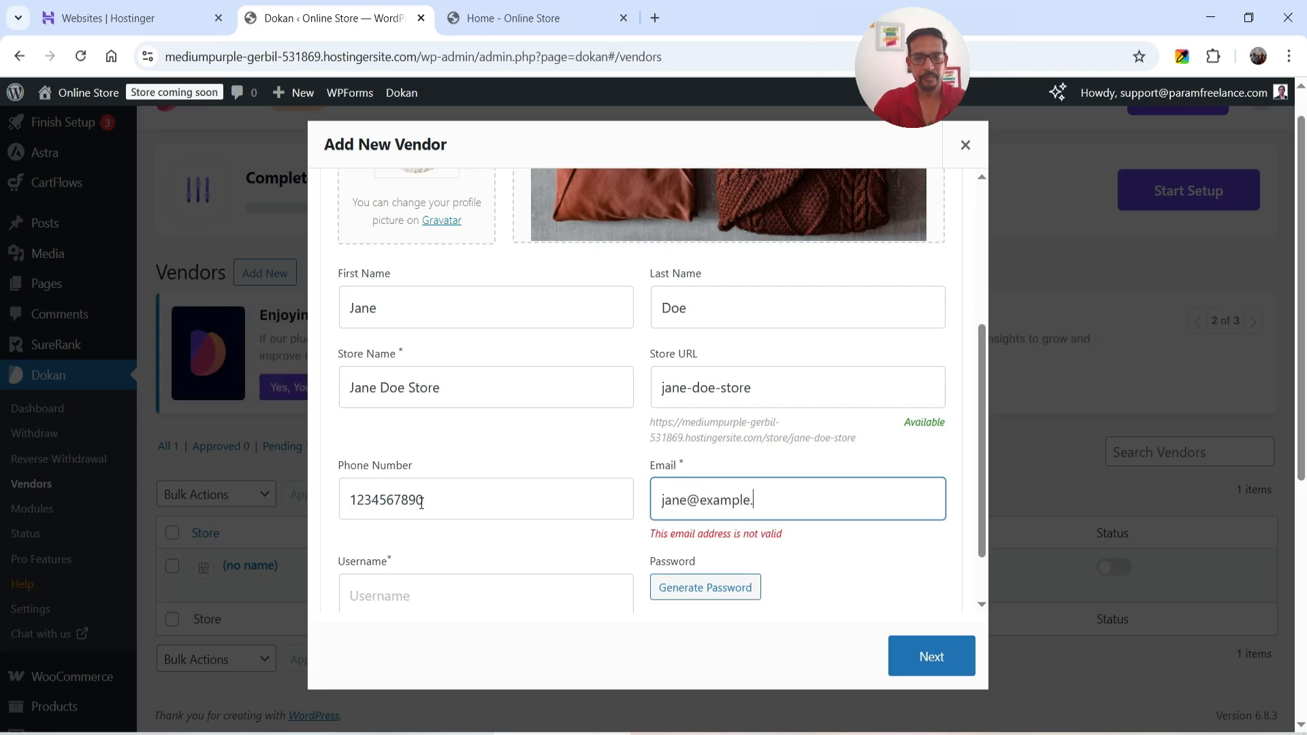
key(Tab)
scroll(469, 473, down, 1)
text(janedoe)
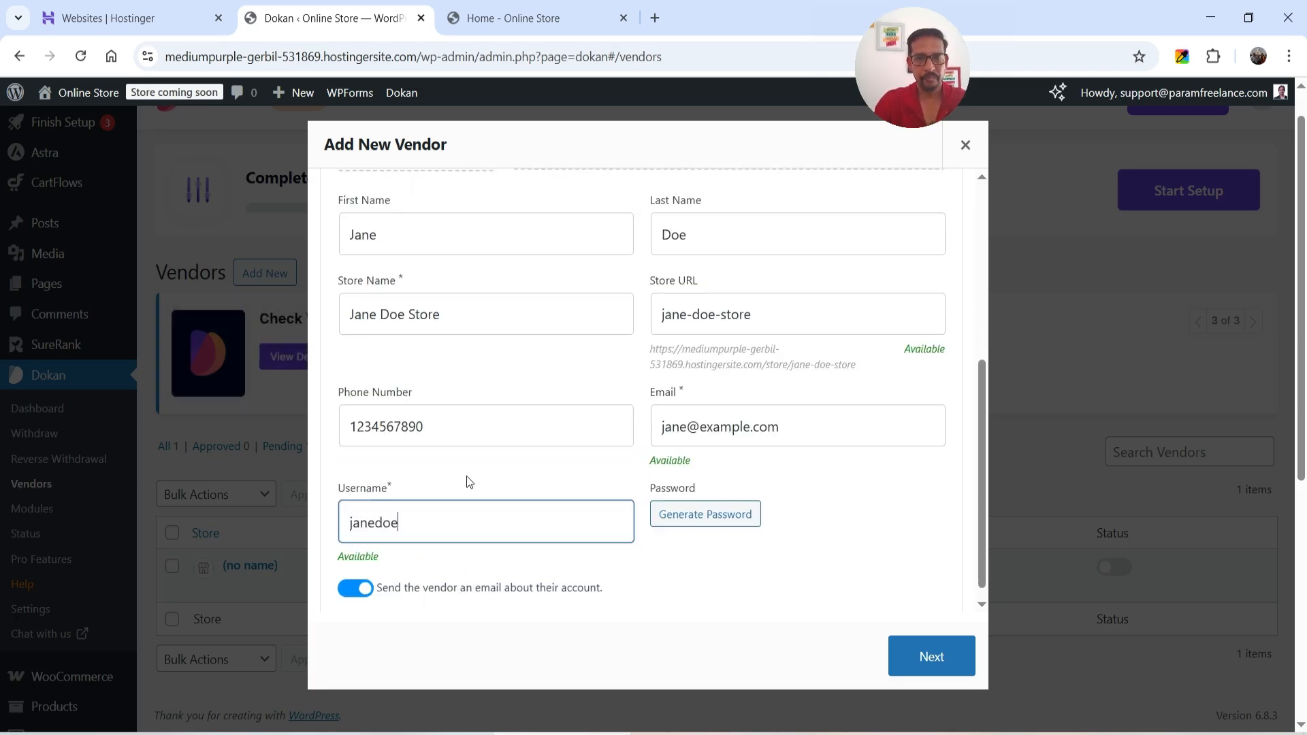
- Replace the generated password with a custom account password for the vendor, and continue to the address details
click(734, 521)
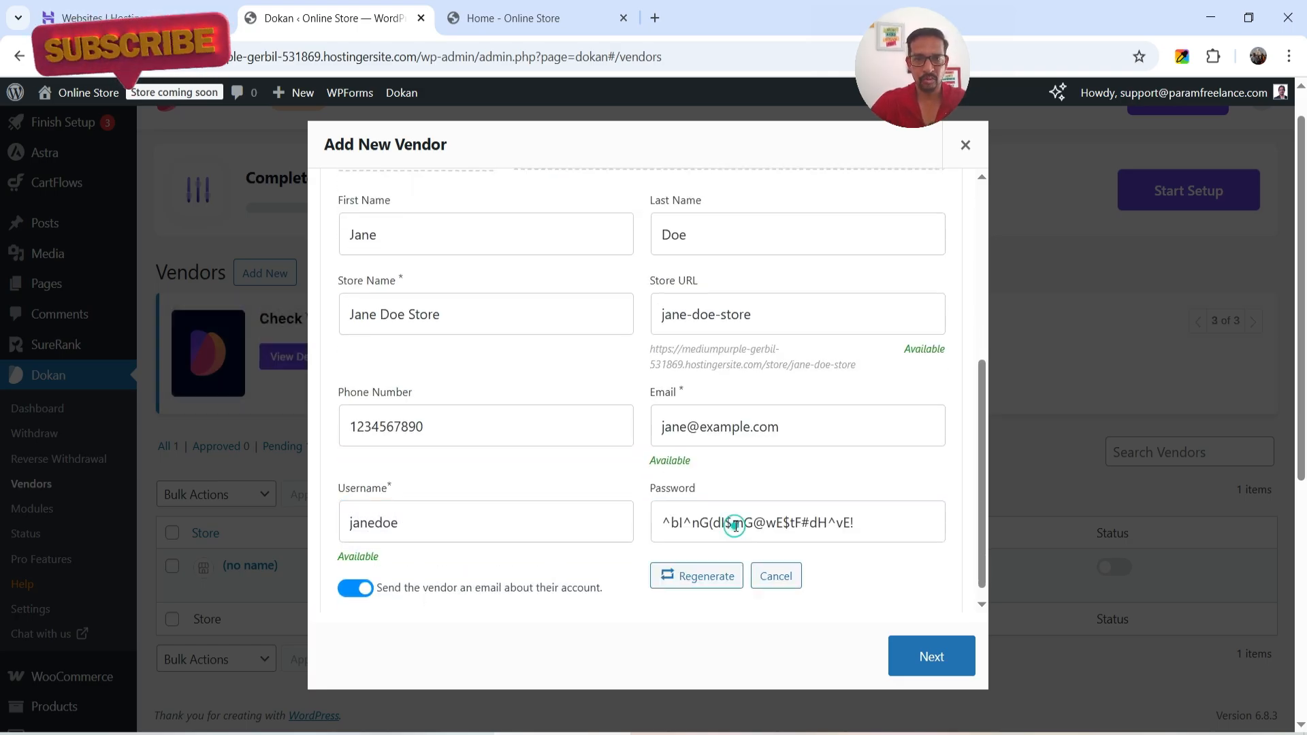
click(847, 525)
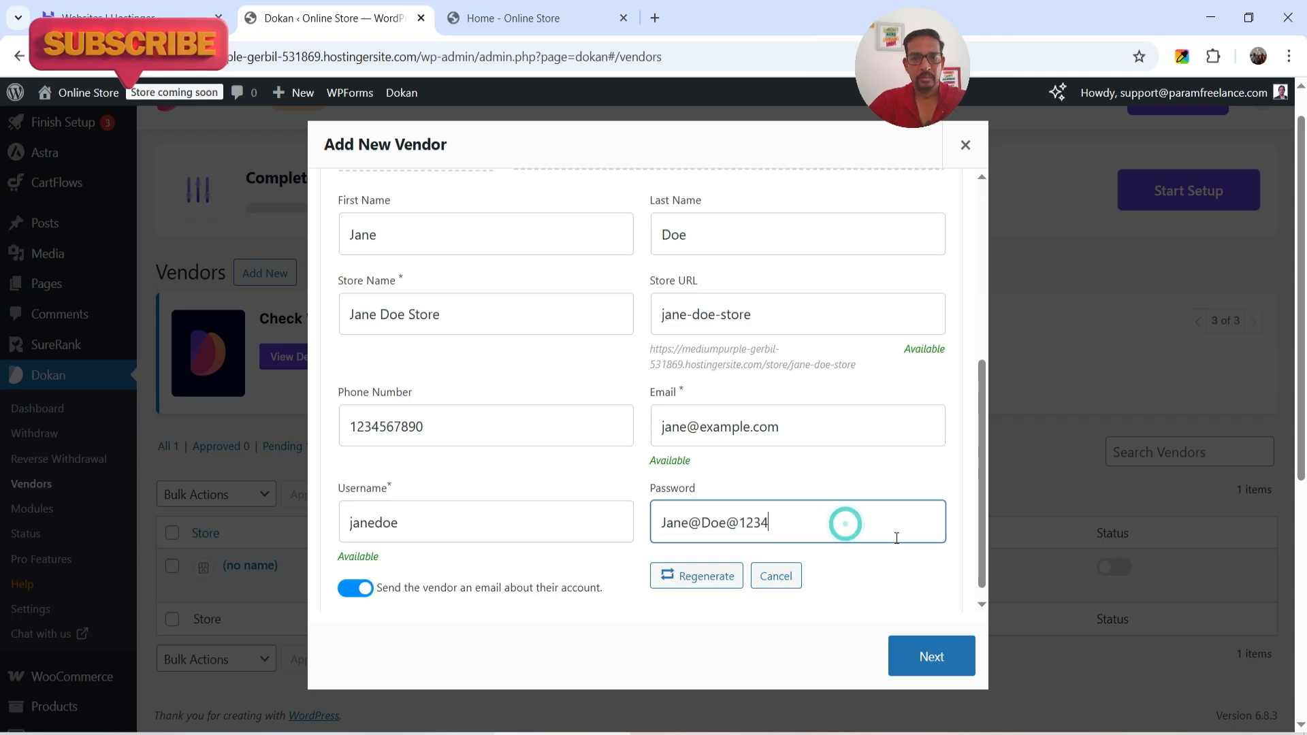
scroll(811, 407, down, 1)
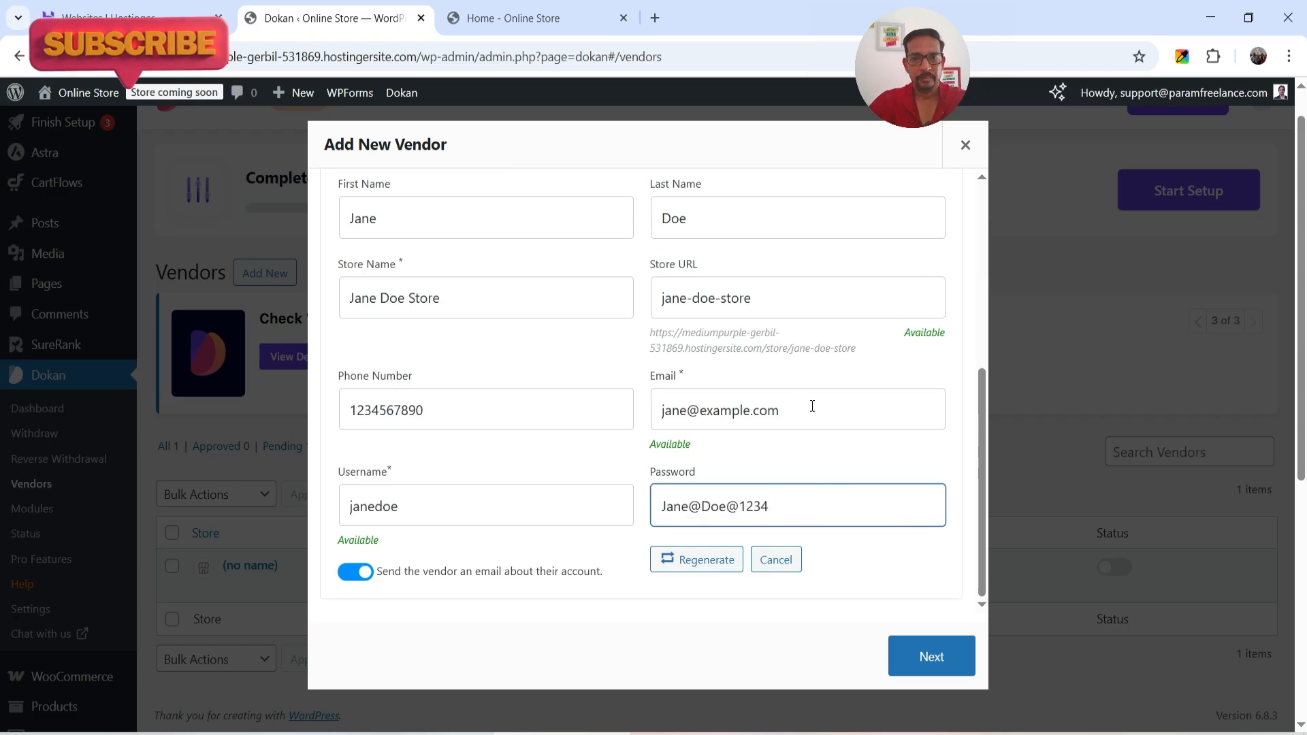
click(922, 656)
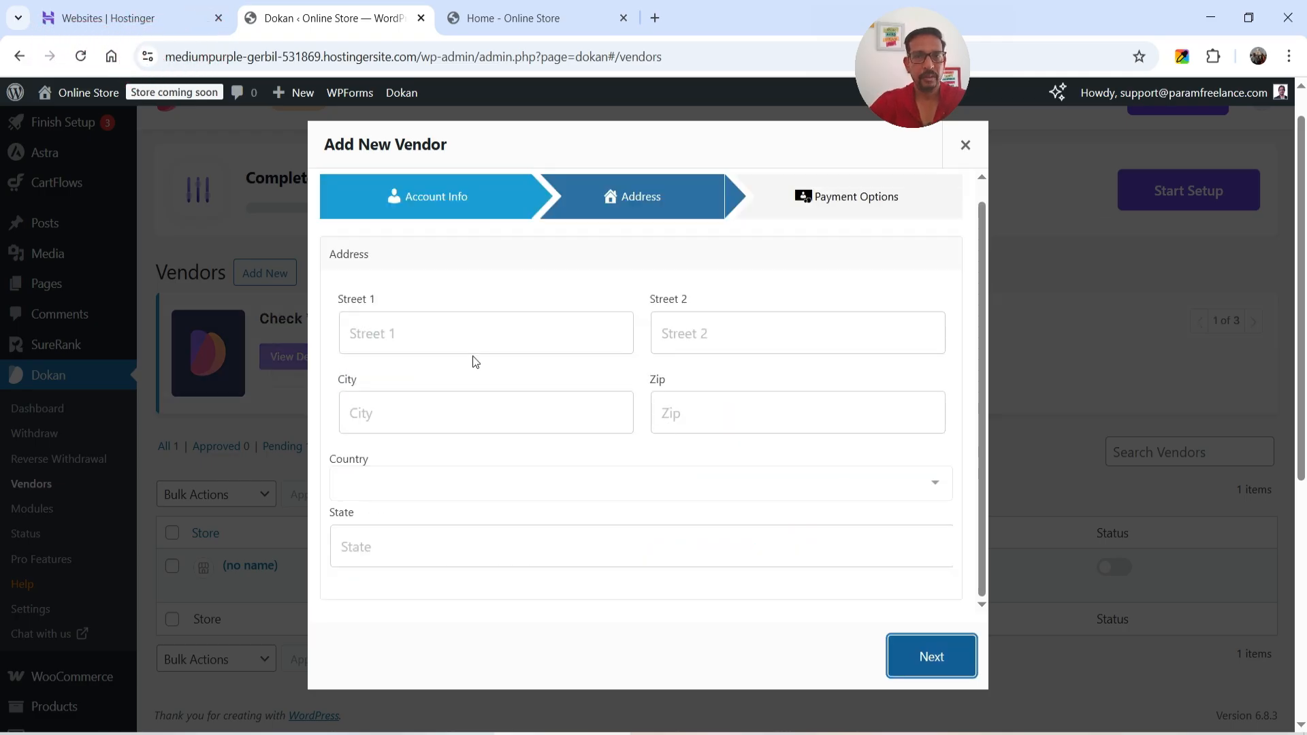
- Fill in the vendor's street address, city and zip code, leaving the second street line empty
click(397, 333)
text(123)
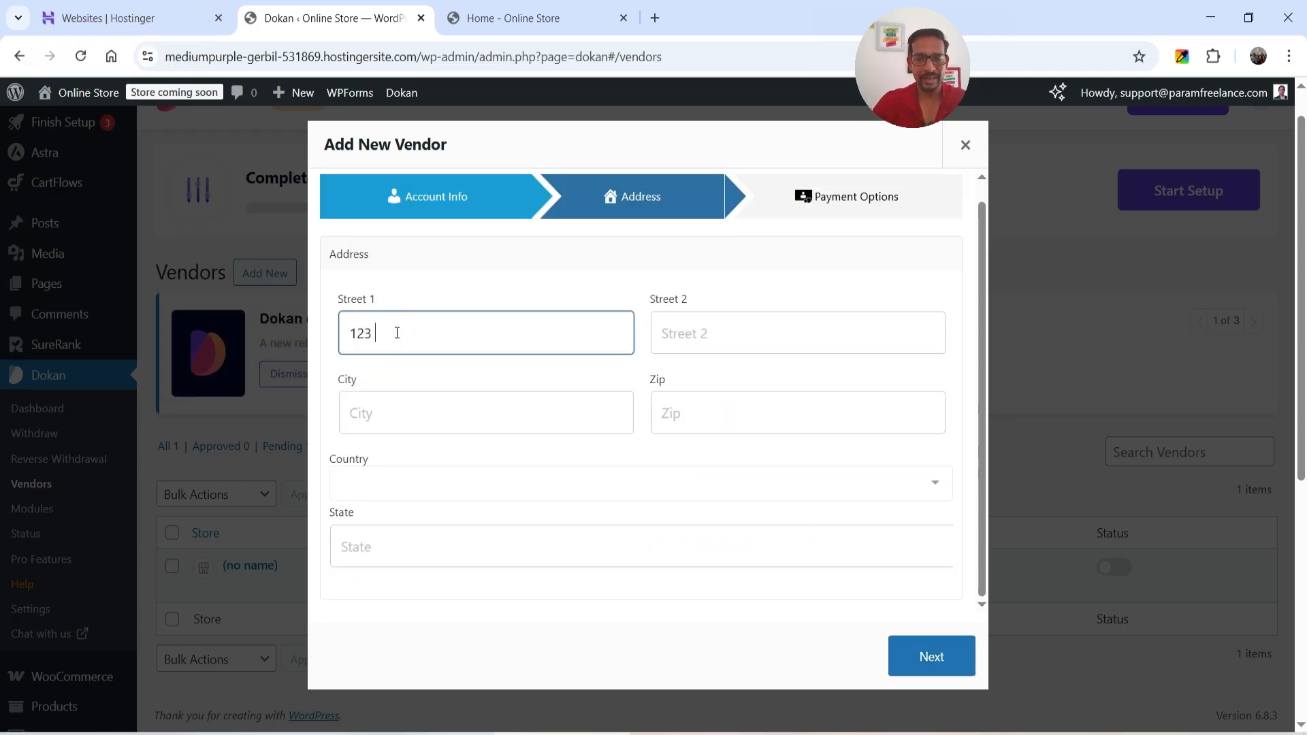
text( lakestreet view)
click(380, 413)
text(Dallas)
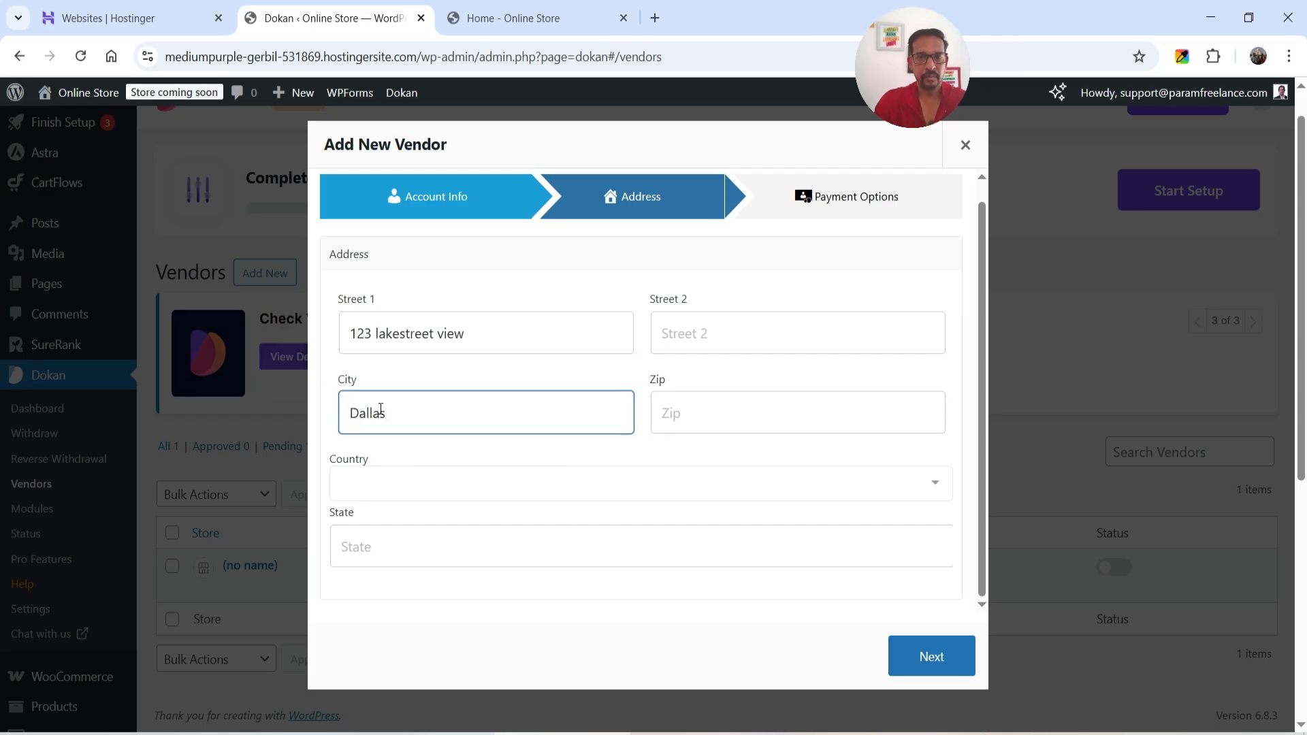
key(Tab)
text(71)
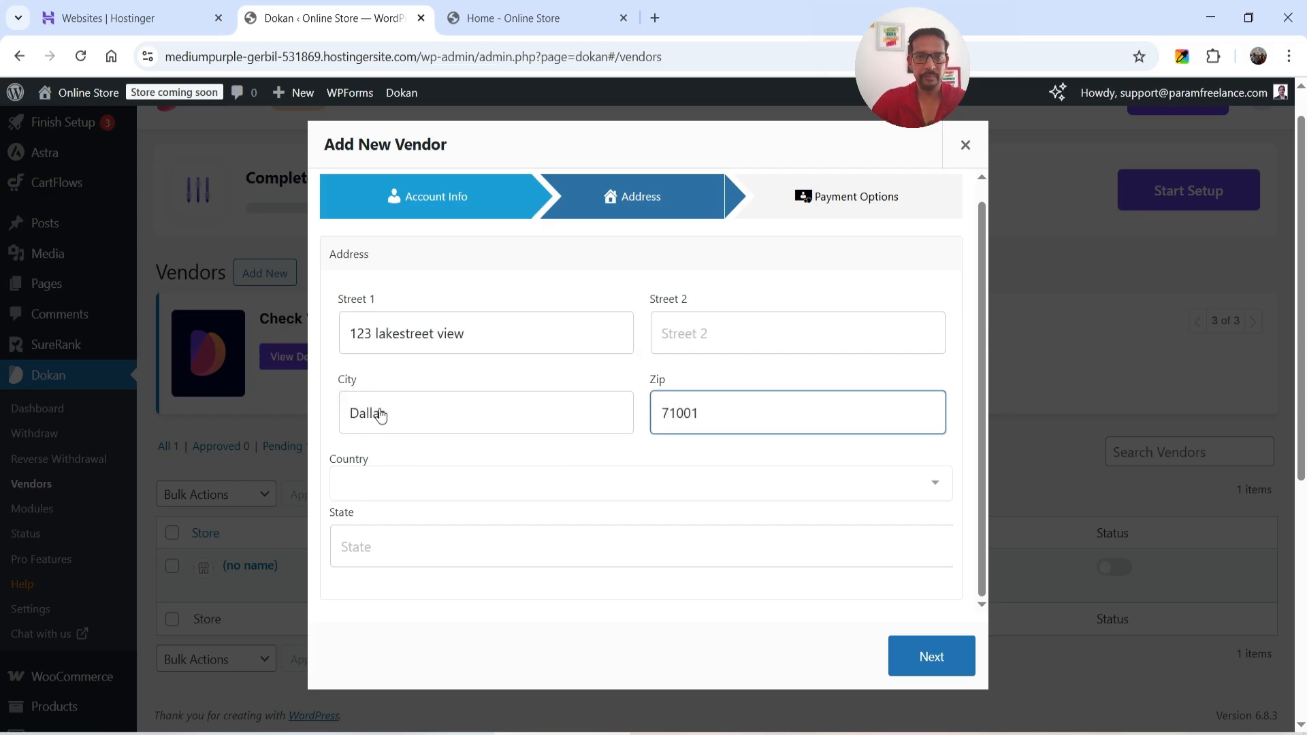
- Set the vendor's country to United States (US) and state to Texas, and continue to the payment options
key(Tab)
text(united)
click(382, 416)
click(400, 552)
text(texas)
click(404, 509)
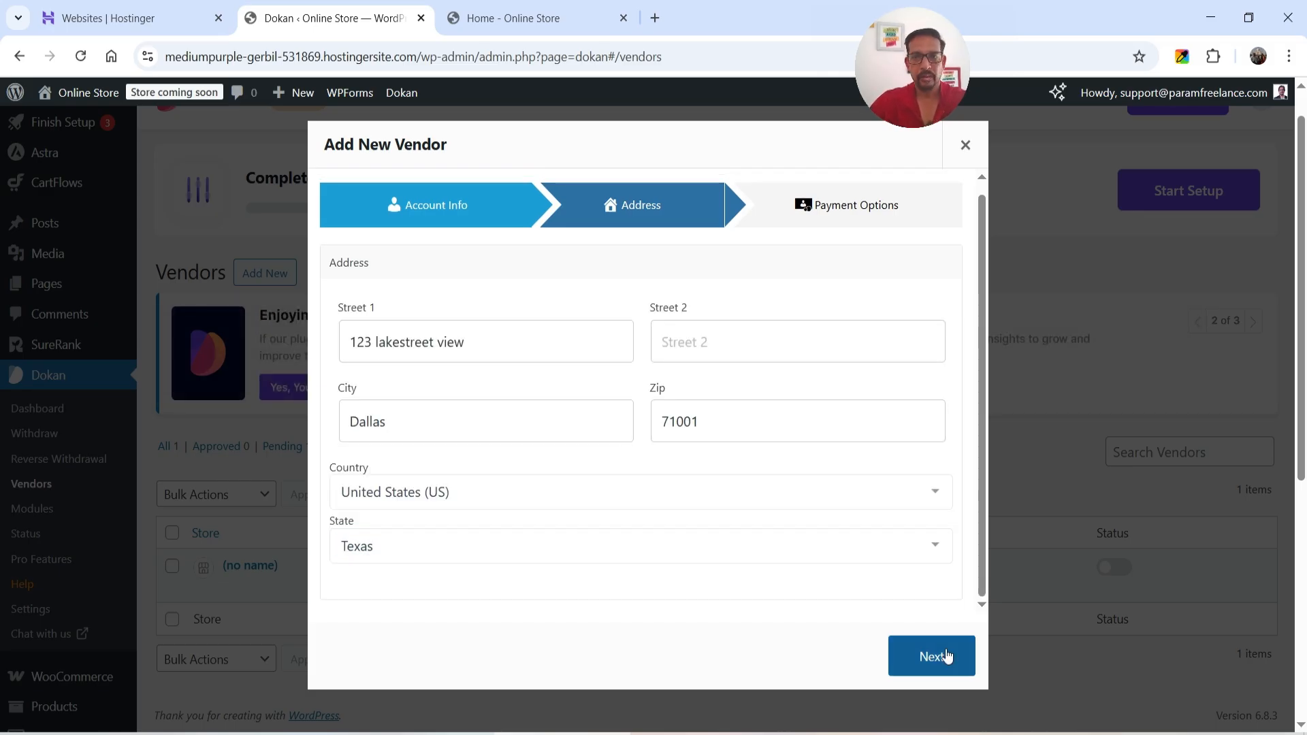
click(947, 656)
- Leave the bank account fields blank and enter the vendor's PayPal email address
click(447, 342)
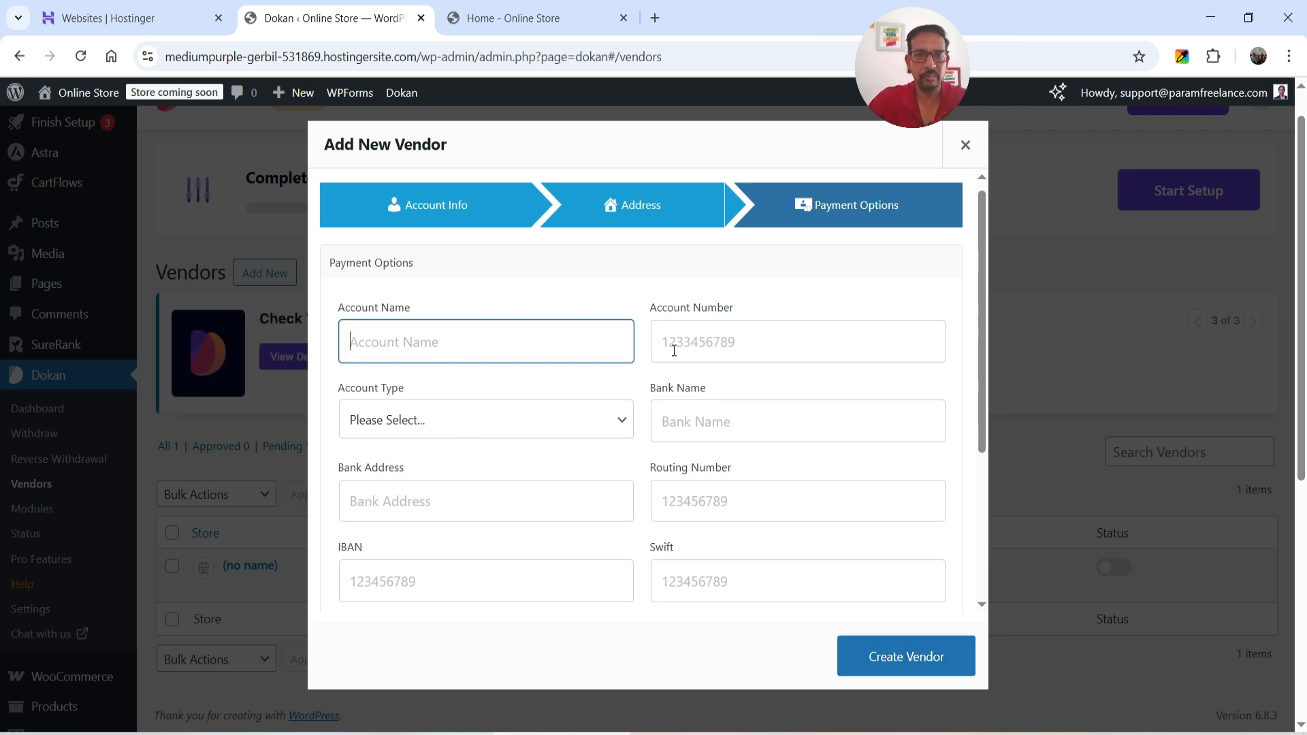
click(428, 427)
click(770, 421)
scroll(768, 419, down, 3)
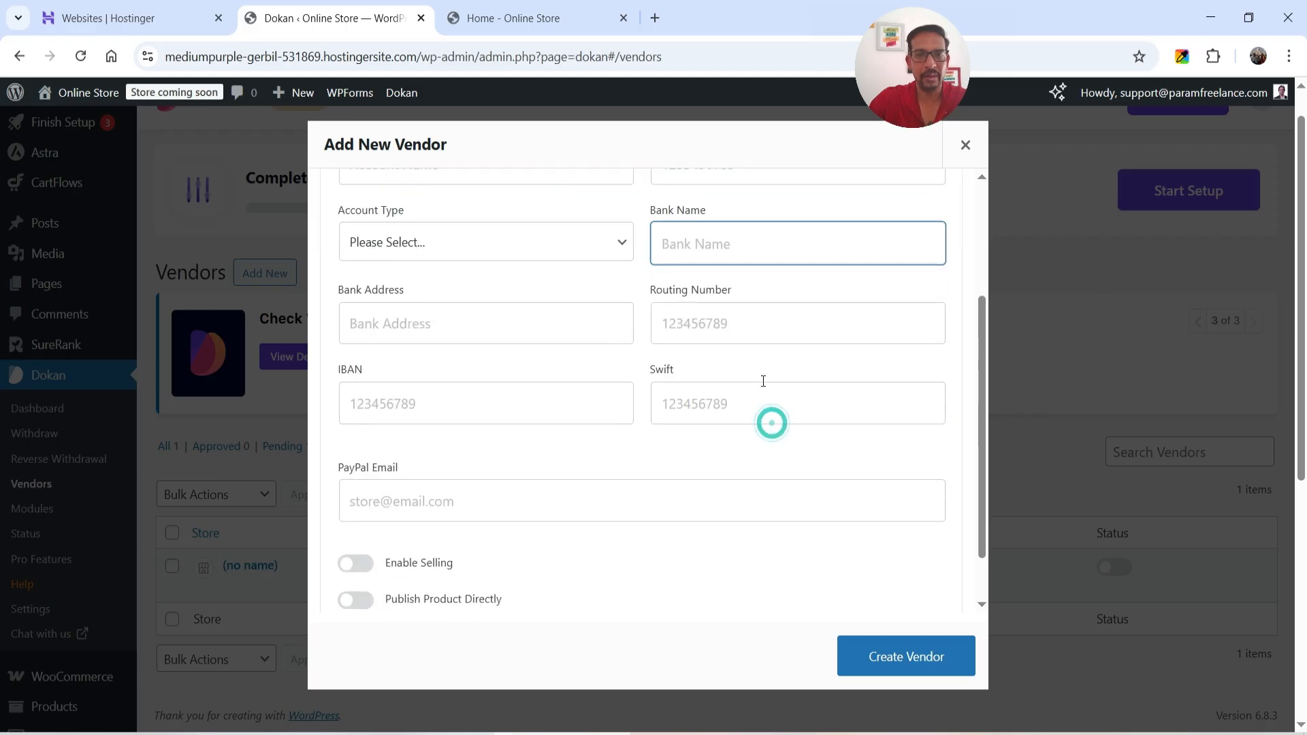
scroll(784, 327, down, 1)
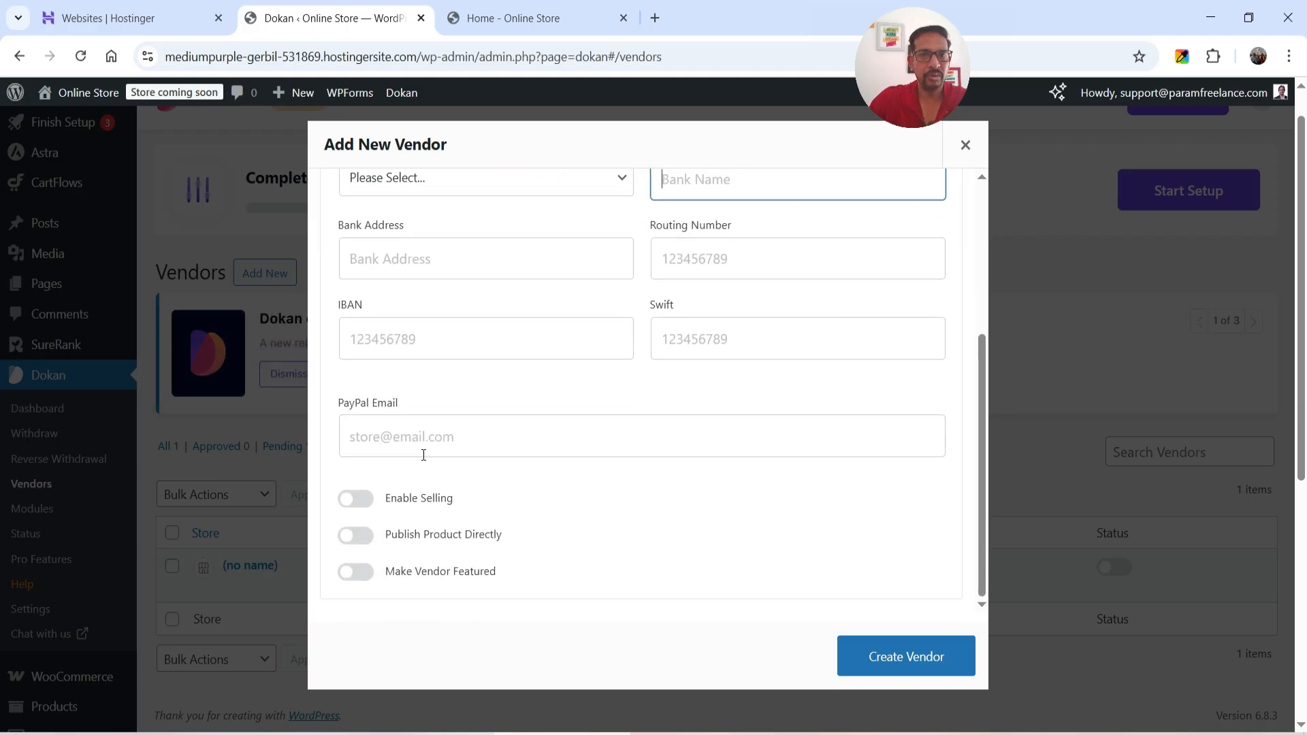
click(462, 448)
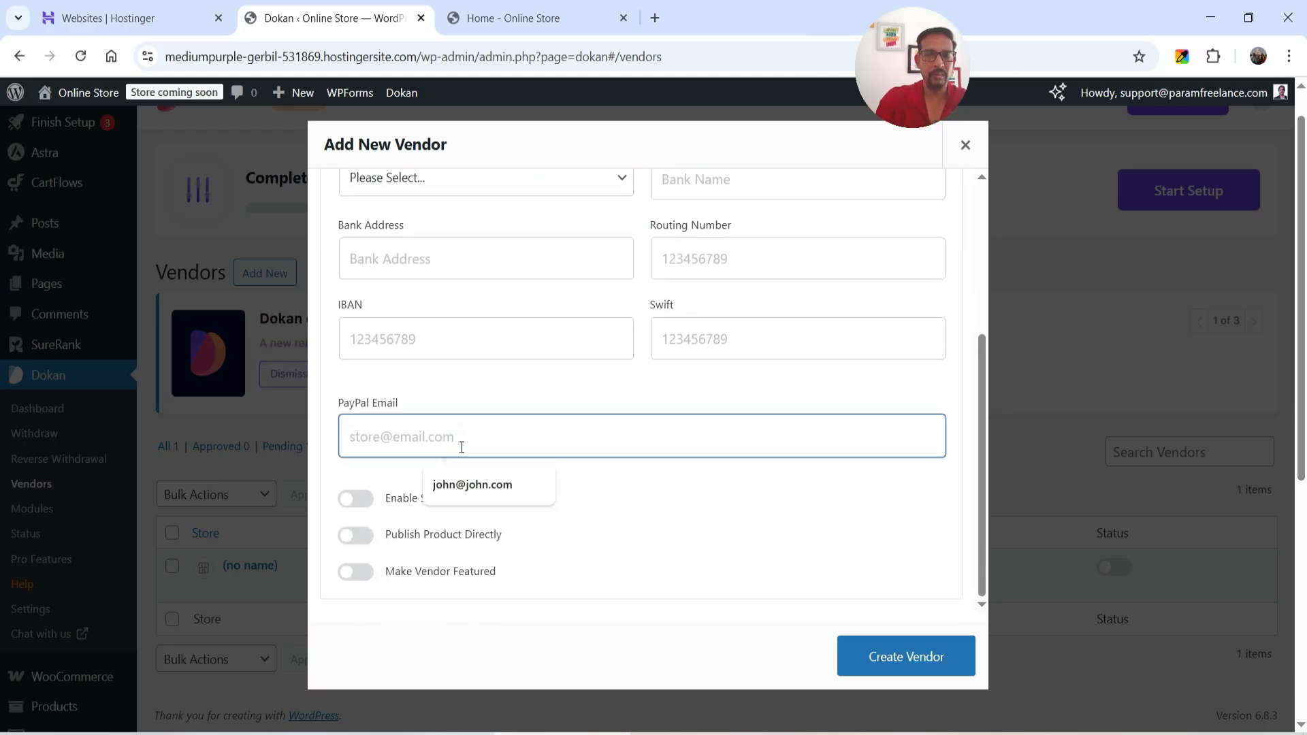
text(jane@example.com)
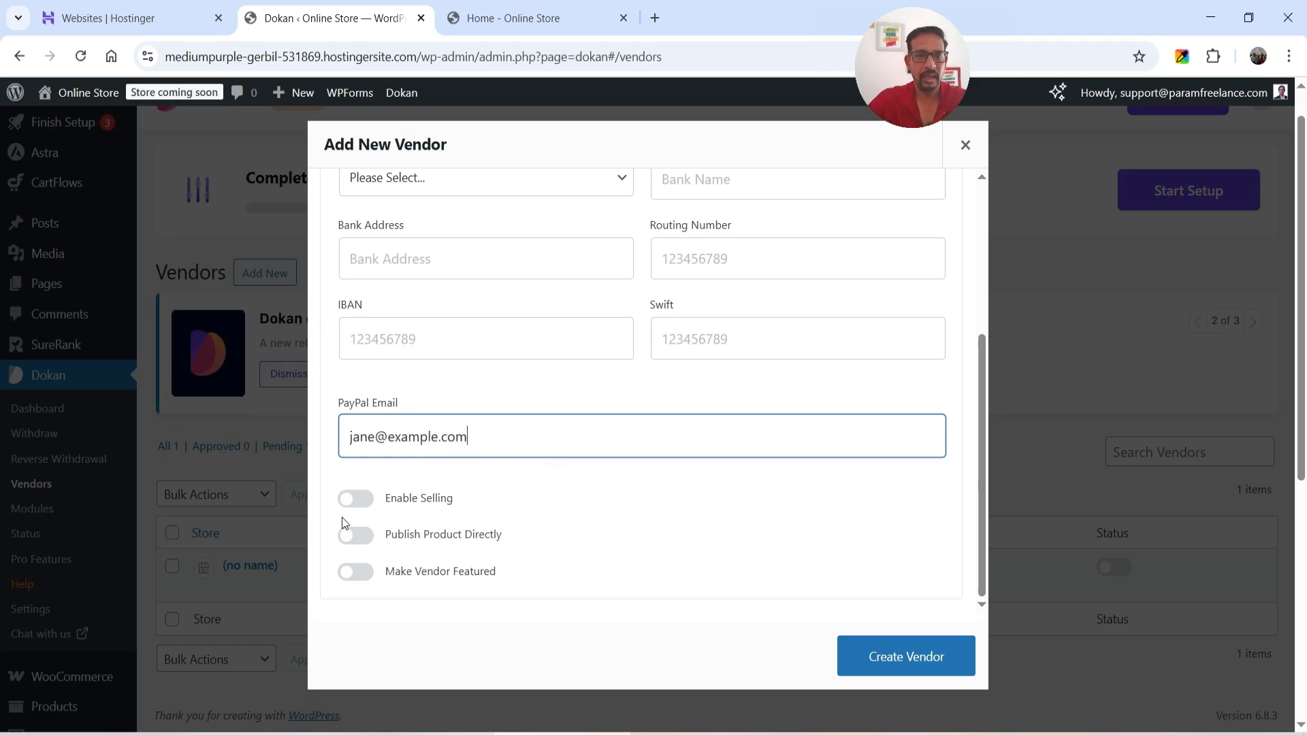
- Enable selling, direct product publishing and featured status for the vendor, create the vendor, and dismiss the confirmation
click(354, 499)
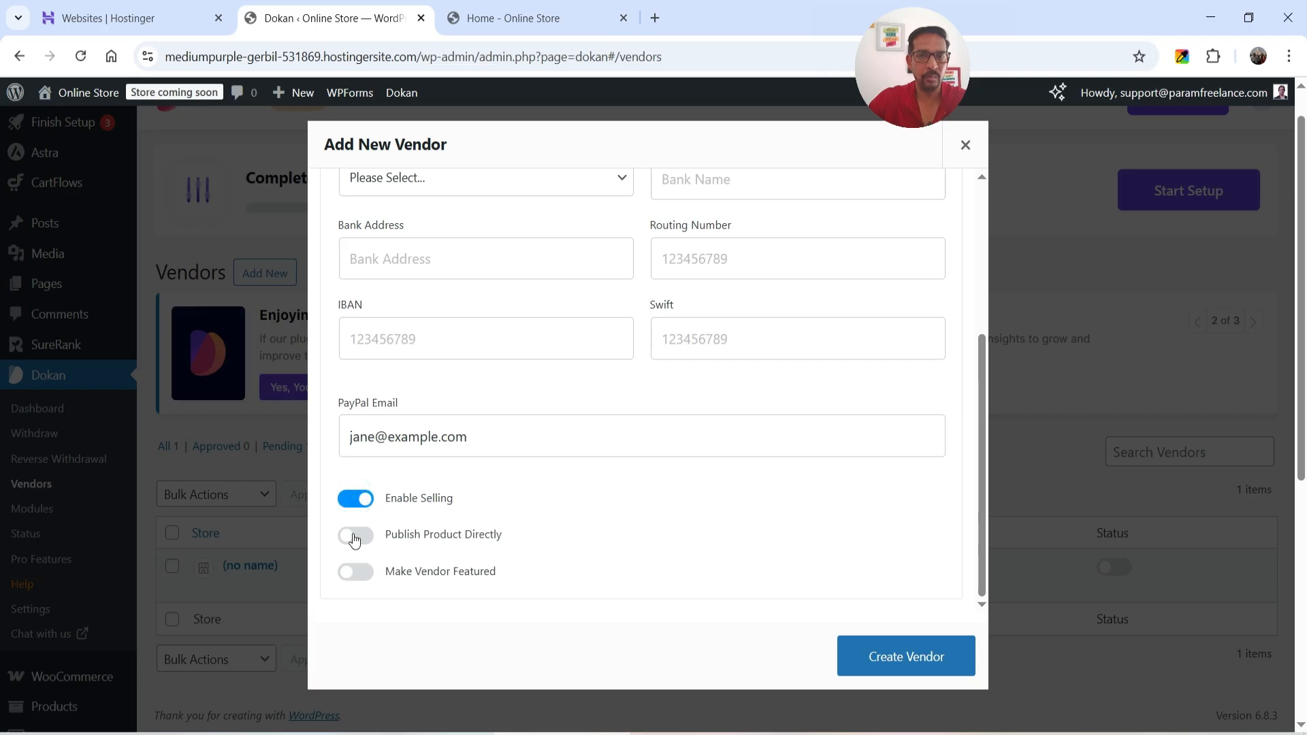
click(355, 537)
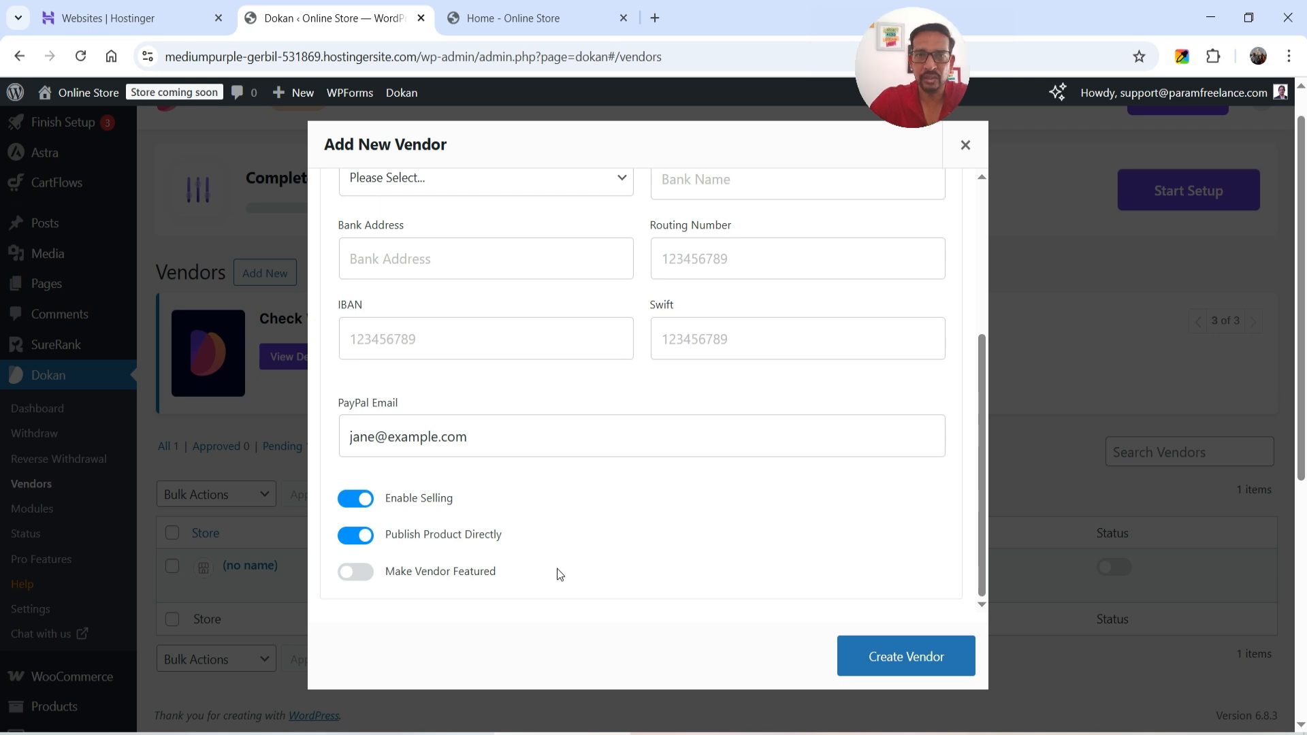
click(354, 572)
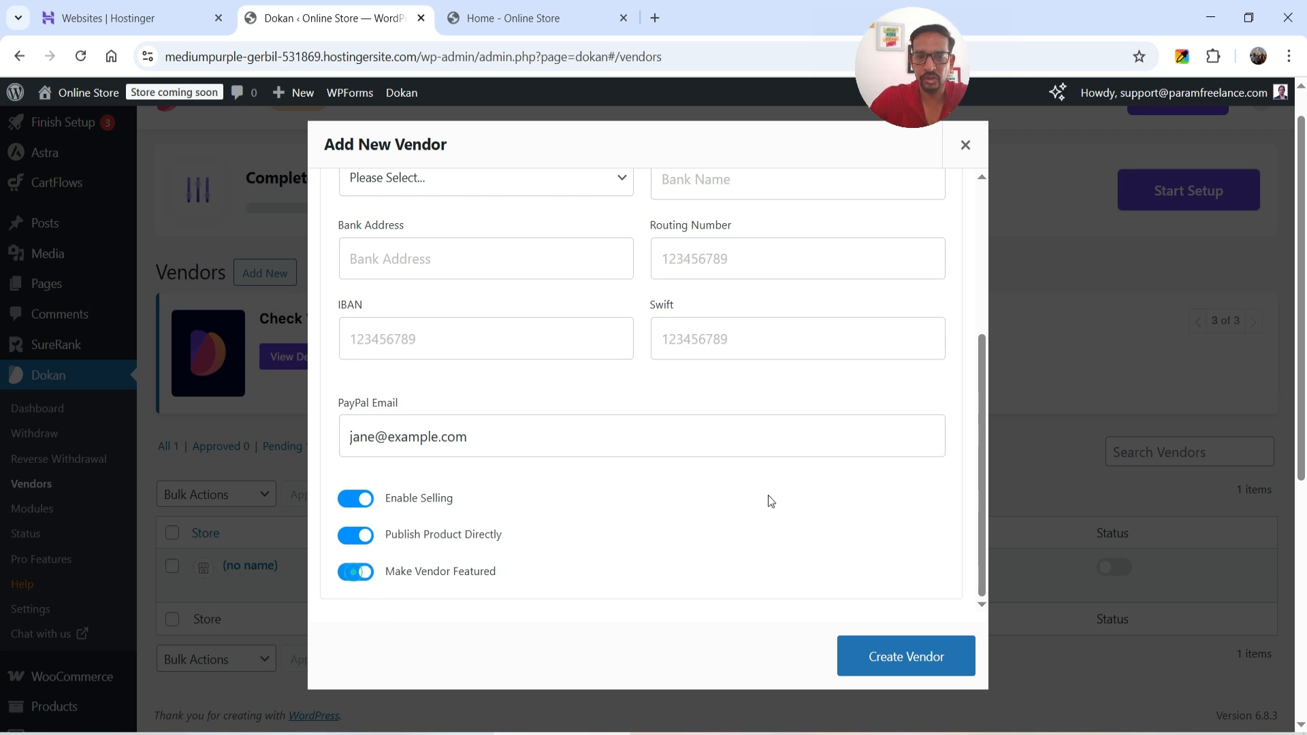
click(908, 657)
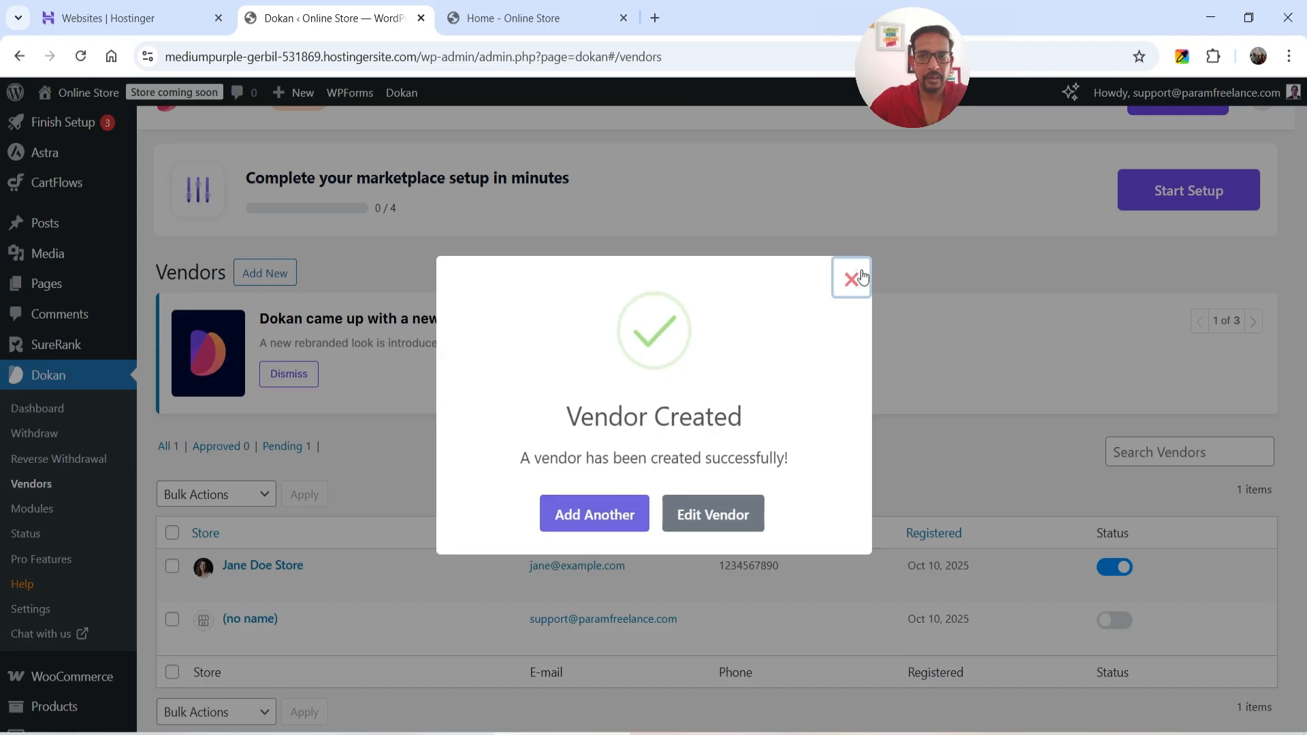
click(850, 279)
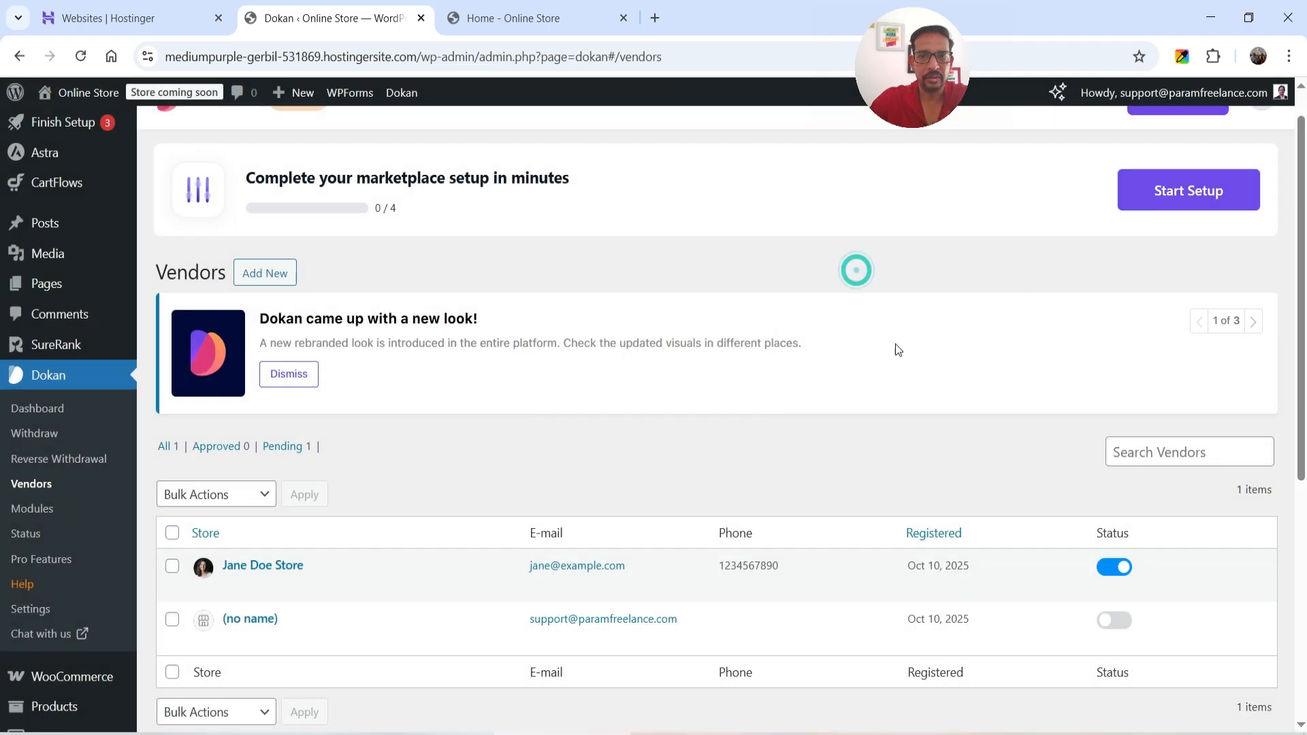
- Look over the new vendor's entry in the vendor list, and open the site's Pages list in a new tab
scroll(885, 340, down, 3)
mouse_move(225, 400)
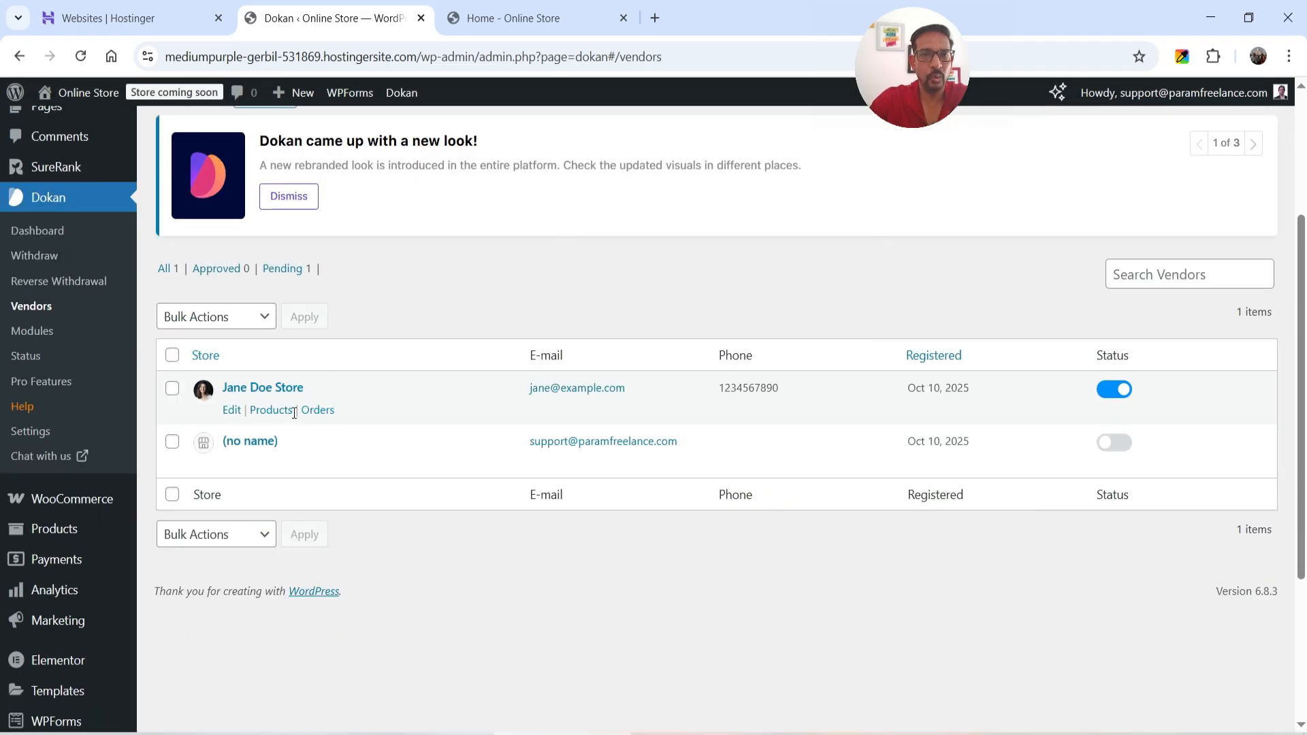
scroll(749, 457, up, 3)
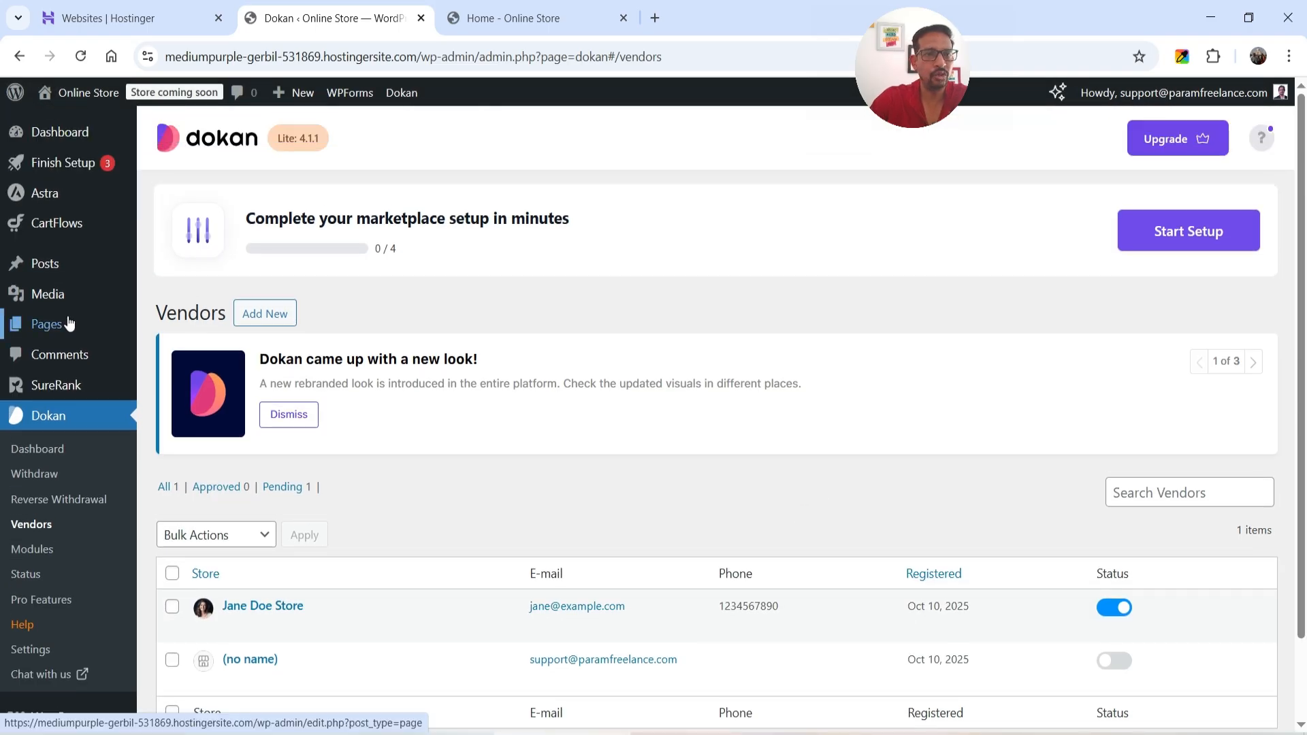
right_click(95, 326)
click(109, 340)
click(503, 17)
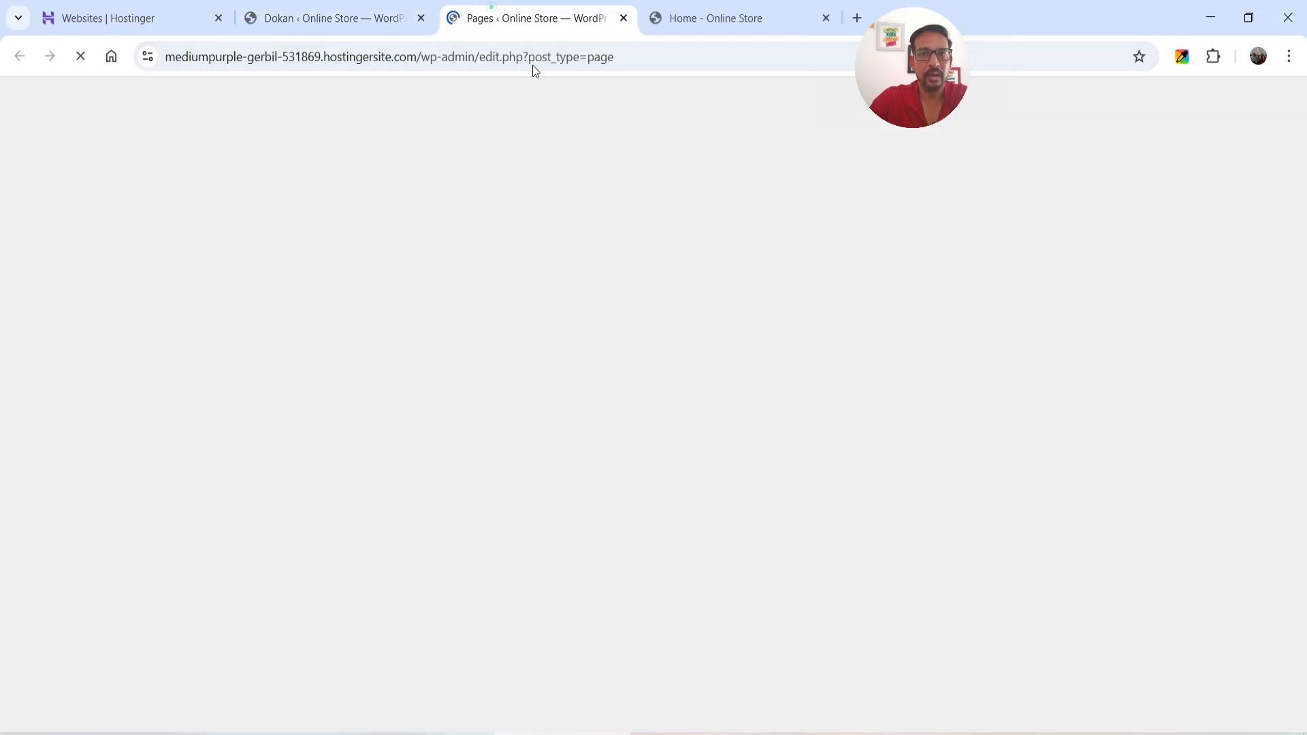
- View the Store List page in a new tab and examine how the new vendor's store is presented
scroll(634, 392, down, 8)
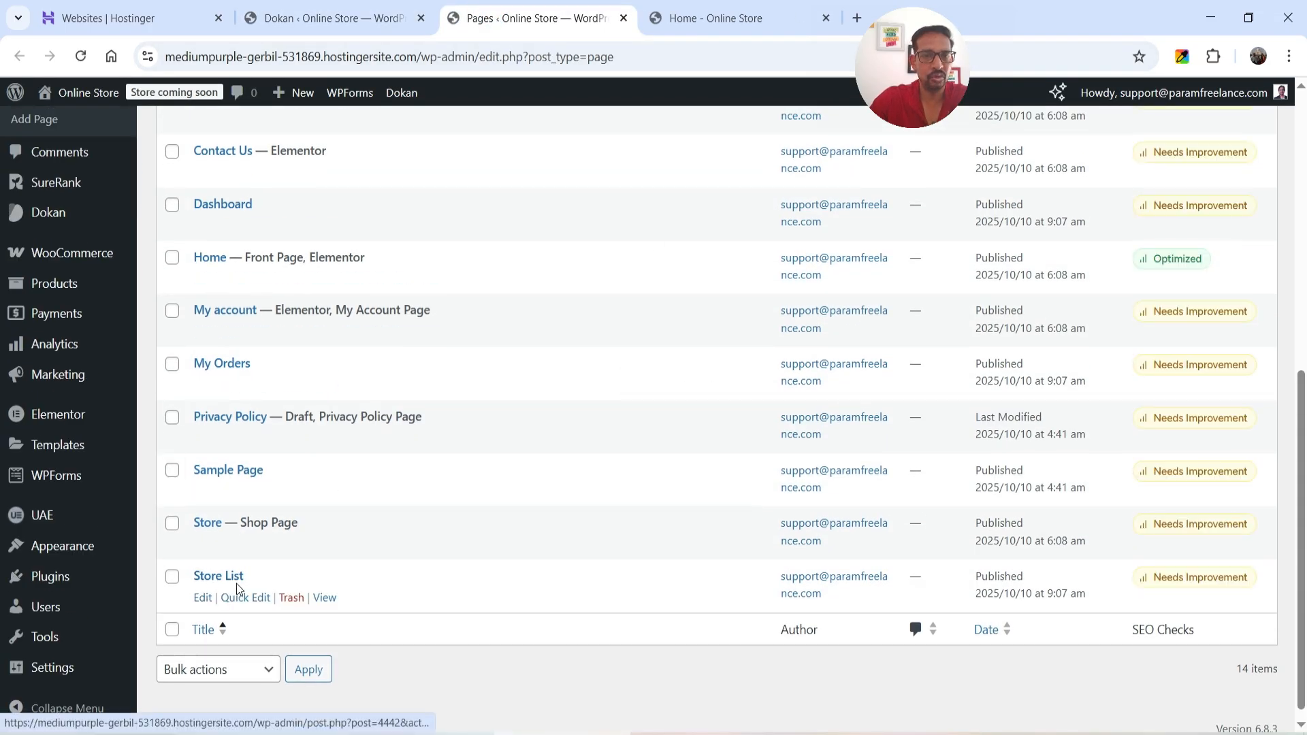
right_click(324, 598)
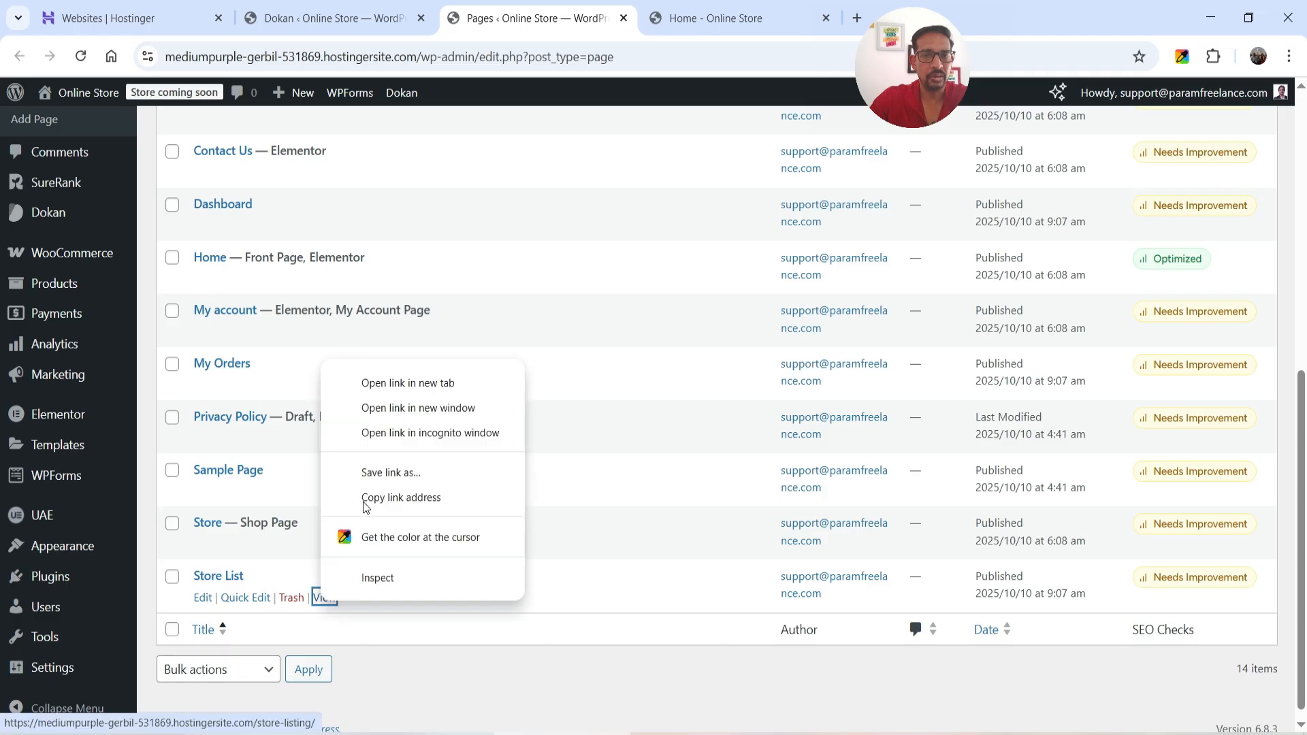
click(415, 382)
key(ctrl+Tab)
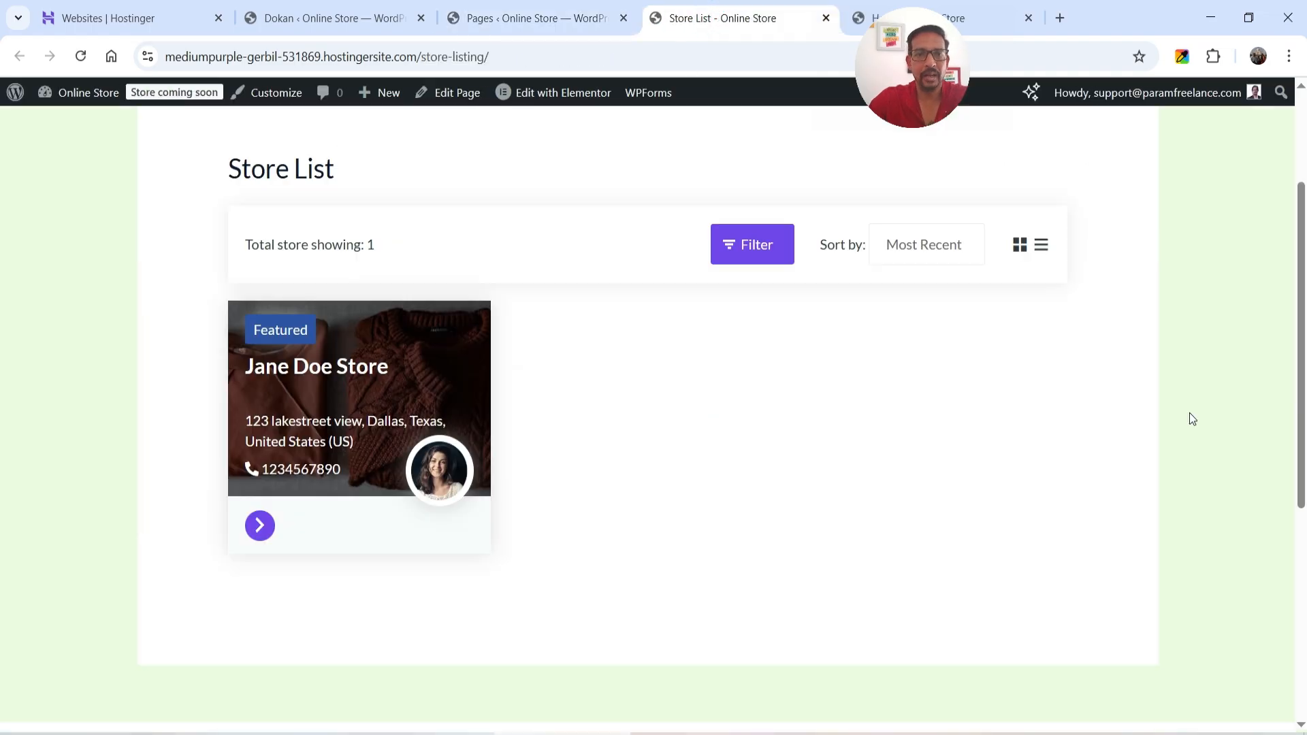
scroll(1232, 416, down, 1)
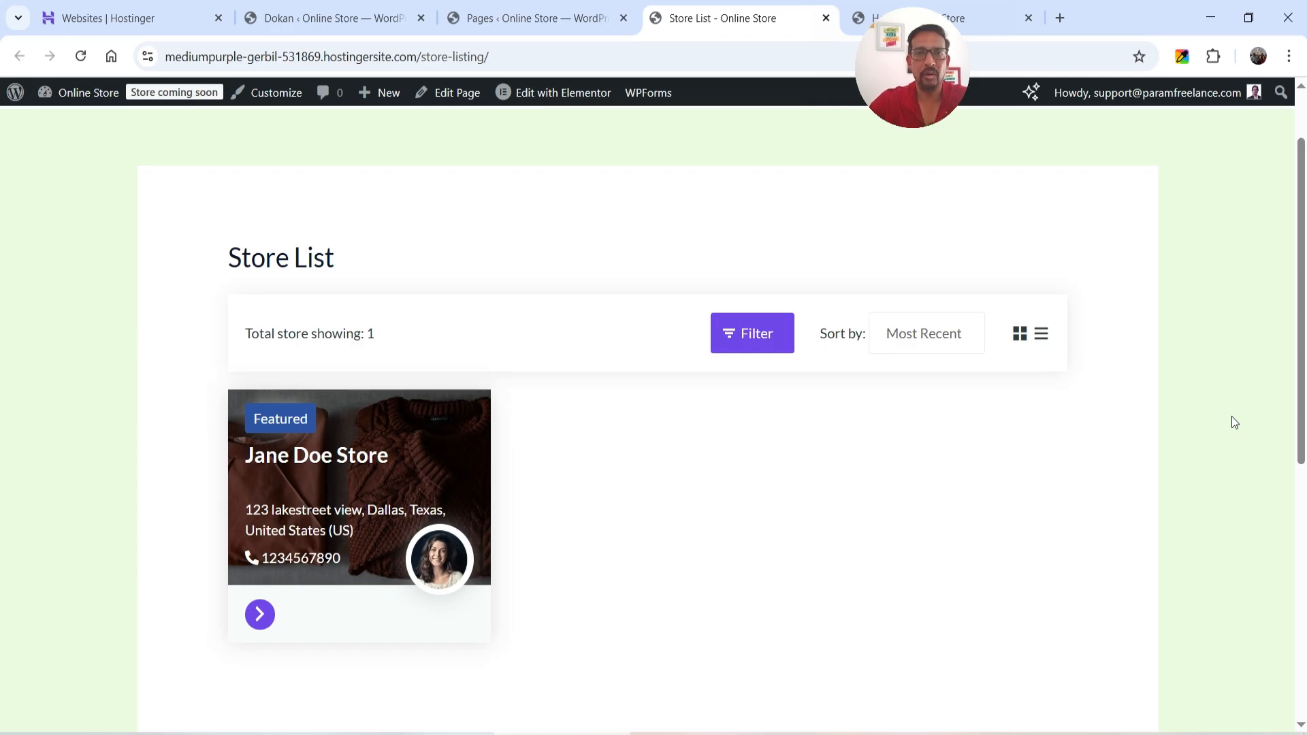
scroll(1232, 419, down, 3)
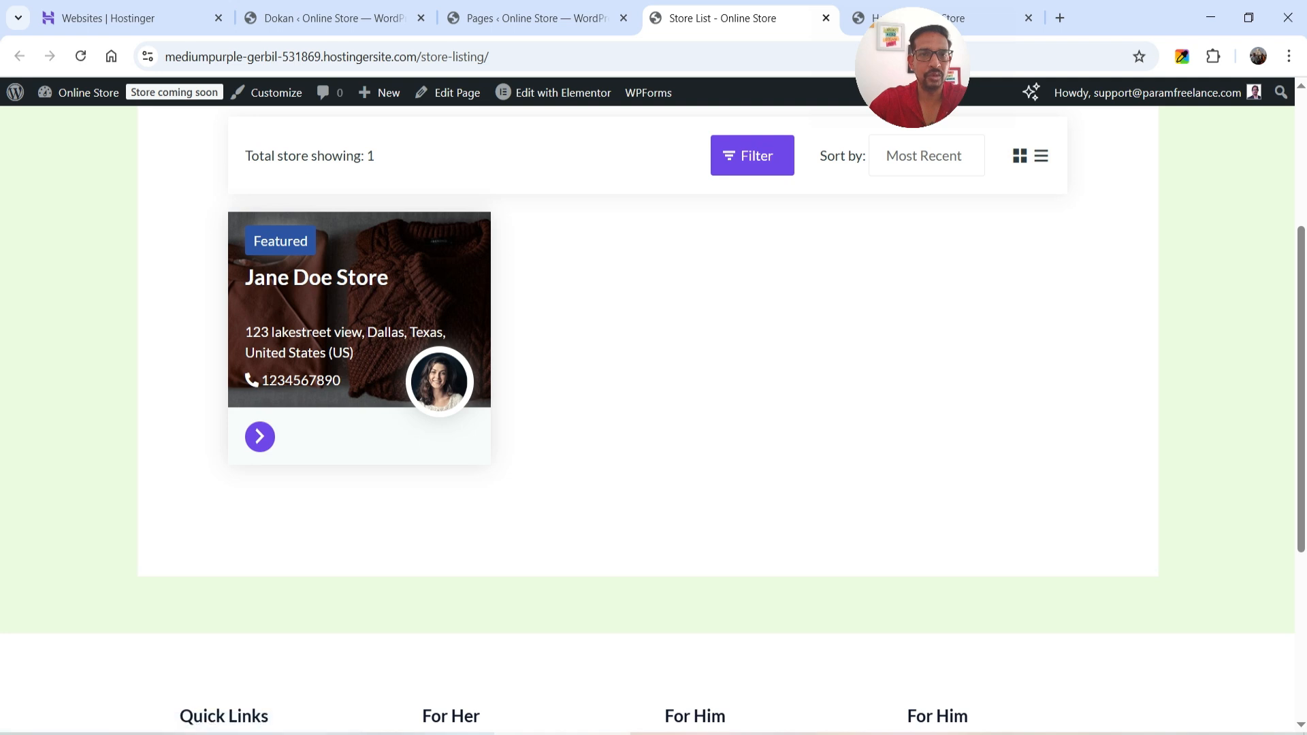
- Open the new vendor's store page from the store listing and examine its banner, contact form and products section
click(260, 437)
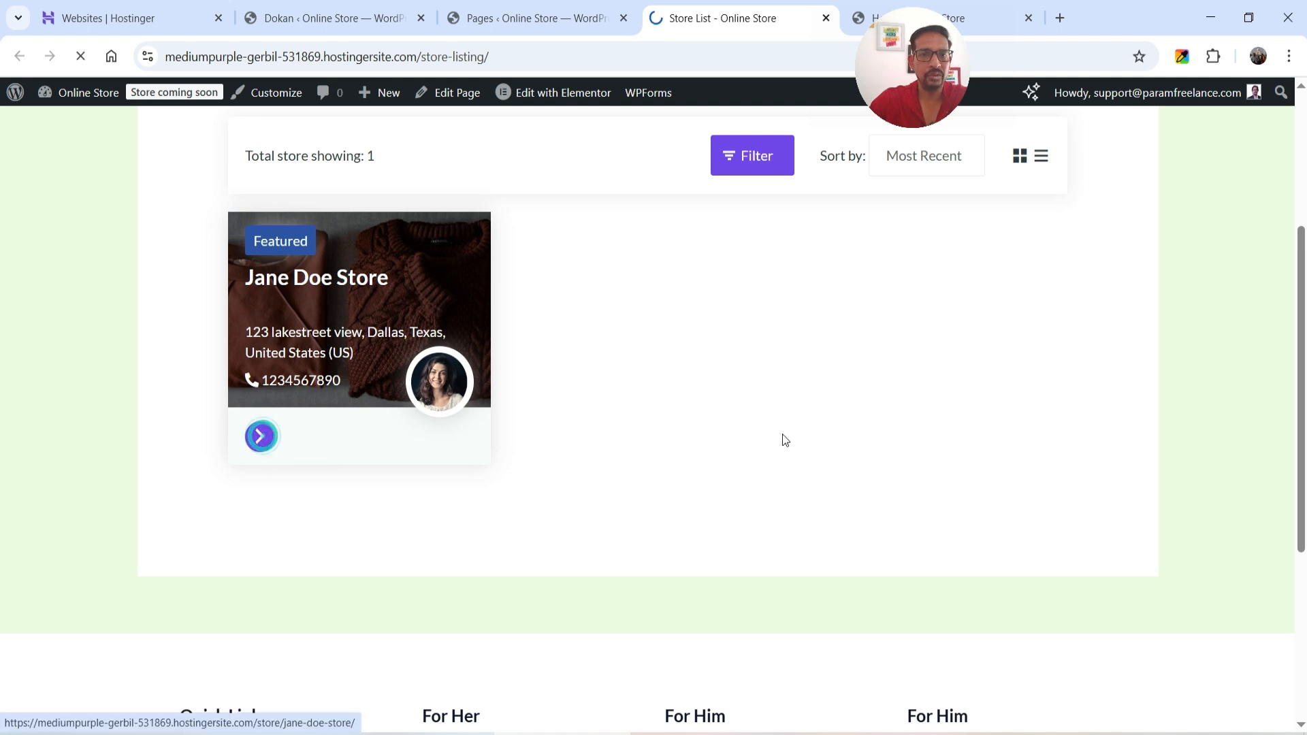
scroll(1207, 397, down, 1)
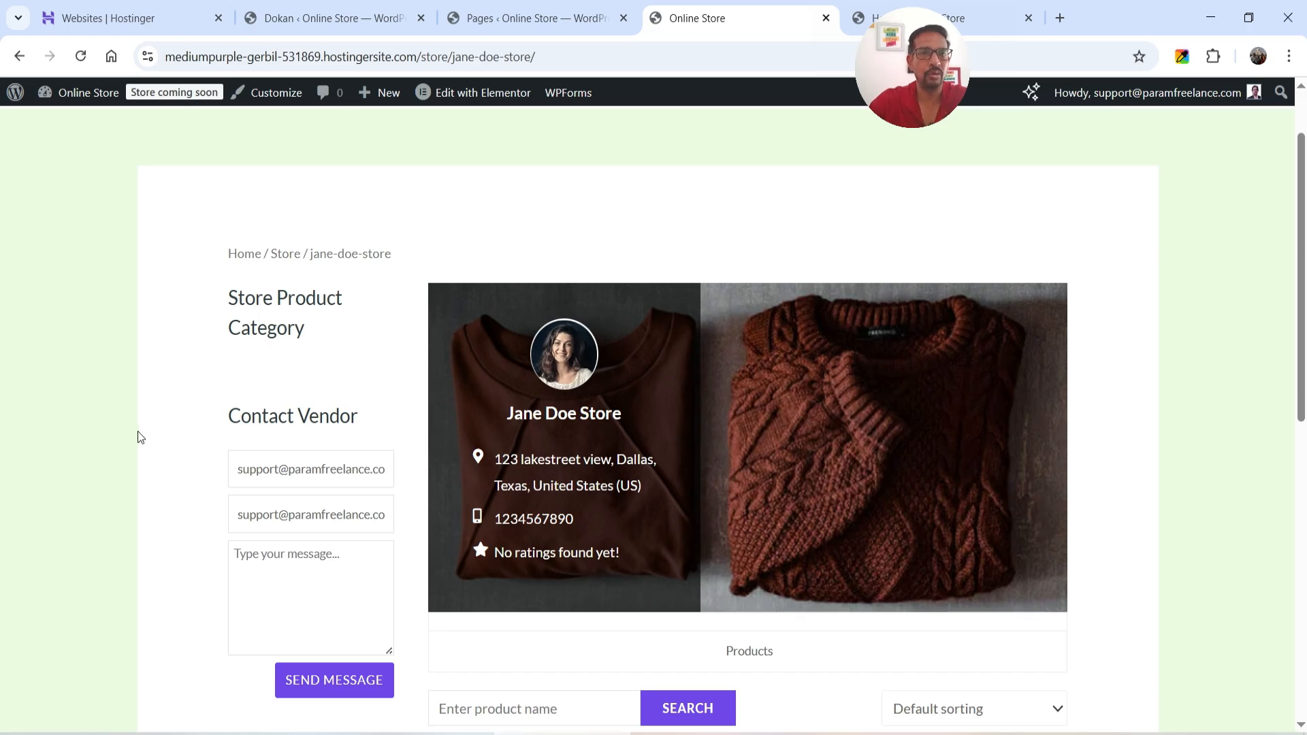
scroll(152, 415, down, 3)
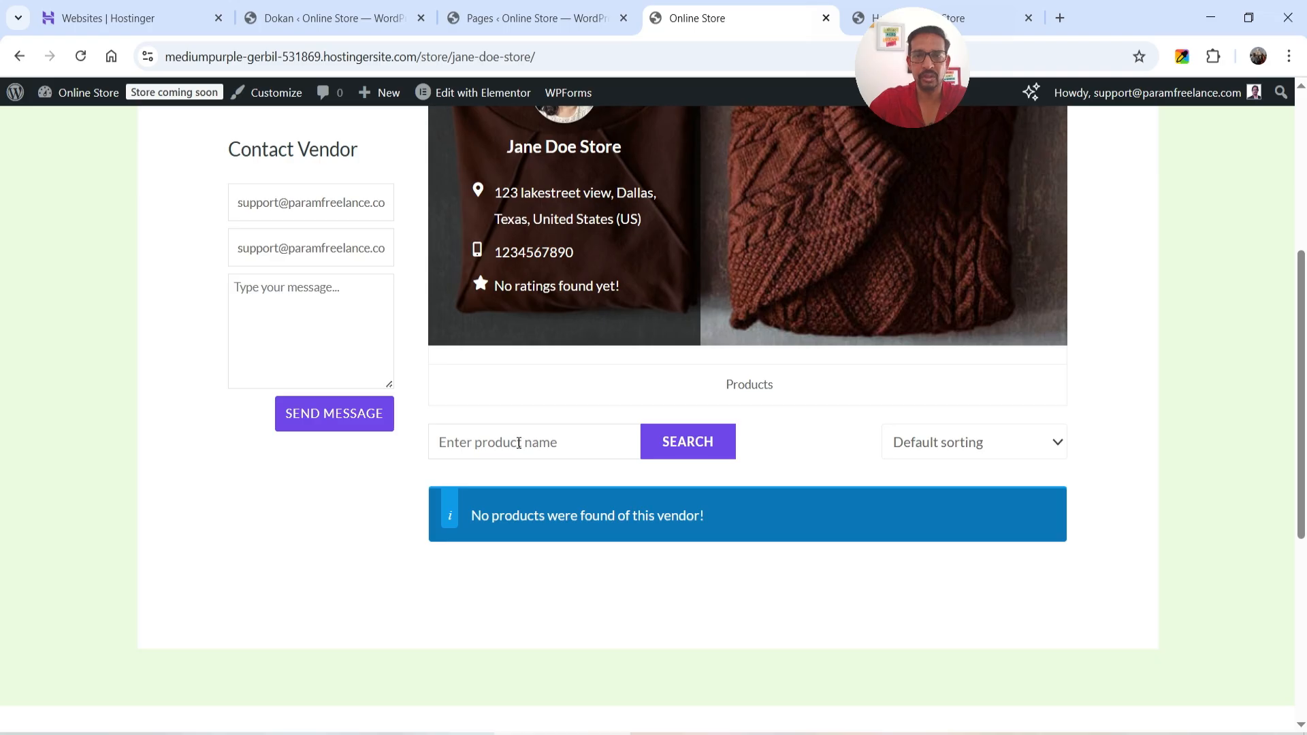
scroll(1004, 456, down, 5)
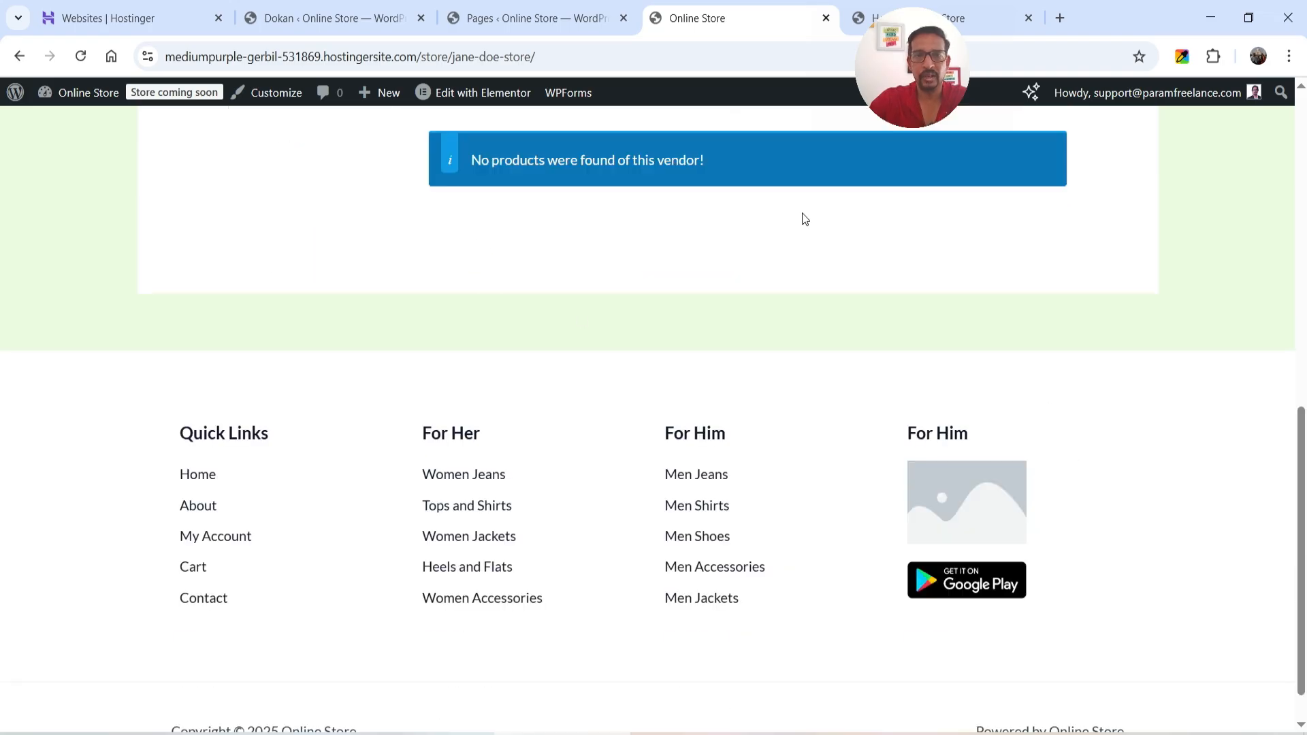
scroll(802, 218, up, 5)
scroll(885, 456, up, 3)
scroll(884, 455, down, 4)
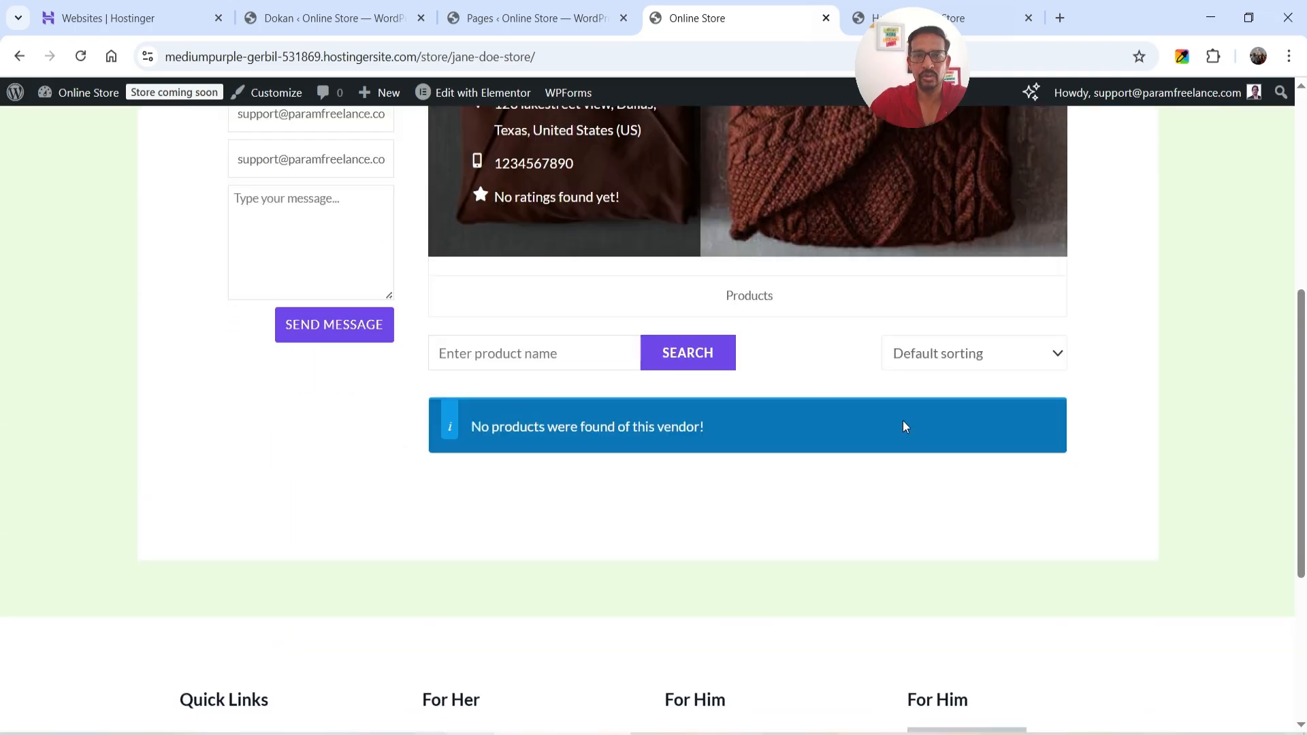
scroll(864, 511, down, 3)
scroll(835, 458, up, 7)
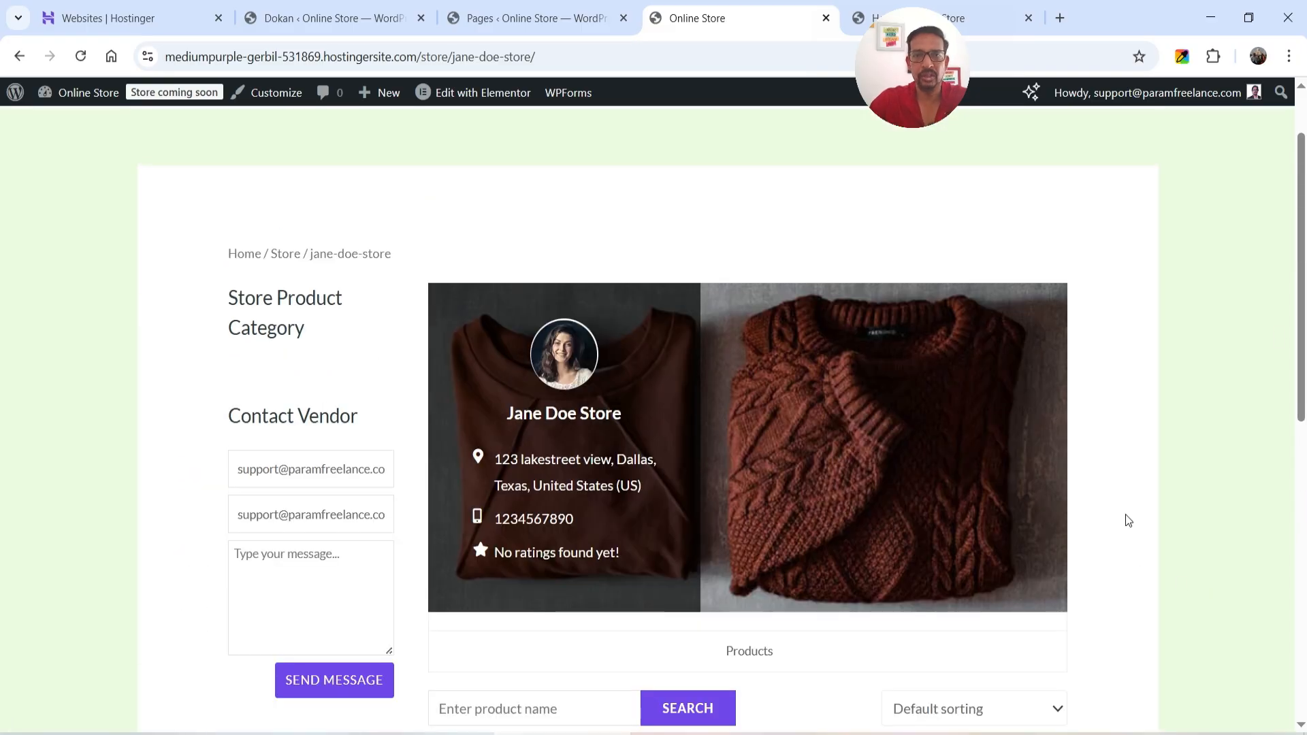
- Open the site's product list in the WordPress admin and look over the existing products alongside the vendor's store page
click(495, 18)
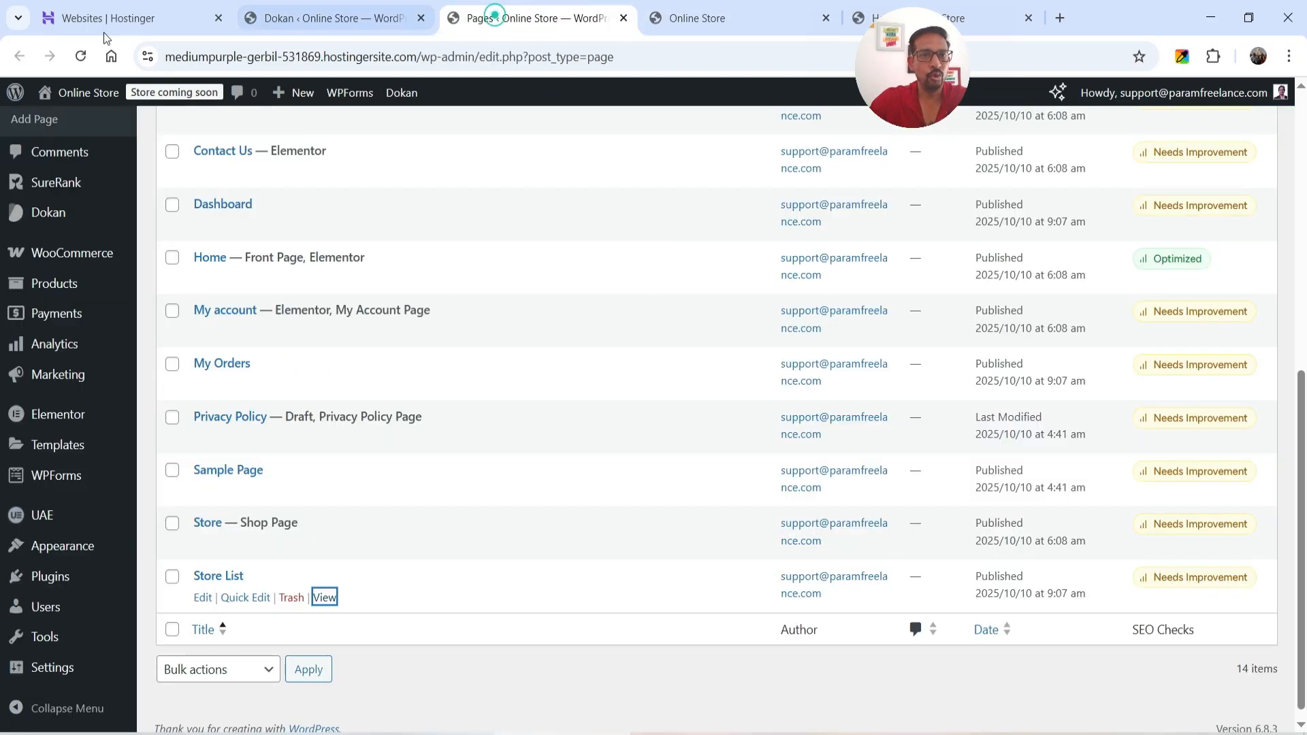
click(51, 284)
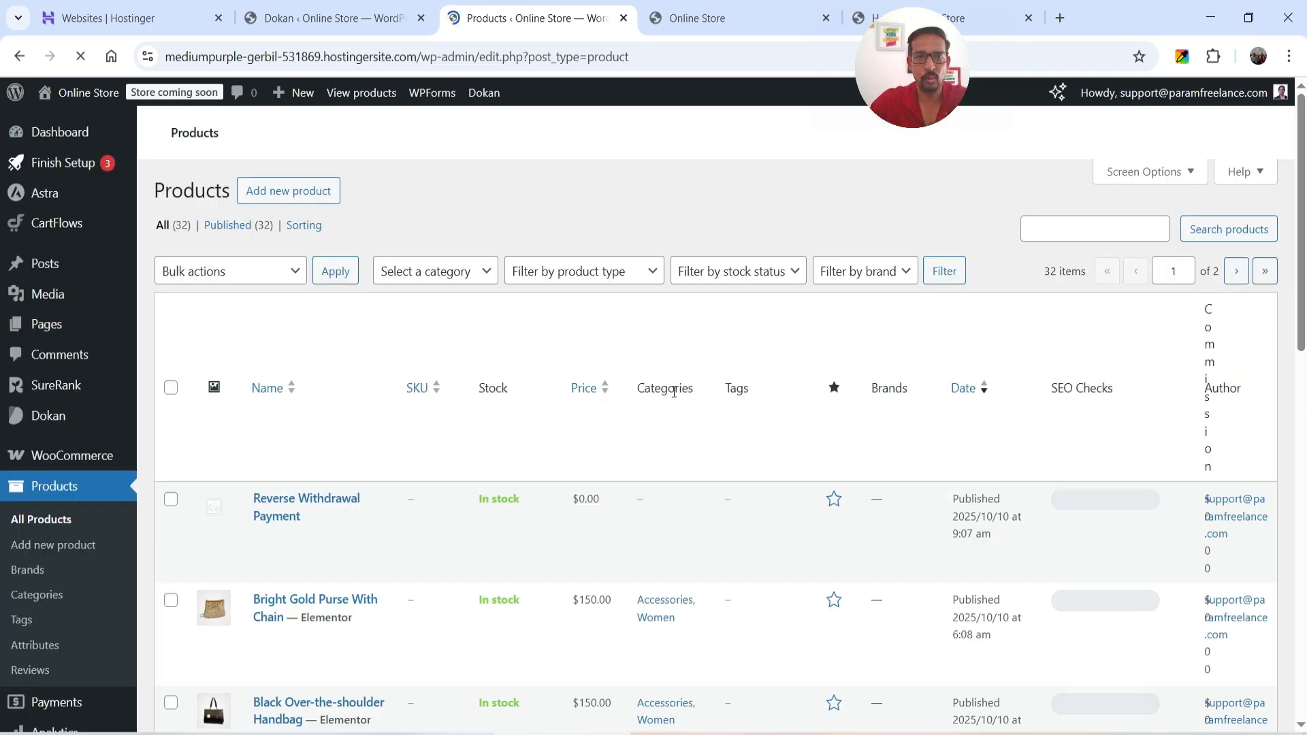
scroll(670, 414, down, 3)
scroll(670, 414, down, 3)
scroll(627, 438, down, 1)
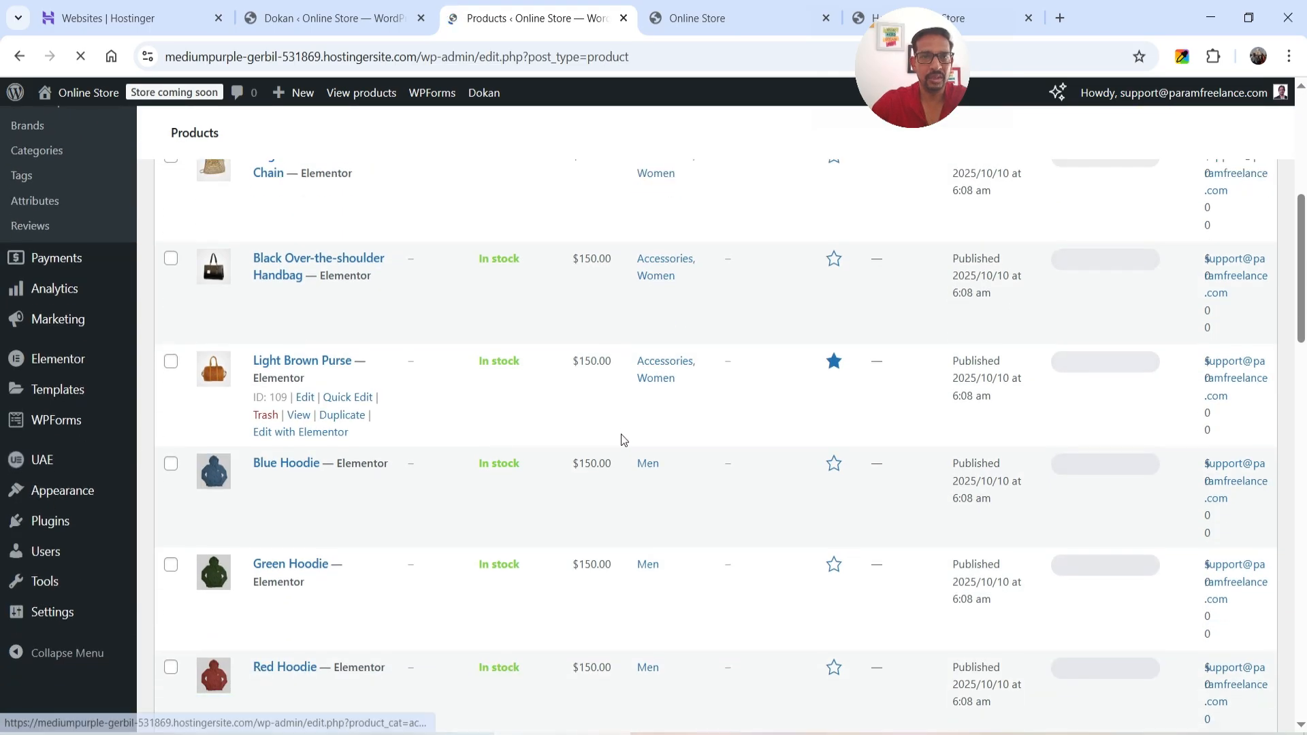
click(709, 18)
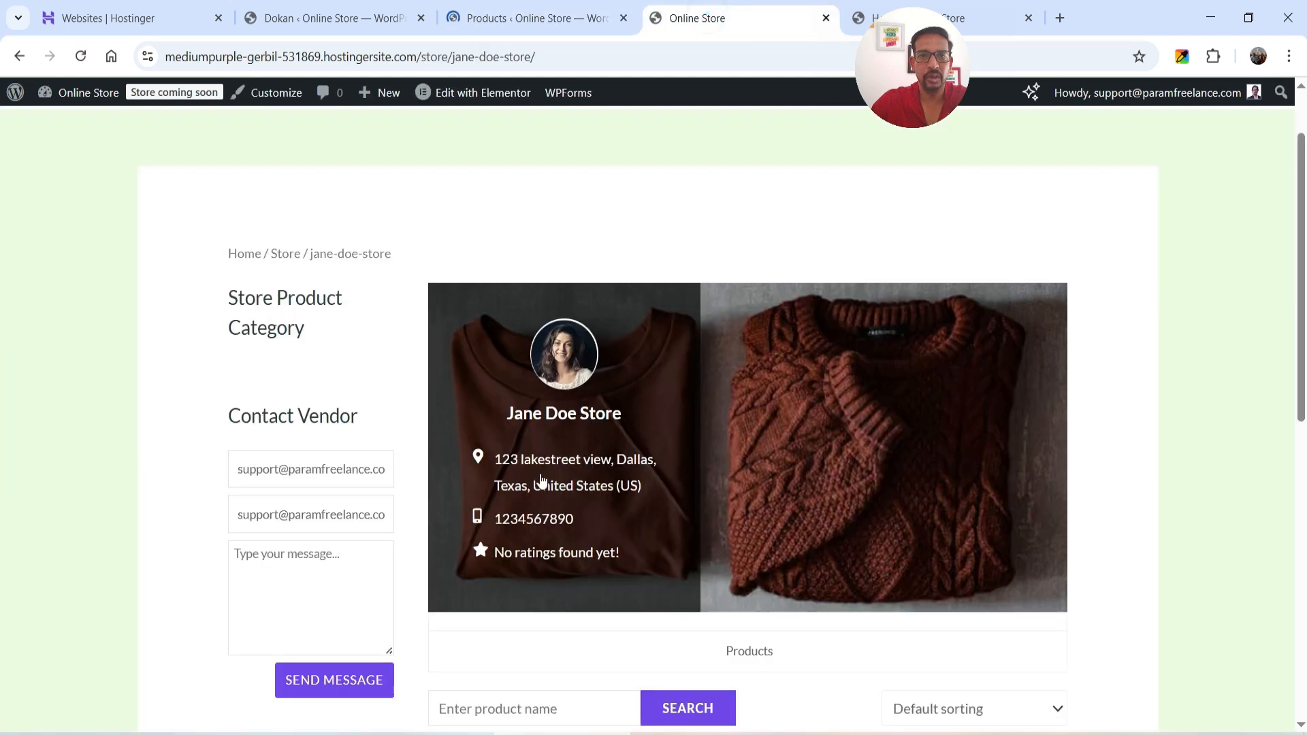
click(551, 16)
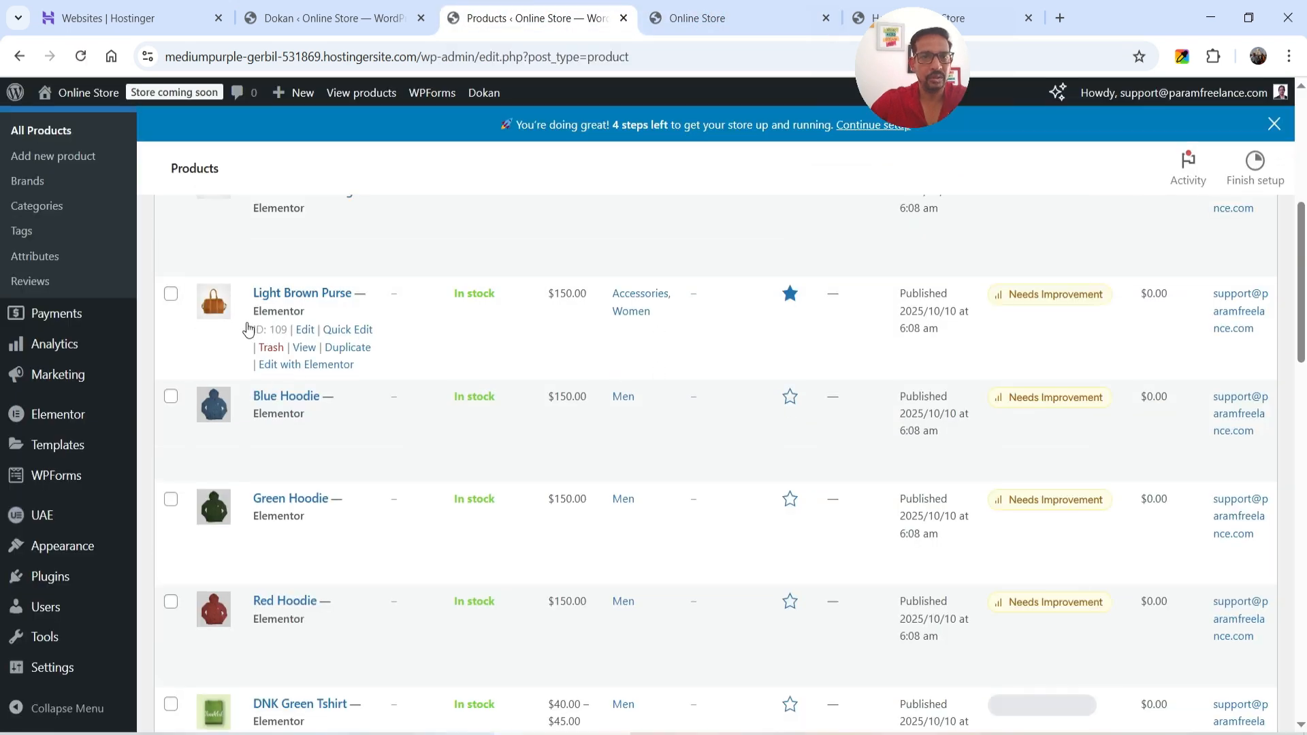
- Quick-edit the Light Brown Purse to assign it to the new vendor's store and update the product
click(352, 331)
scroll(390, 377, down, 4)
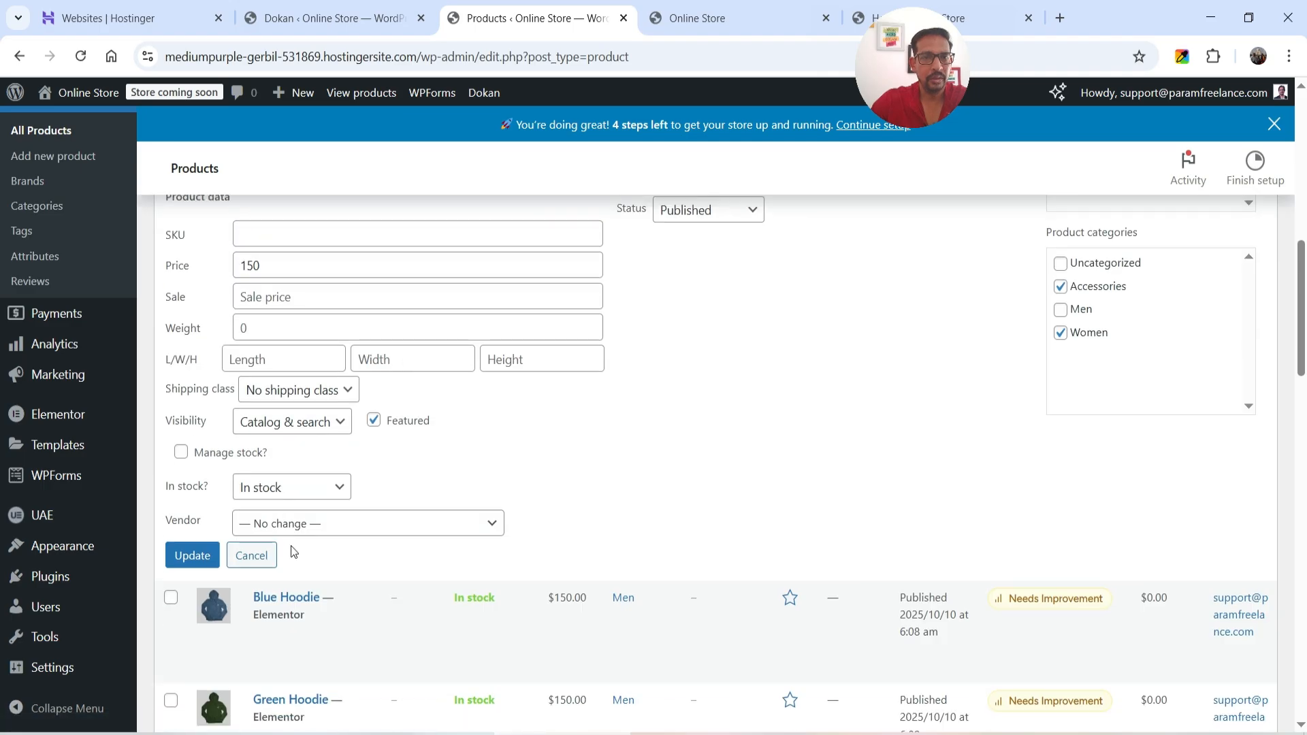
click(307, 532)
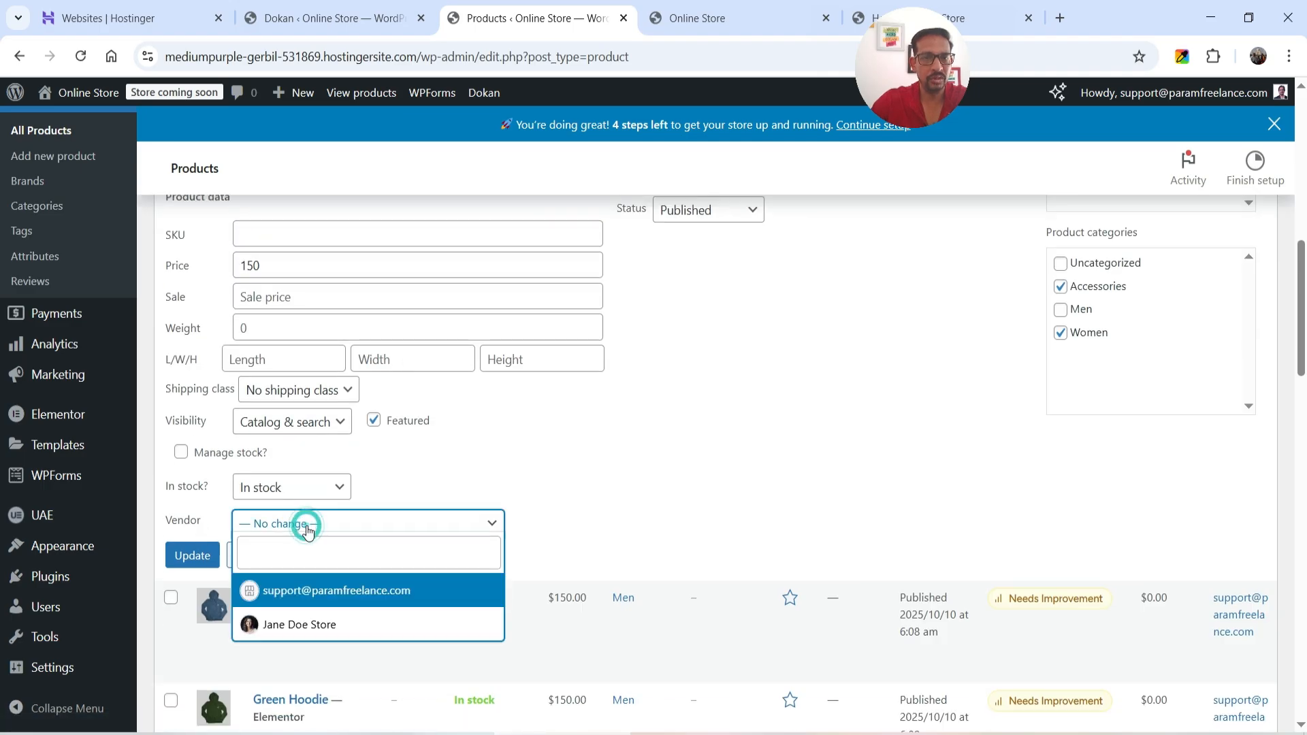
click(315, 625)
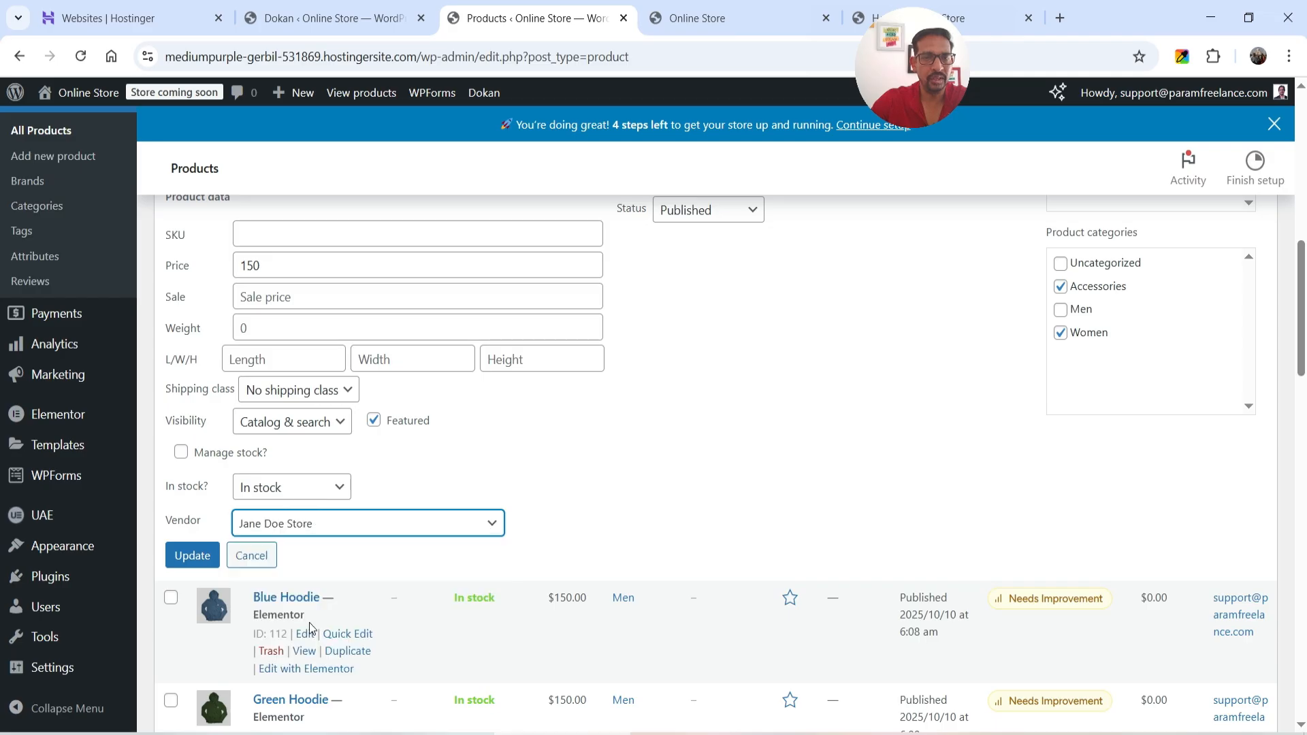
click(192, 555)
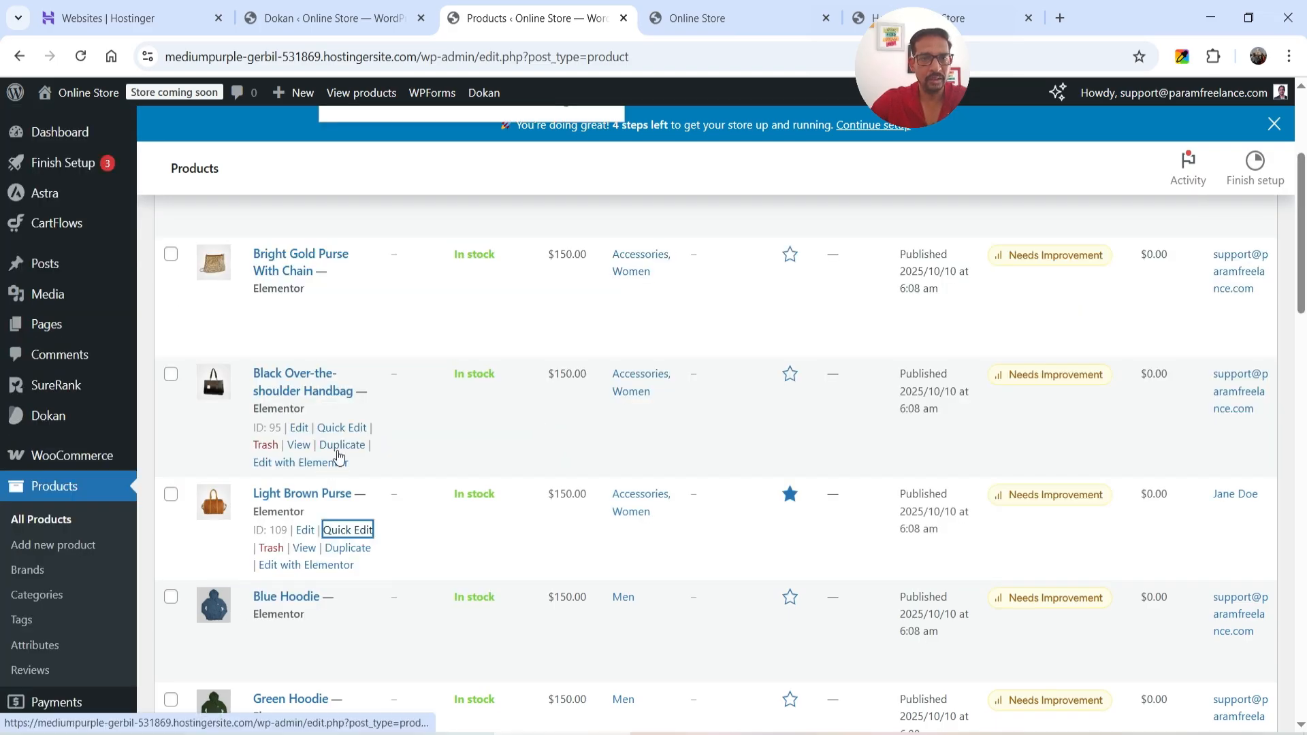
- Quick-edit the Black Over-the-shoulder Handbag to assign it to the new vendor's store and update the product
click(342, 428)
scroll(344, 426, down, 5)
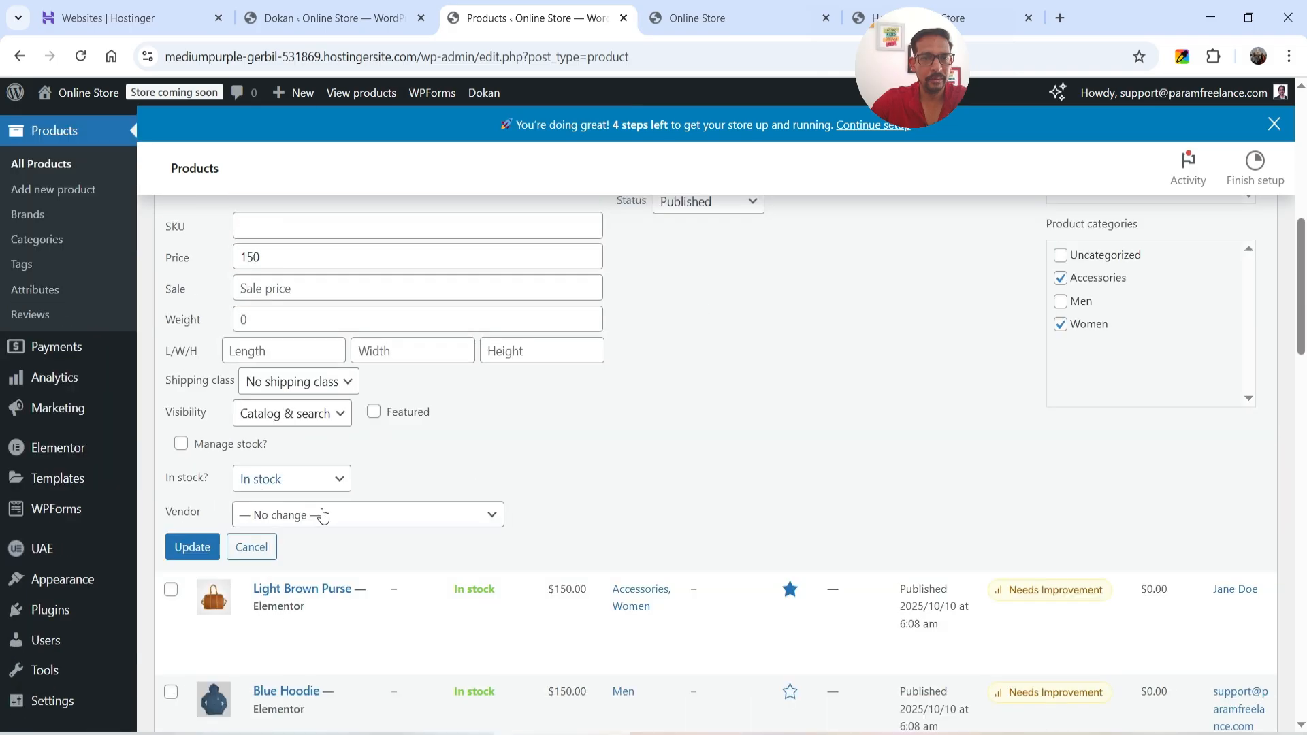
click(326, 519)
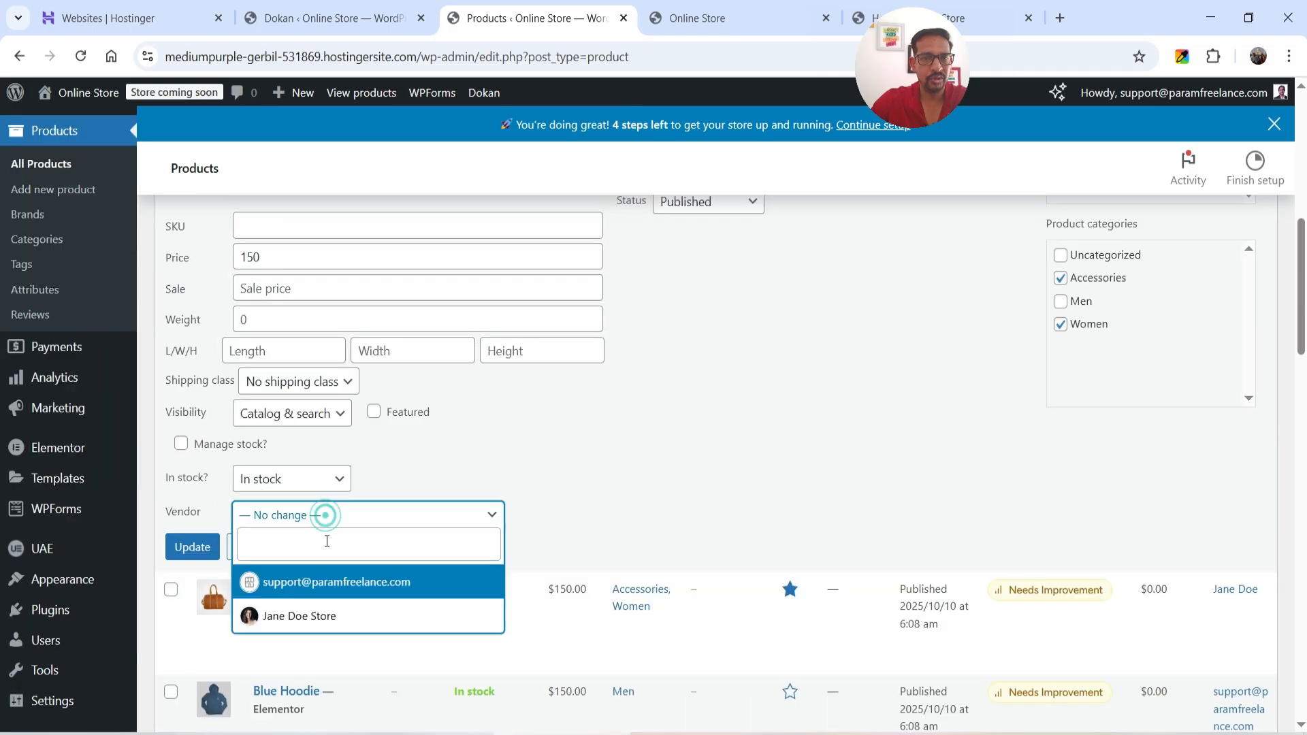
click(316, 619)
click(193, 551)
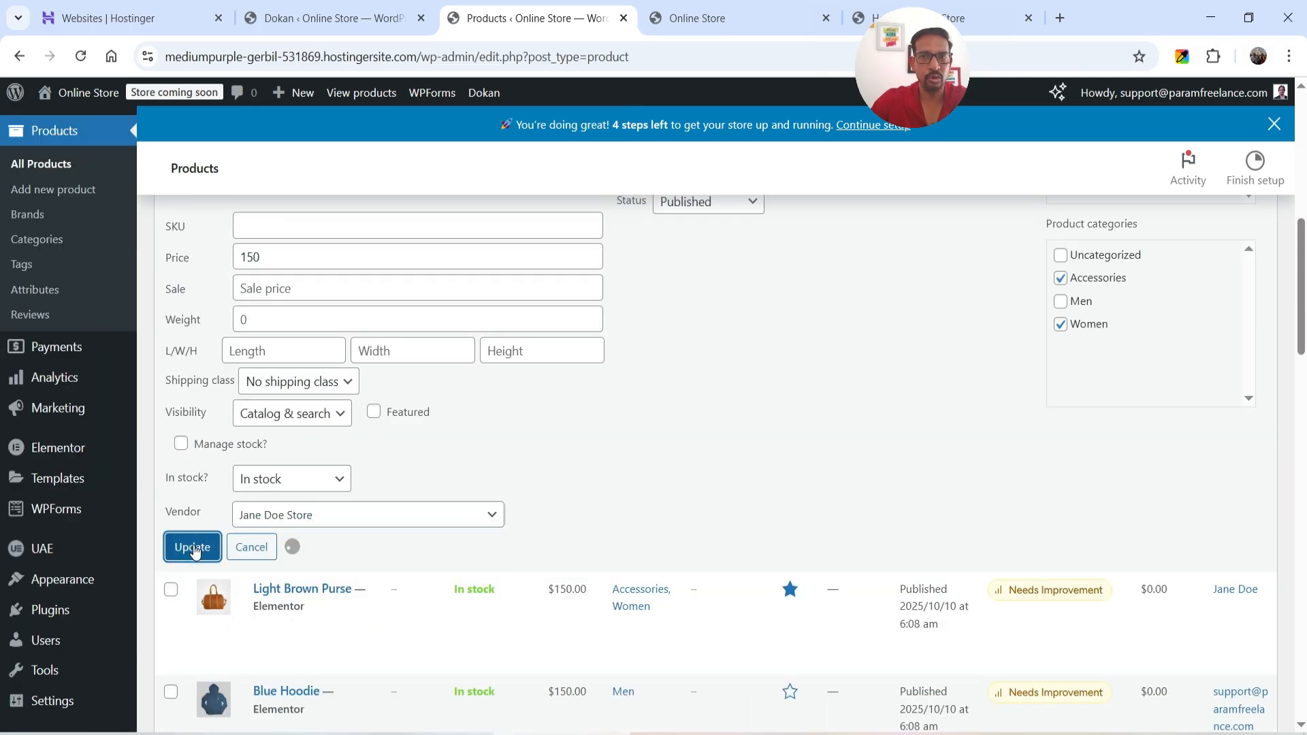
scroll(335, 480, down, 4)
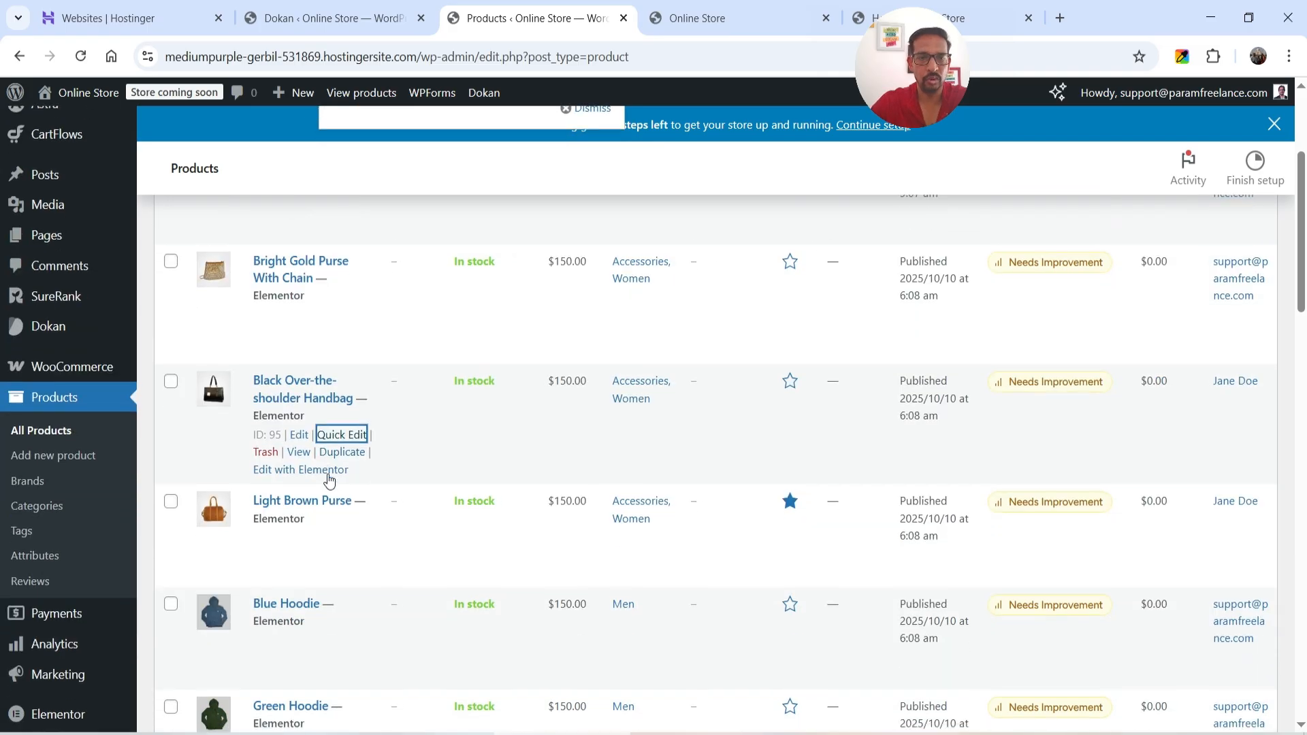
scroll(334, 480, up, 2)
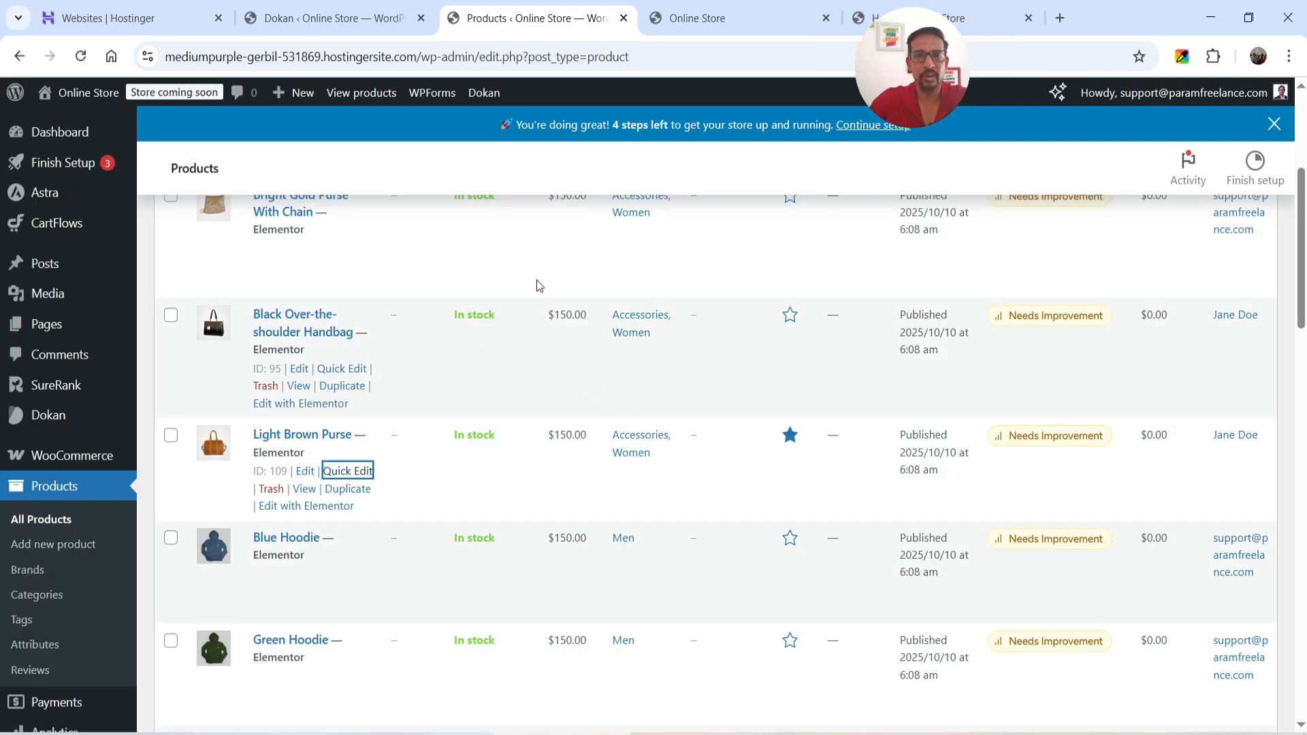
- Reload the vendor's public store page and check its product section for the two assigned bags
click(706, 27)
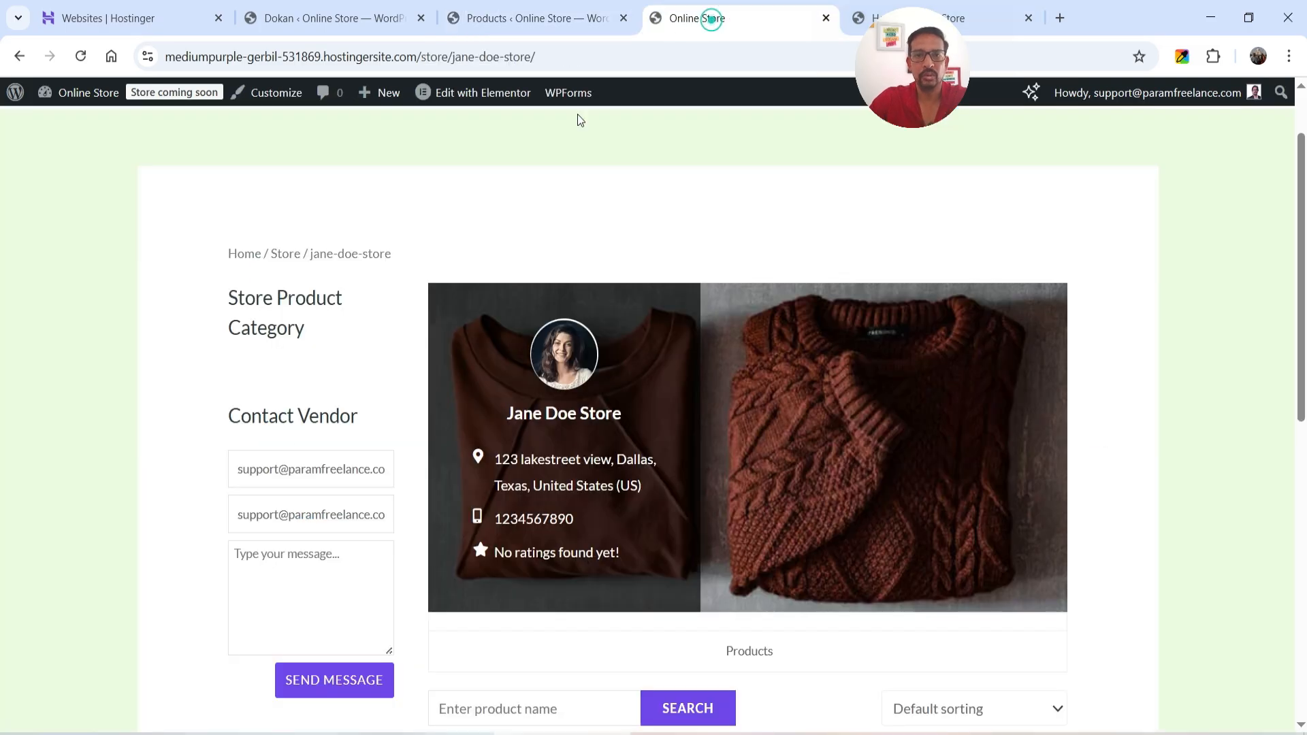
scroll(117, 418, down, 4)
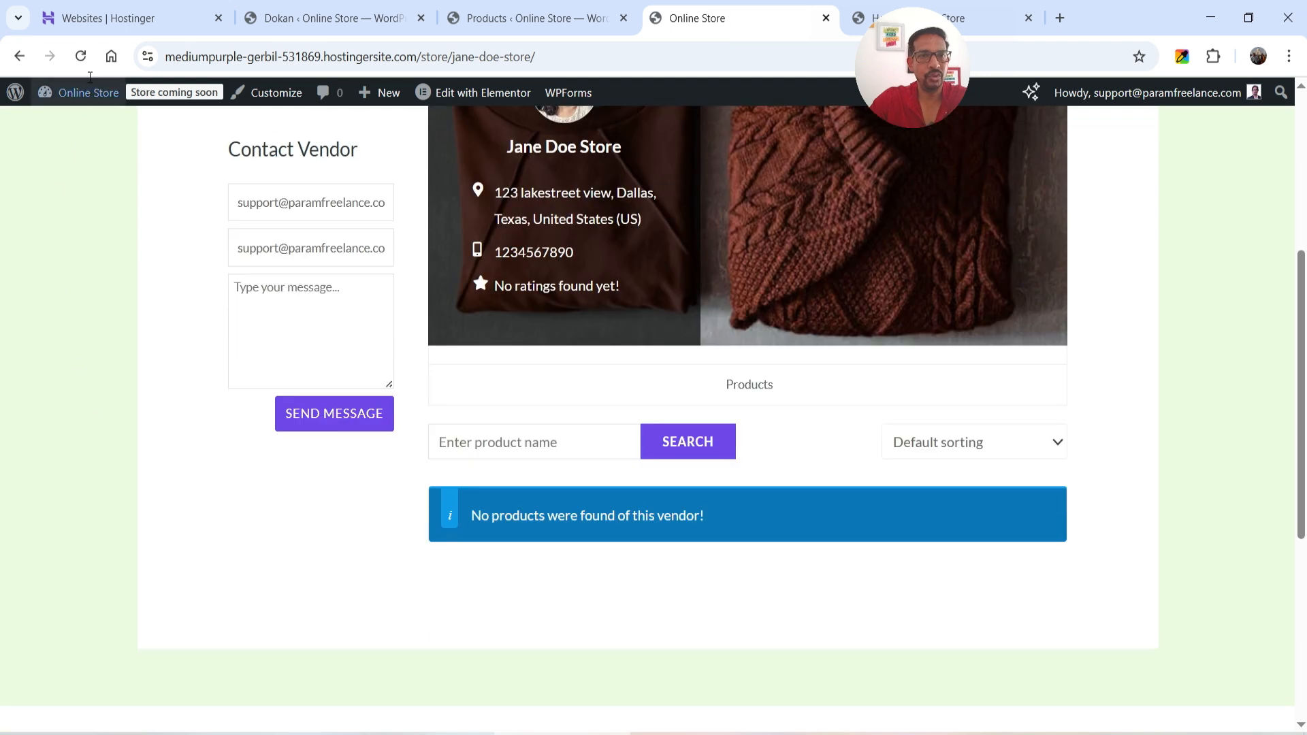
click(80, 57)
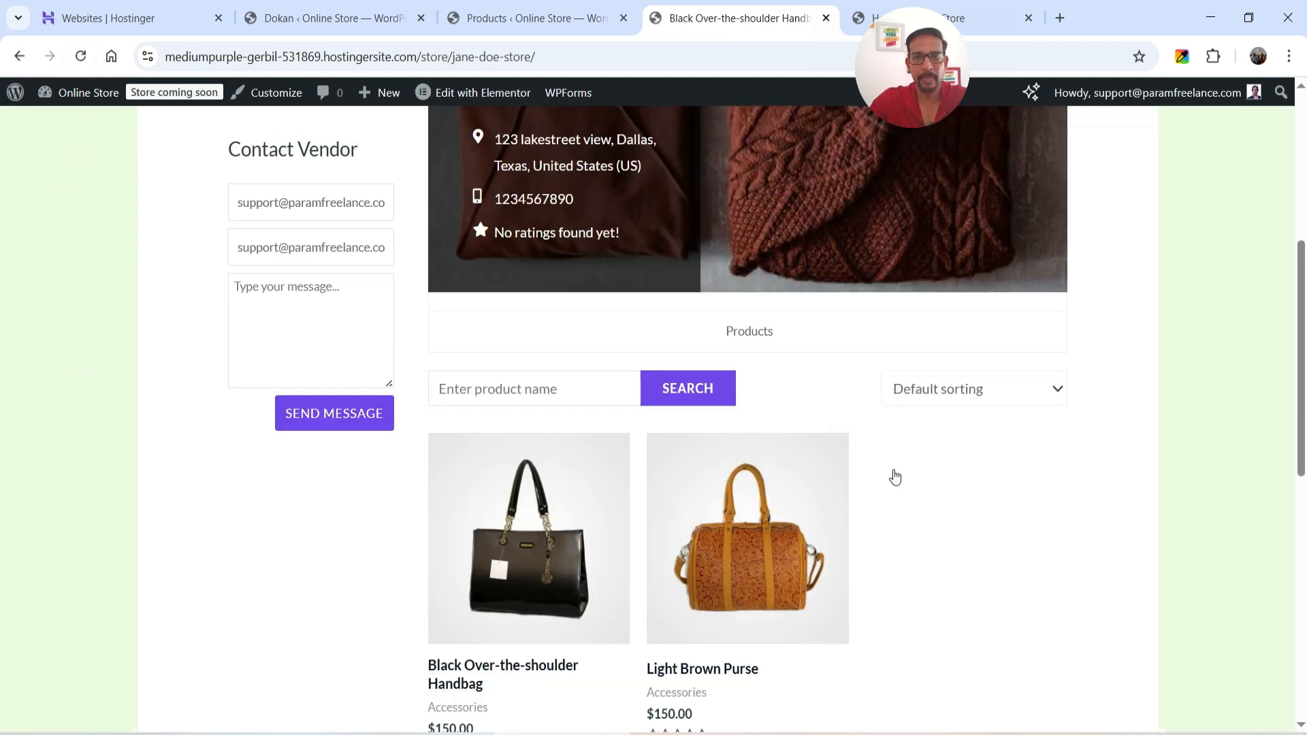
scroll(1001, 474, down, 2)
scroll(928, 484, up, 1)
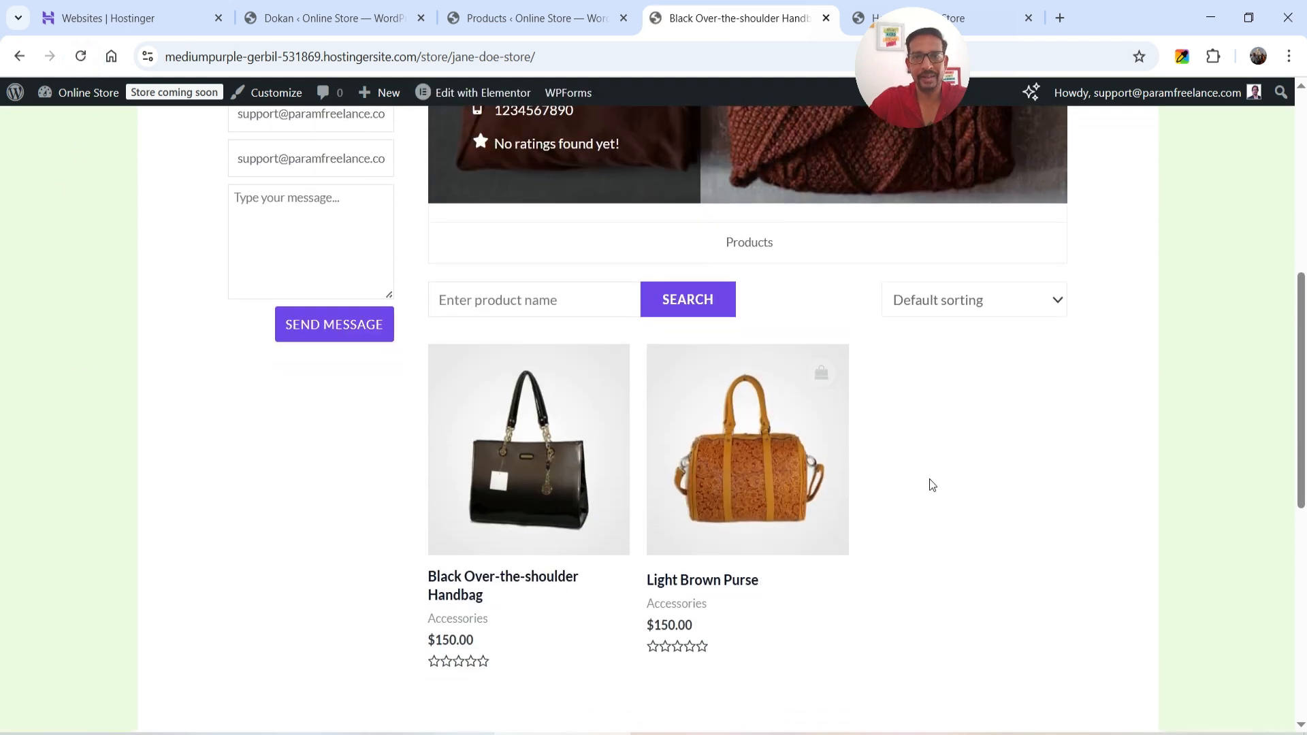
scroll(1156, 487, up, 7)
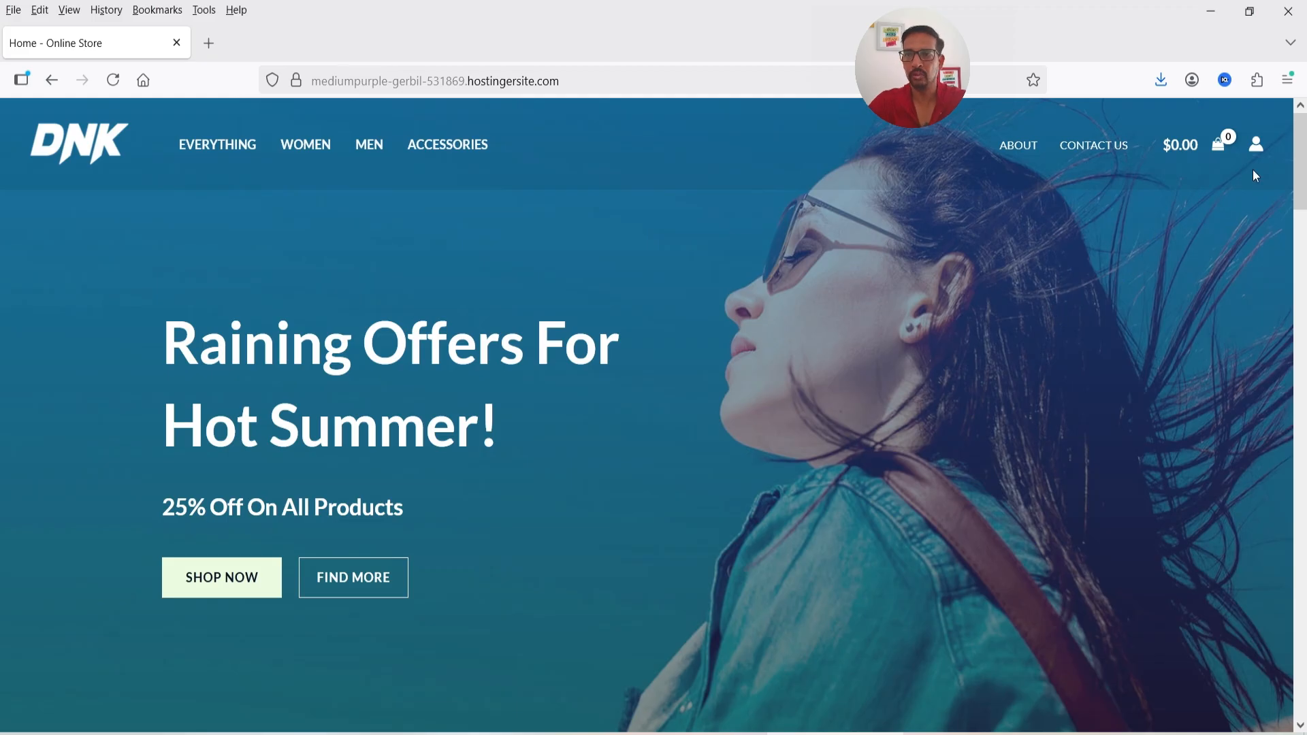
- Open the store's My Account page in the other browser and log in with the vendor's username and account password
click(1259, 151)
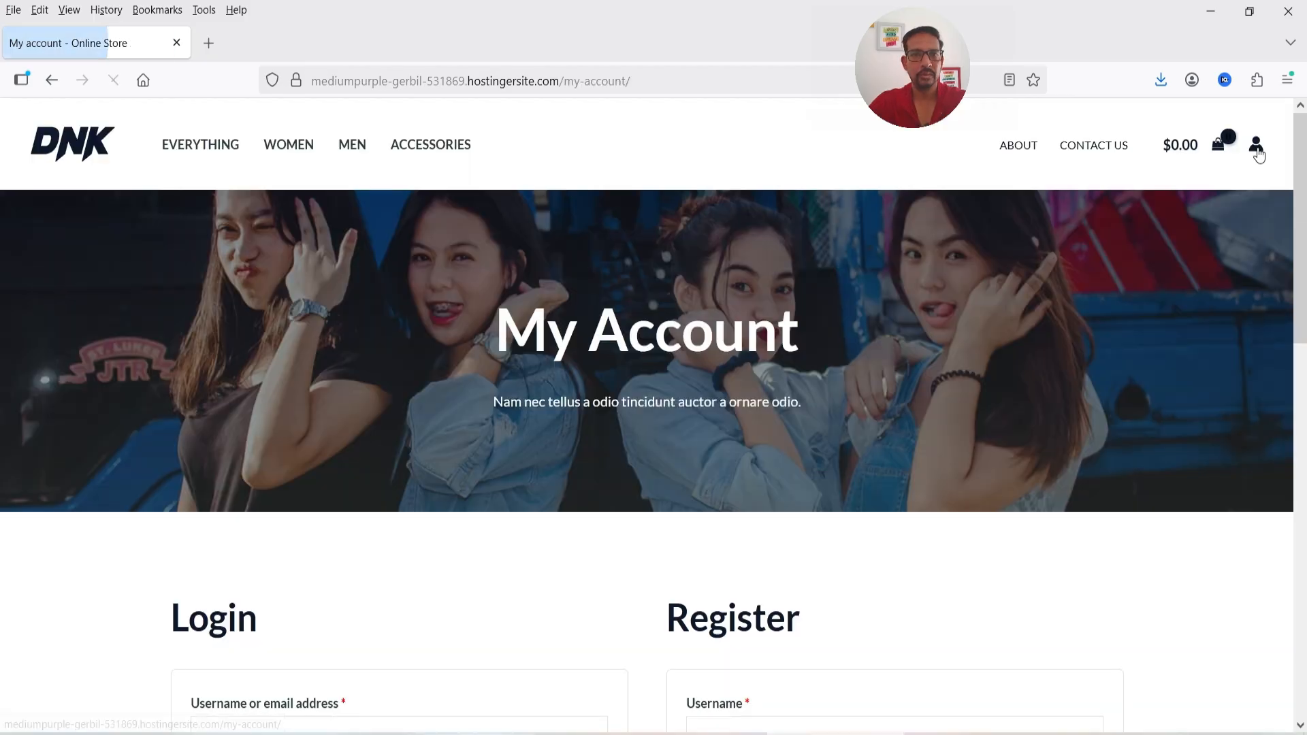
scroll(554, 261, down, 8)
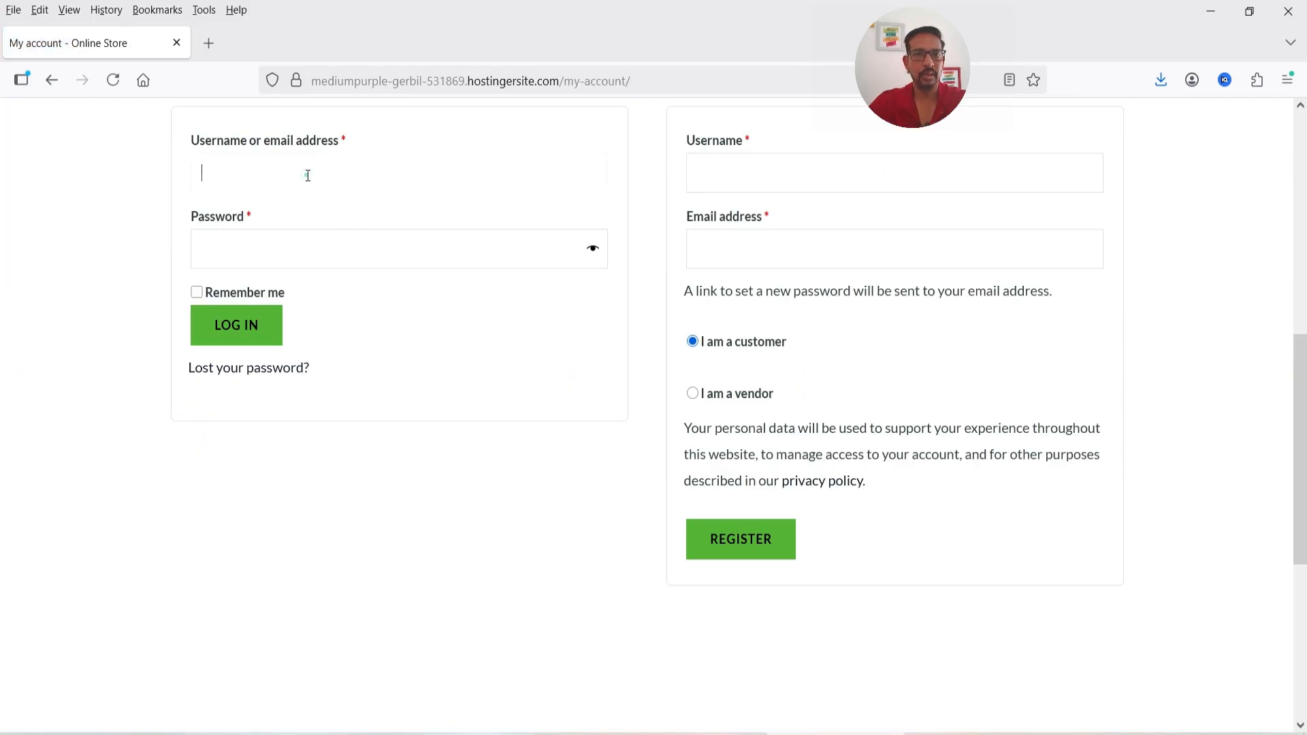
click(307, 176)
text(janedoe)
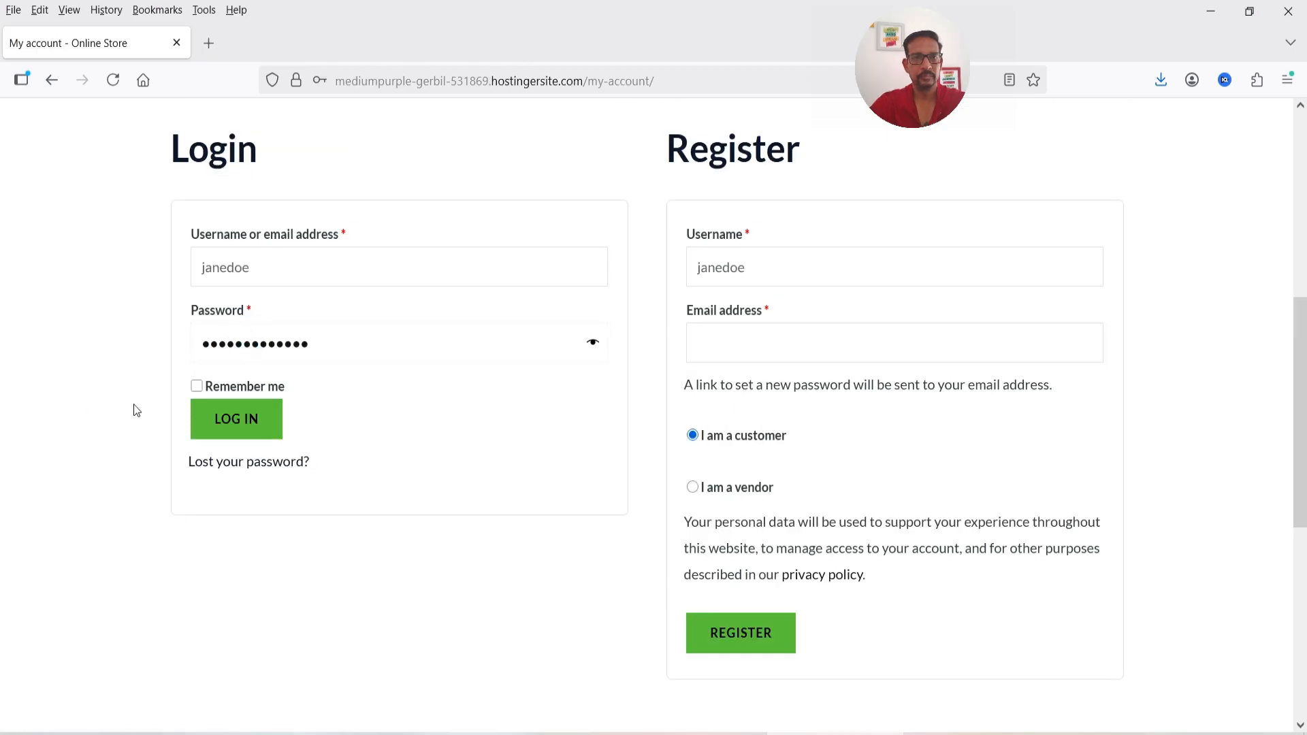
click(233, 418)
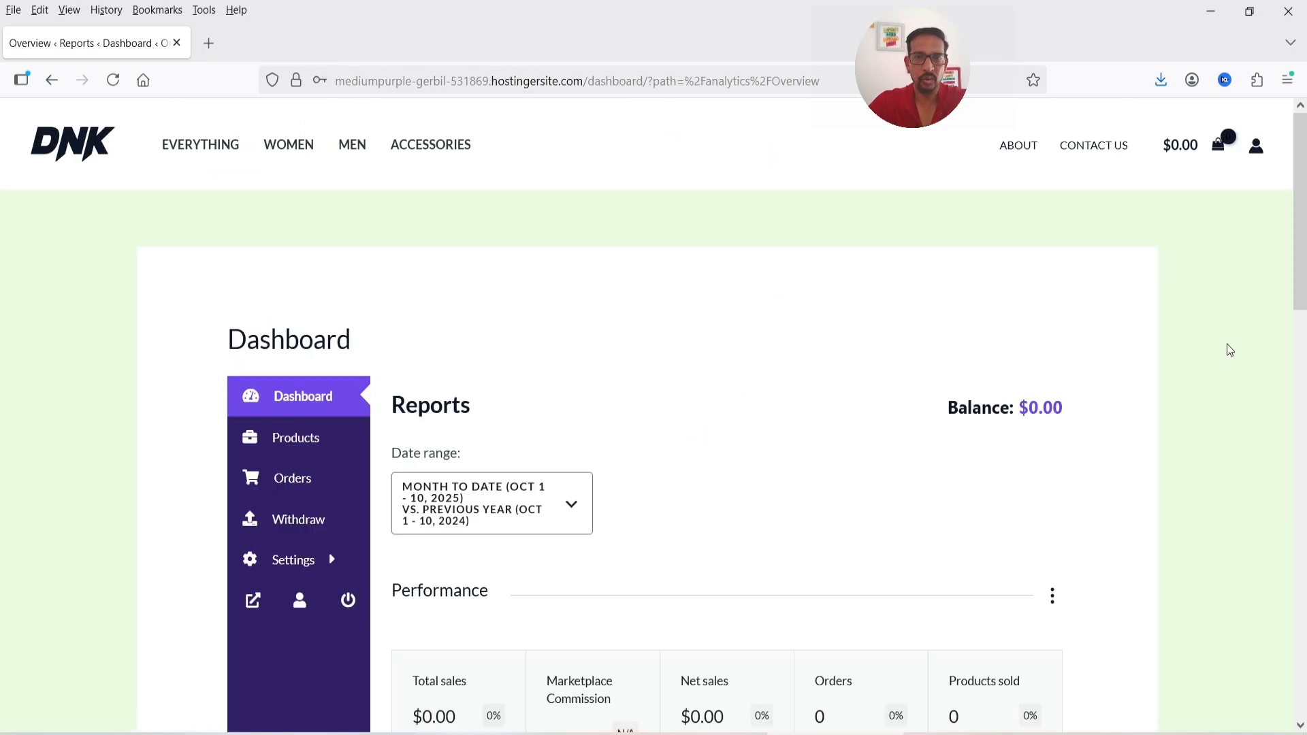
- Review the performance reports and charts on the vendor dashboard, and open the vendor's product list
scroll(1212, 334, down, 4)
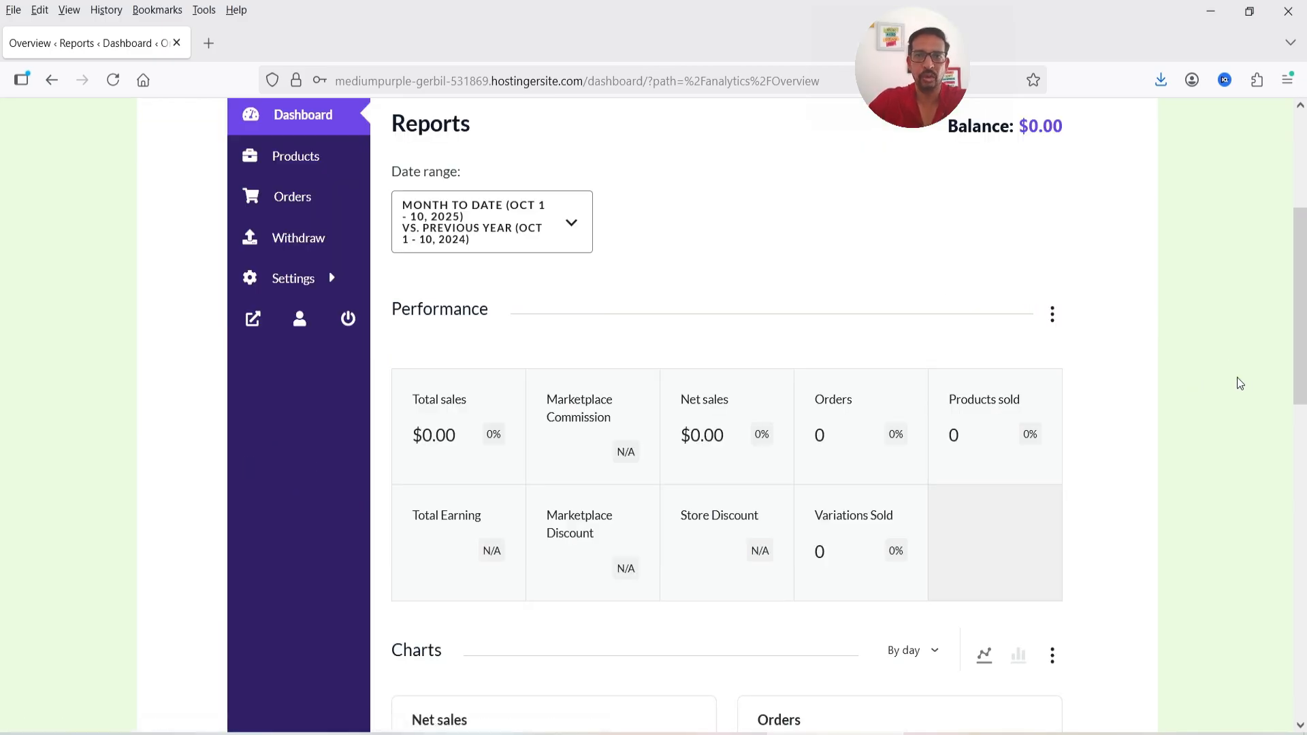
scroll(511, 280, down, 3)
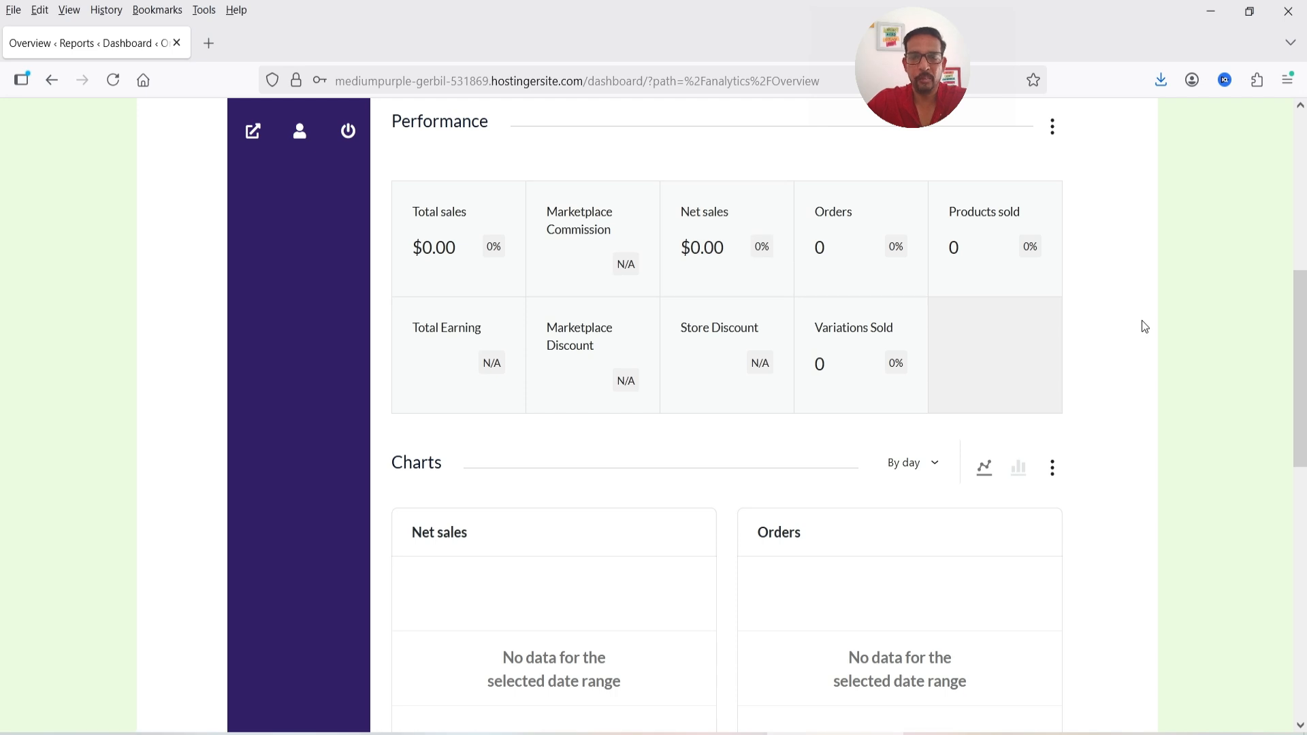
scroll(1142, 320, down, 6)
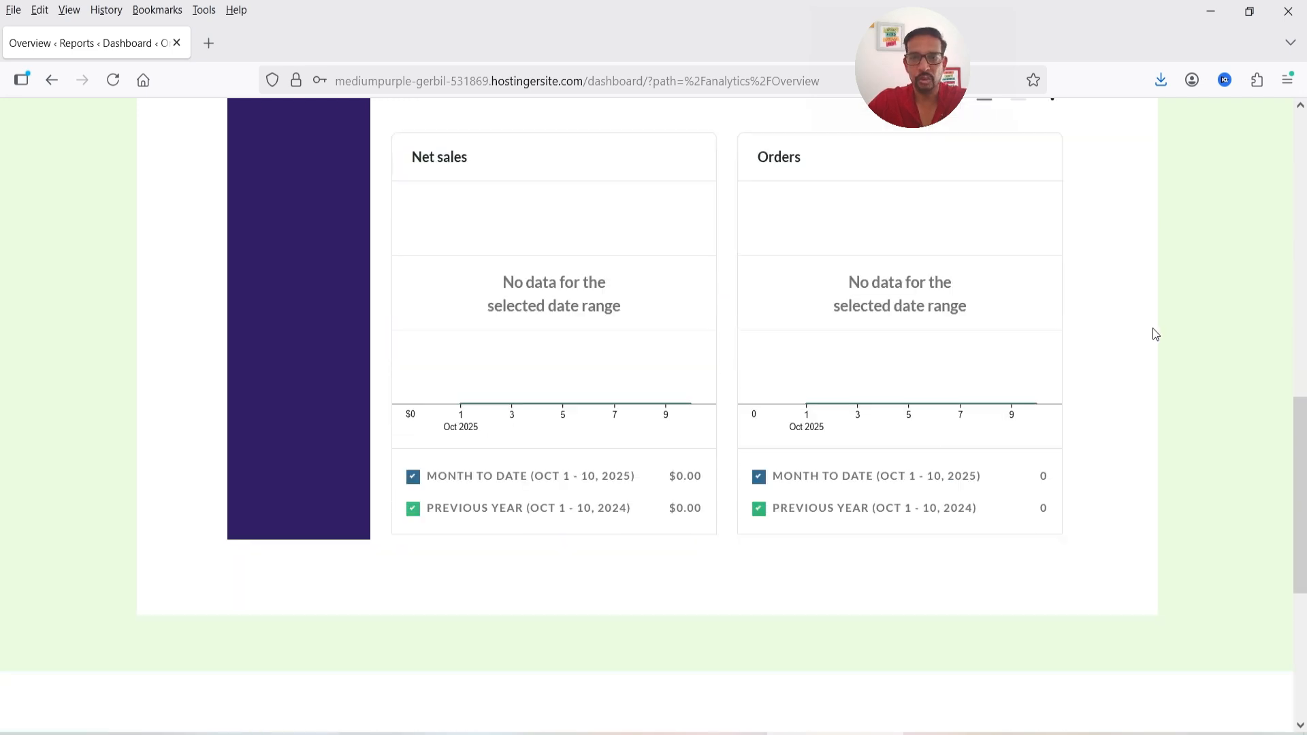
scroll(1153, 328, up, 10)
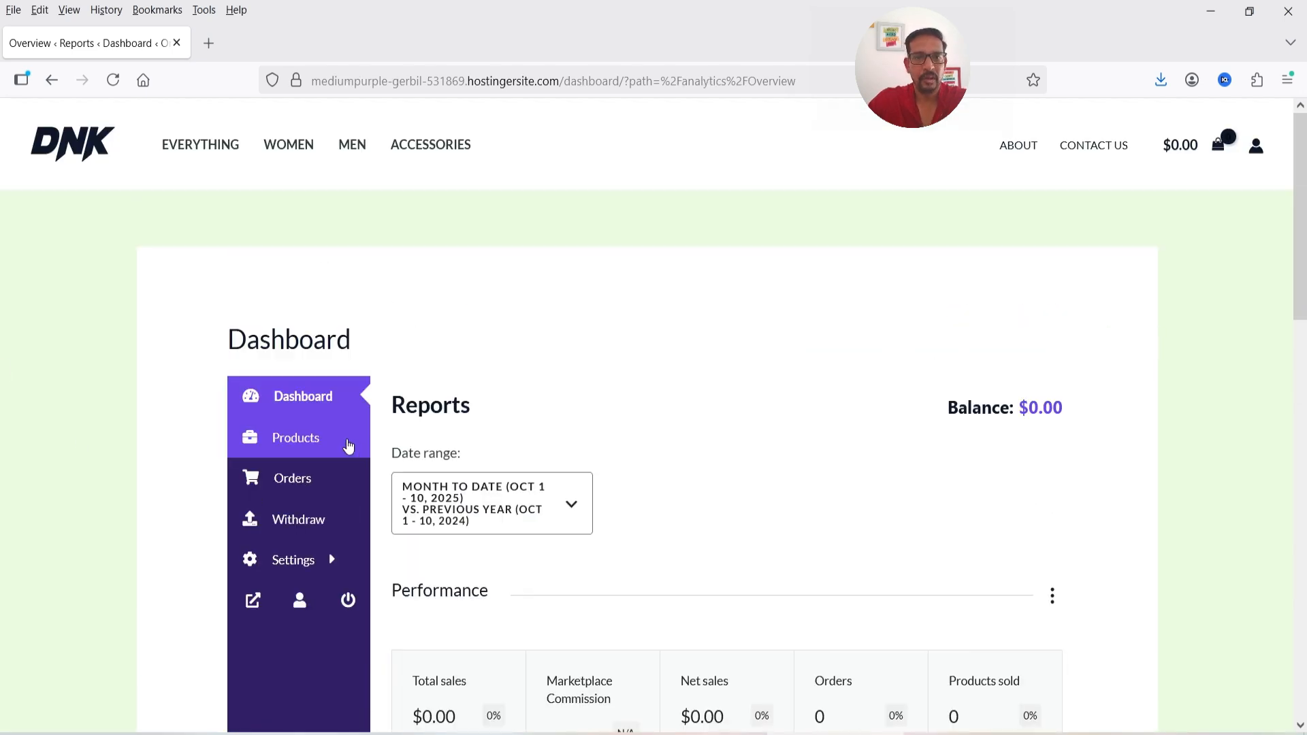
click(316, 440)
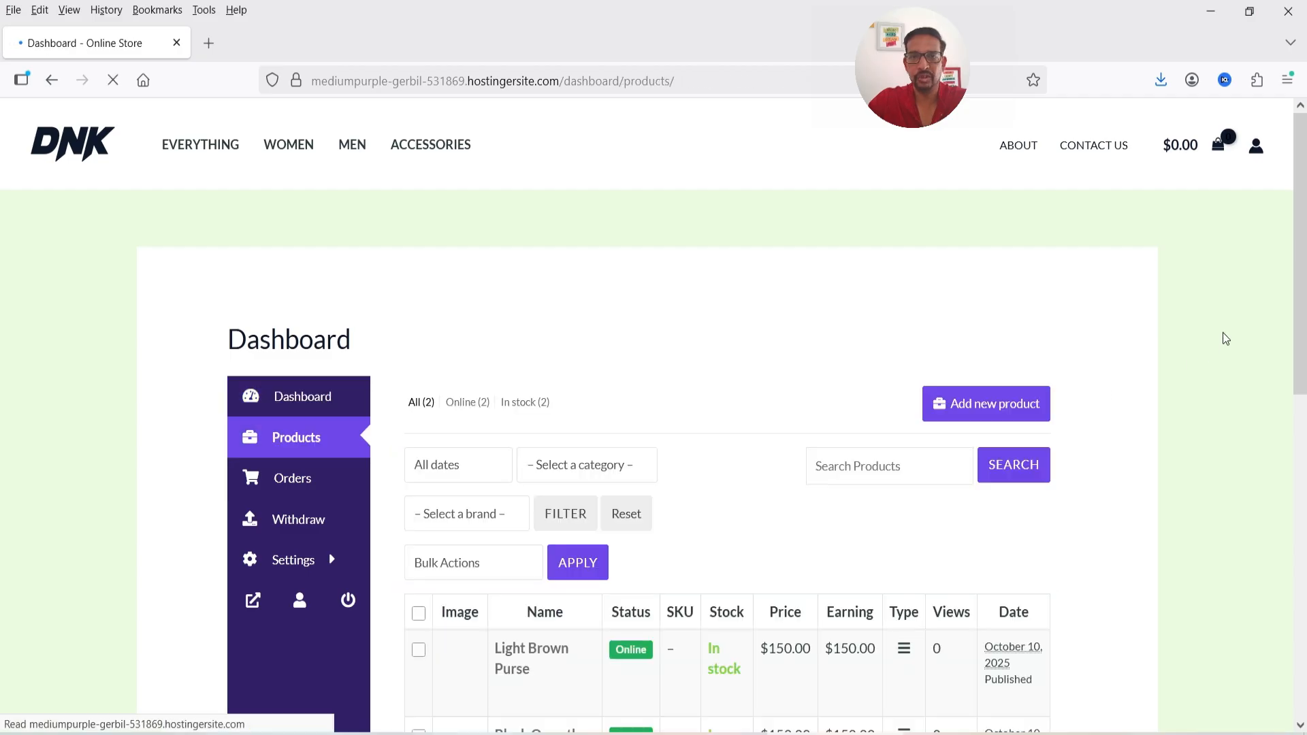
scroll(1212, 329, down, 3)
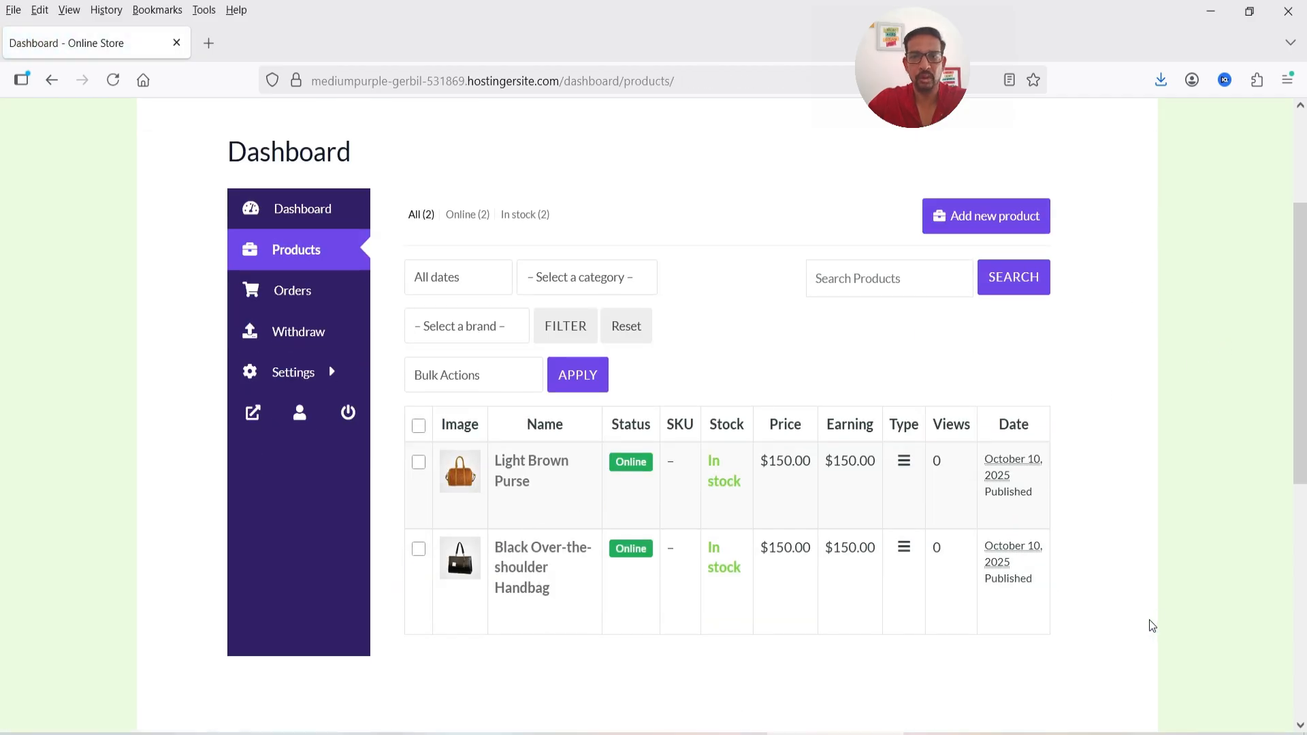
- Open the form for adding a new product and view its title field and available categories without changing the category
mouse_move(419, 470)
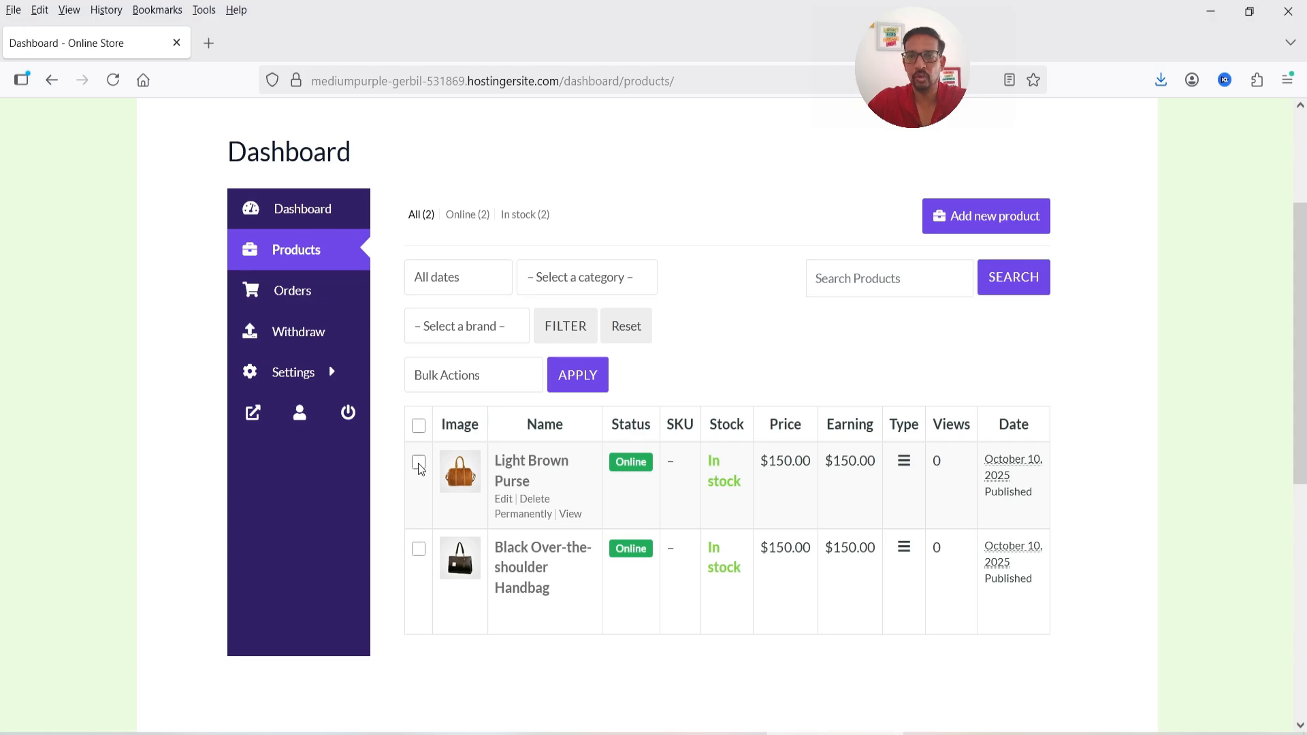
click(1001, 221)
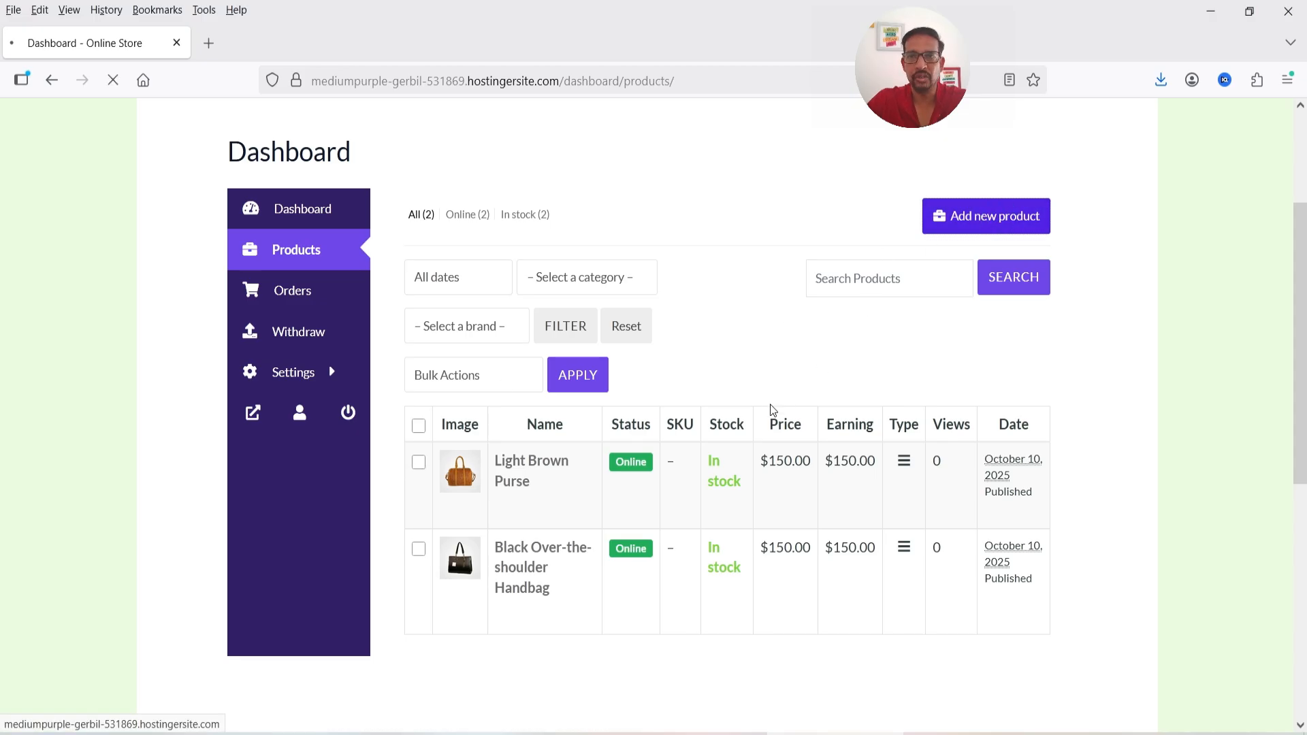
scroll(773, 410, down, 4)
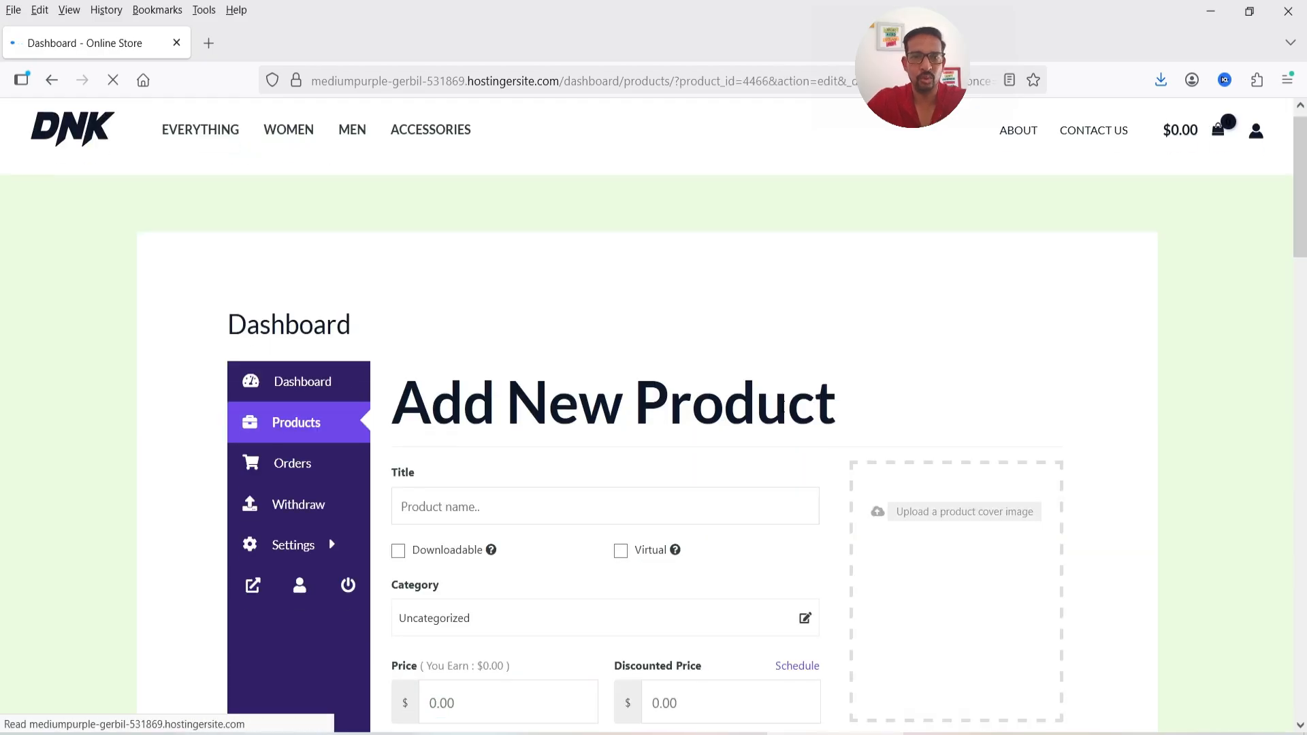
click(451, 241)
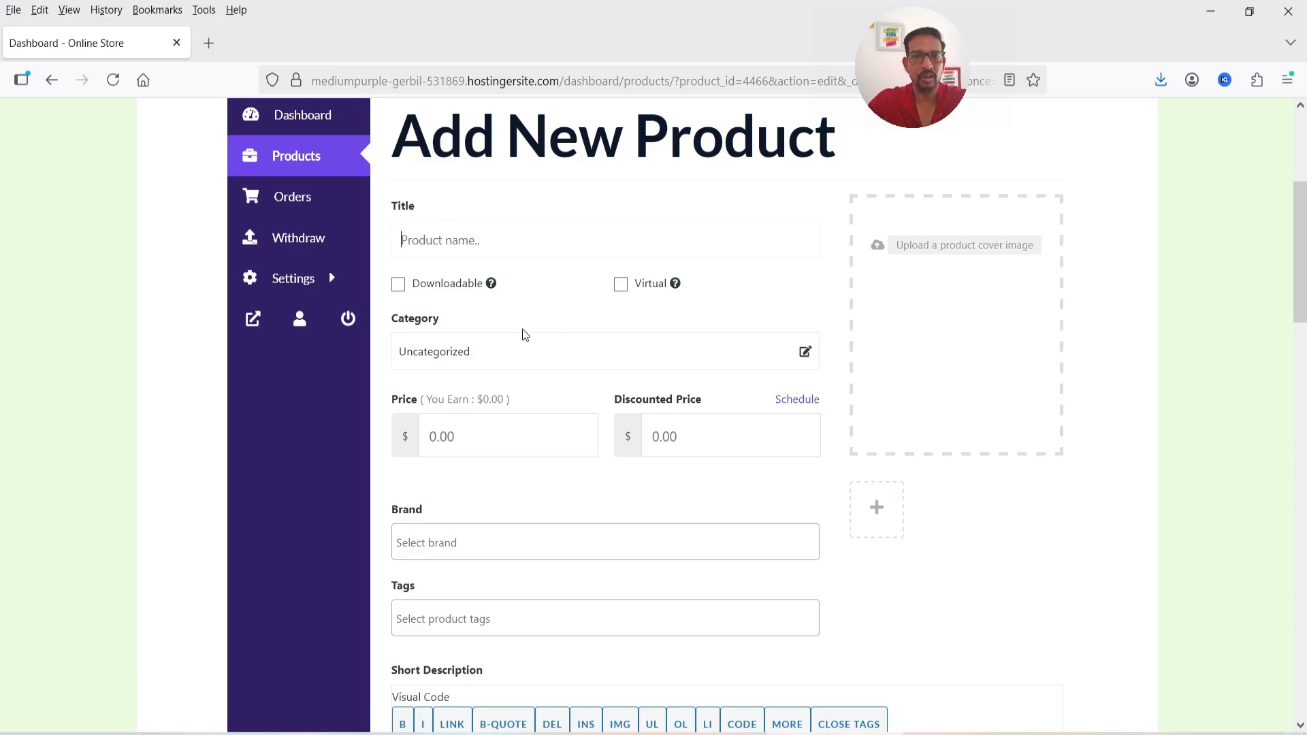
click(492, 352)
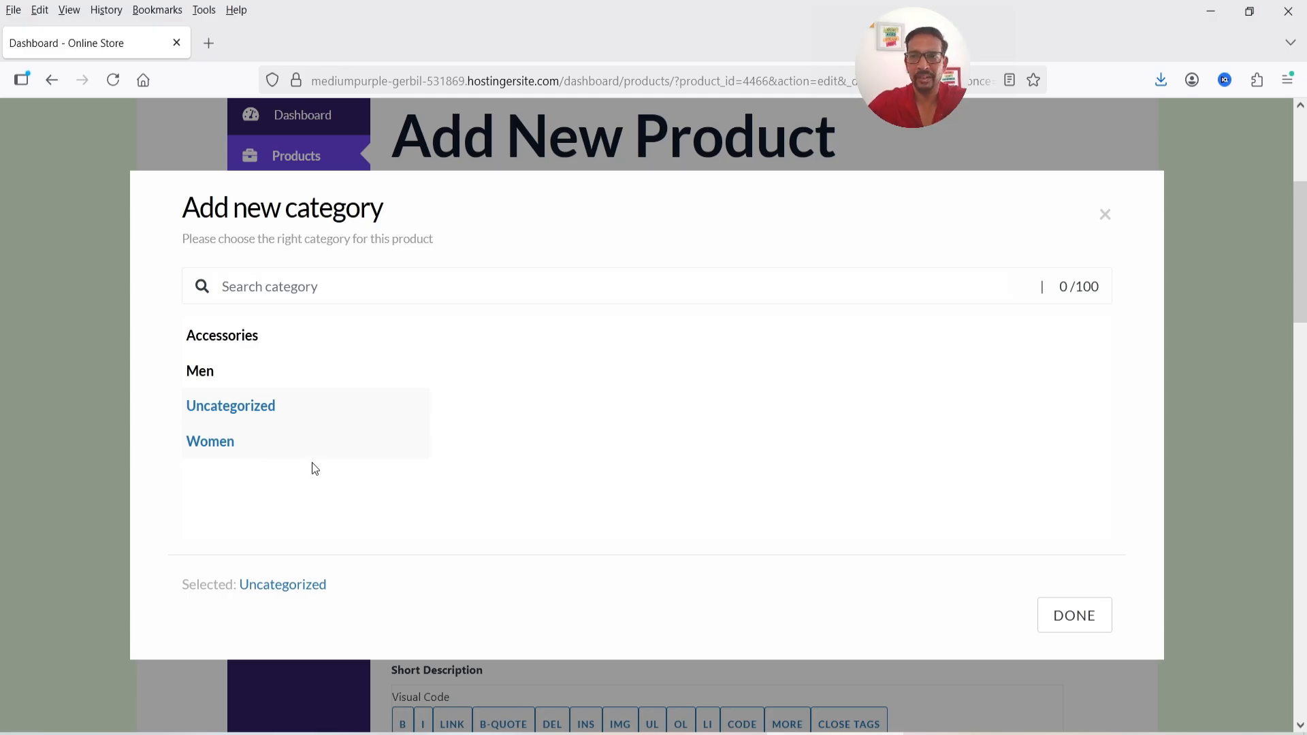
click(1105, 215)
- Examine the new product form's price, brand, tags, short description and description fields
scroll(495, 260, down, 3)
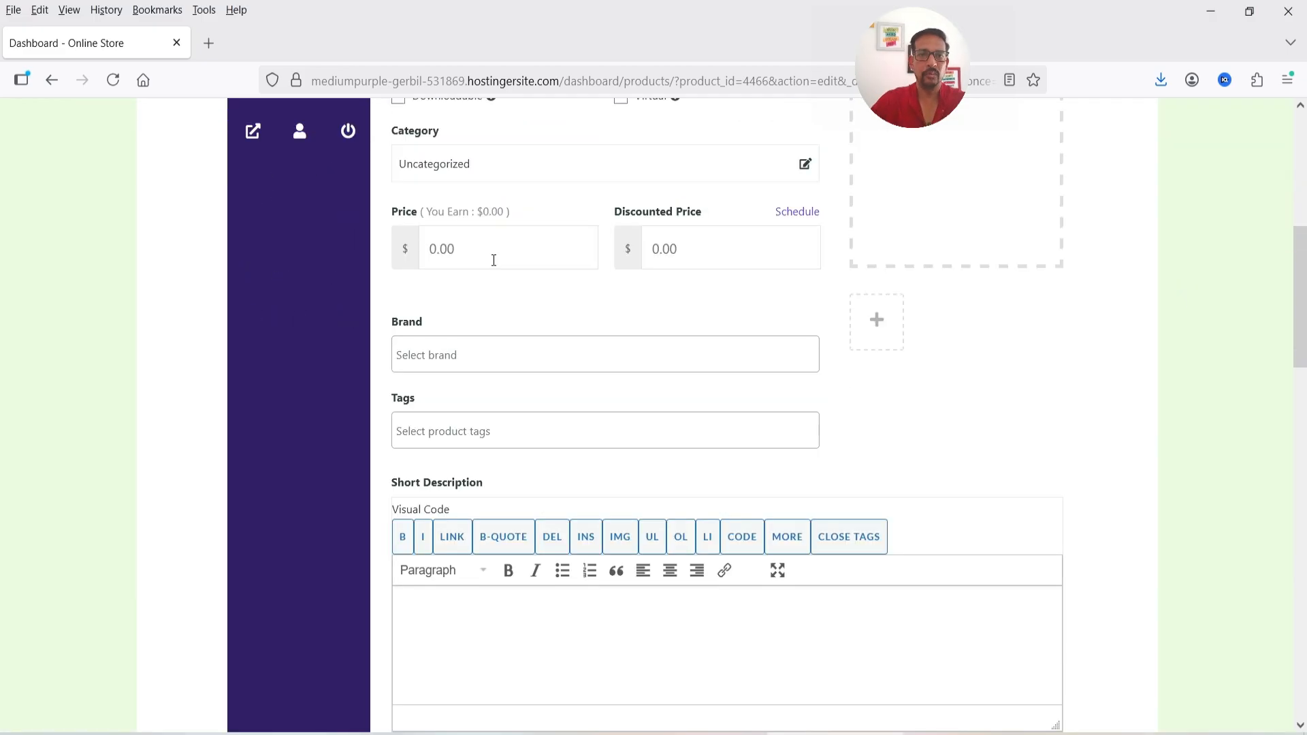
scroll(731, 231, down, 2)
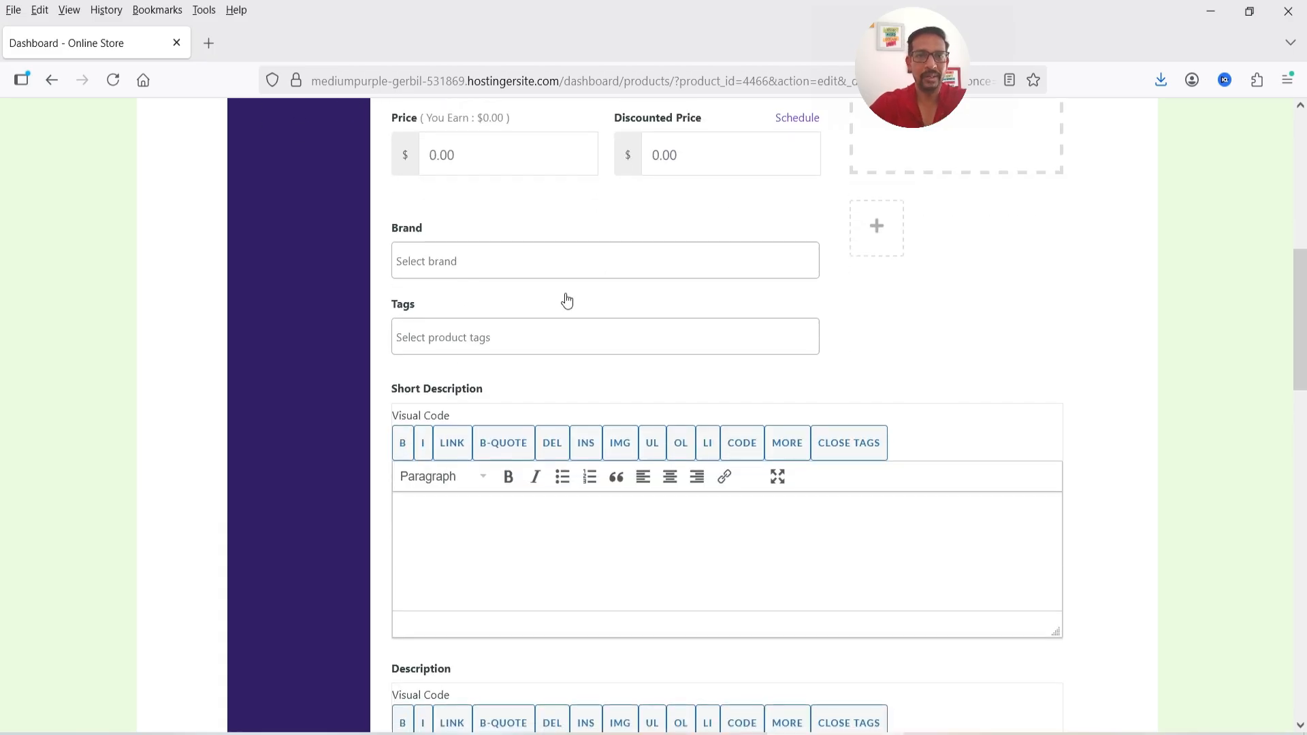
click(475, 258)
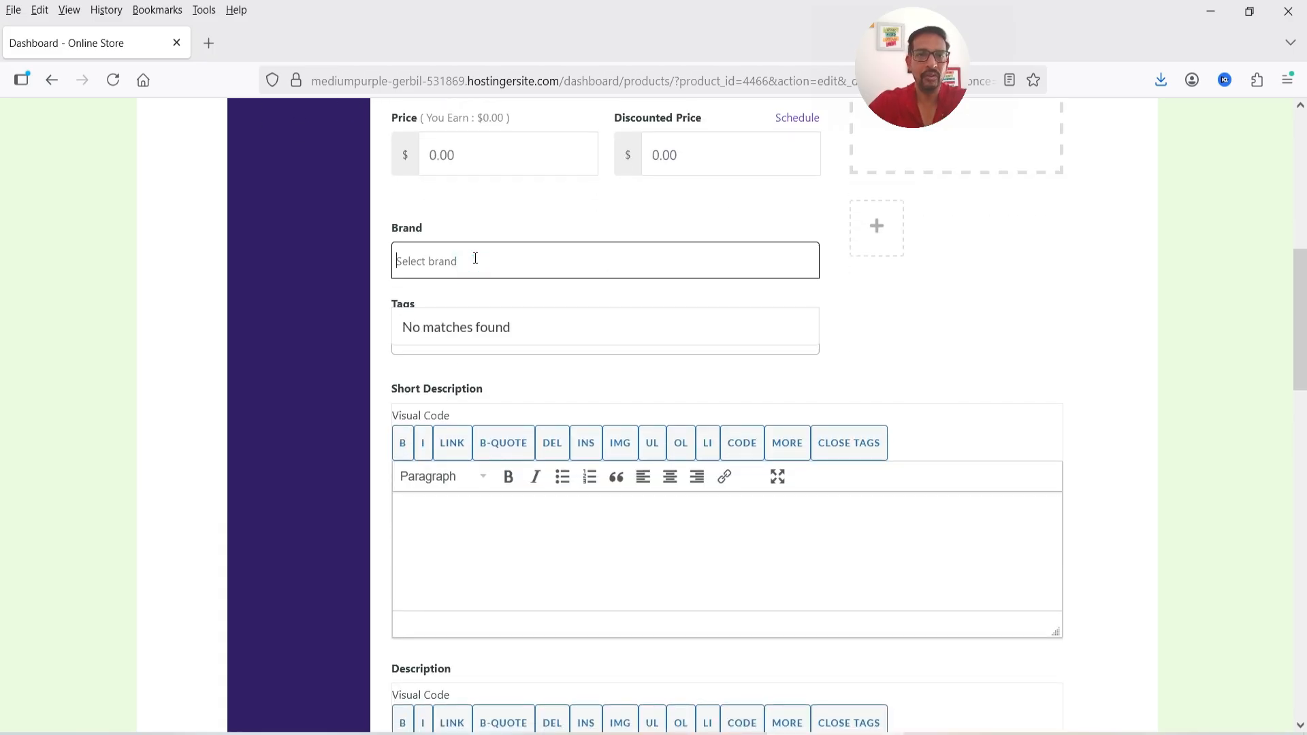
click(974, 285)
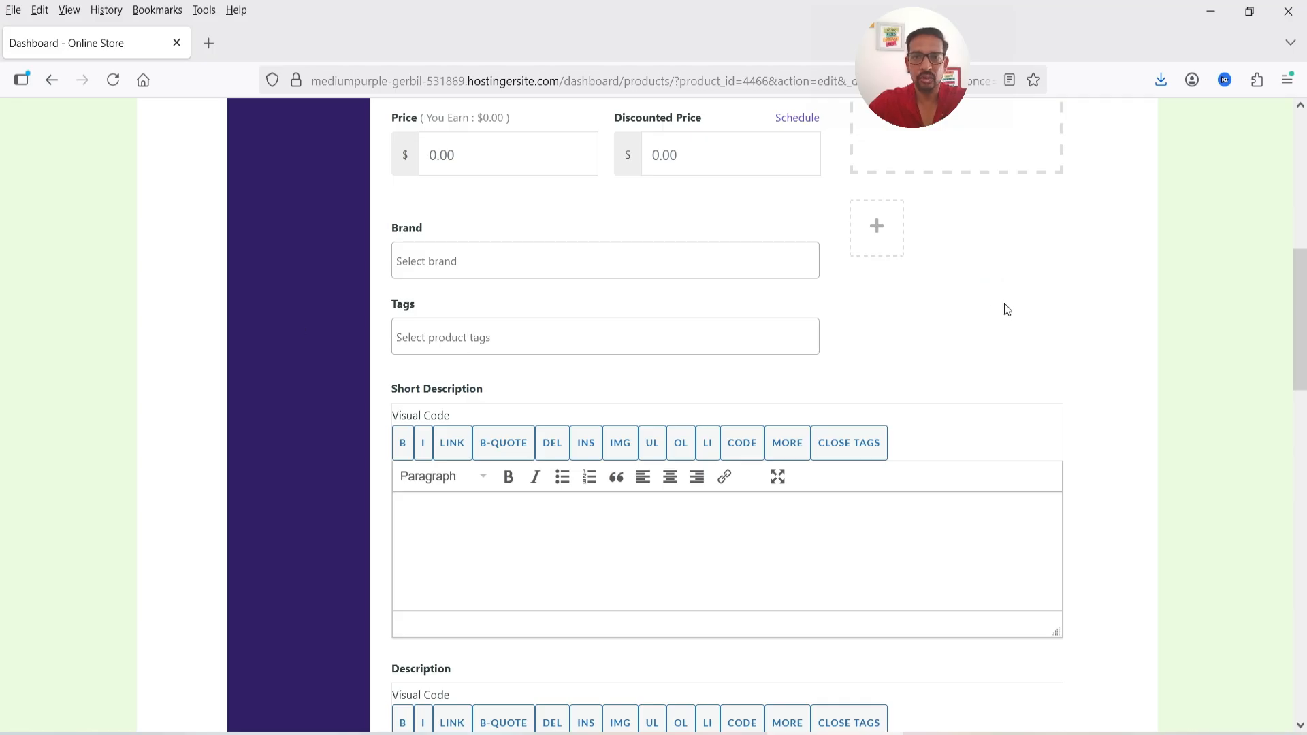
scroll(1007, 308, down, 3)
click(546, 372)
scroll(491, 376, down, 4)
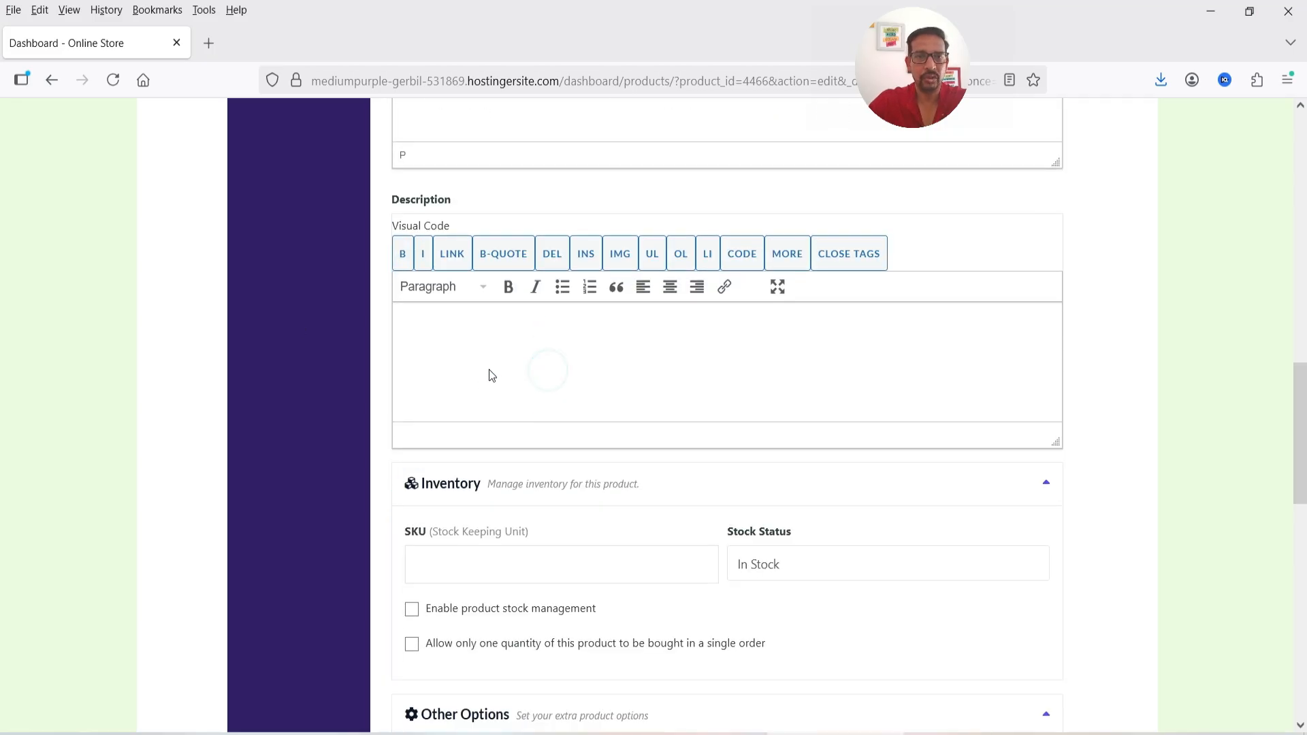
- Enable product stock management in the inventory section and review the stock, product status and review options
scroll(515, 349, down, 4)
click(456, 281)
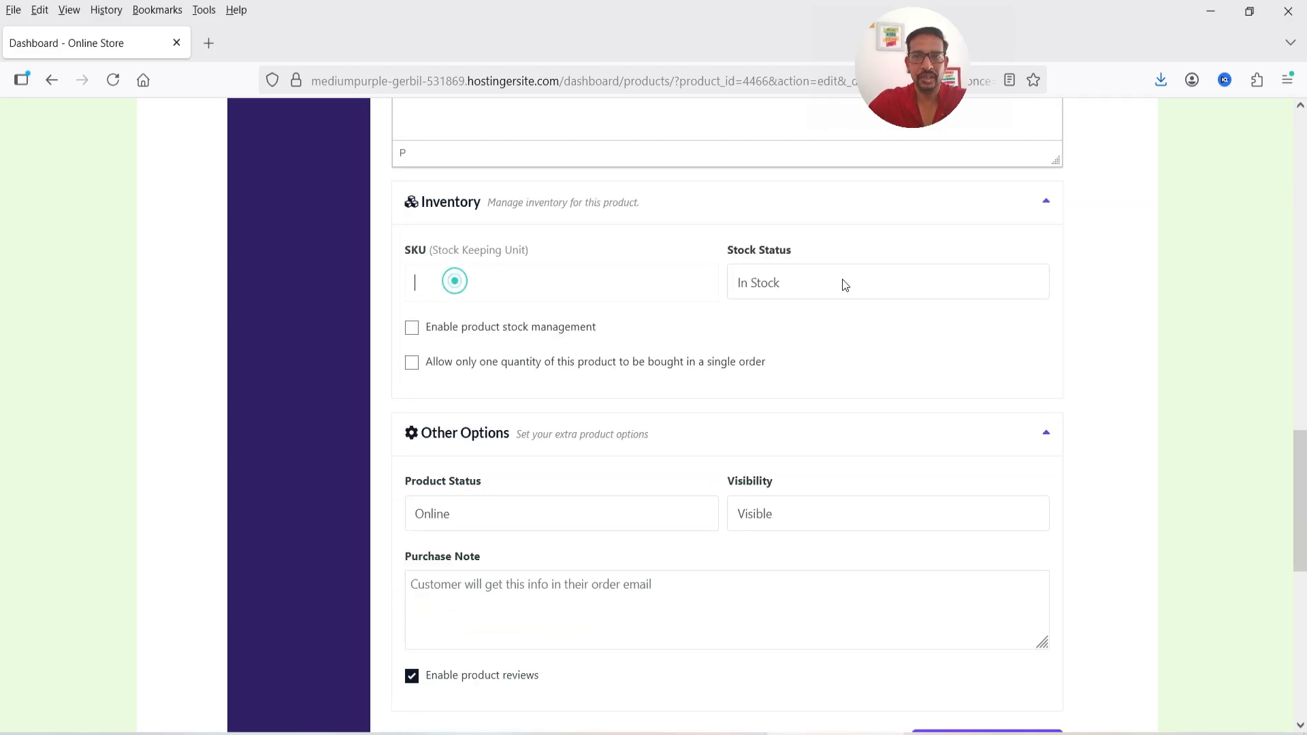
click(864, 283)
click(488, 331)
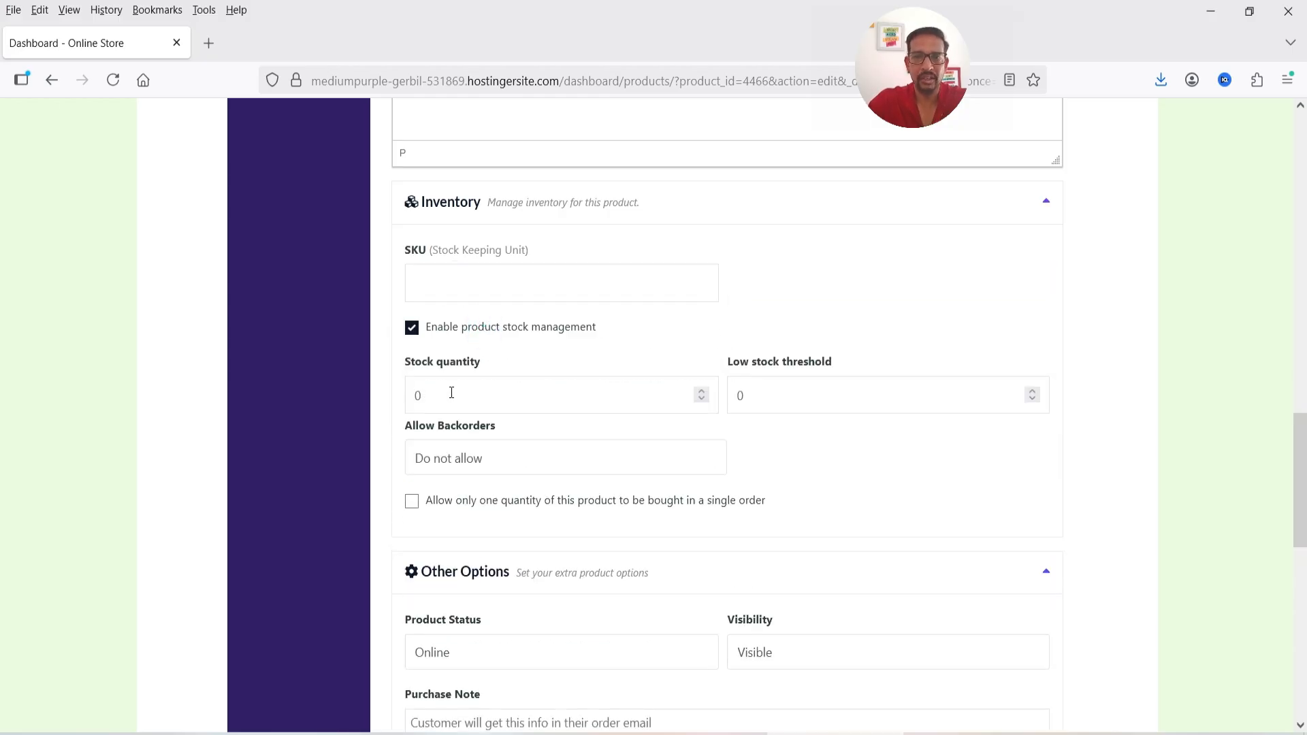
scroll(451, 393, down, 4)
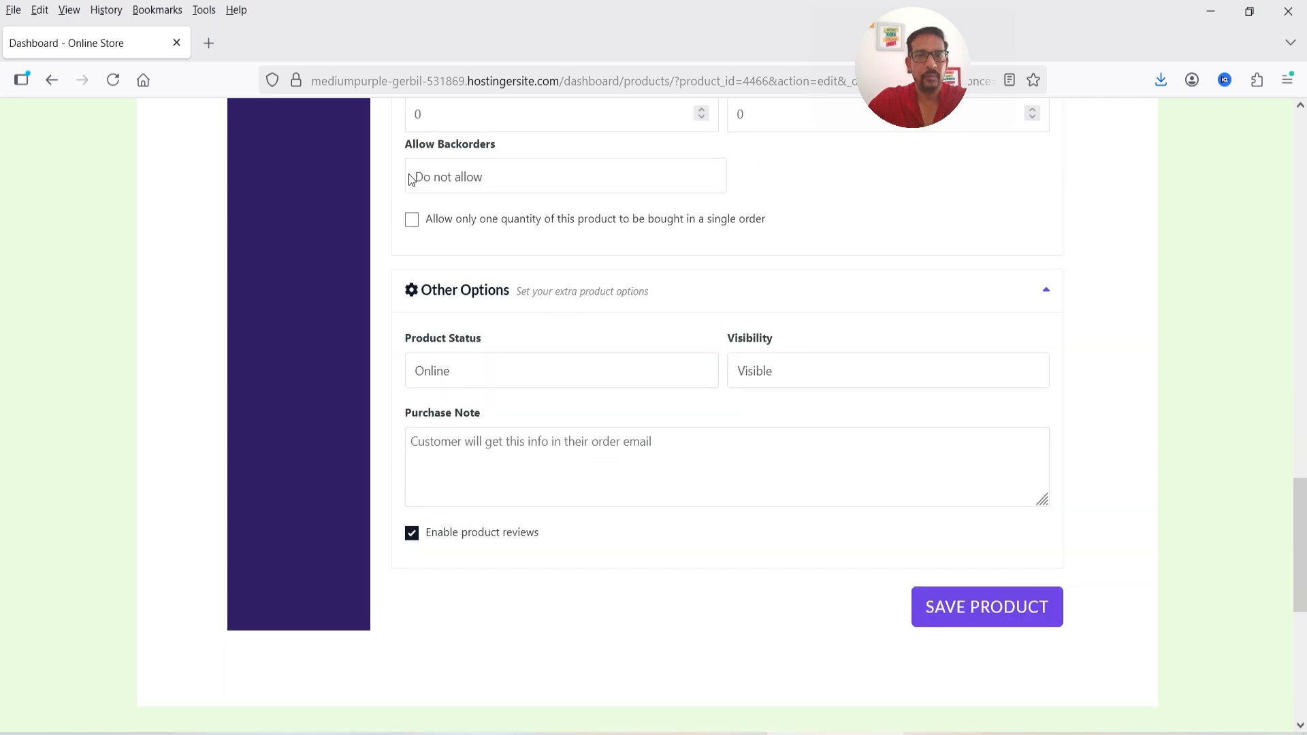
click(446, 365)
scroll(487, 539, up, 1)
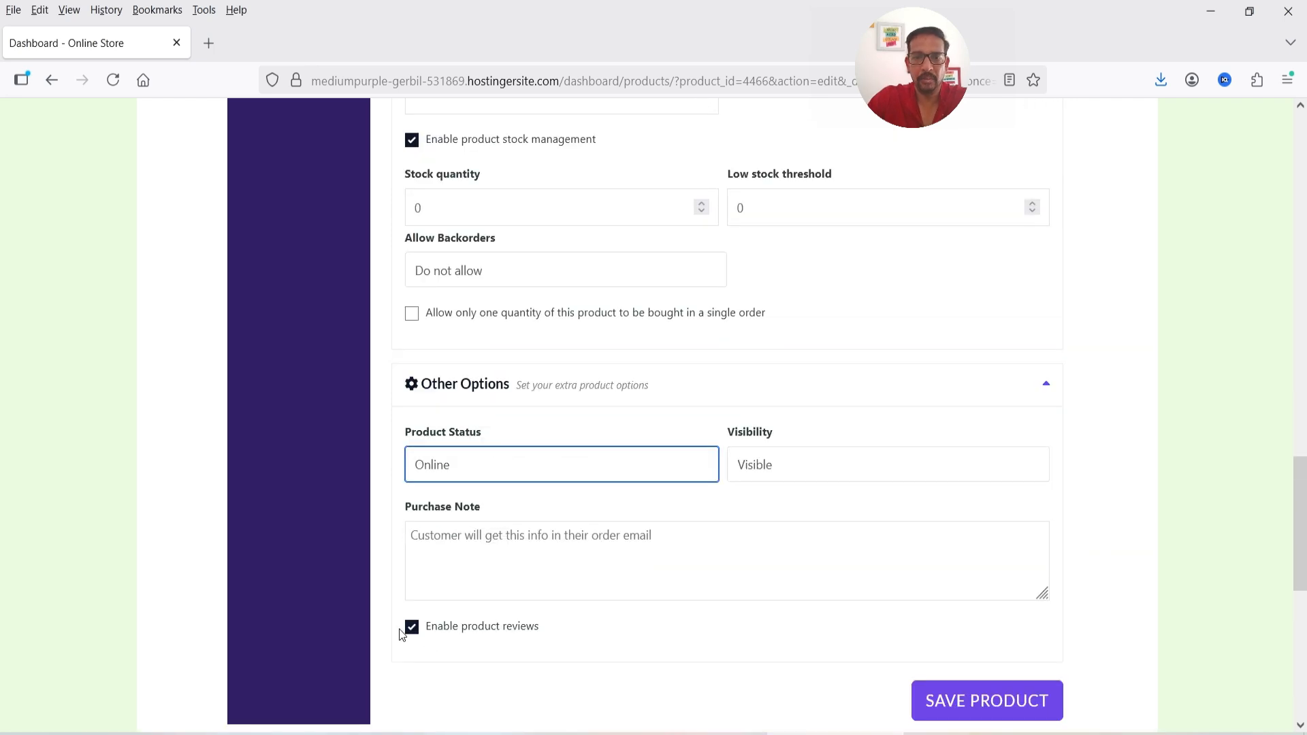
scroll(1202, 359, up, 15)
- Open the product gallery image dialog, compare its file upload and media library views, and close it without adding an image
scroll(1089, 361, down, 4)
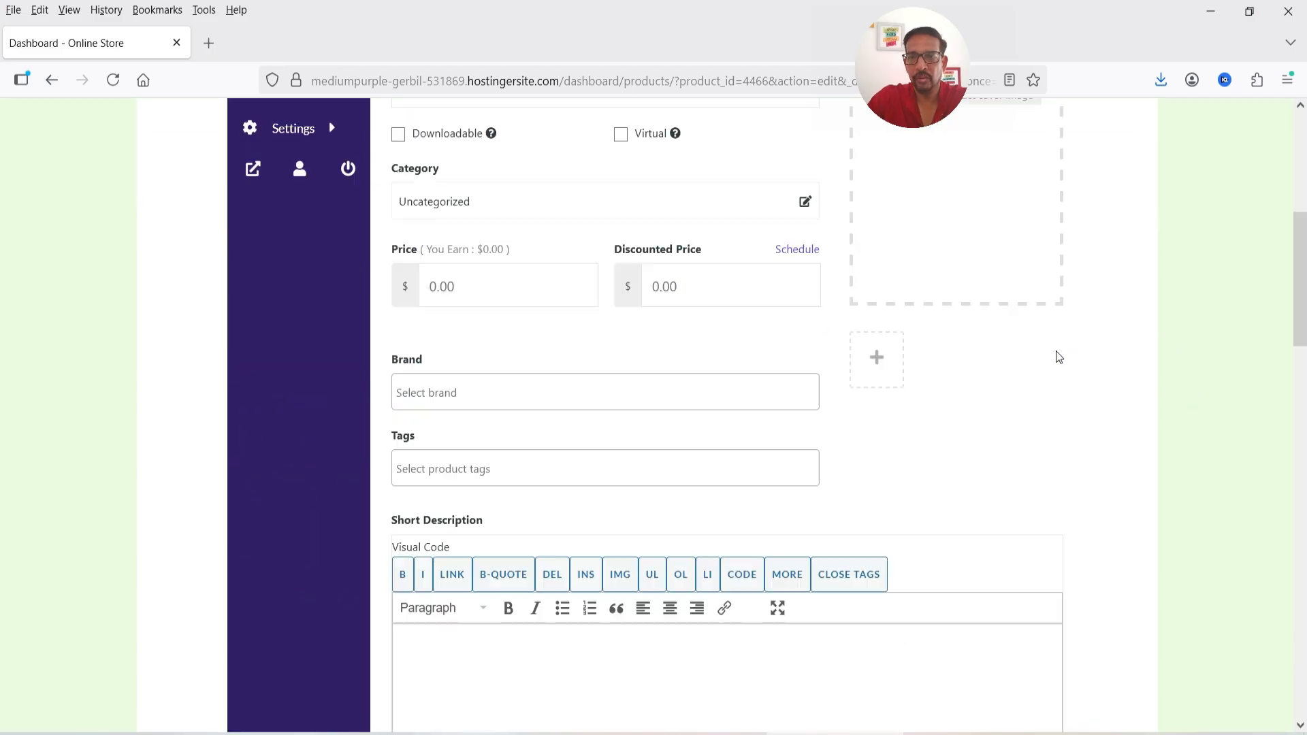
scroll(1049, 347, up, 3)
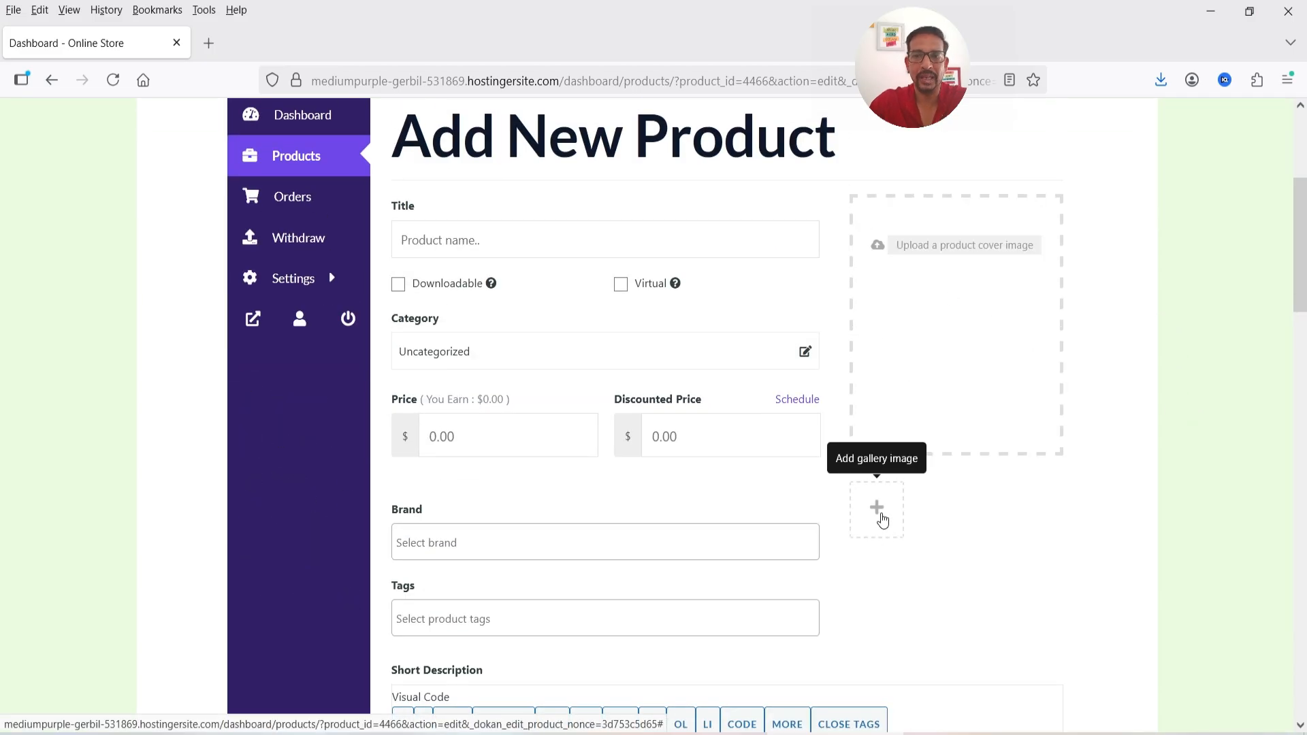
click(878, 512)
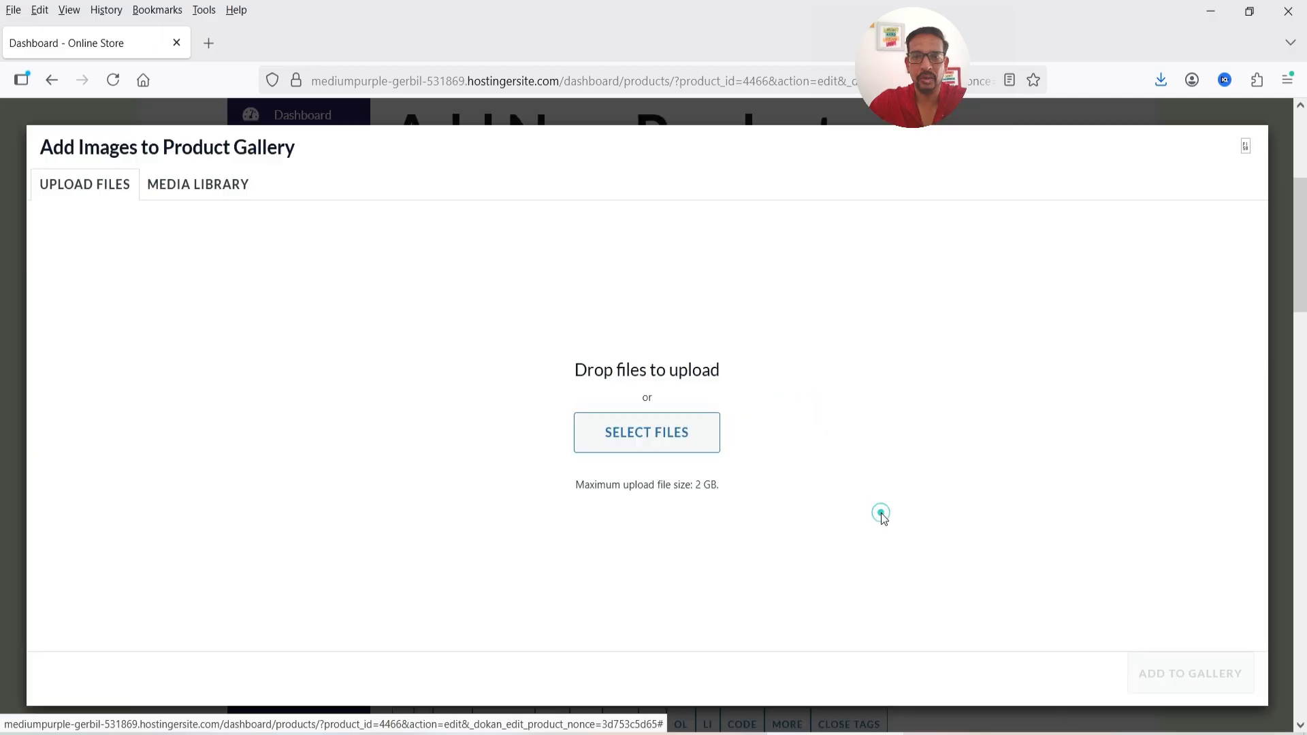
click(209, 196)
click(60, 191)
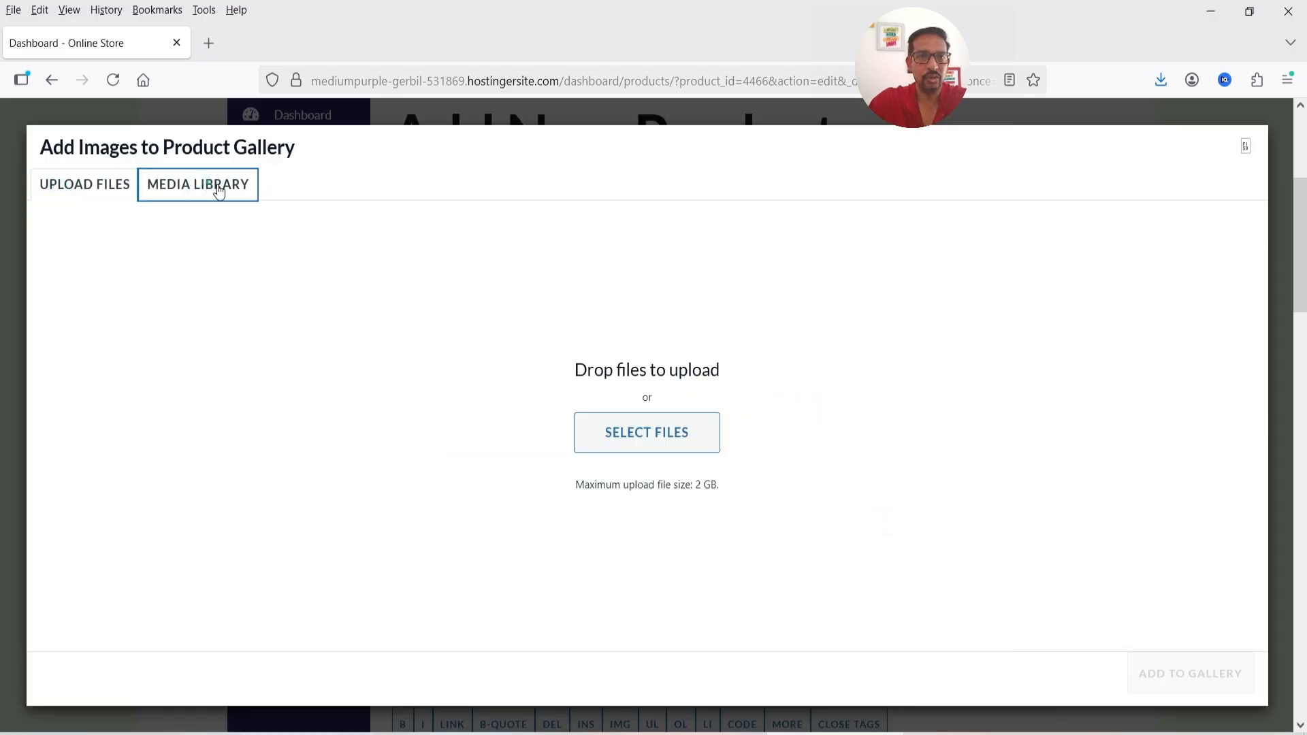
click(219, 193)
click(80, 184)
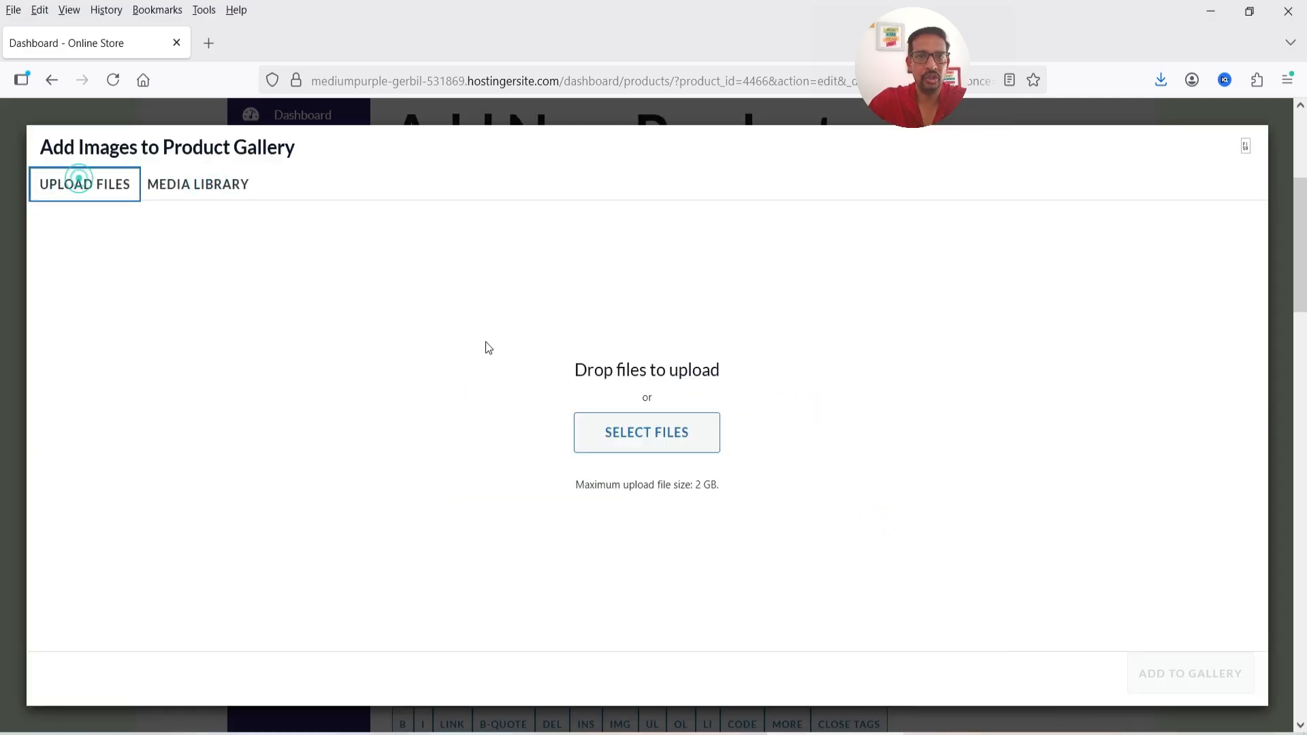
click(174, 199)
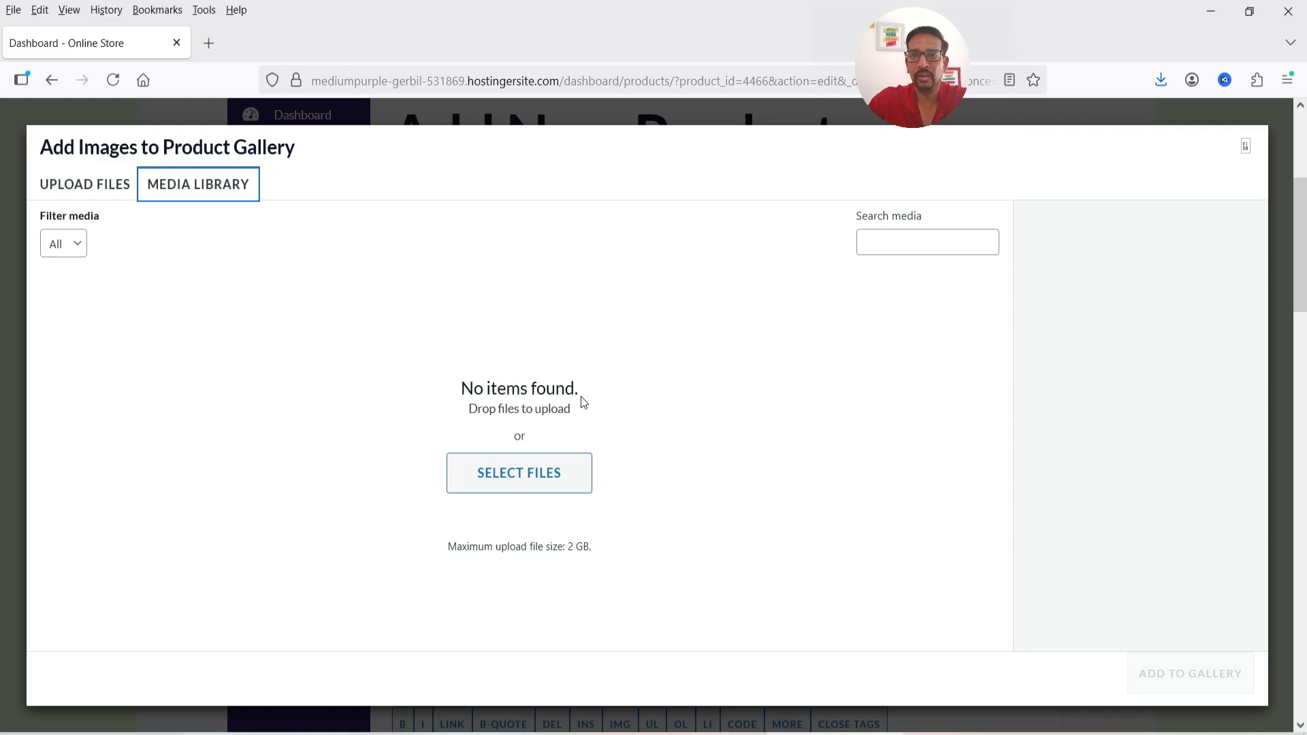
click(1247, 150)
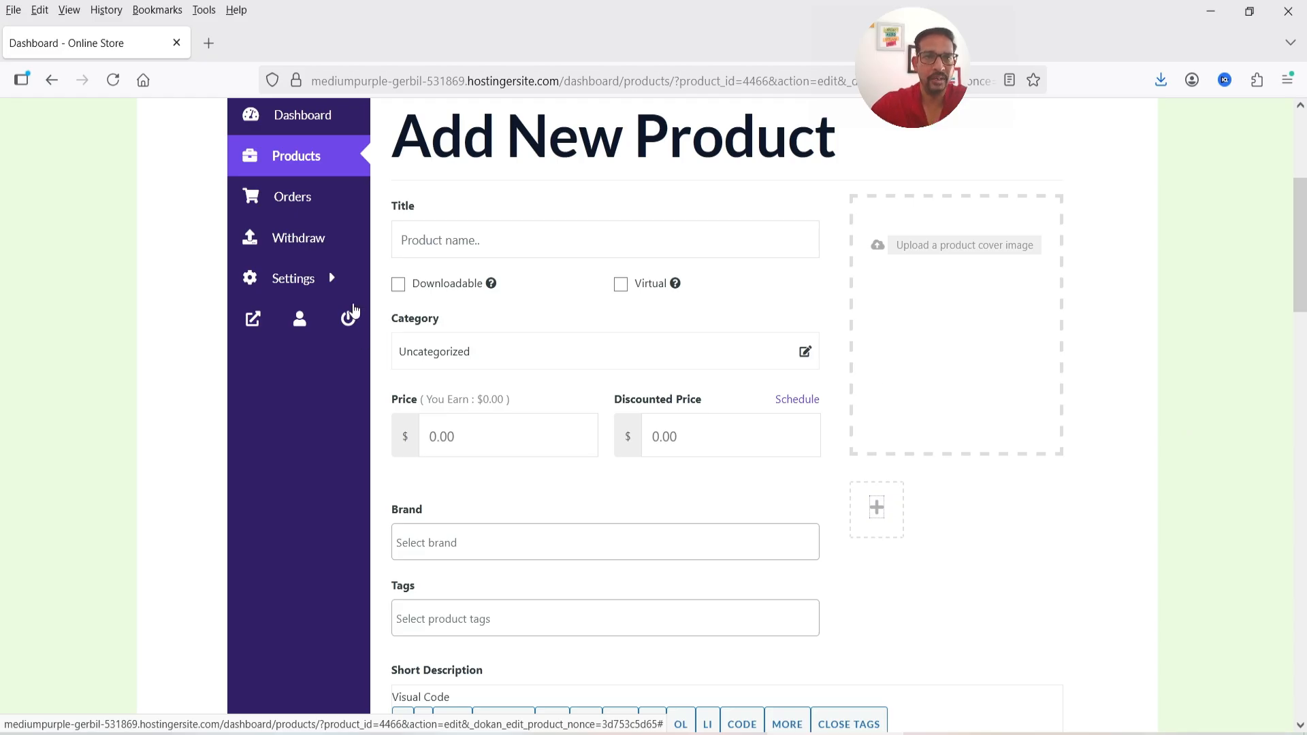
- View the vendor's orders page, and check the balance, payment details and payment methods on the withdraw page
click(318, 198)
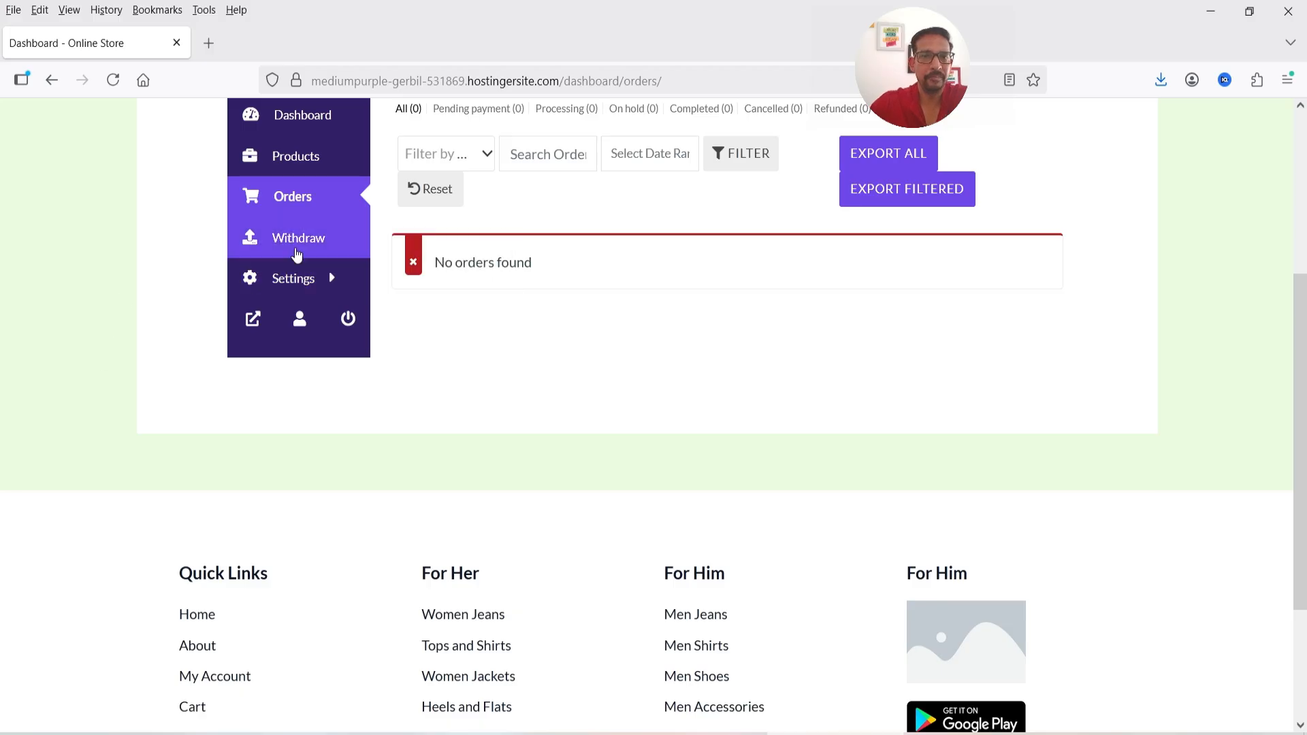
click(303, 250)
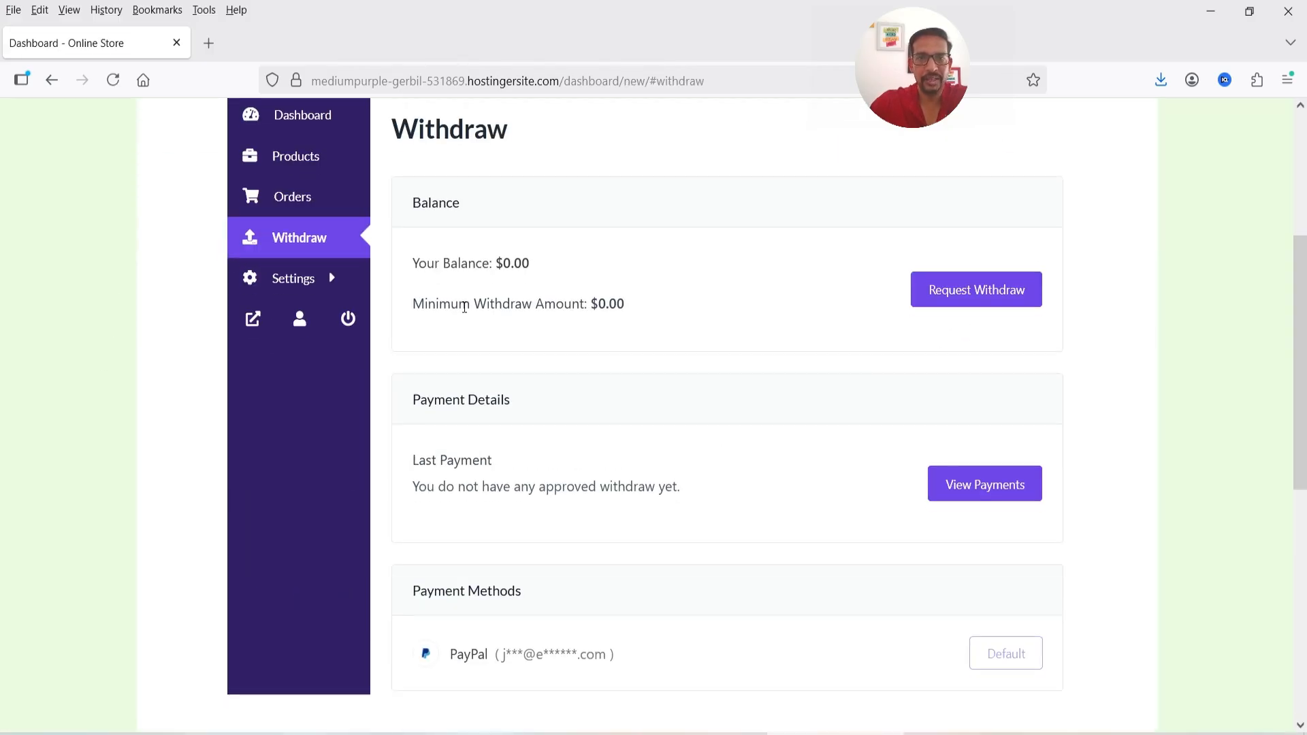
scroll(517, 338, down, 2)
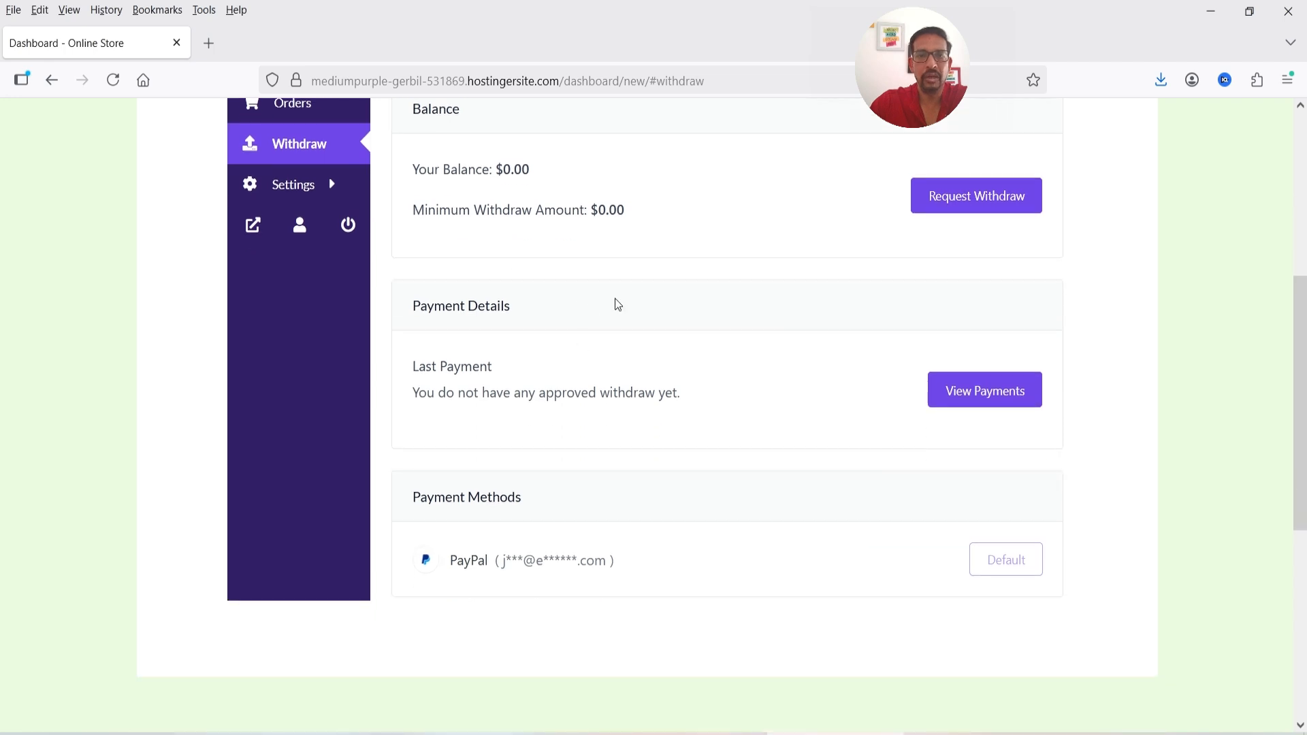
scroll(530, 339, down, 2)
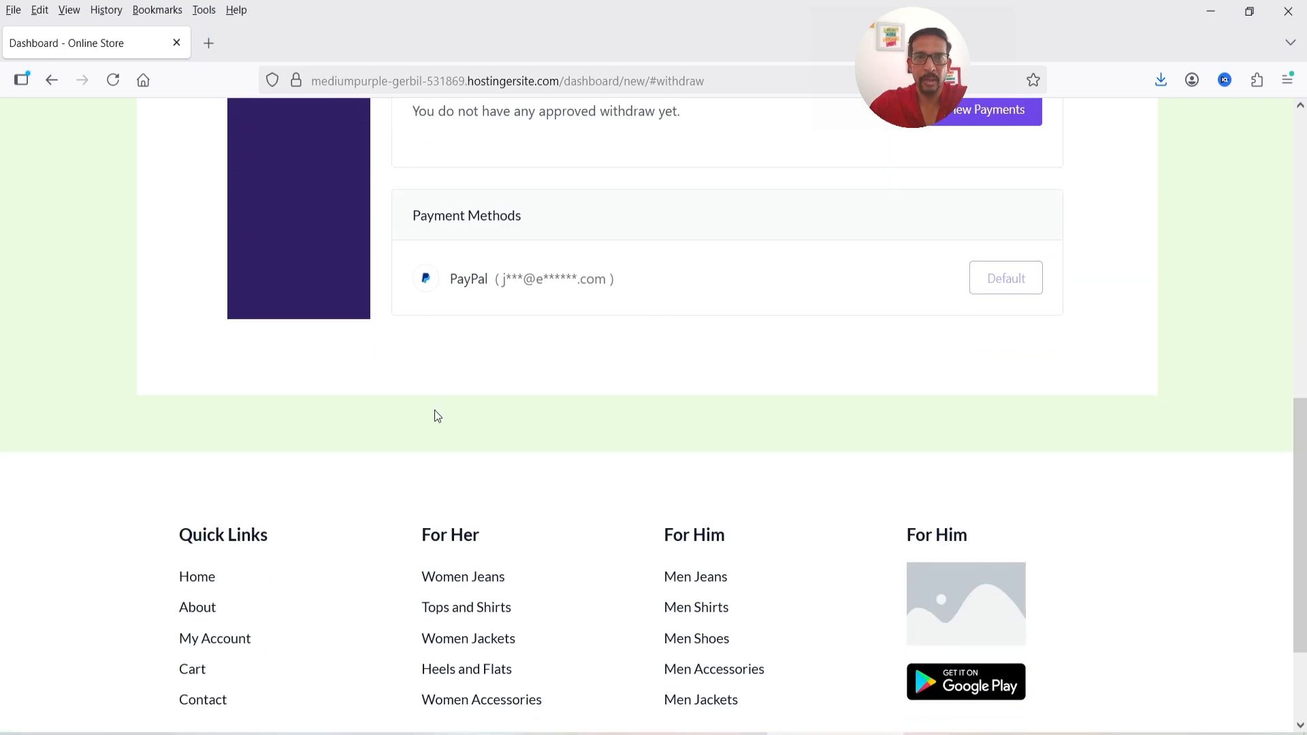
scroll(438, 413, up, 5)
- Open the vendor's store settings and review the banner, profile picture, store name and address fields
click(437, 248)
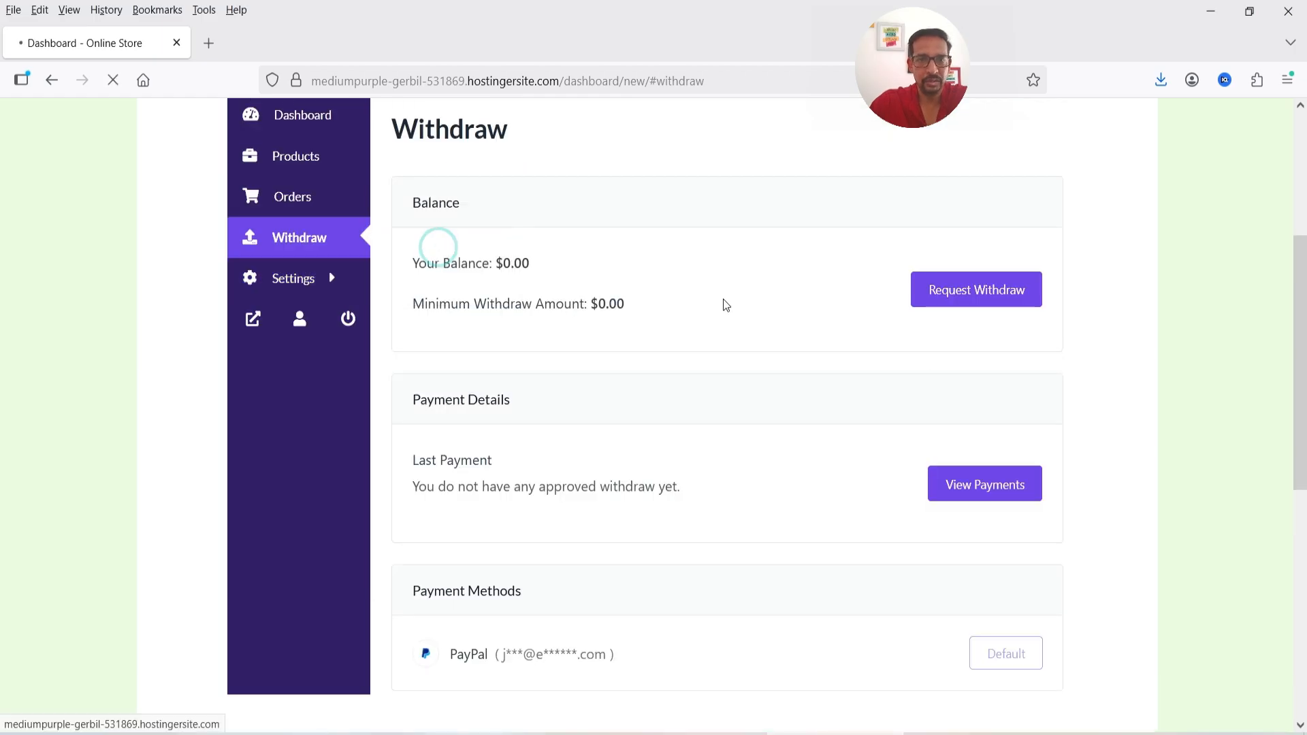
scroll(723, 302, down, 5)
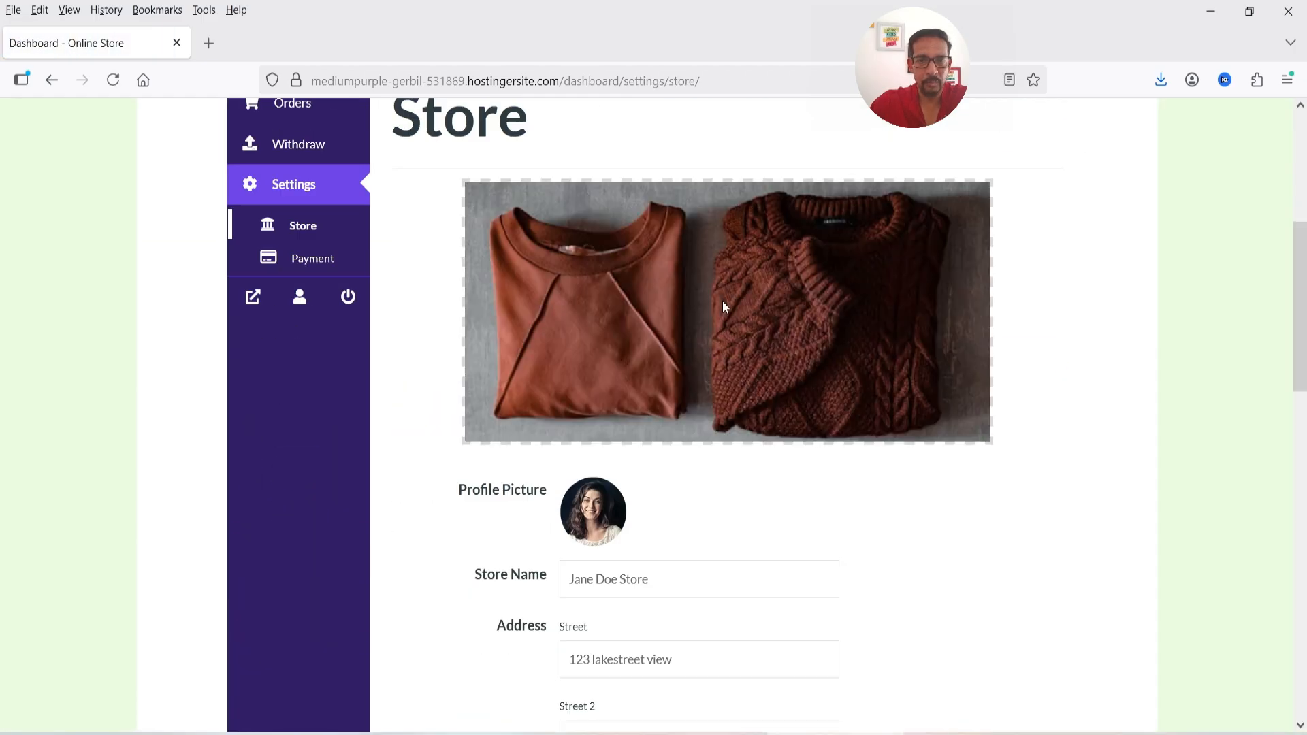
scroll(651, 361, down, 12)
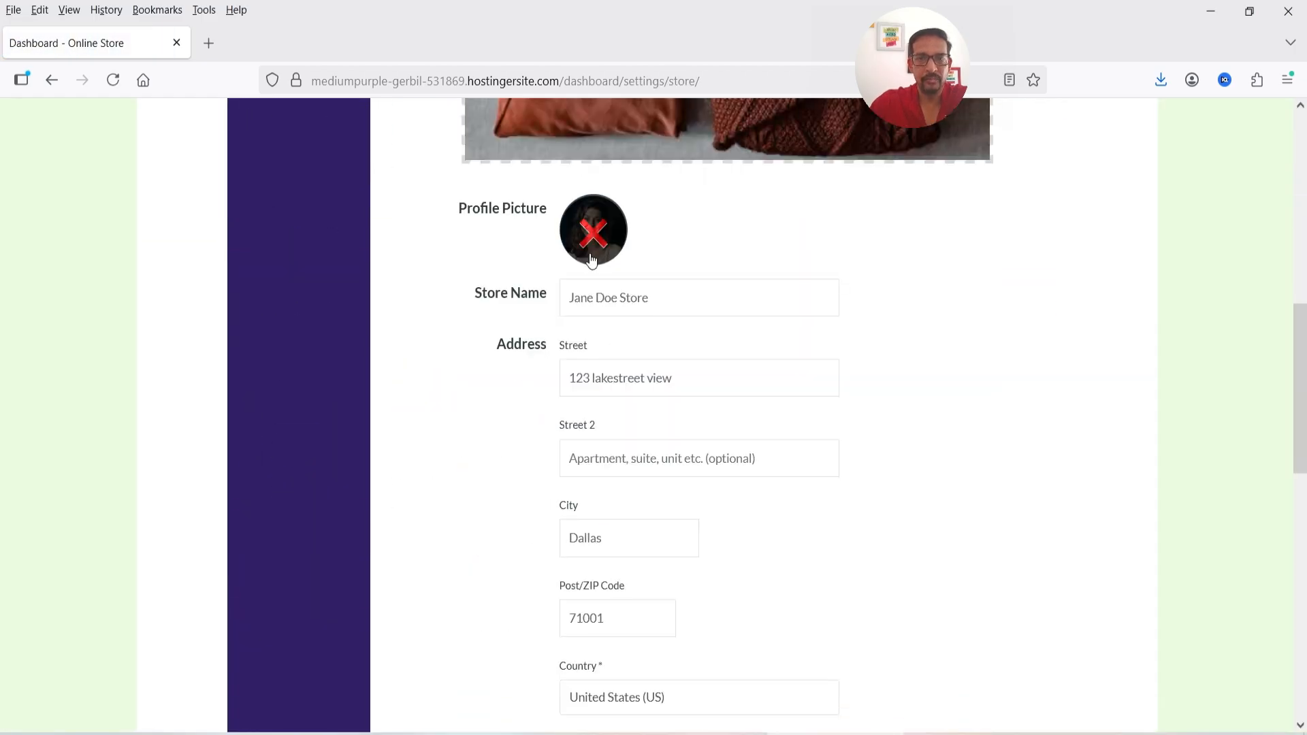
scroll(615, 306, up, 3)
scroll(613, 314, up, 14)
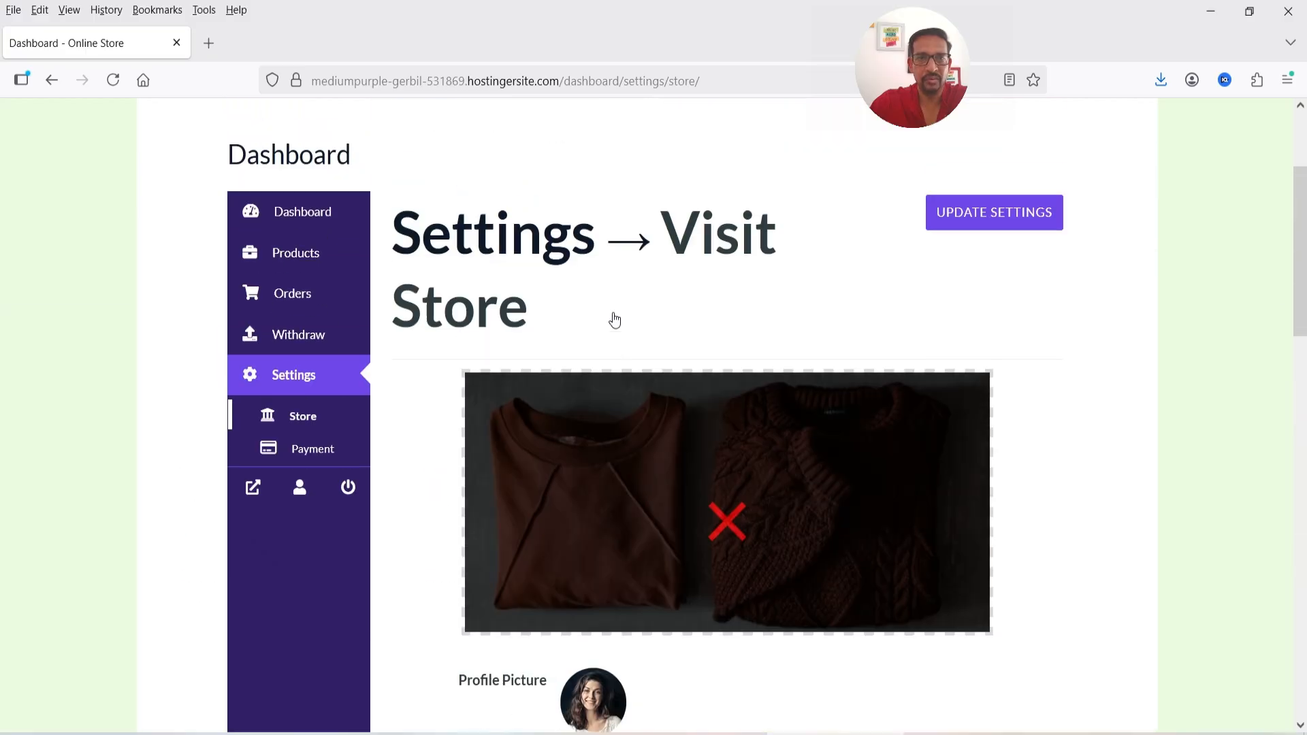
- Visit the vendor's public store from the dashboard, look over its banner and products, and close that page
click(256, 488)
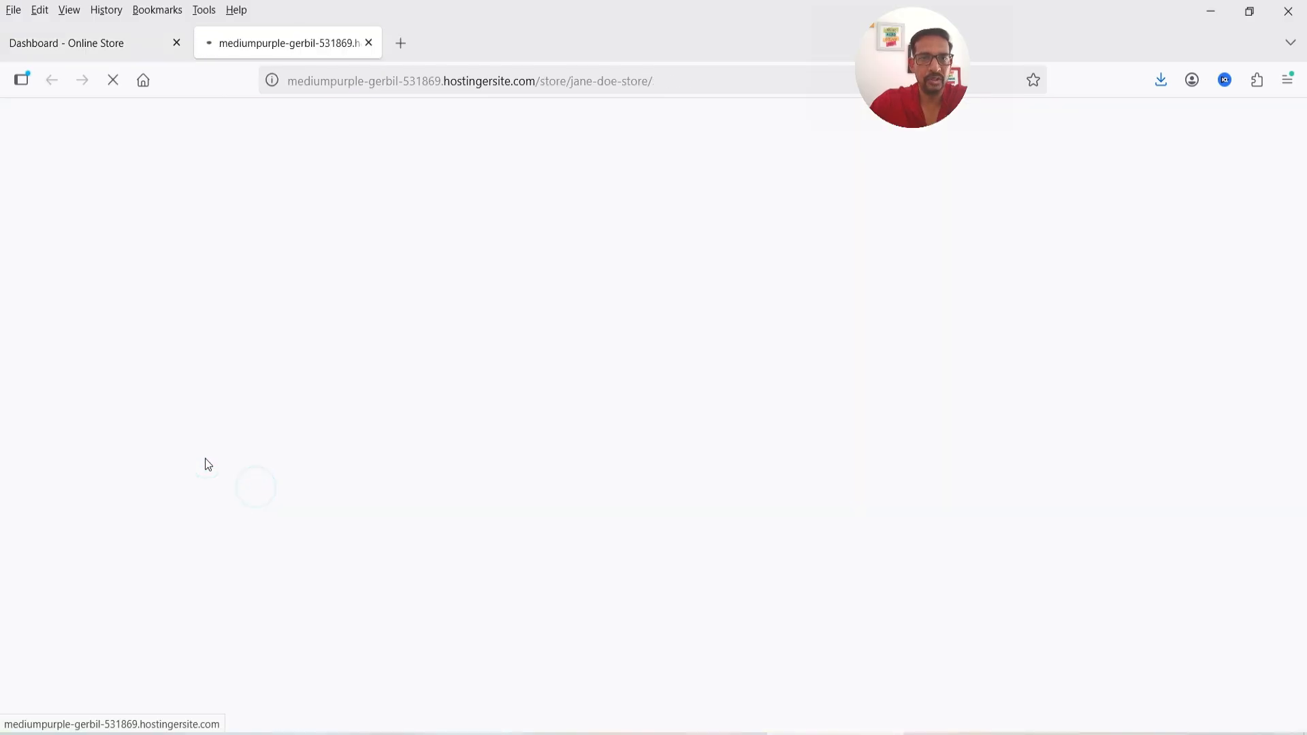
scroll(623, 322, down, 5)
scroll(1067, 233, down, 10)
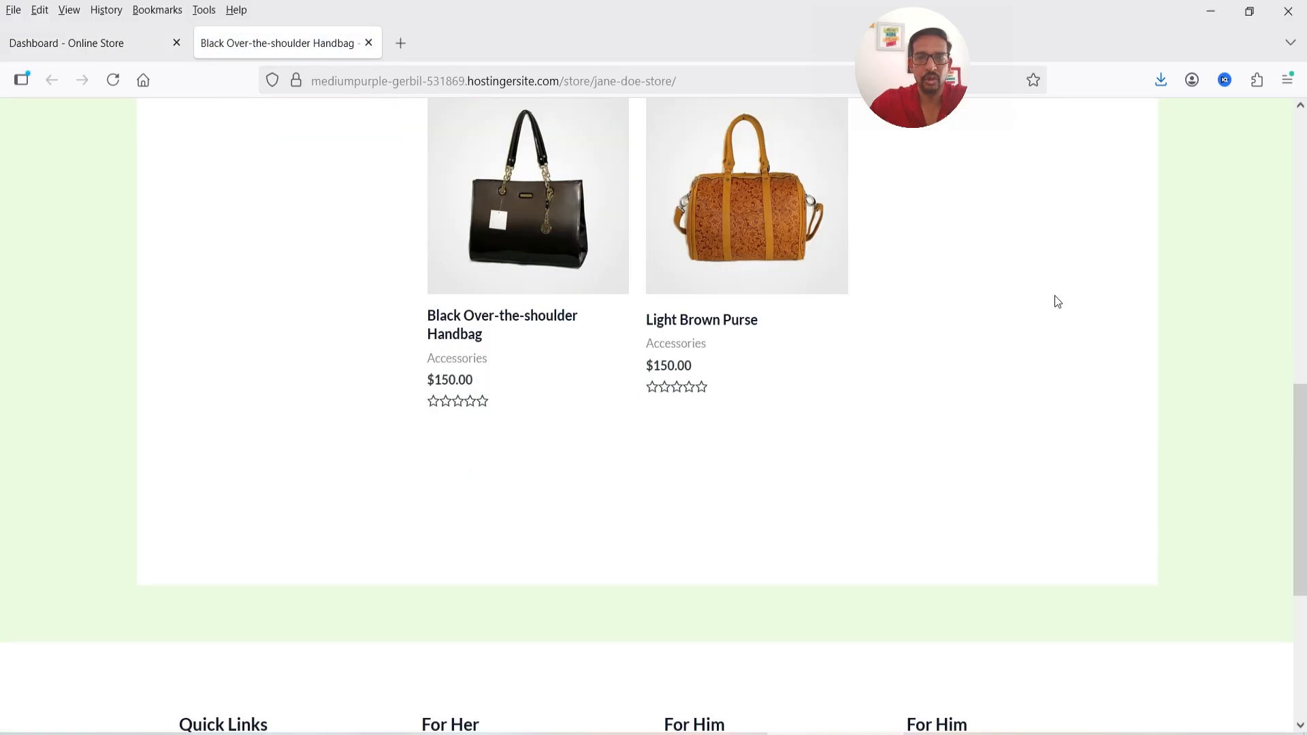
scroll(1042, 284, up, 14)
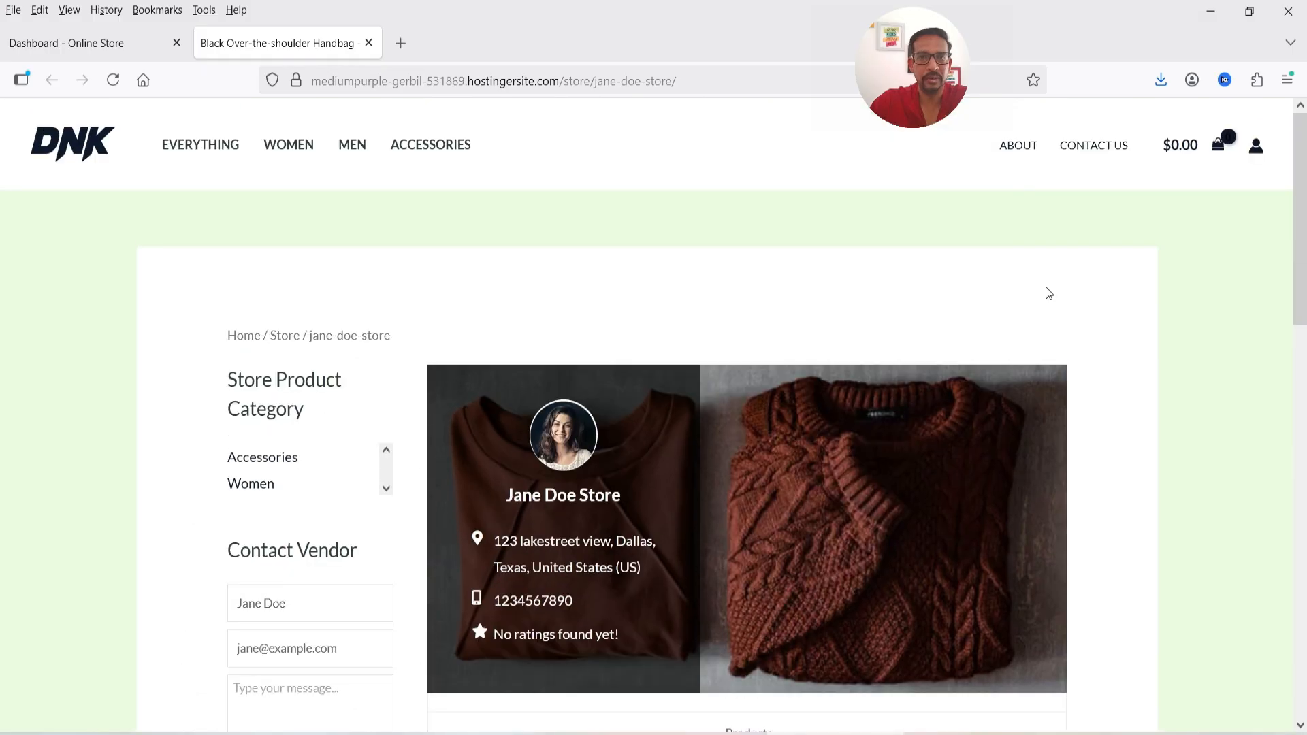
key(ctrl+w)
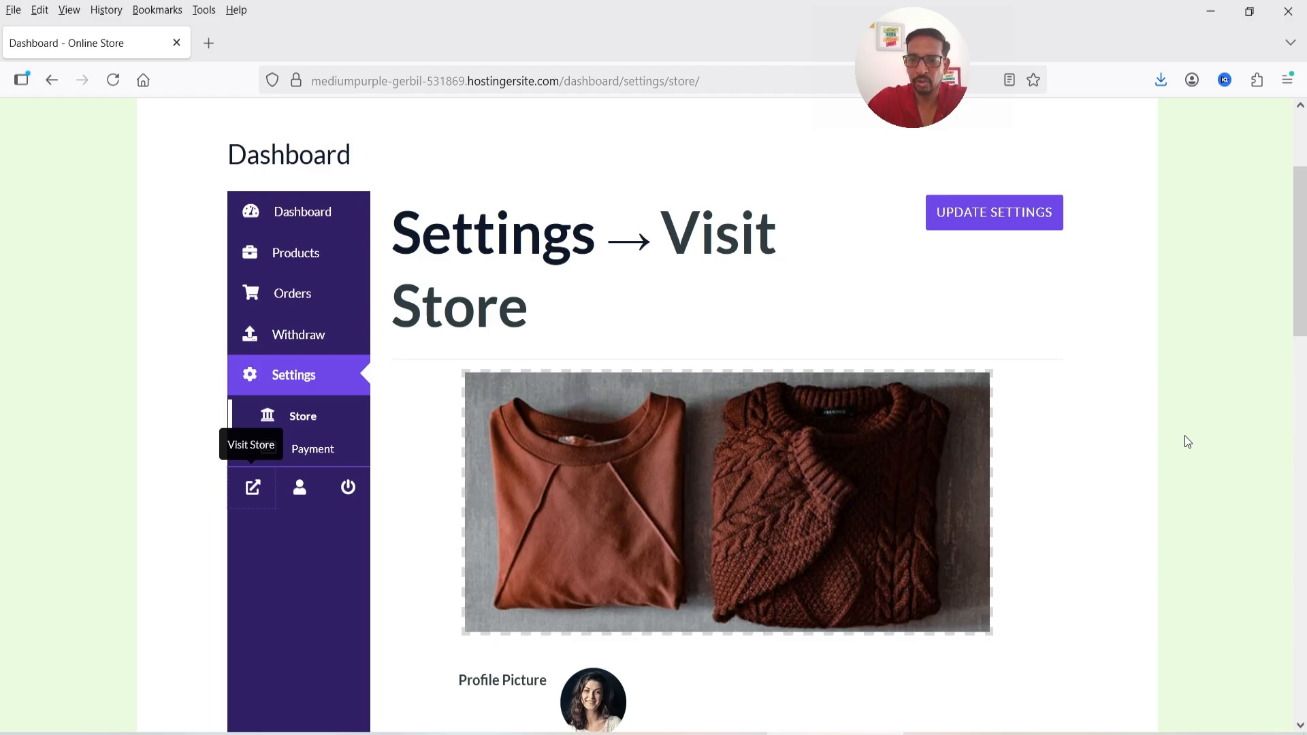
- Switch back to the browser with the WordPress admin and open Dokan's Modules page
key(alt+Tab)
scroll(827, 379, up, 3)
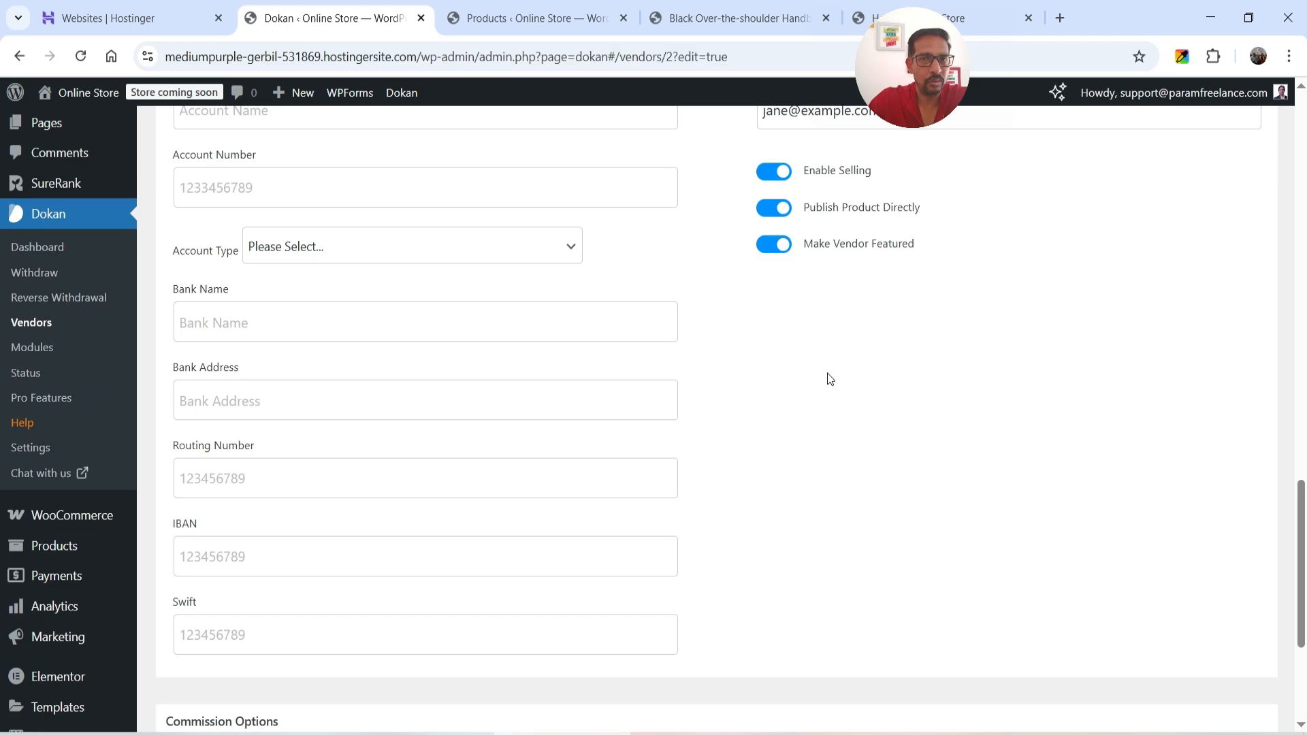
click(30, 350)
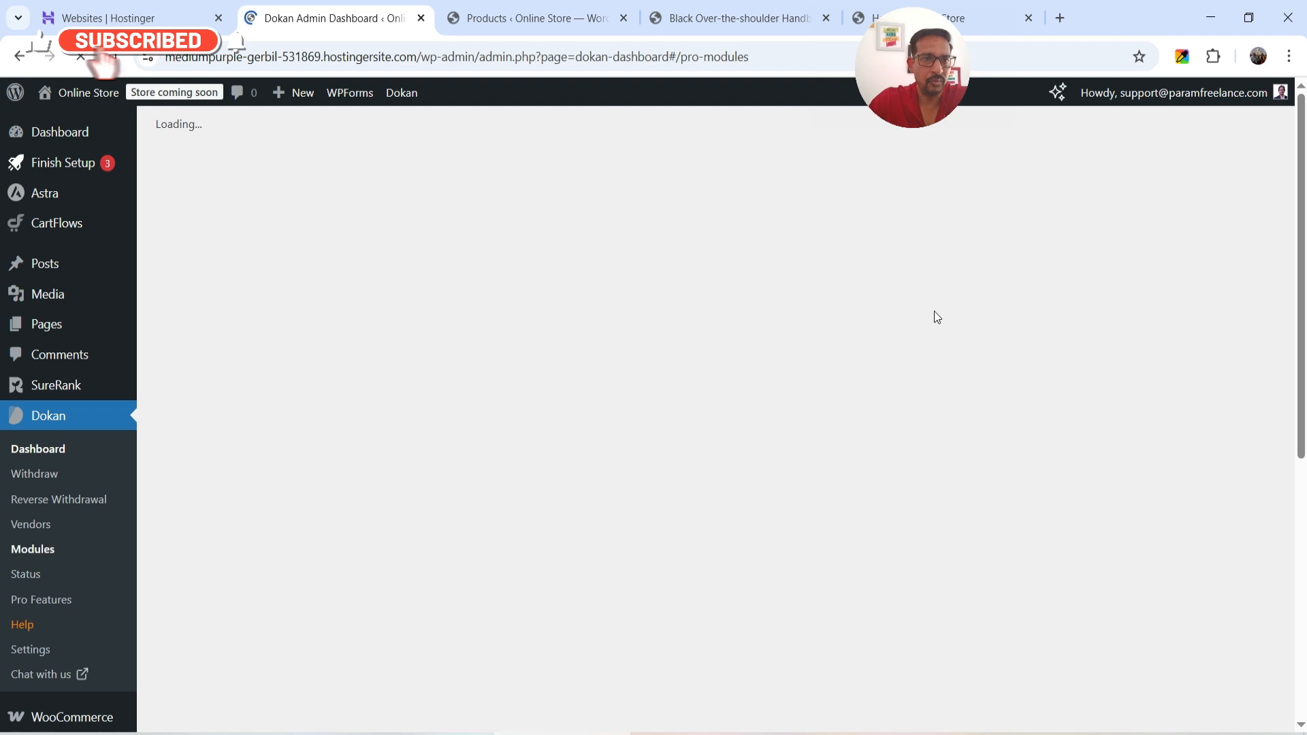
- Look through the first Pro modules on Dokan's Modules page, try to enable Live Chat, and dismiss the upgrade offer
scroll(778, 284, down, 4)
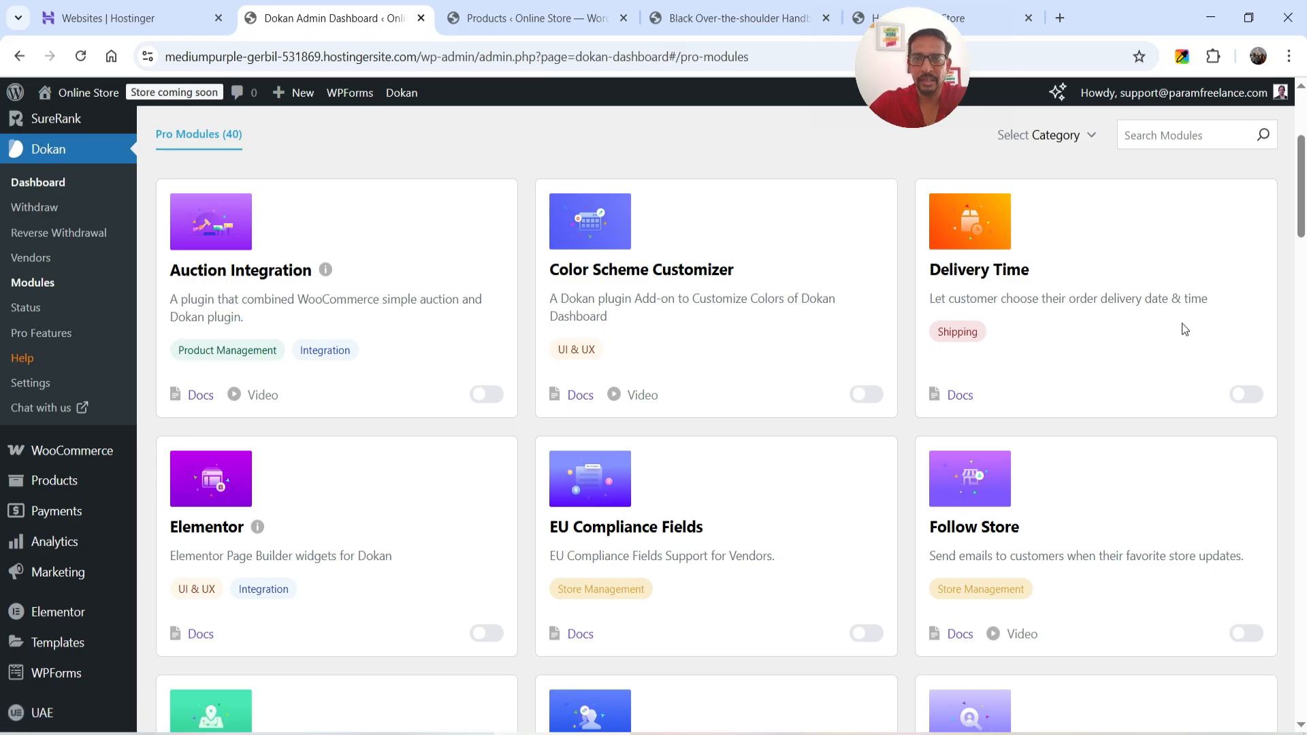
scroll(1167, 329, down, 3)
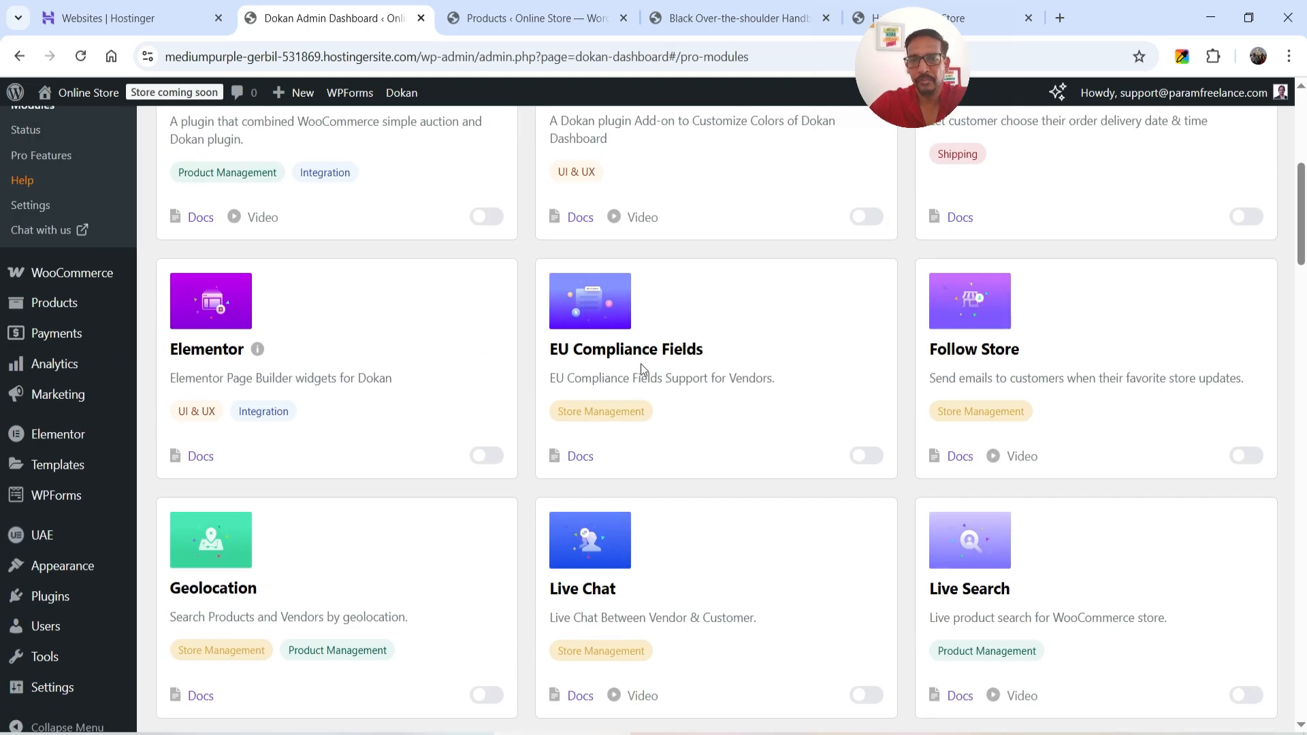
scroll(640, 364, down, 4)
scroll(997, 384, down, 1)
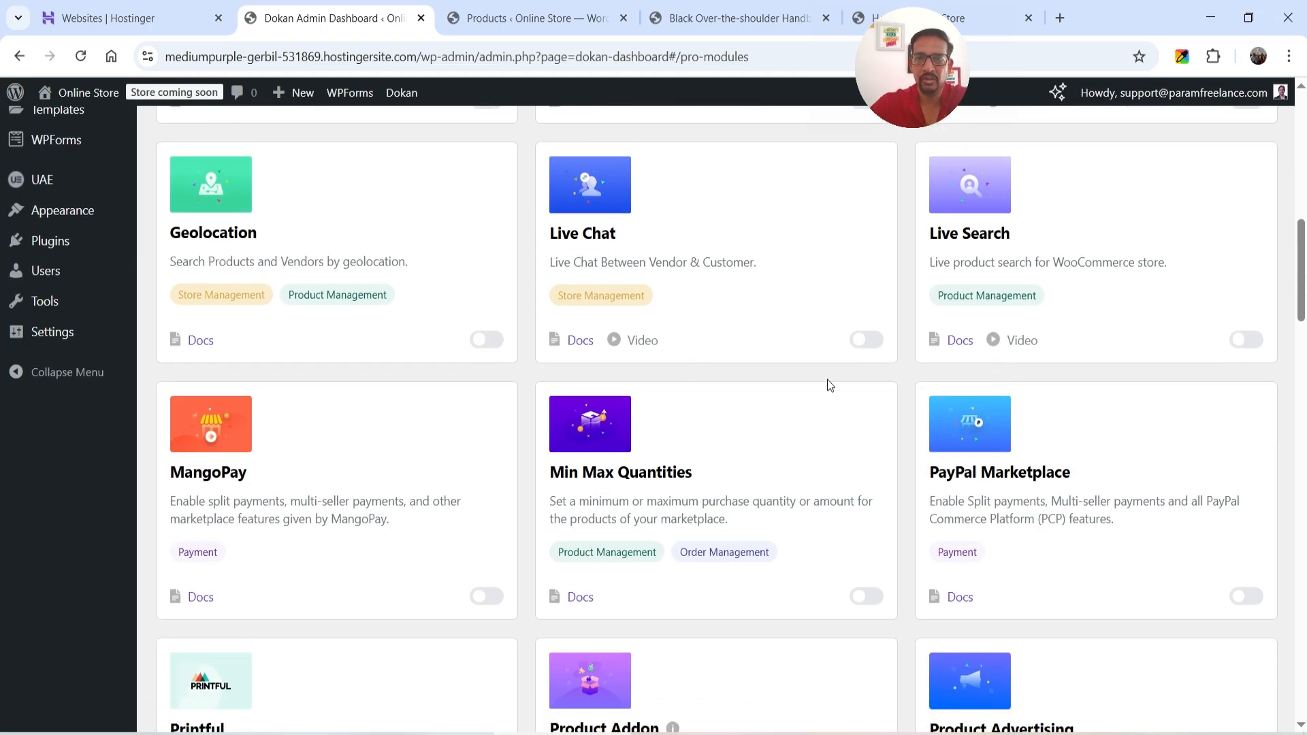
click(866, 340)
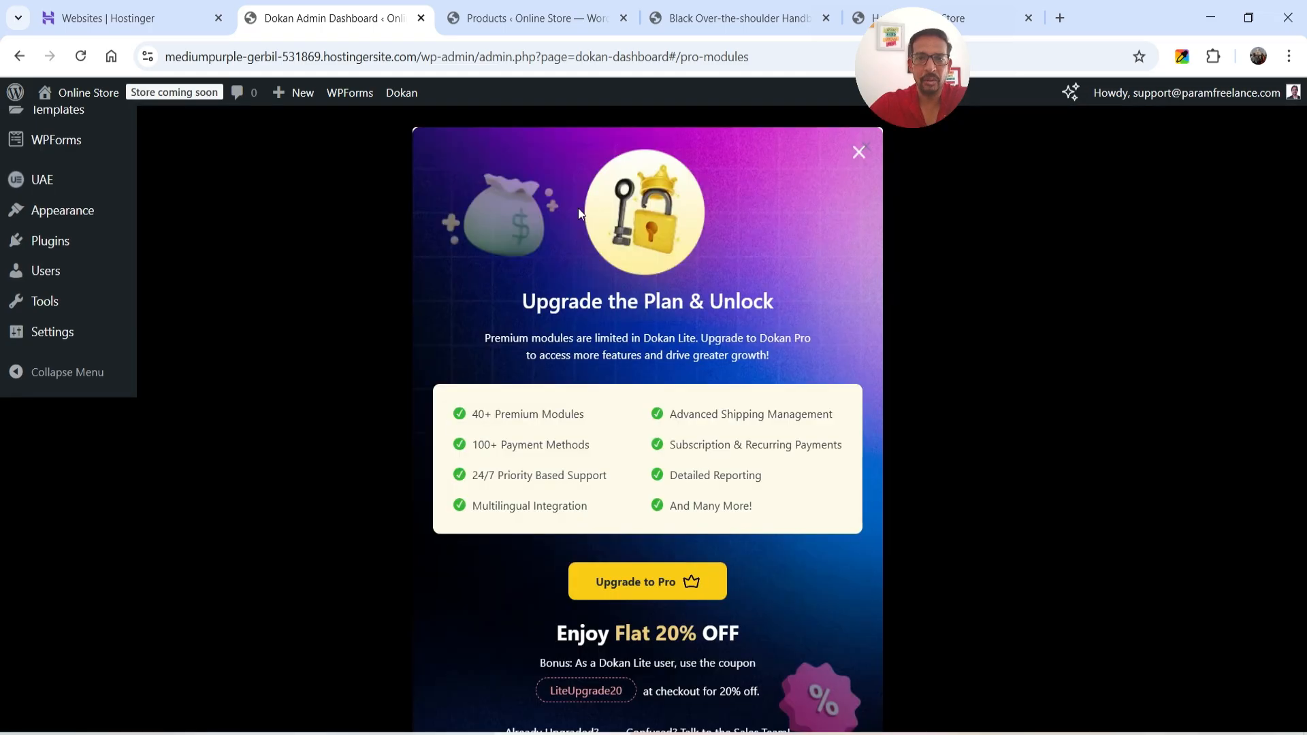
click(859, 152)
- Switch to the other browser window, open the Dokan pricing page, and review the annual plans and their features
key(alt+Tab)
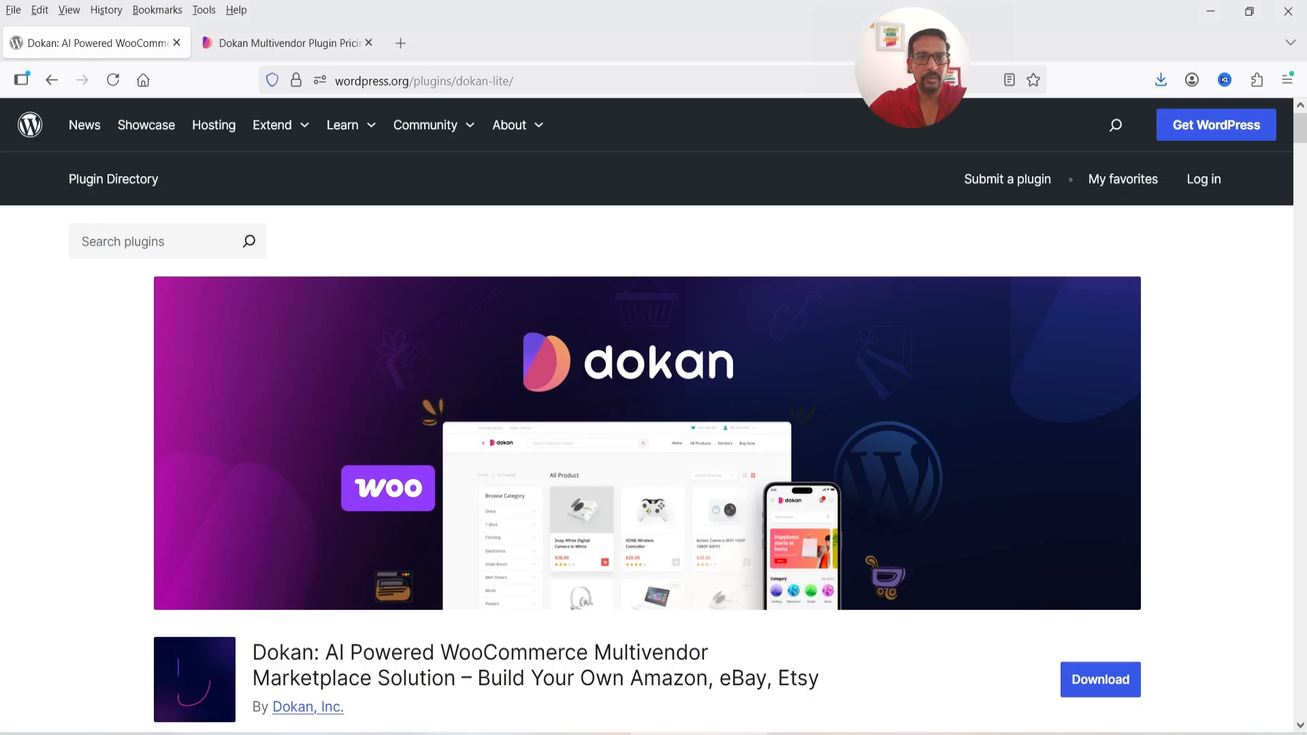
click(267, 46)
scroll(47, 337, down, 2)
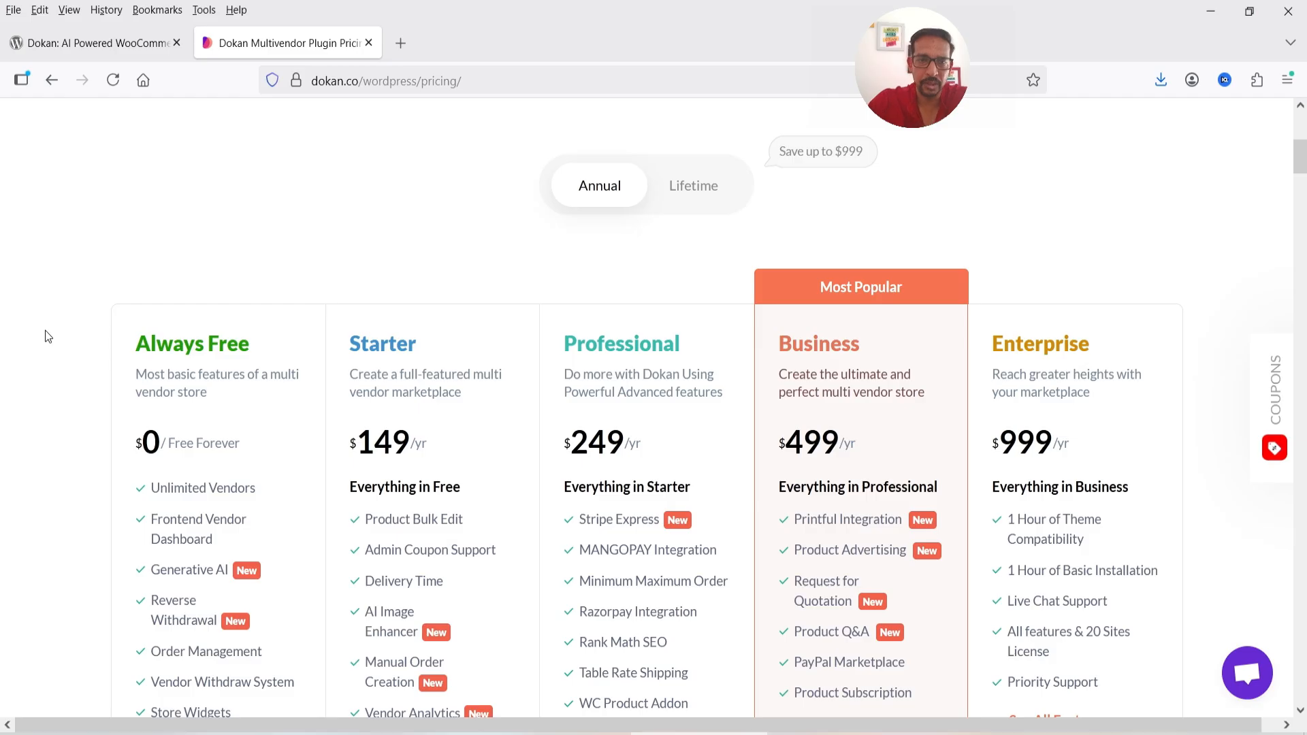
scroll(47, 336, down, 2)
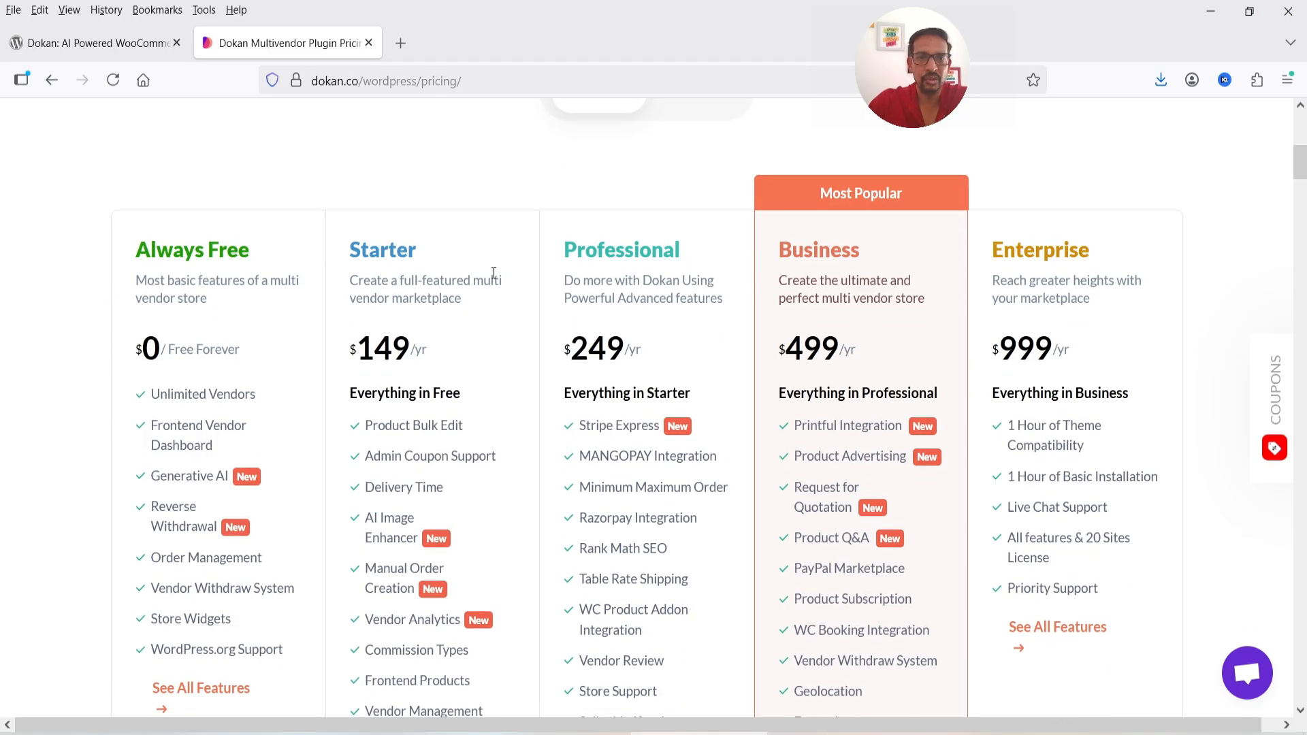
scroll(395, 328, up, 2)
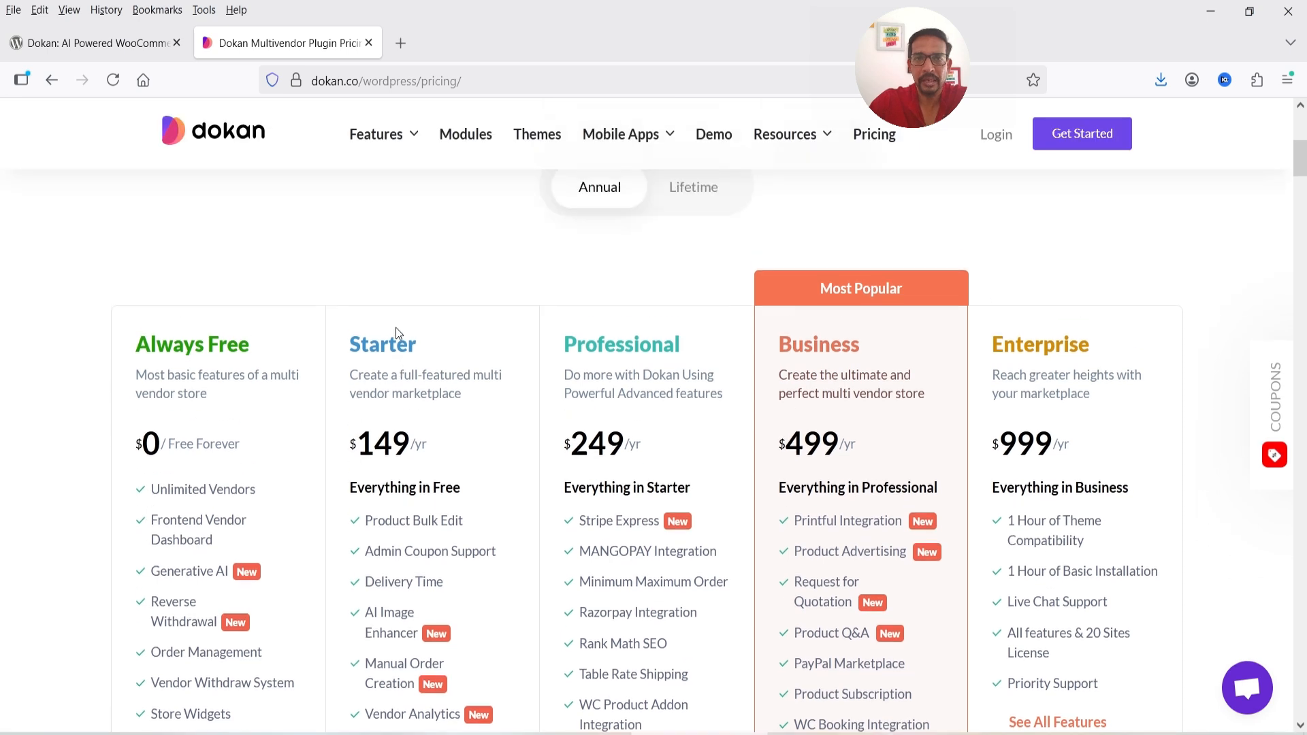
scroll(395, 328, down, 2)
scroll(396, 329, up, 2)
- Show the Lifetime prices, compare the plans, and return the pricing table to Annual
click(705, 191)
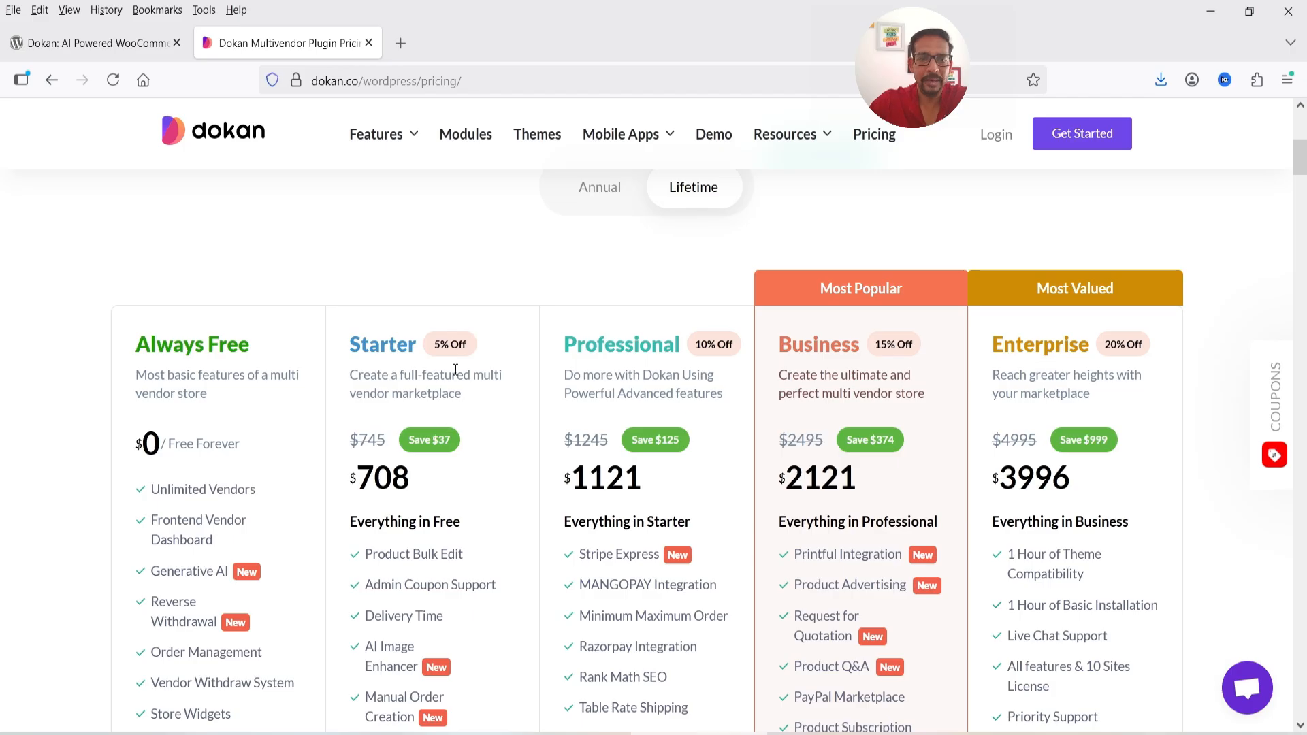
scroll(433, 297, down, 2)
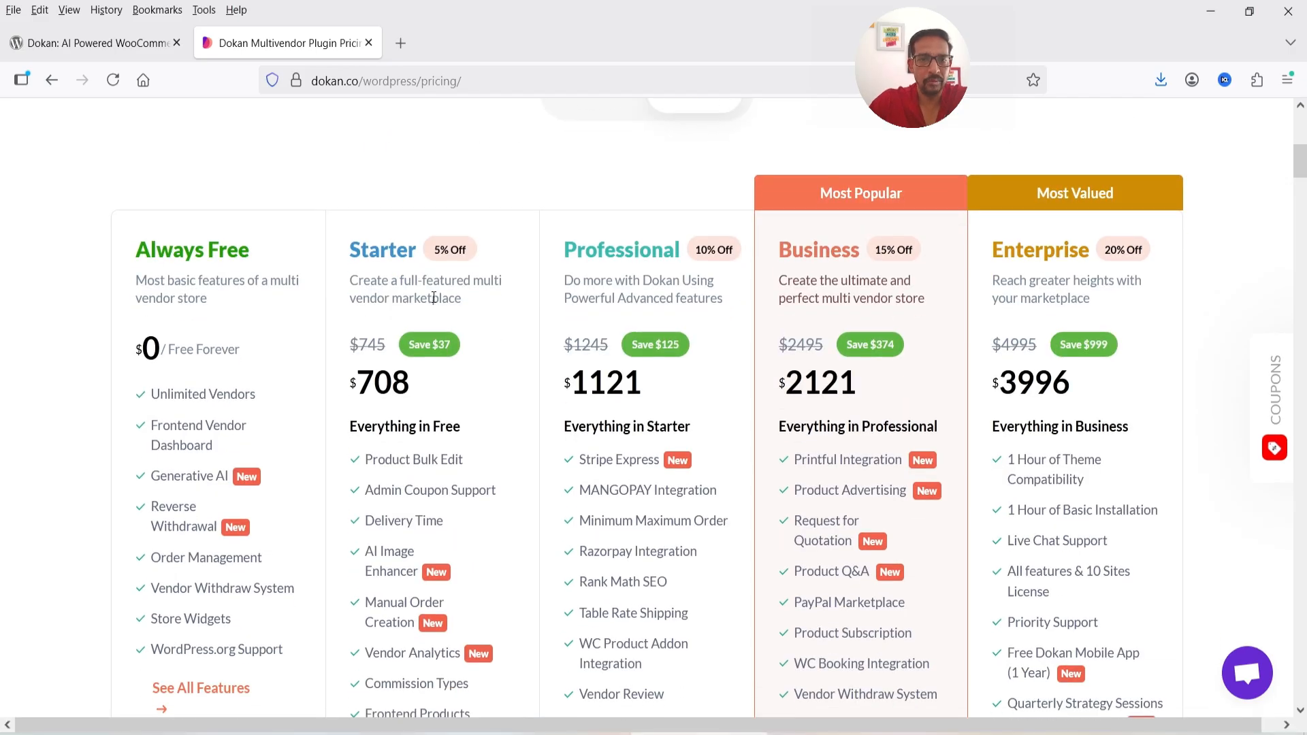
scroll(428, 298, down, 5)
scroll(422, 300, up, 4)
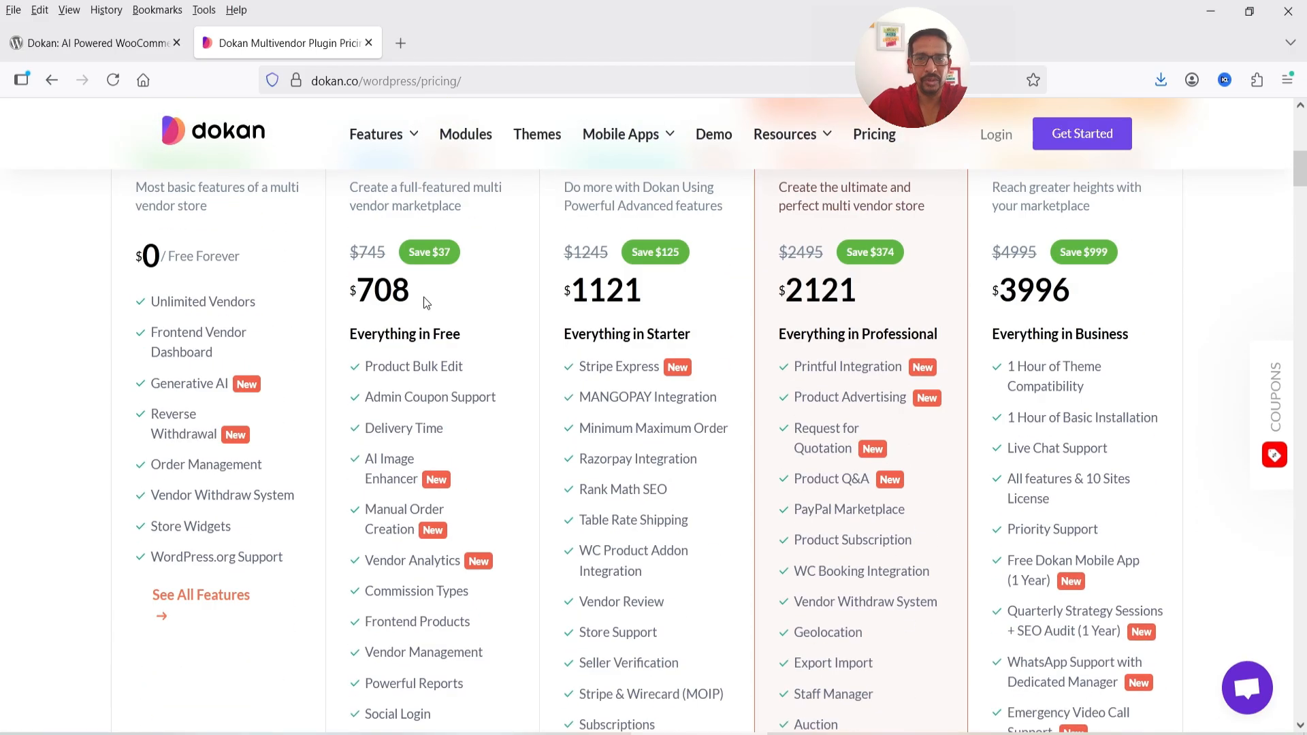
scroll(427, 298, up, 3)
click(593, 281)
scroll(475, 285, down, 3)
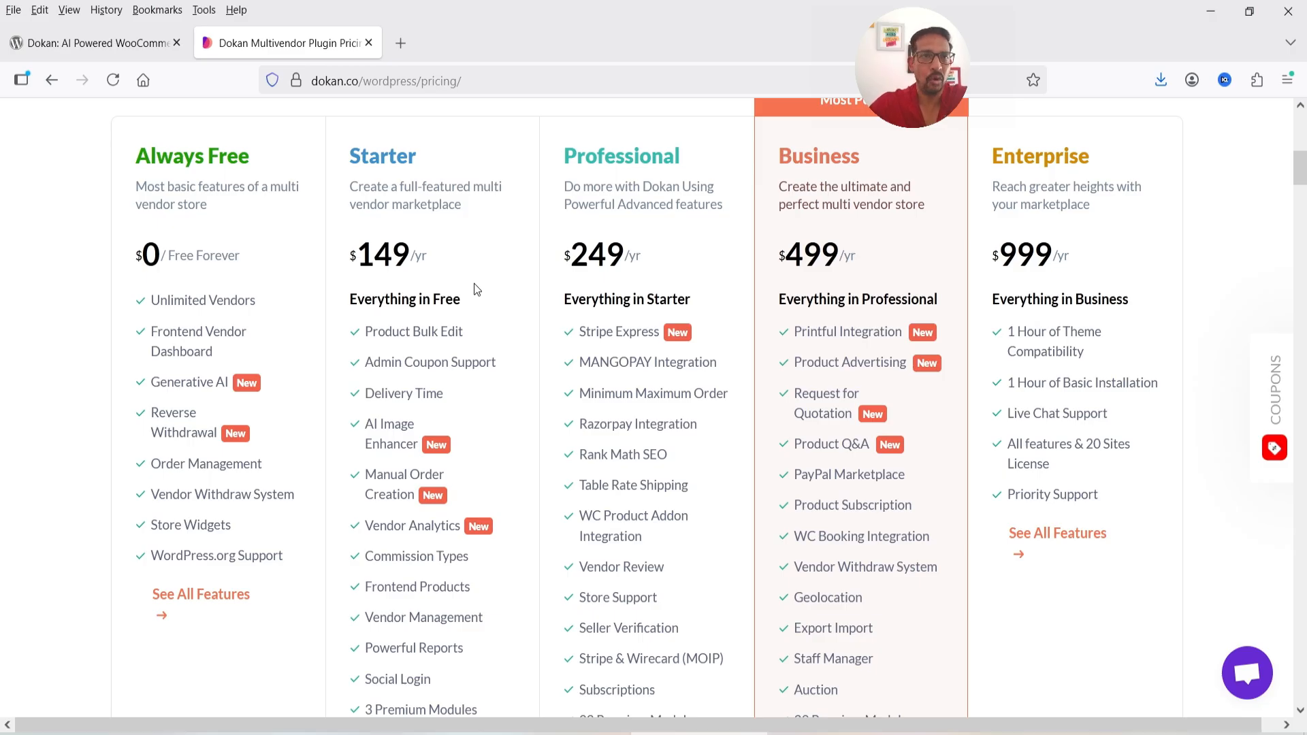
- Switch back to the browser with the WordPress admin and look through the remaining Dokan Pro modules, returning to the page's beginning
click(562, 733)
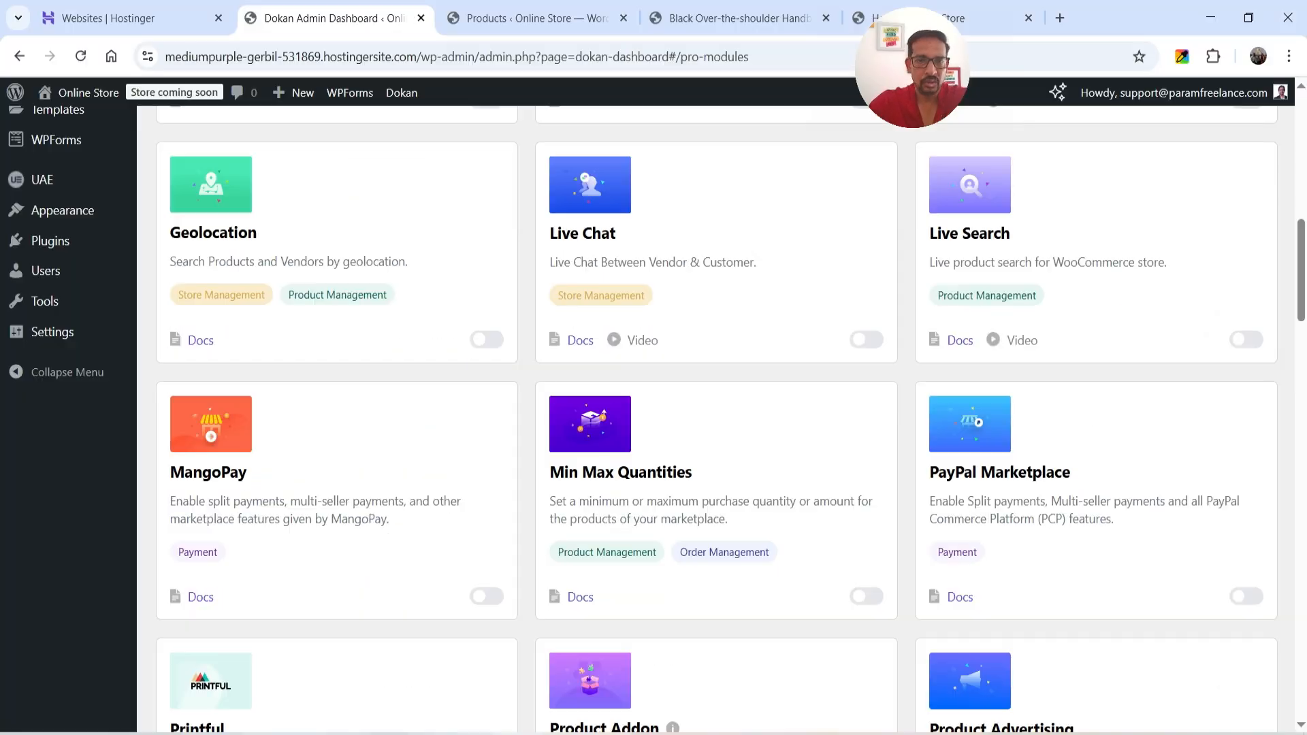
scroll(637, 363, down, 12)
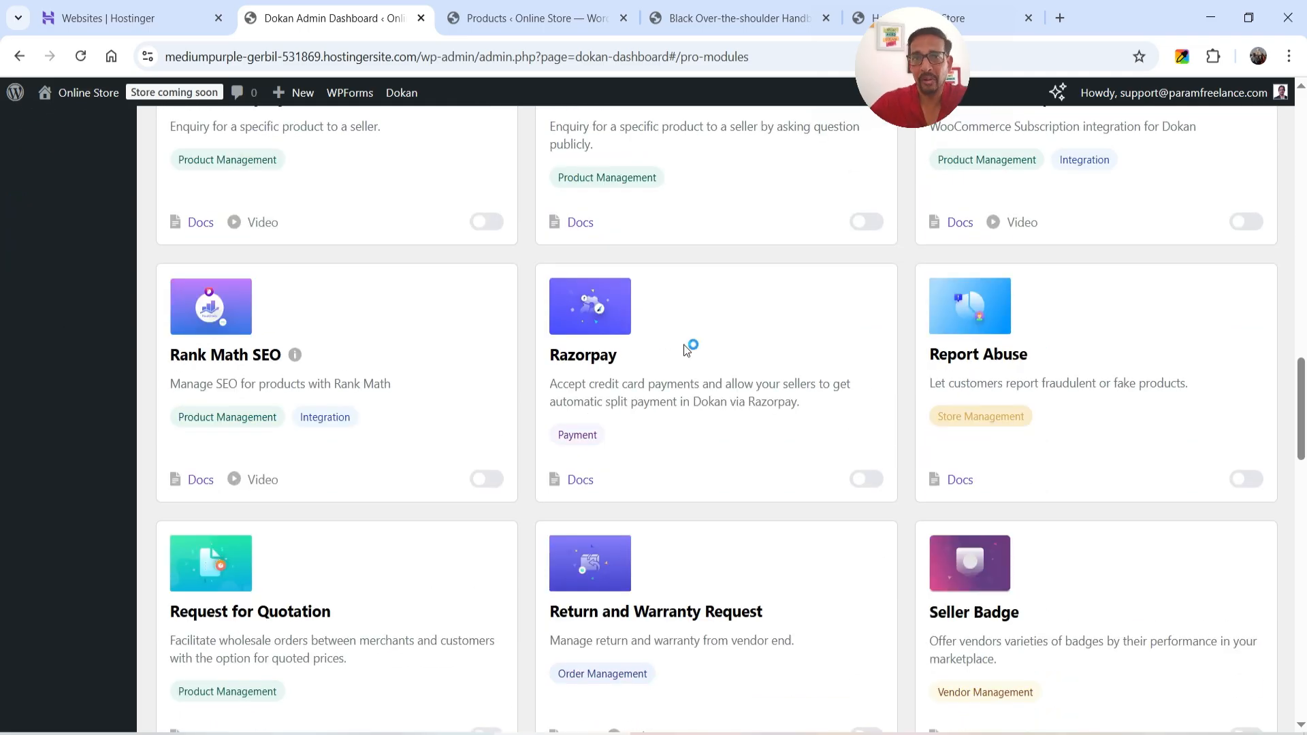
scroll(682, 211, down, 3)
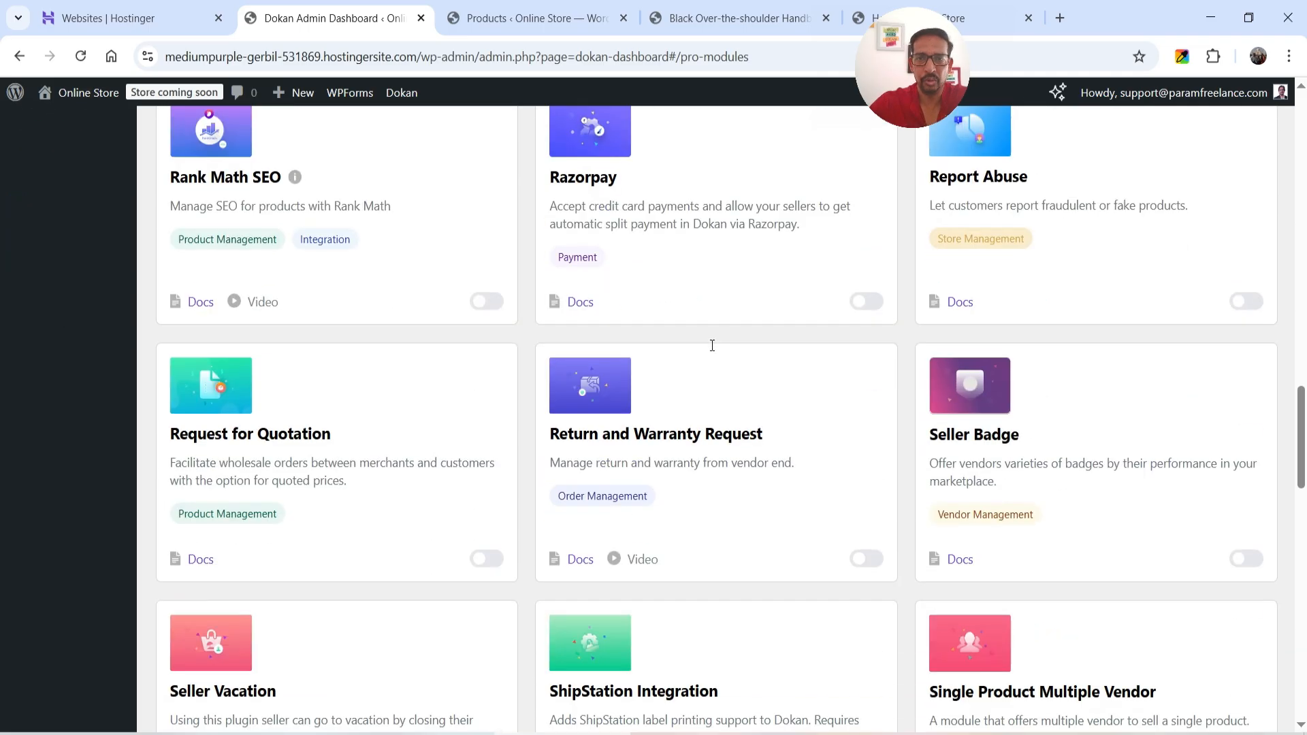
scroll(353, 425, down, 1)
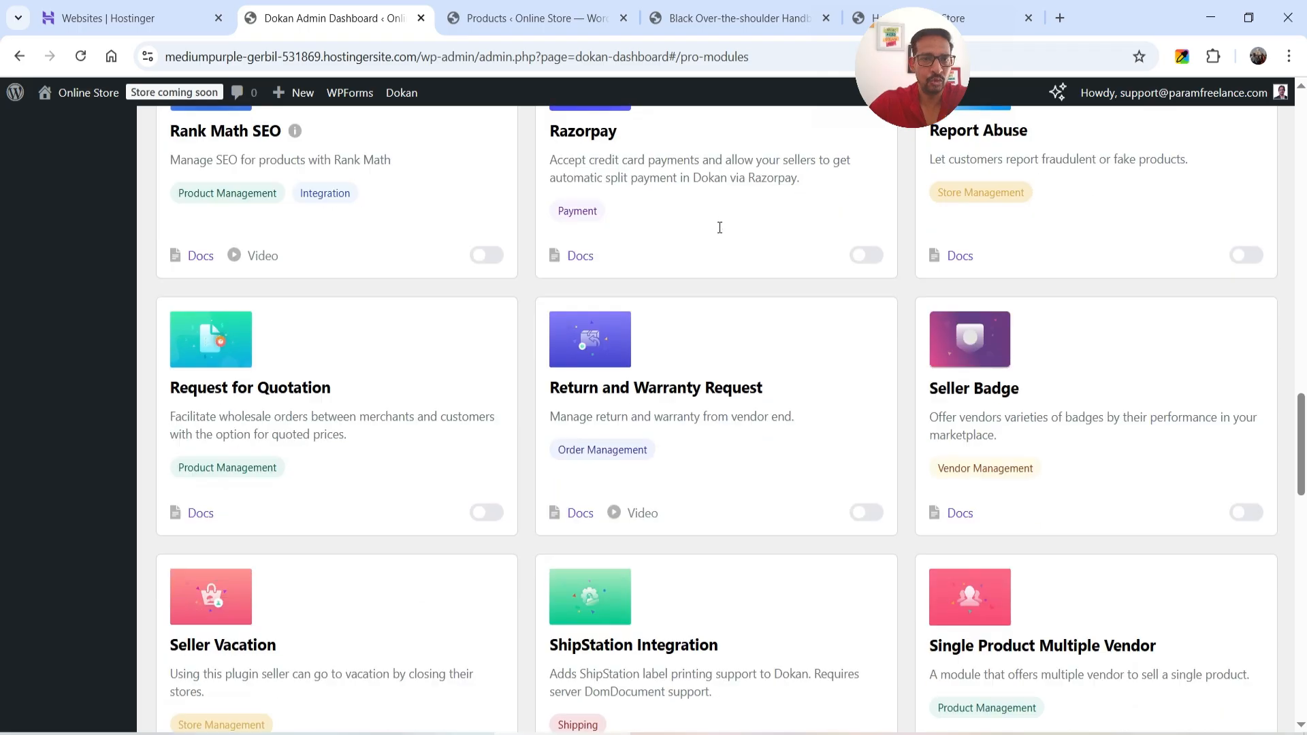
scroll(354, 425, down, 8)
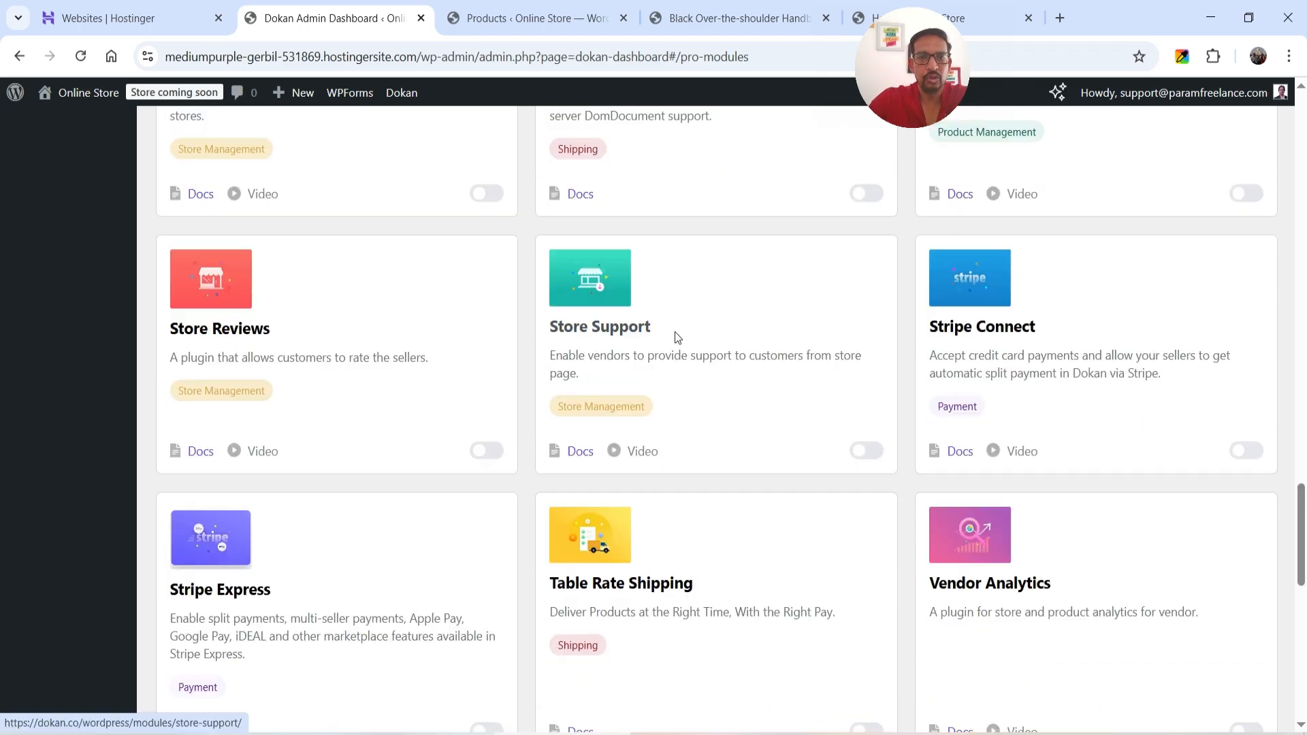
scroll(768, 362, down, 5)
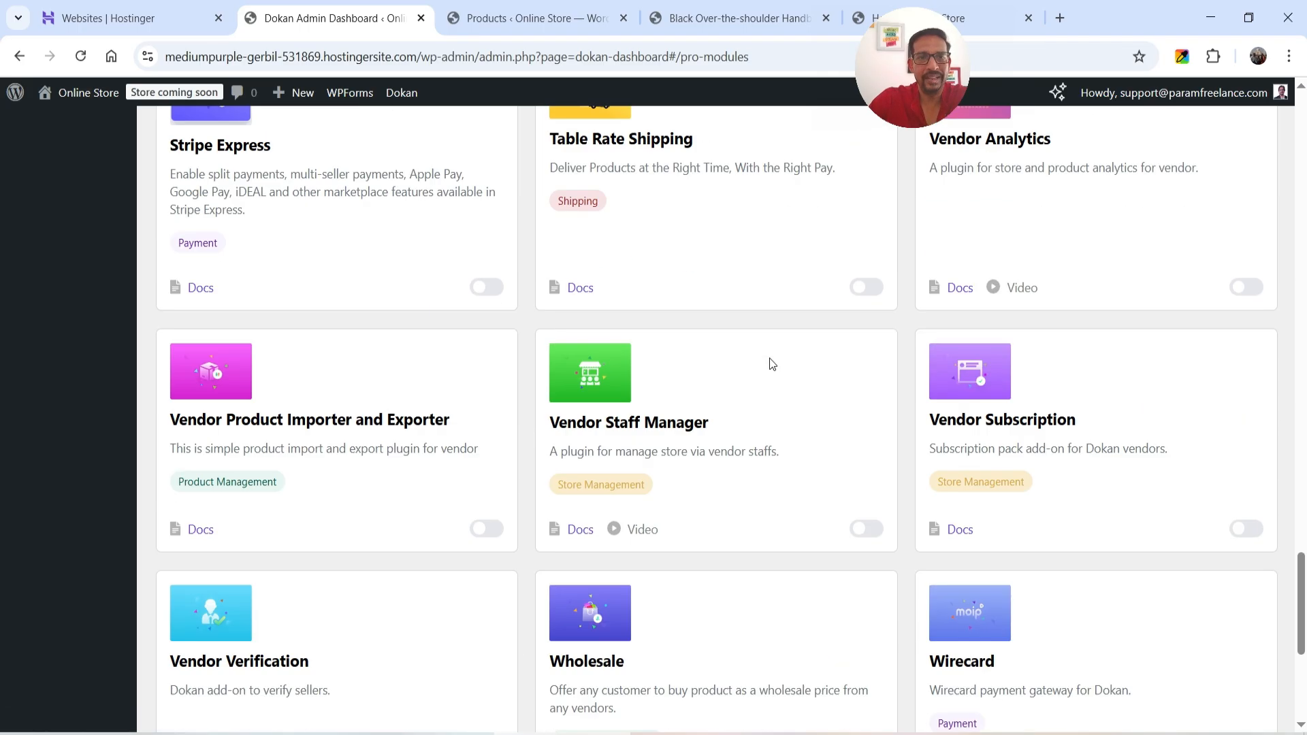
scroll(723, 362, down, 3)
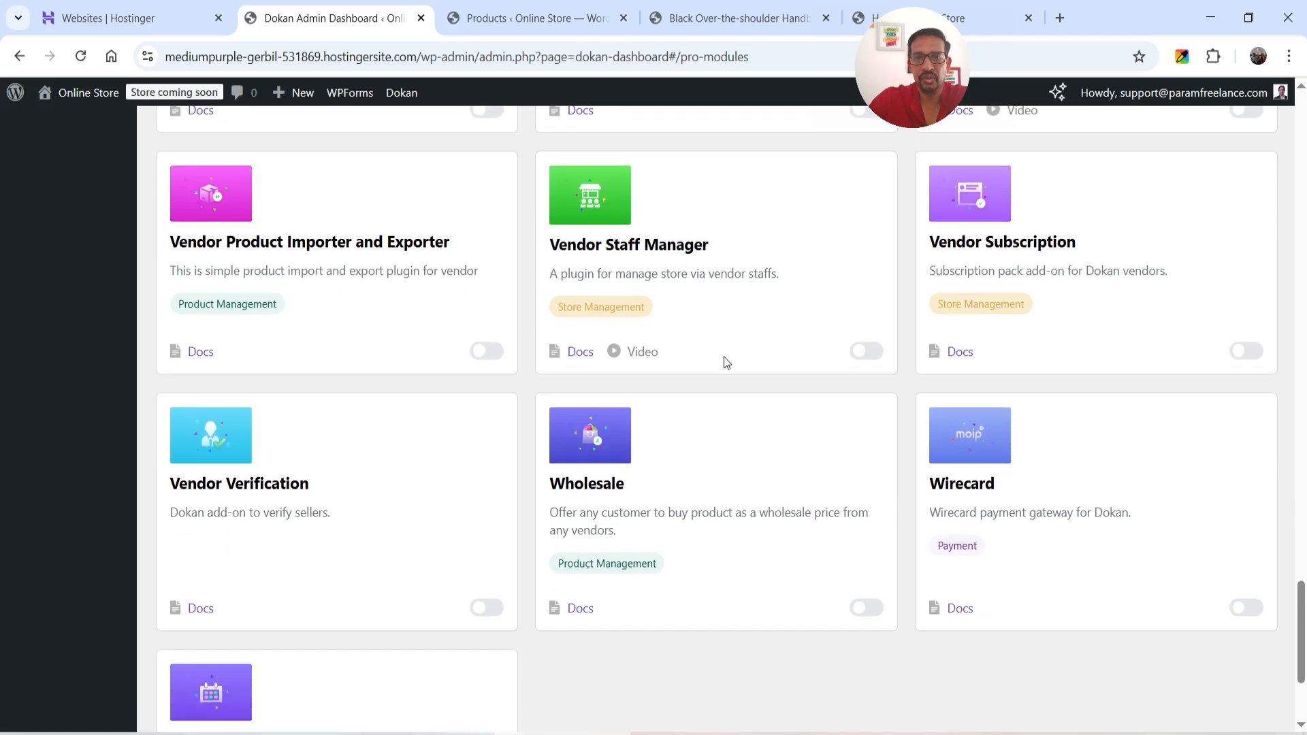
drag(1300, 662, 1292, 27)
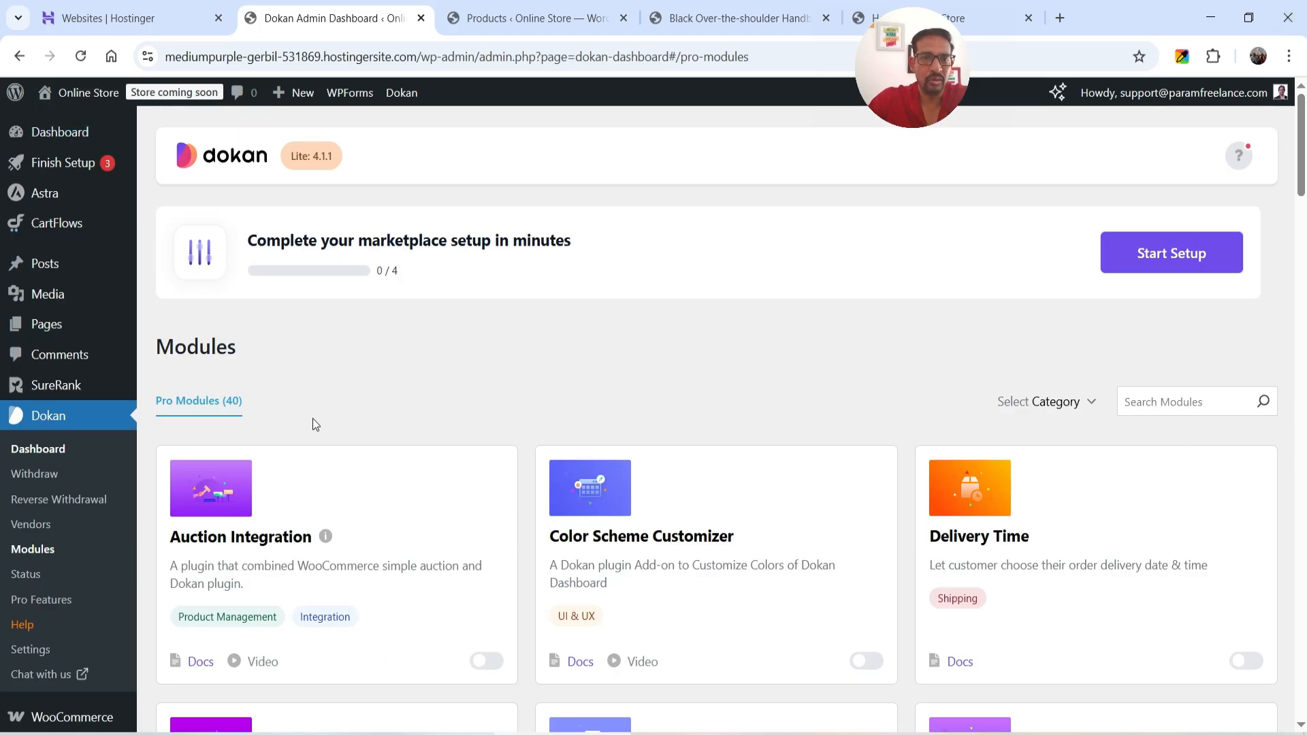
- Check Dokan's Status page, and review the curated features, Lite versus Pro comparison and packages on the Pro Features page
click(21, 574)
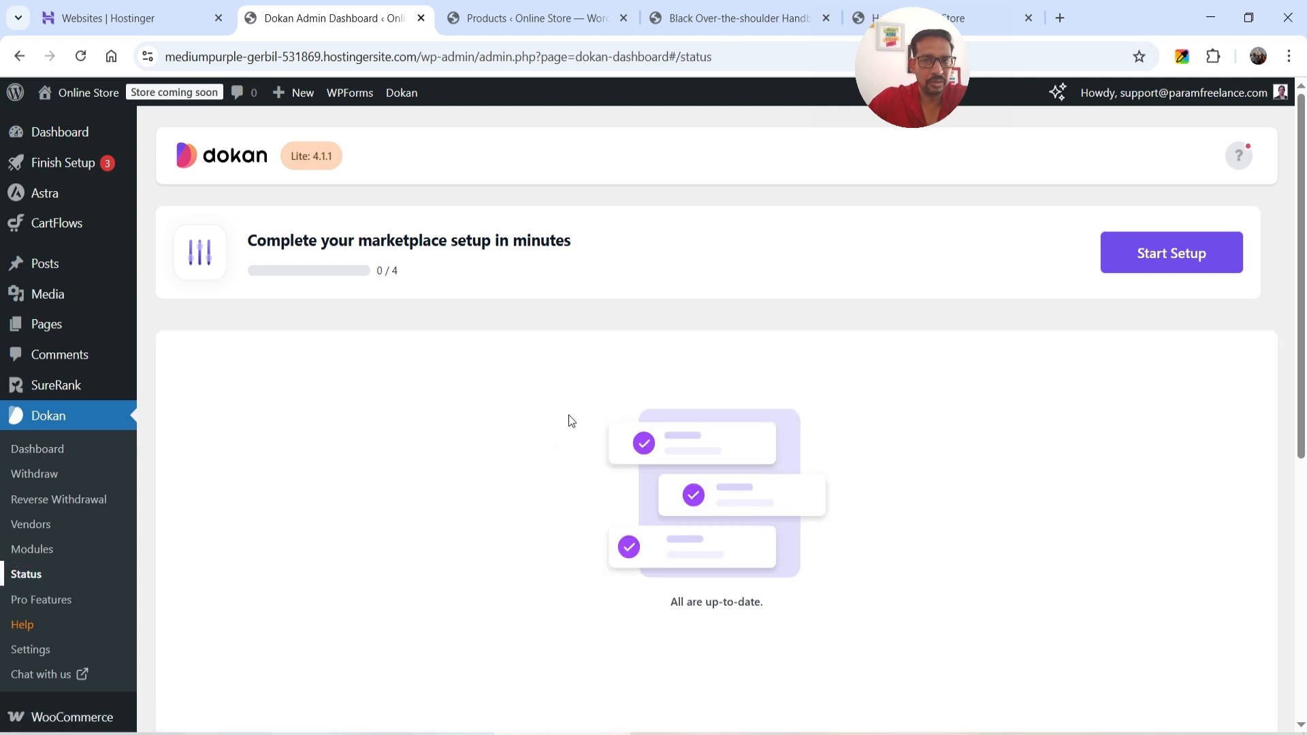
scroll(950, 385, down, 1)
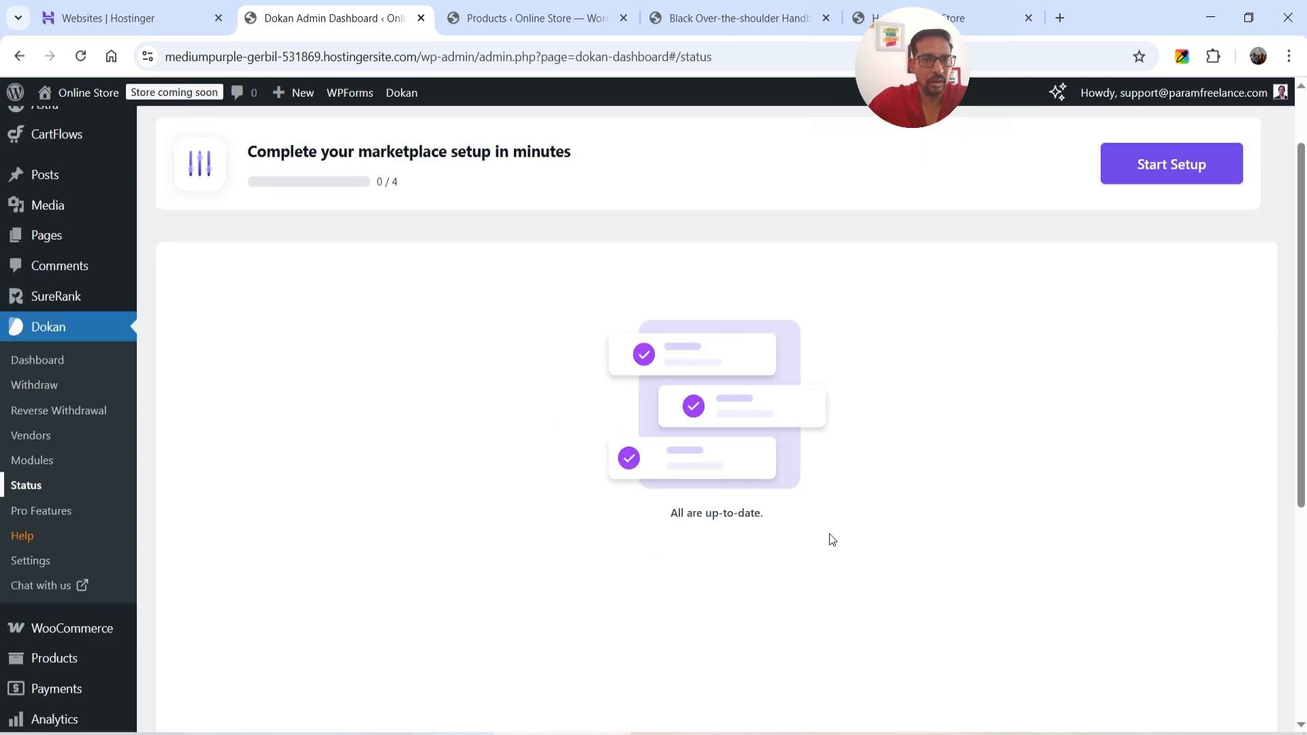
click(51, 510)
scroll(953, 422, down, 6)
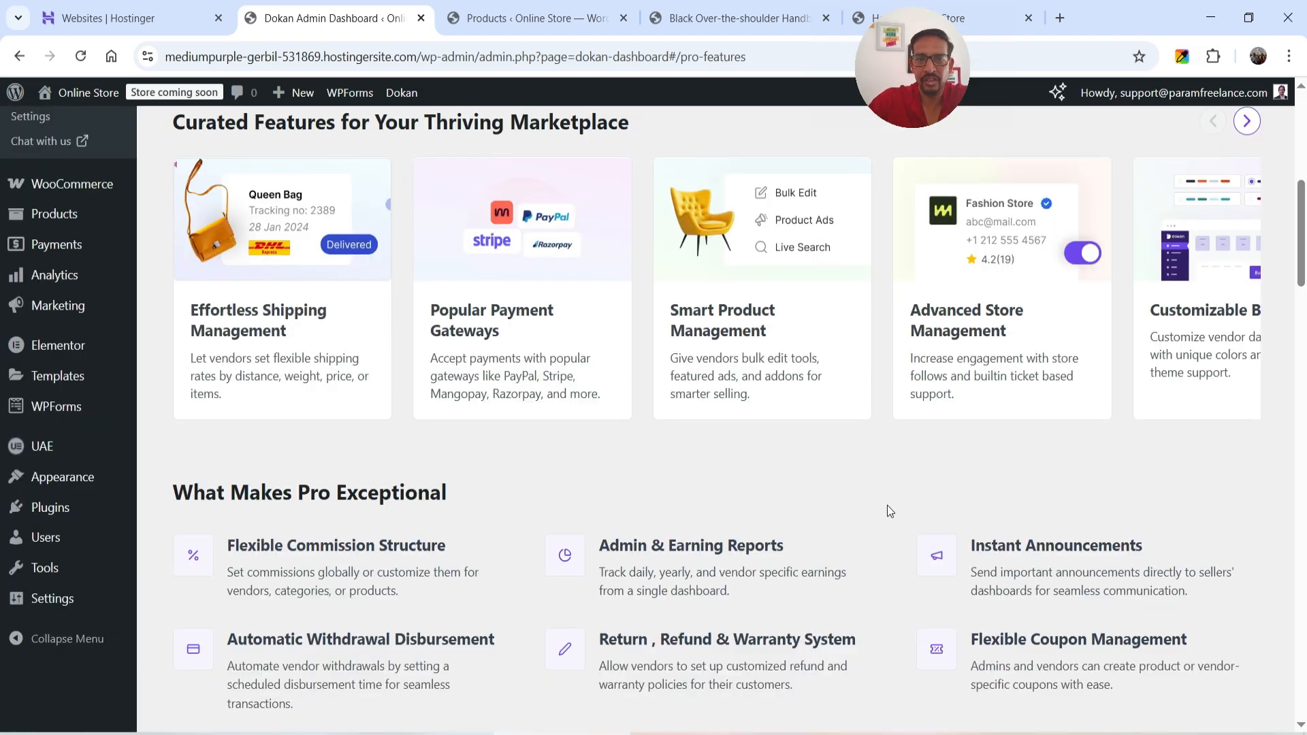
scroll(872, 495, down, 20)
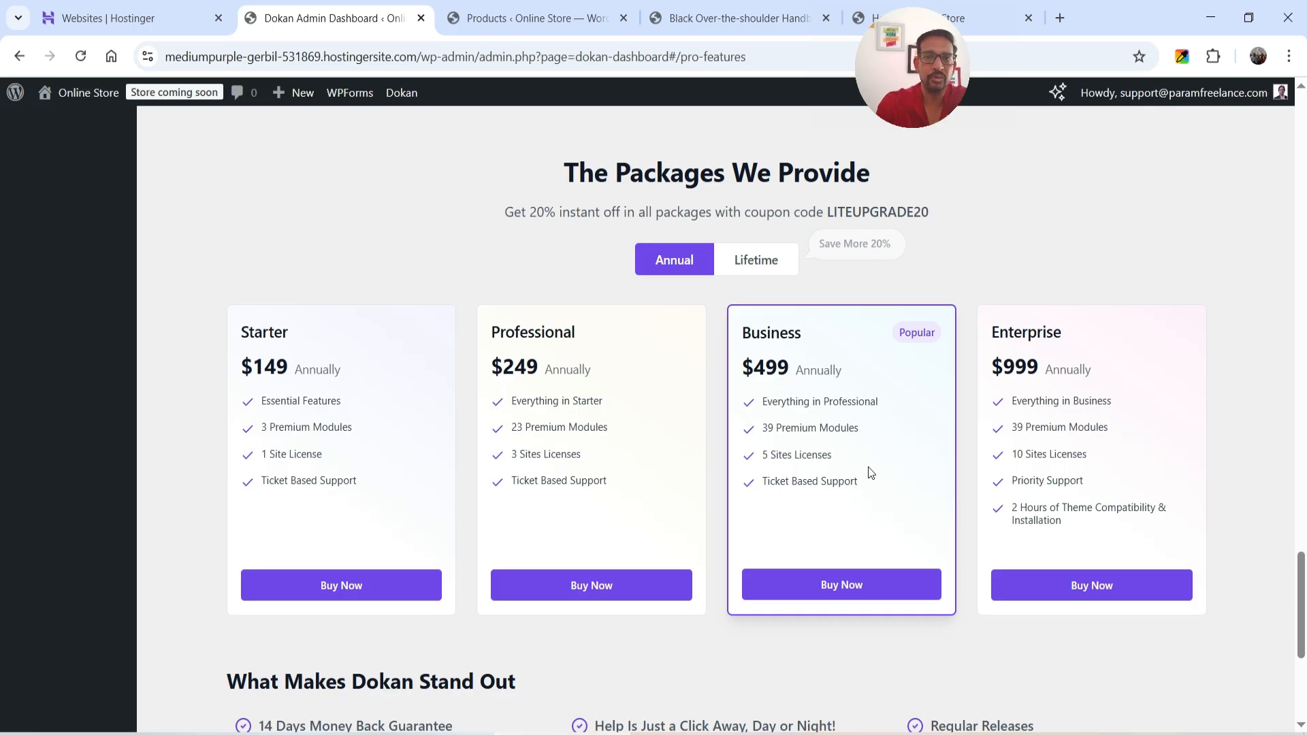
scroll(558, 413, up, 15)
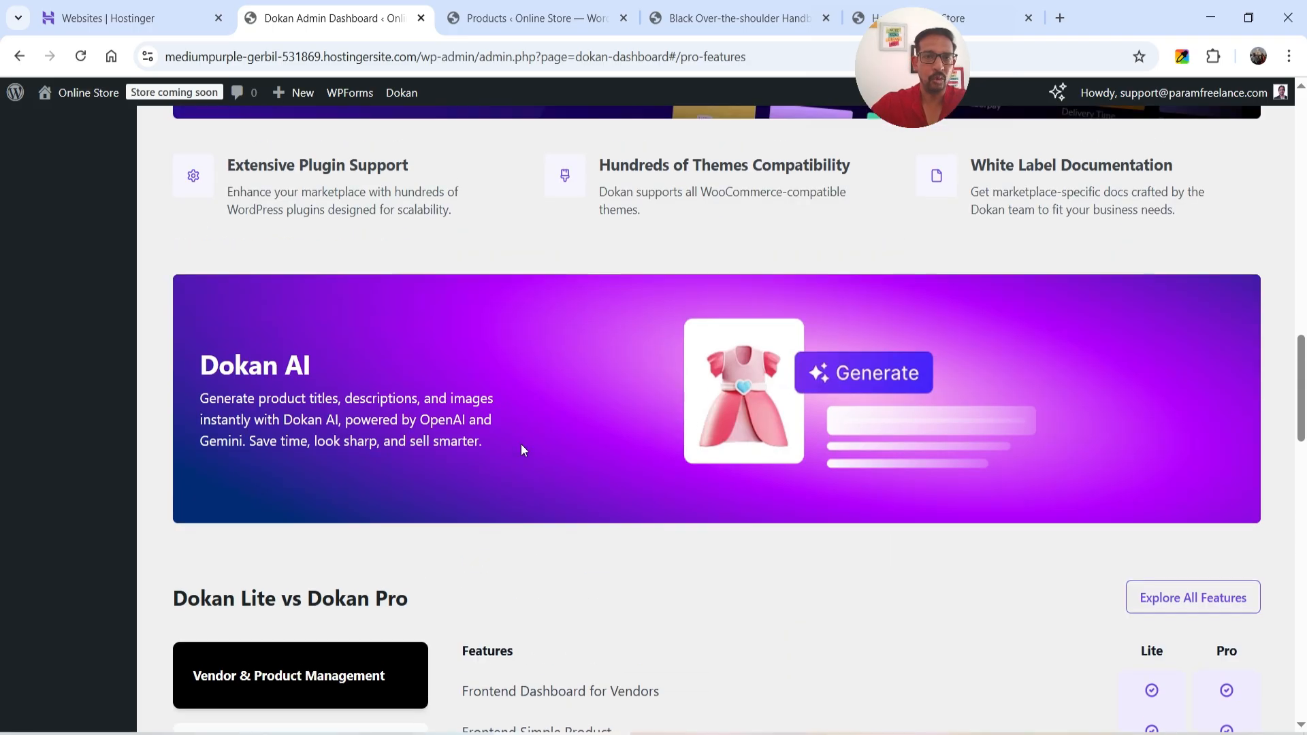
scroll(515, 470, up, 10)
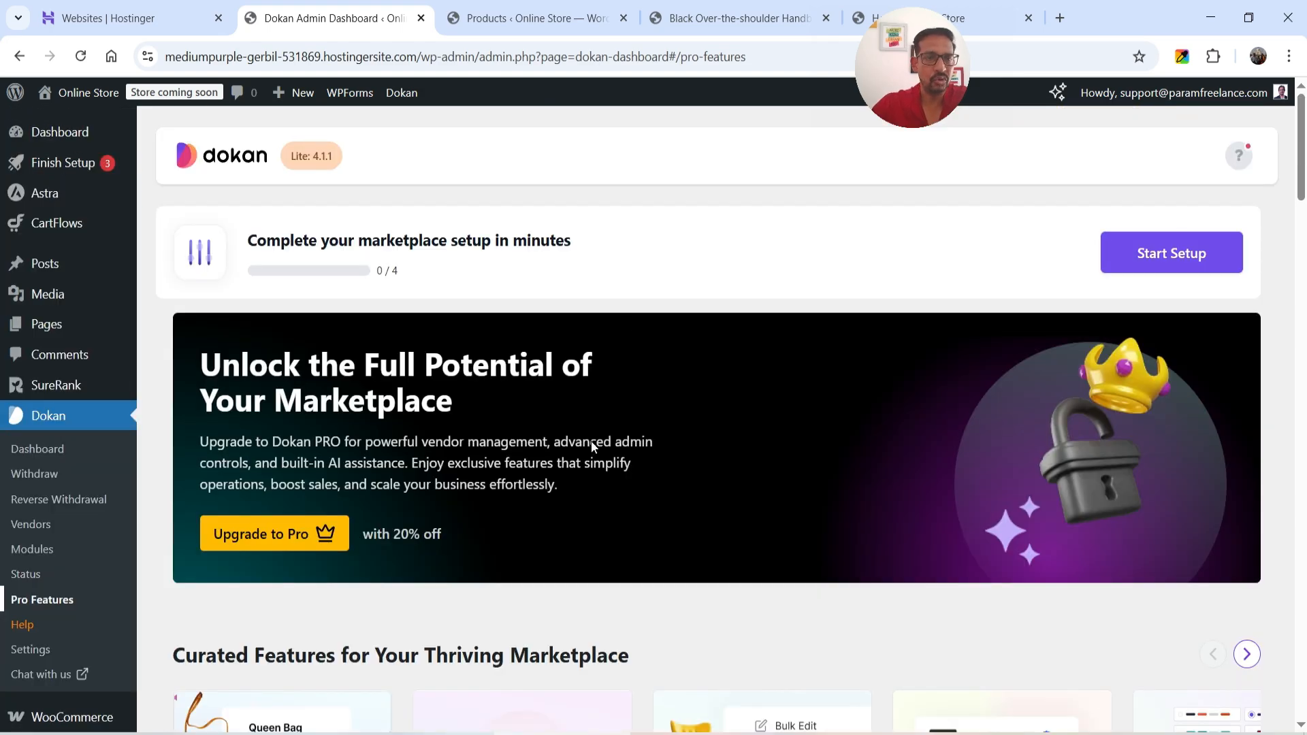
- Upload dokan-enterprise-4.0.5.zip as a new plugin, install it, and activate it
scroll(82, 373, down, 5)
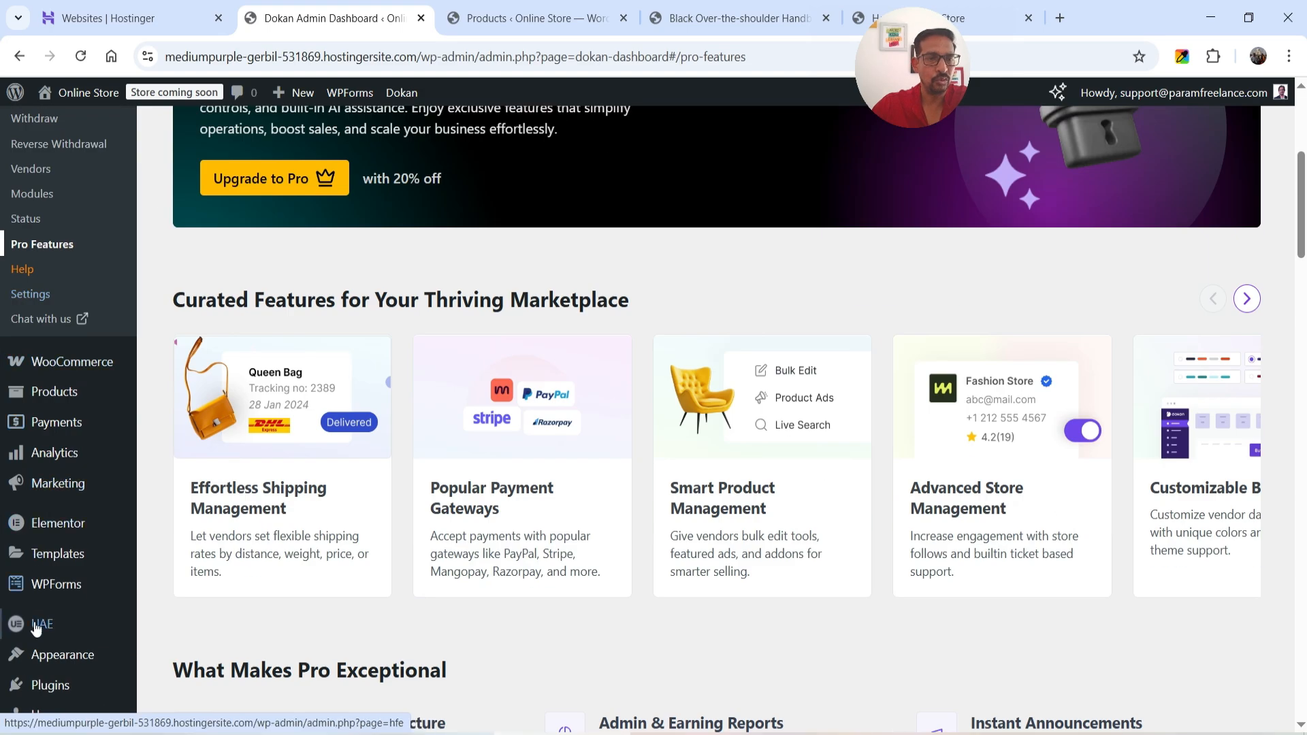
mouse_move(62, 688)
click(181, 657)
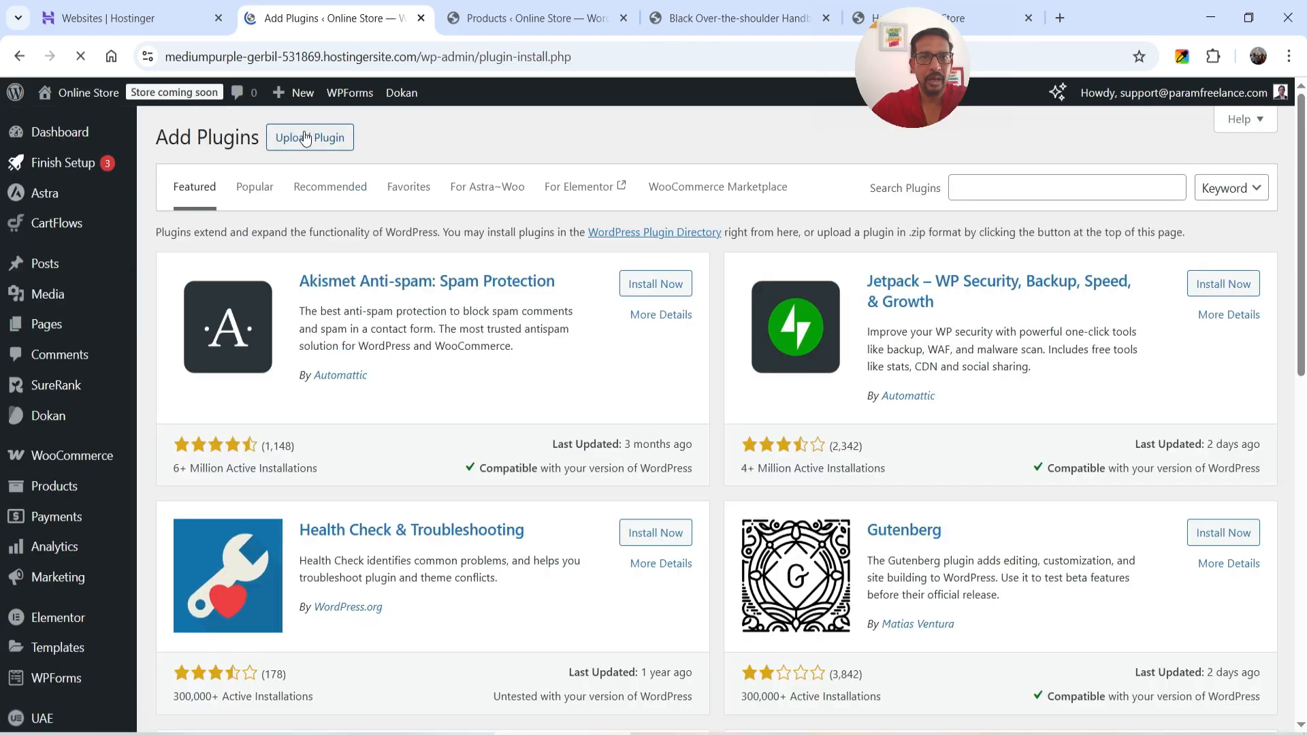
click(305, 139)
click(585, 301)
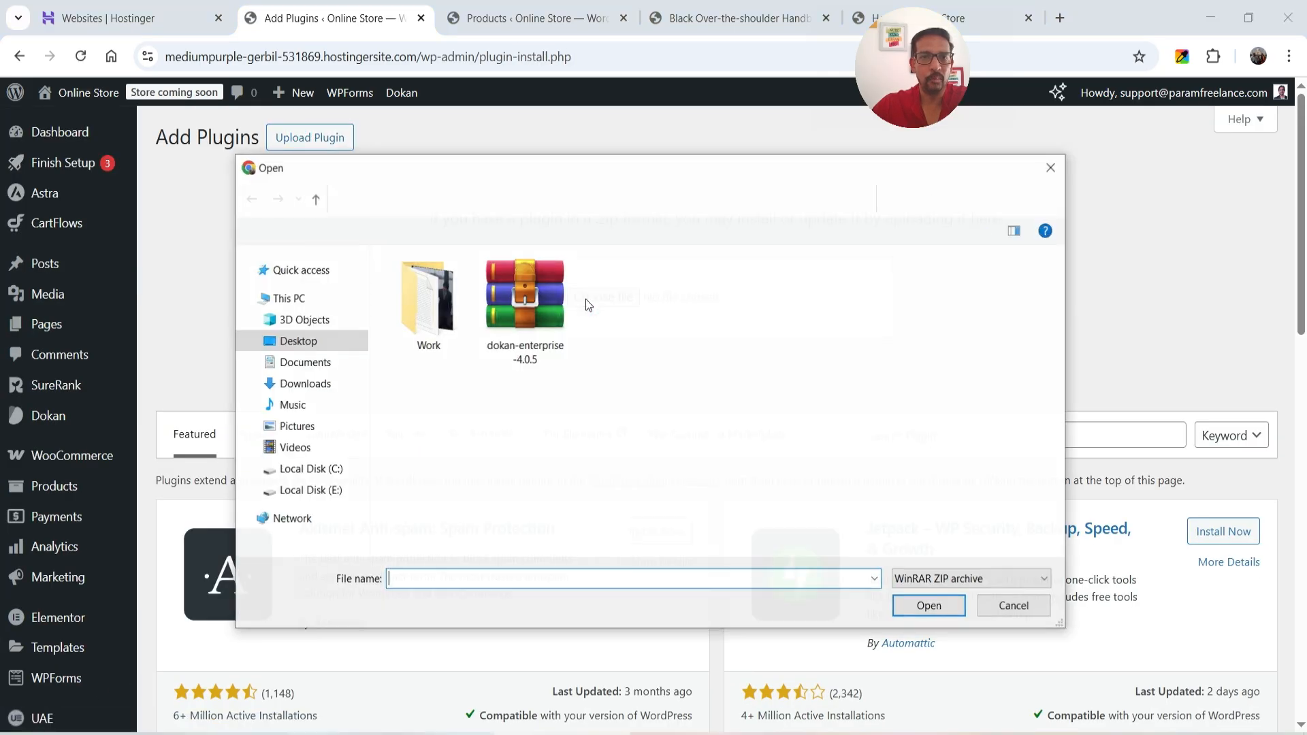
double_click(524, 299)
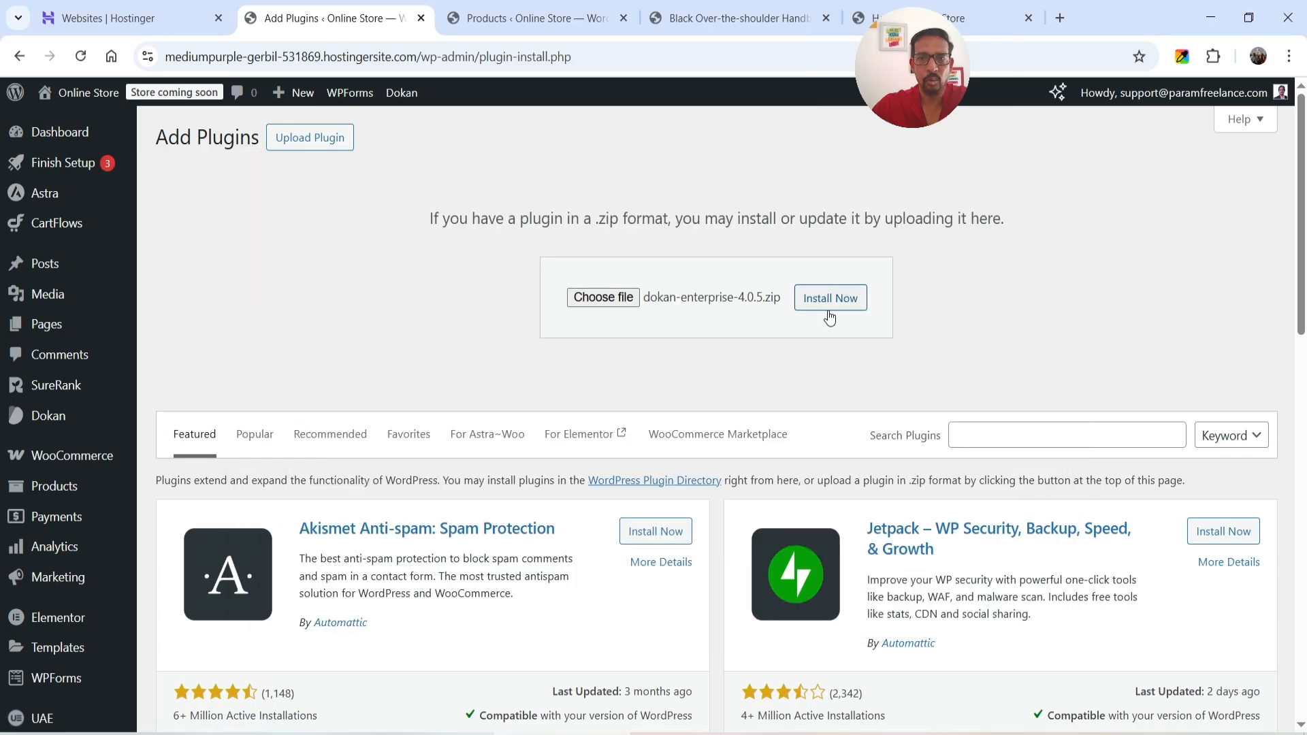
click(829, 299)
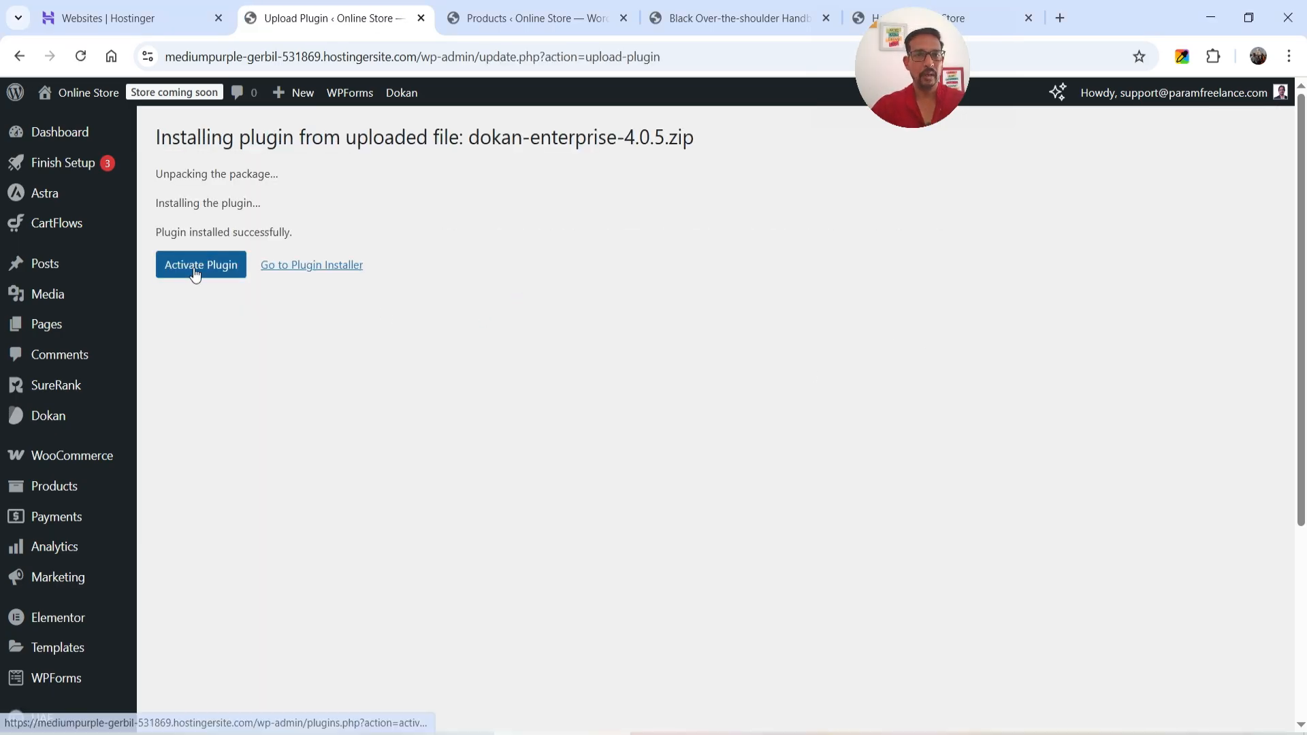
click(194, 267)
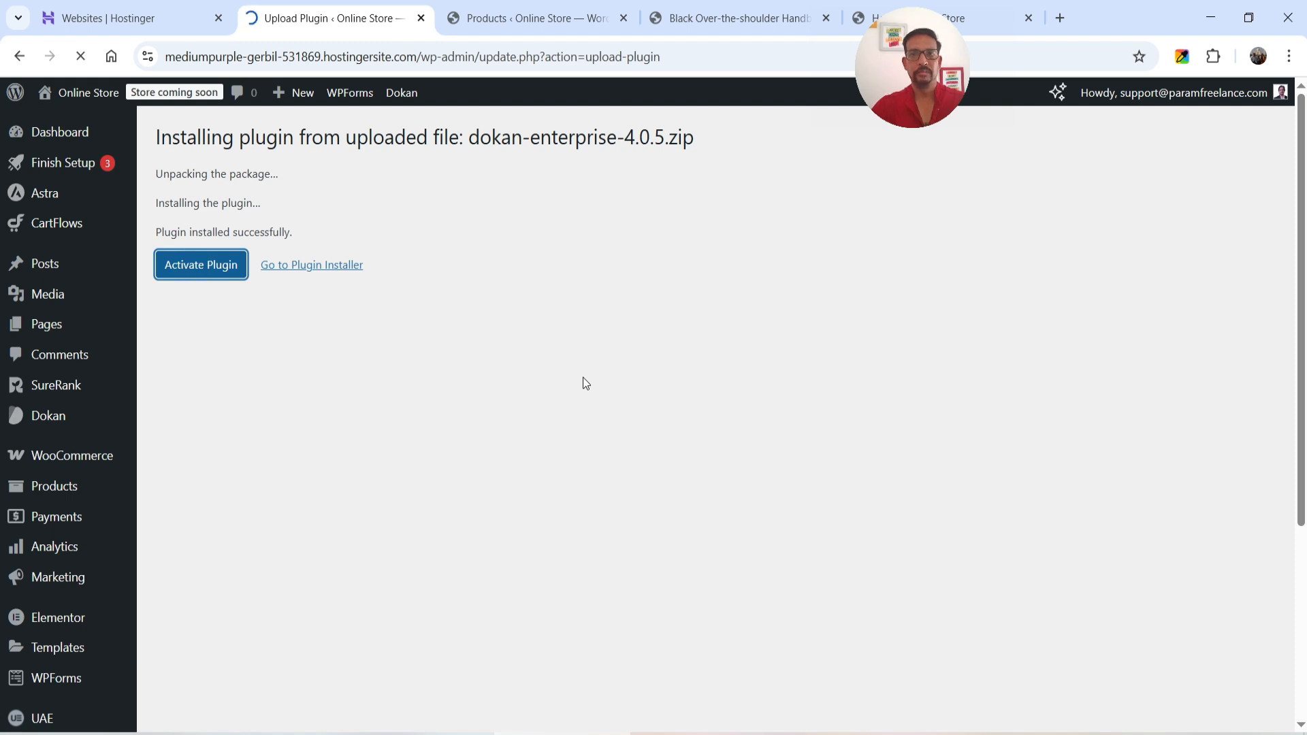
- Open the Dokan Pro license settings, and go to Dokan's Modules page once the license is active
mouse_move(35, 421)
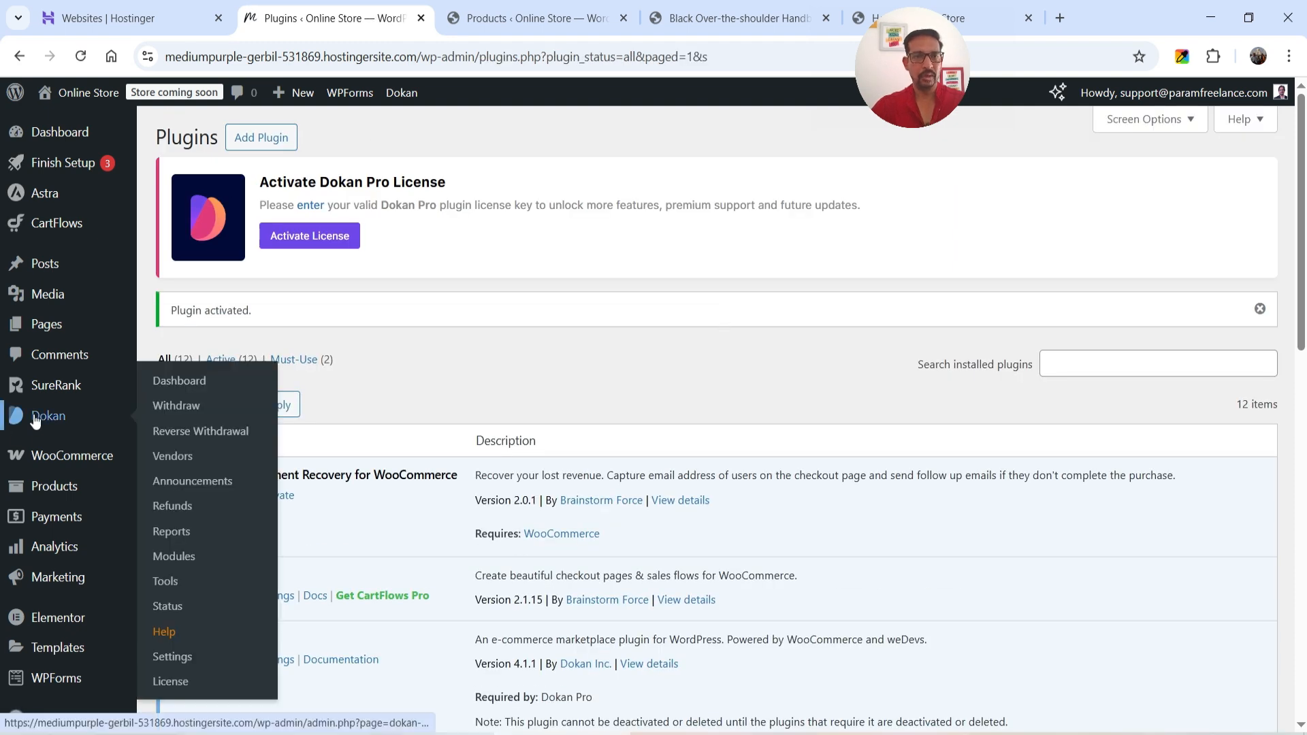
click(170, 681)
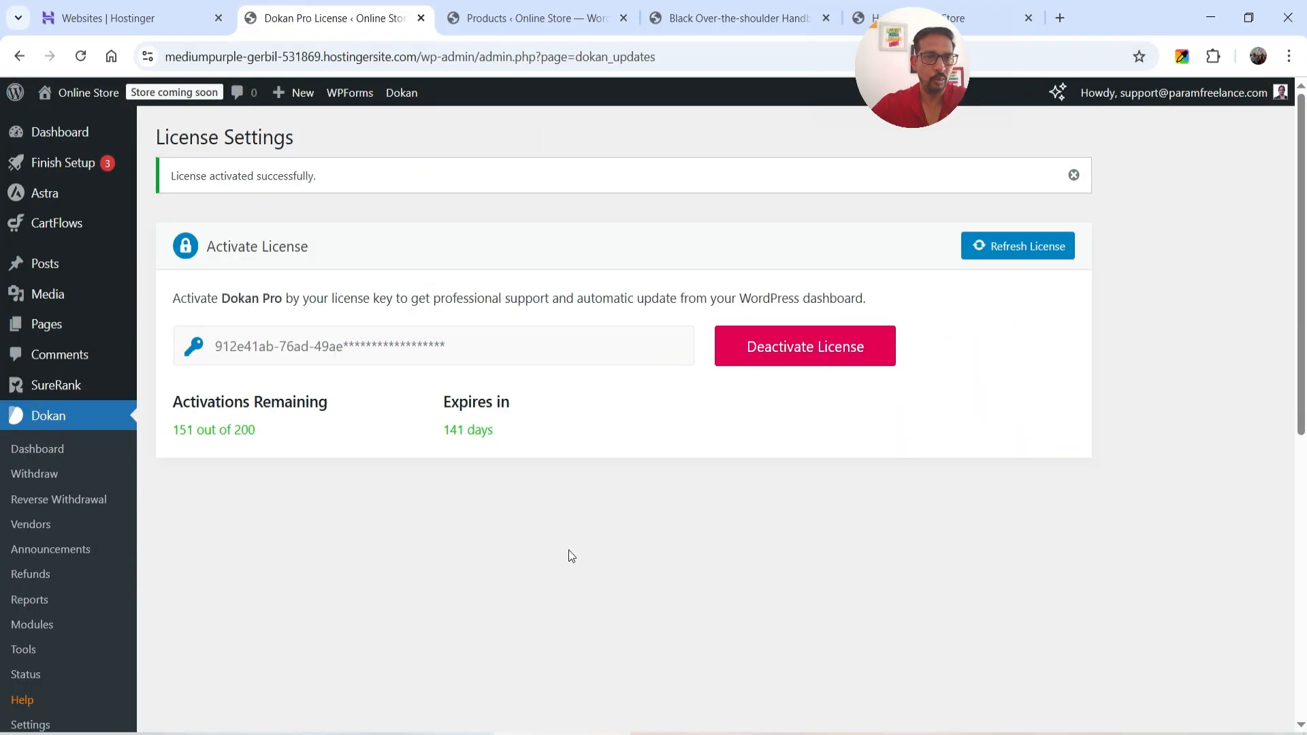
click(32, 625)
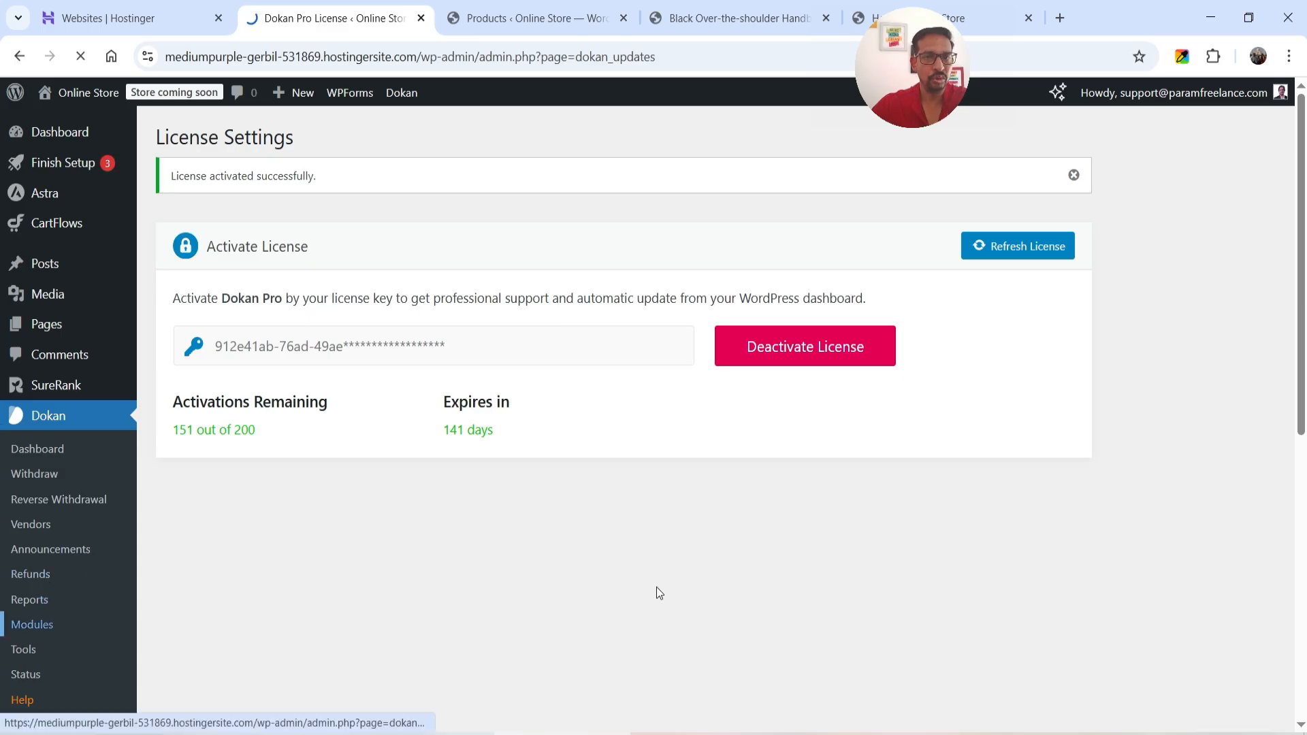
- Enable the Live Chat module in Dokan's module list
scroll(712, 383, down, 3)
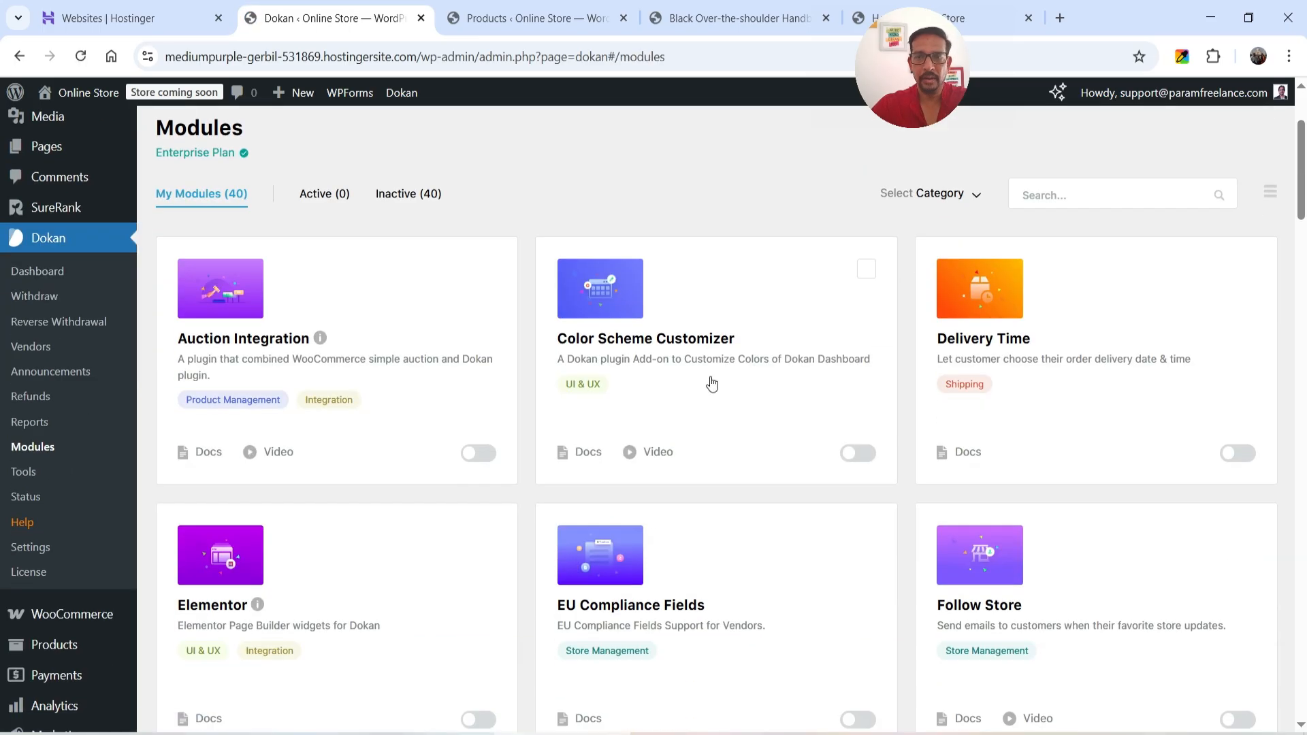
scroll(711, 383, down, 4)
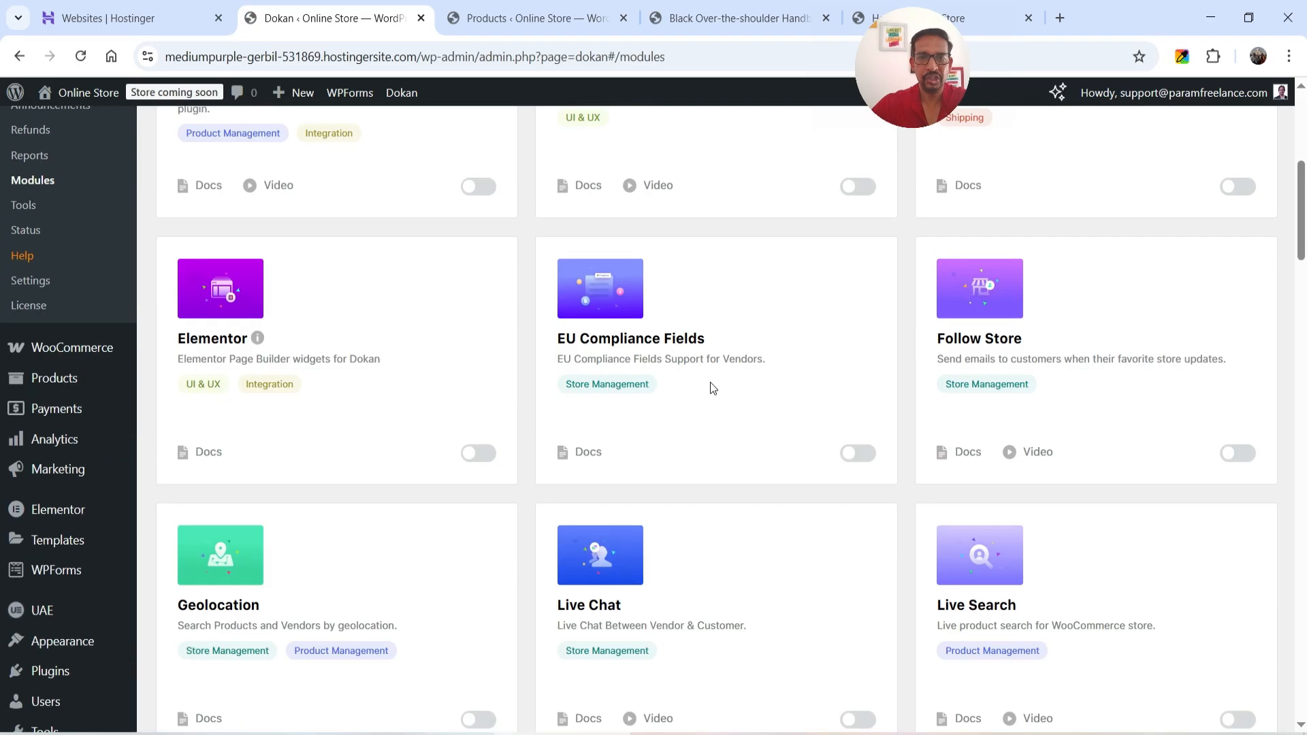
scroll(709, 390, down, 5)
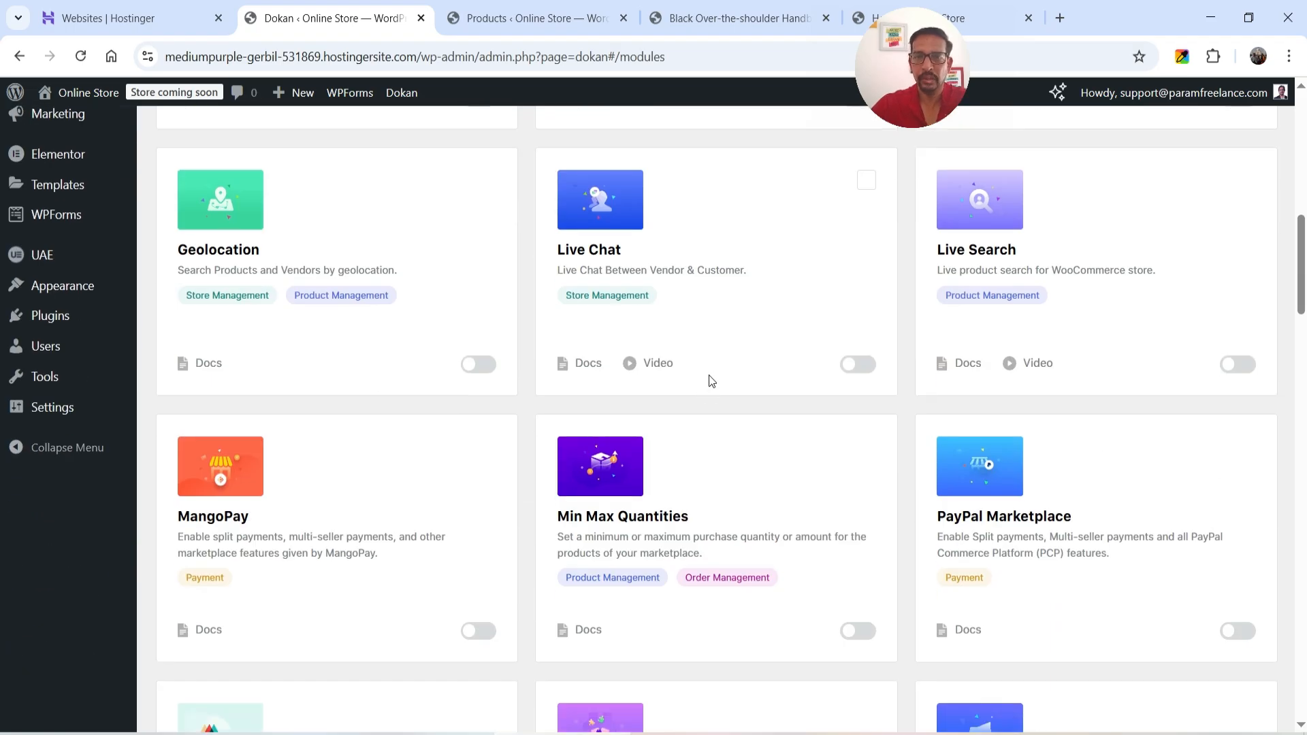
click(860, 367)
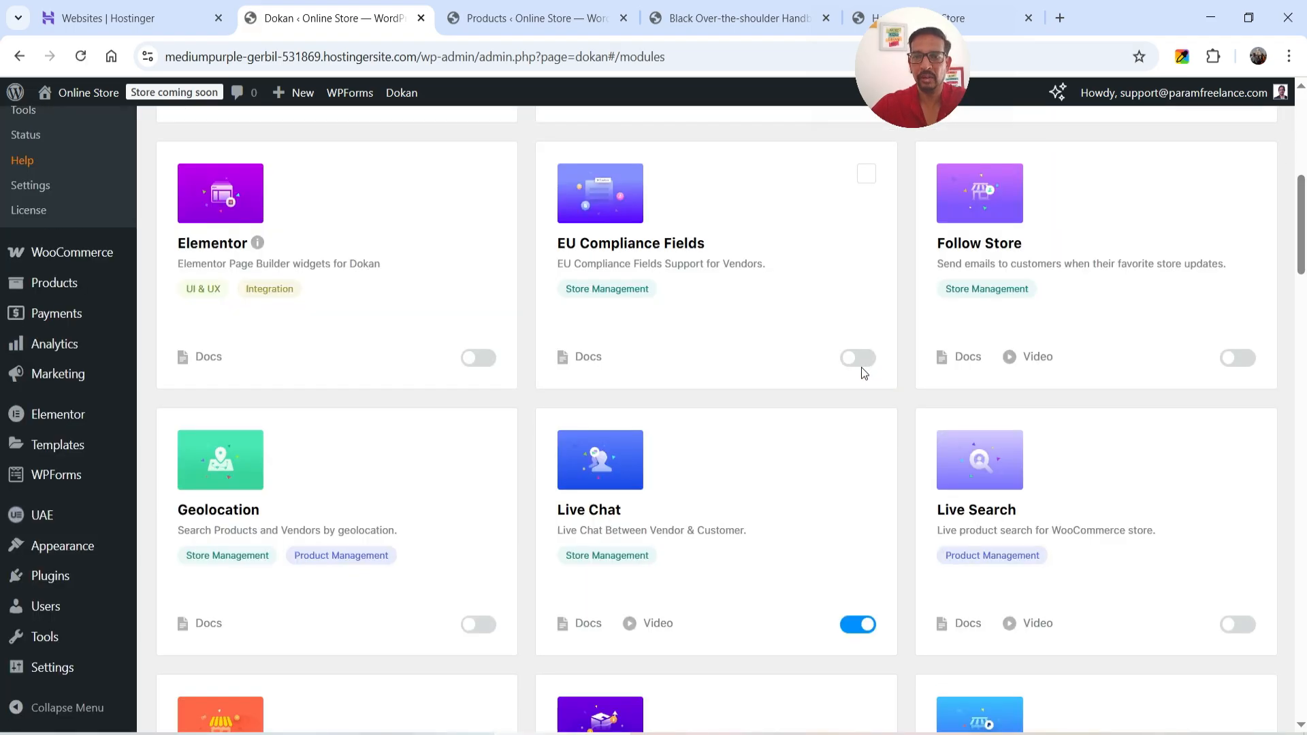
- Look through the modules listed below Live Chat, down to the Product Enquiry, Product Q&A and Product Subscription row
scroll(812, 361, down, 3)
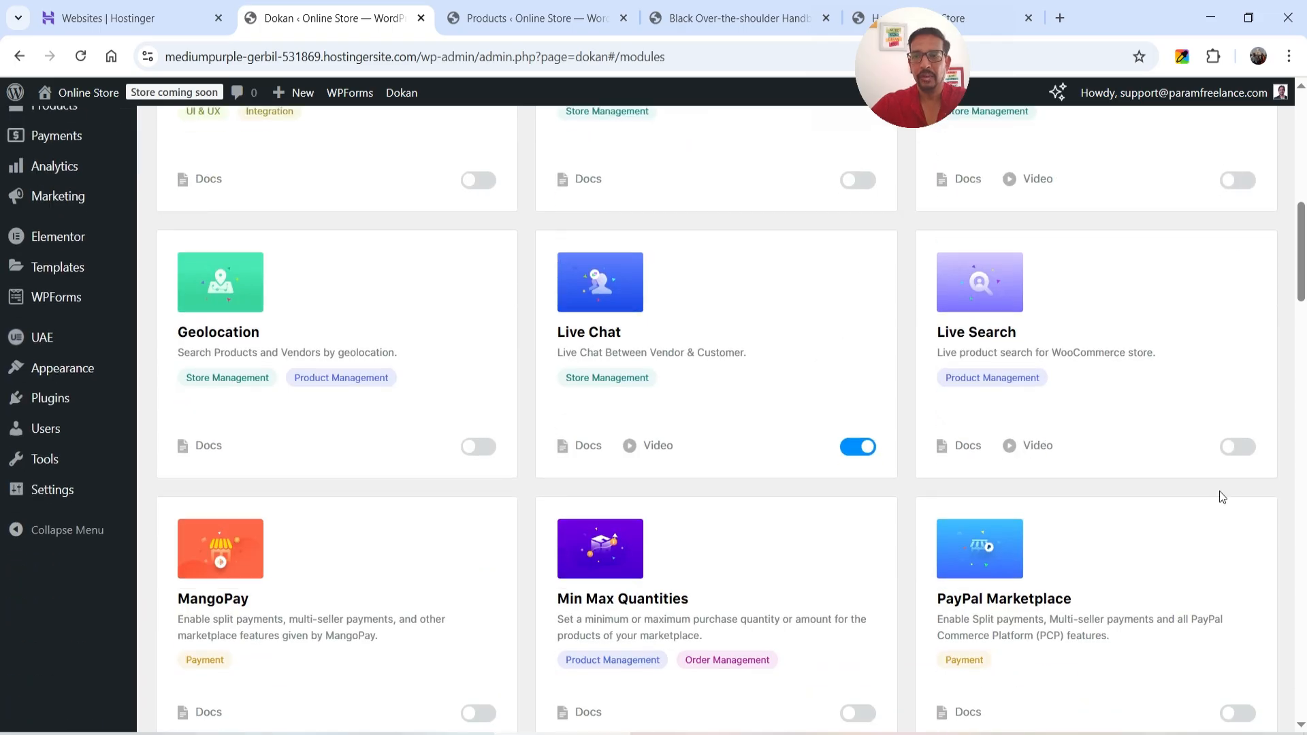
scroll(920, 380, down, 3)
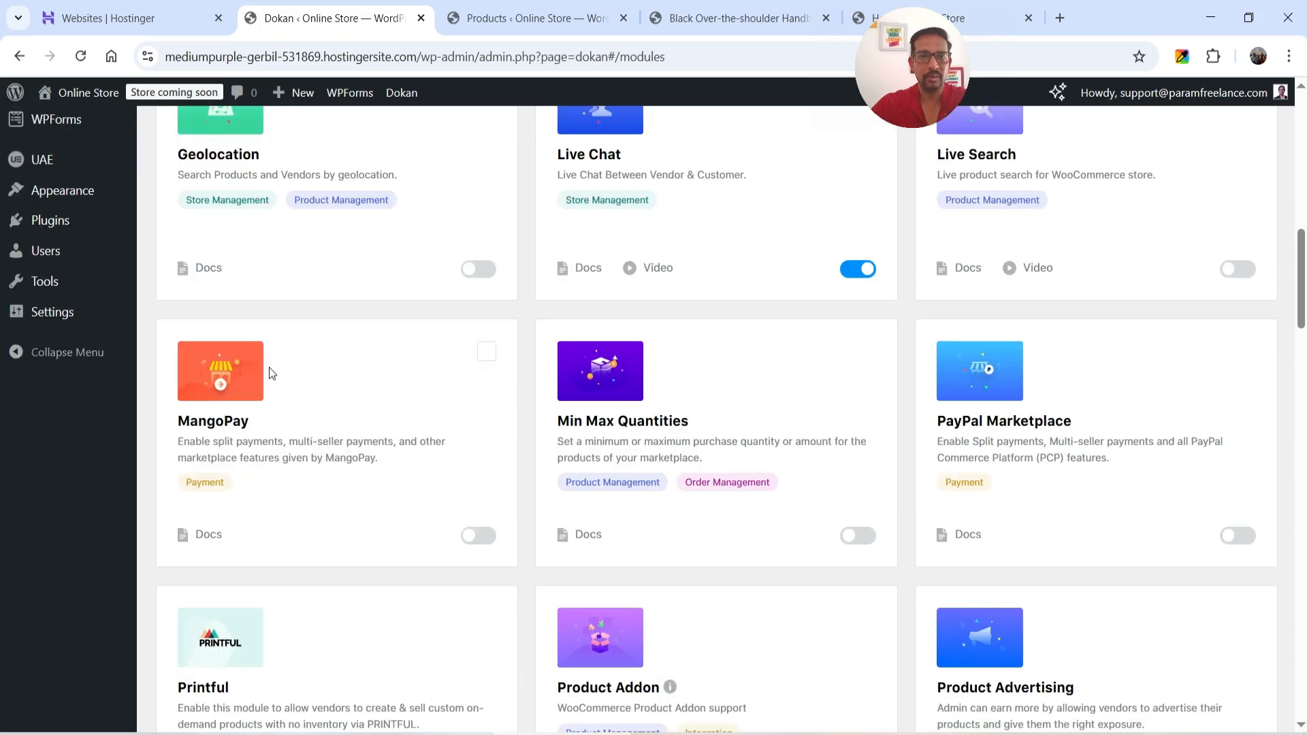
scroll(272, 375, down, 1)
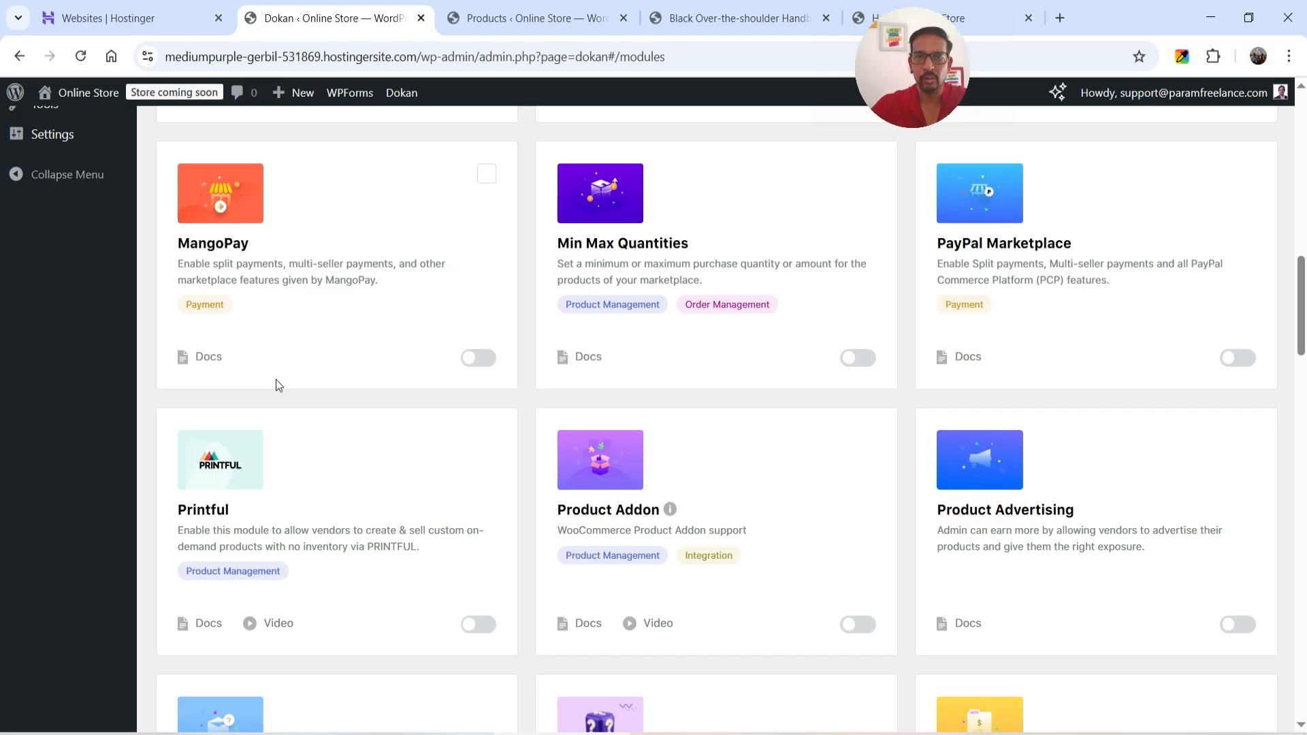
scroll(327, 394, down, 3)
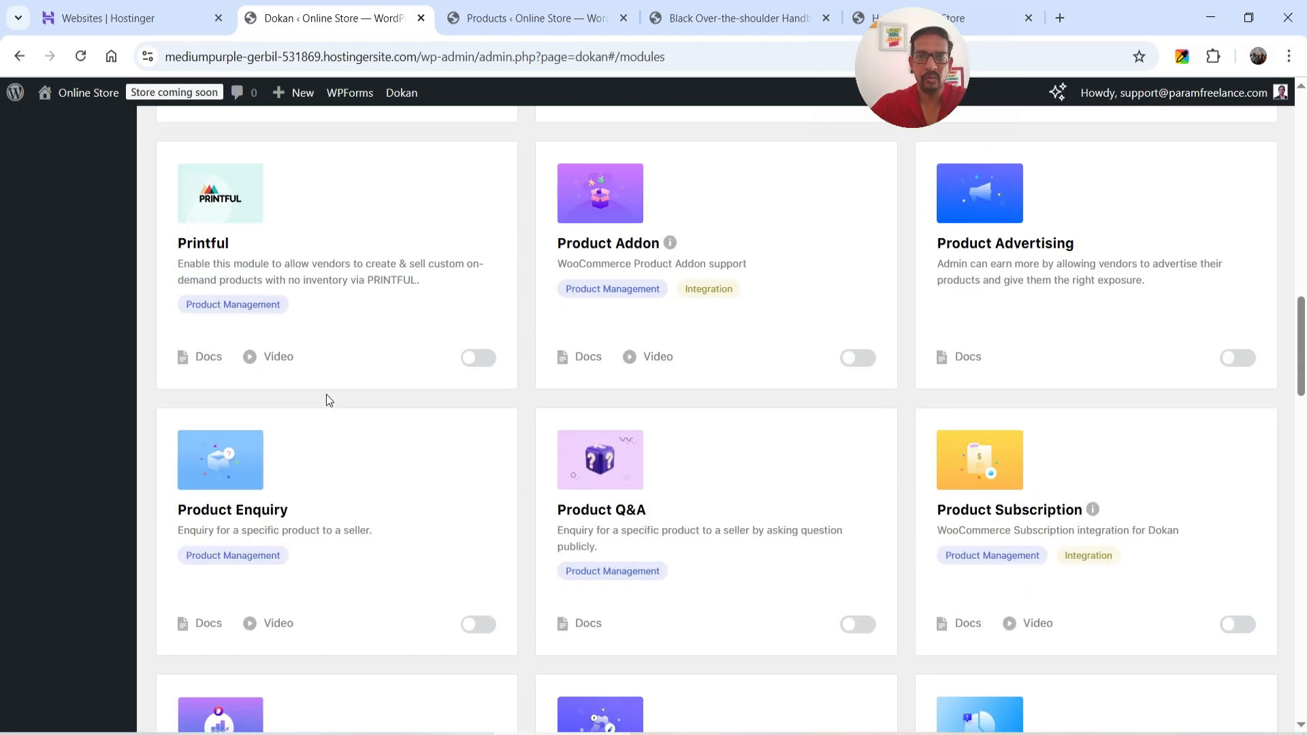
- Check Dokan's Refunds, Withdraw and Reverse Withdrawal pages, and review the To-Do, Analytics and Monthly Overview sections of its dashboard
scroll(325, 394, up, 10)
click(30, 307)
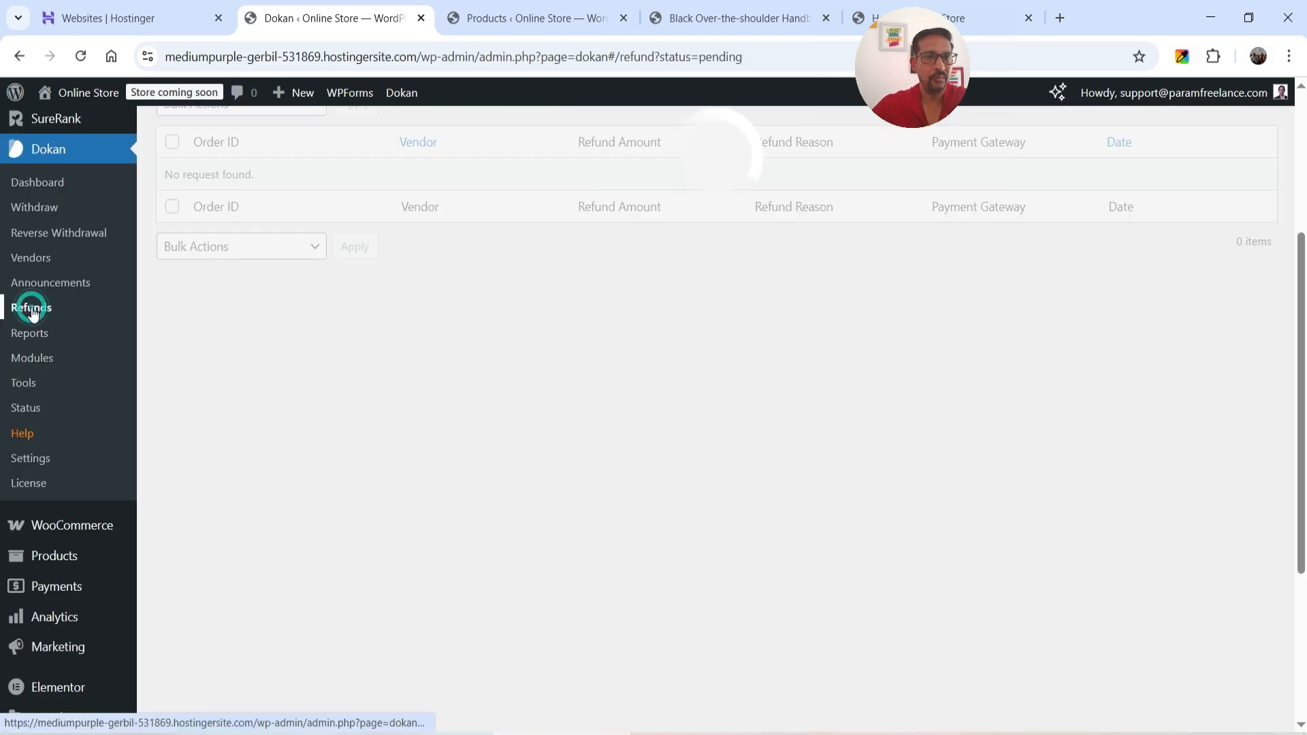
scroll(720, 519, up, 4)
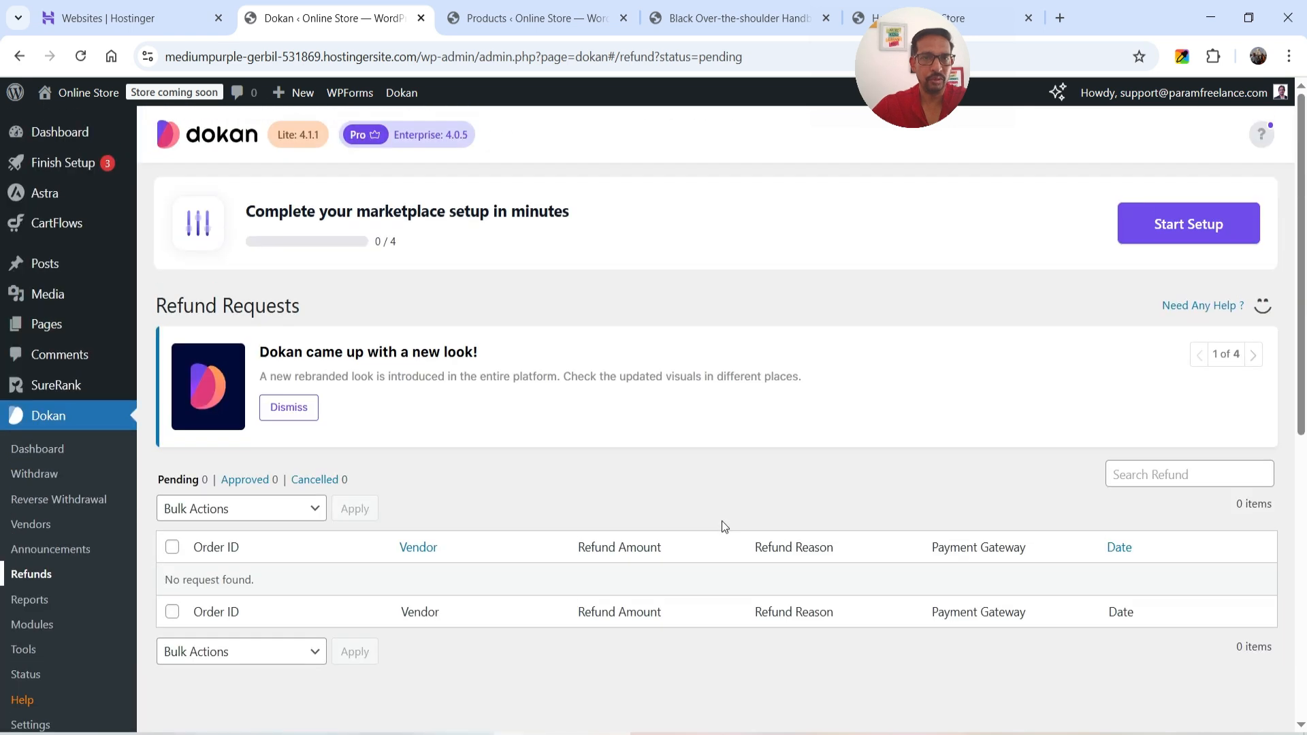
scroll(689, 453, down, 2)
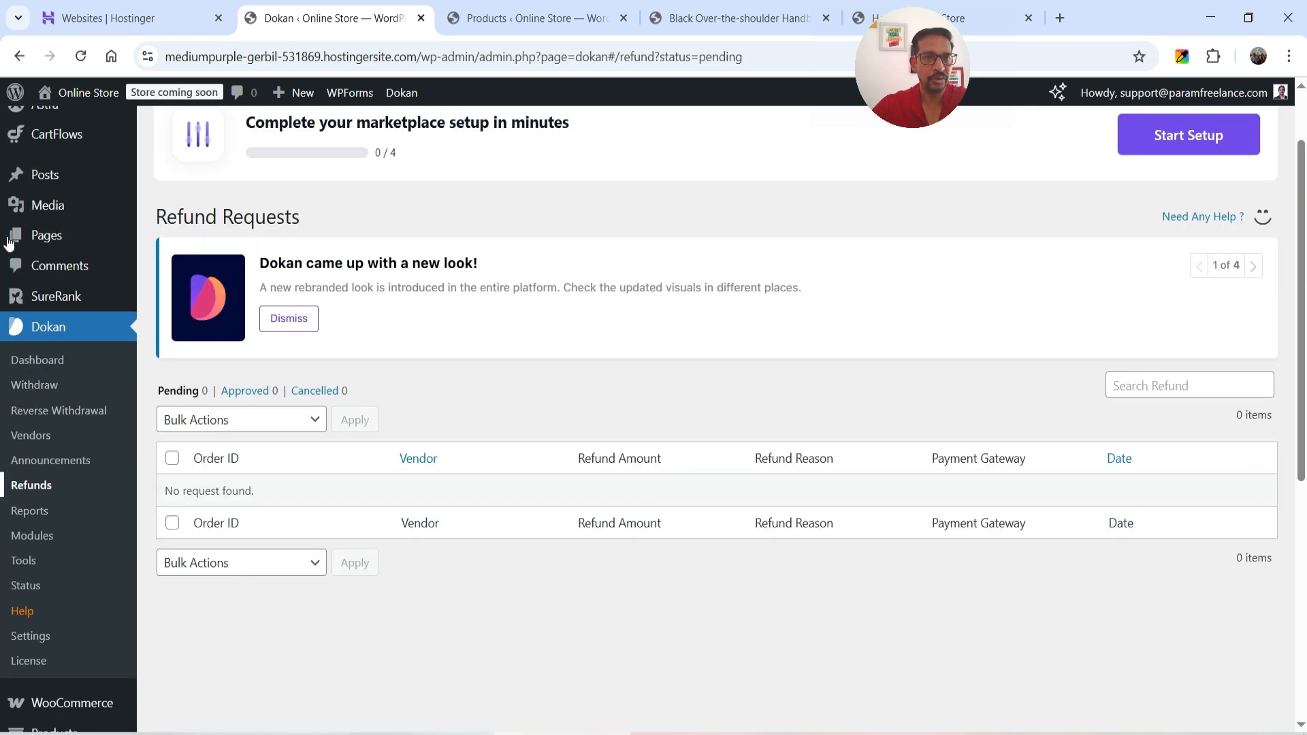
click(36, 387)
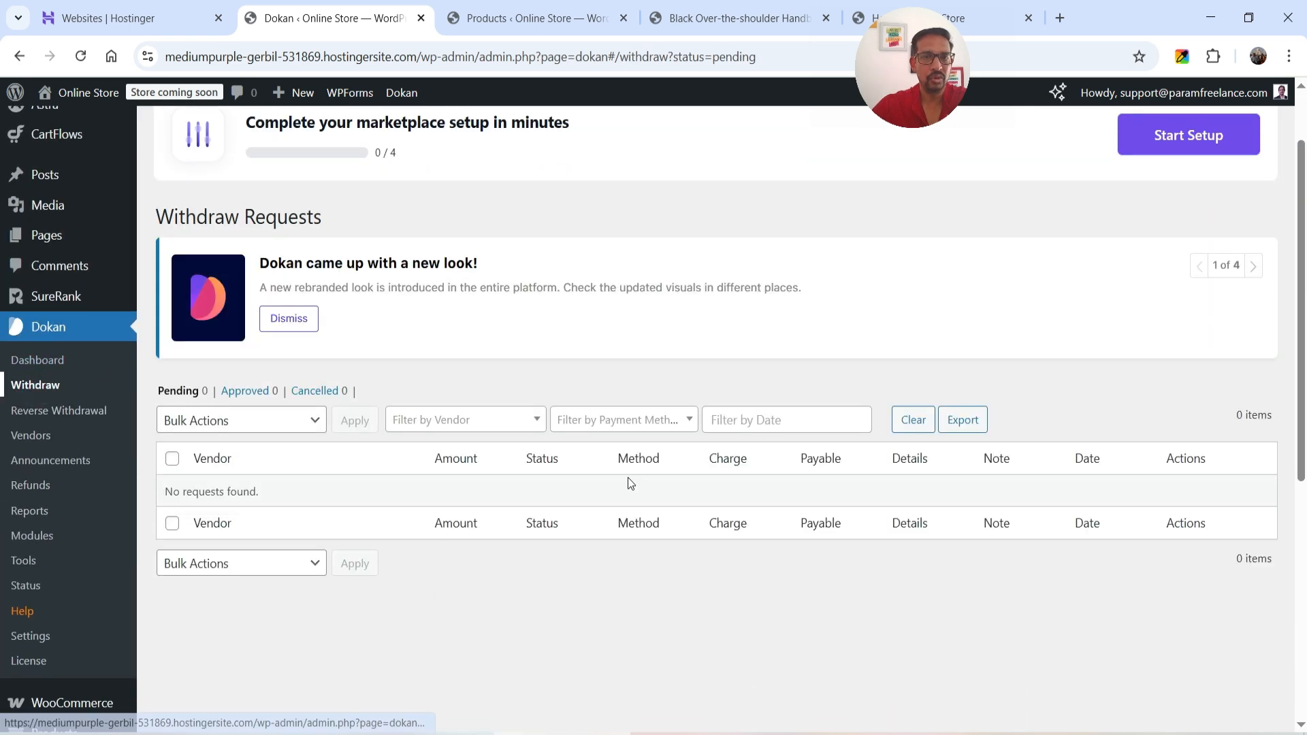
scroll(836, 403, up, 2)
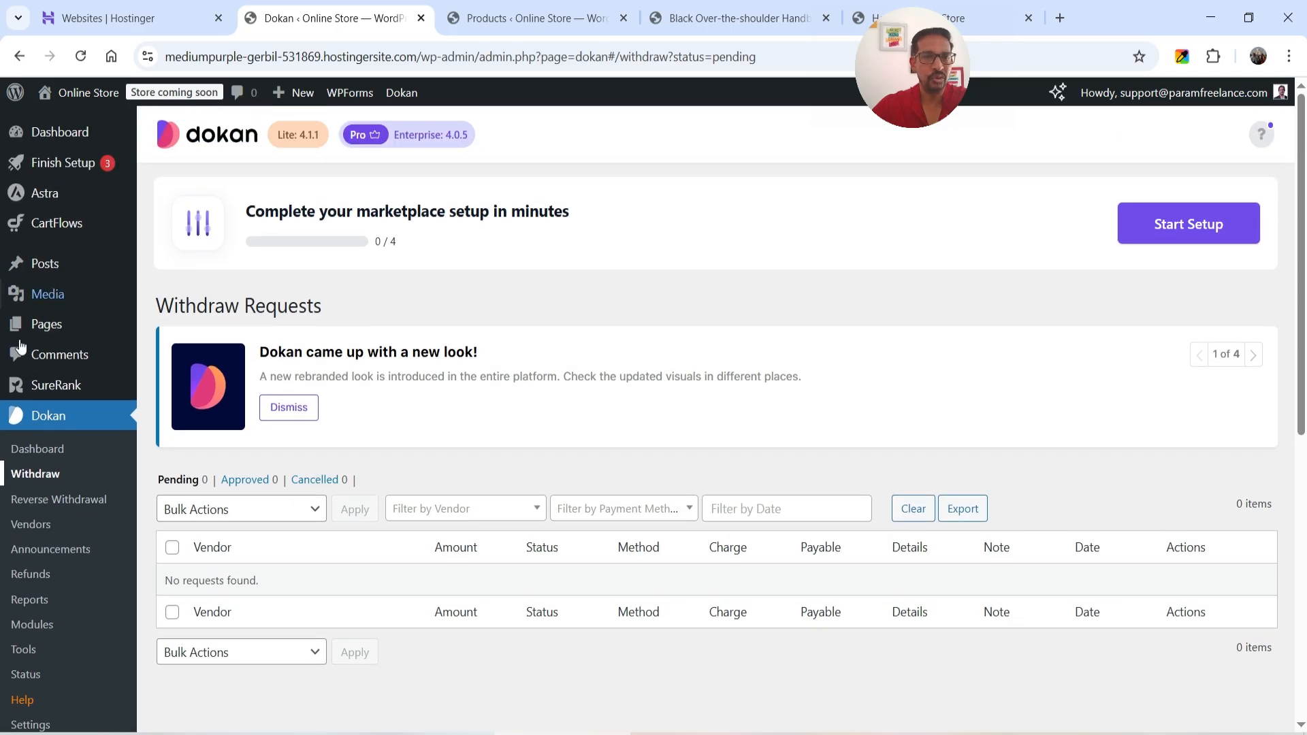
click(76, 501)
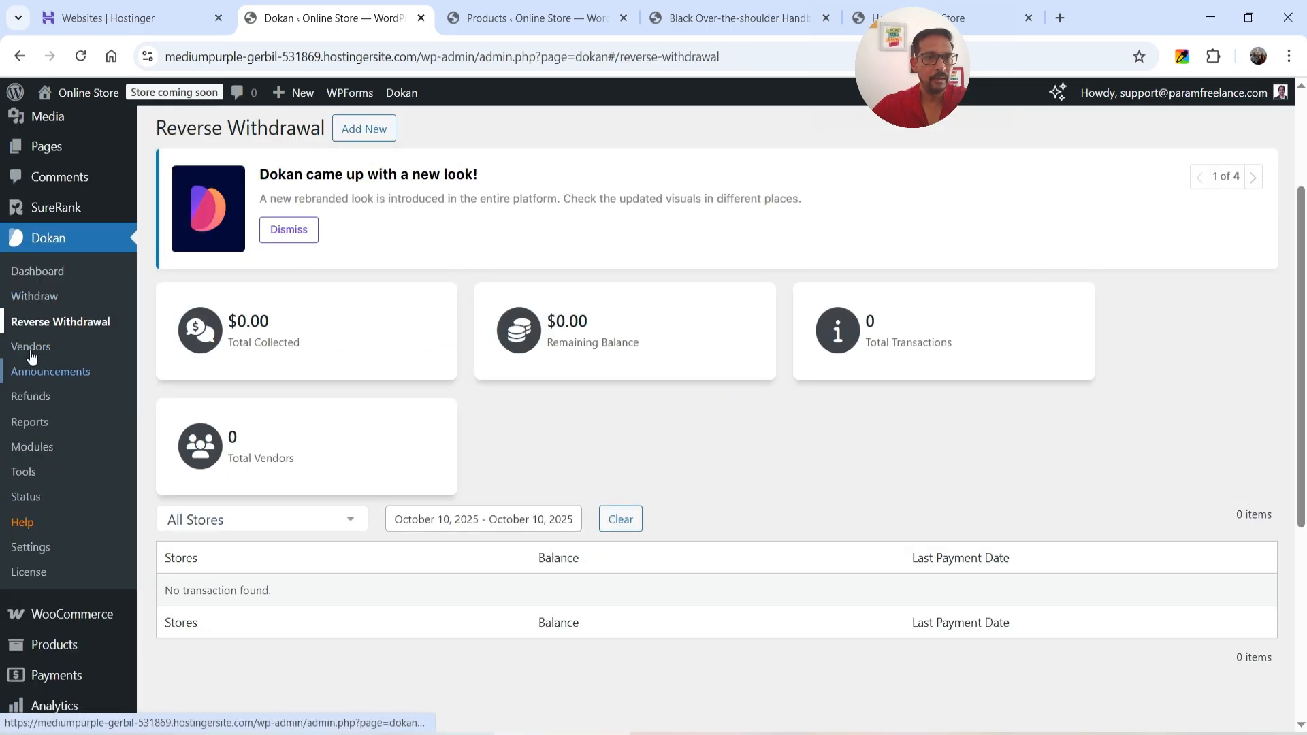
click(37, 271)
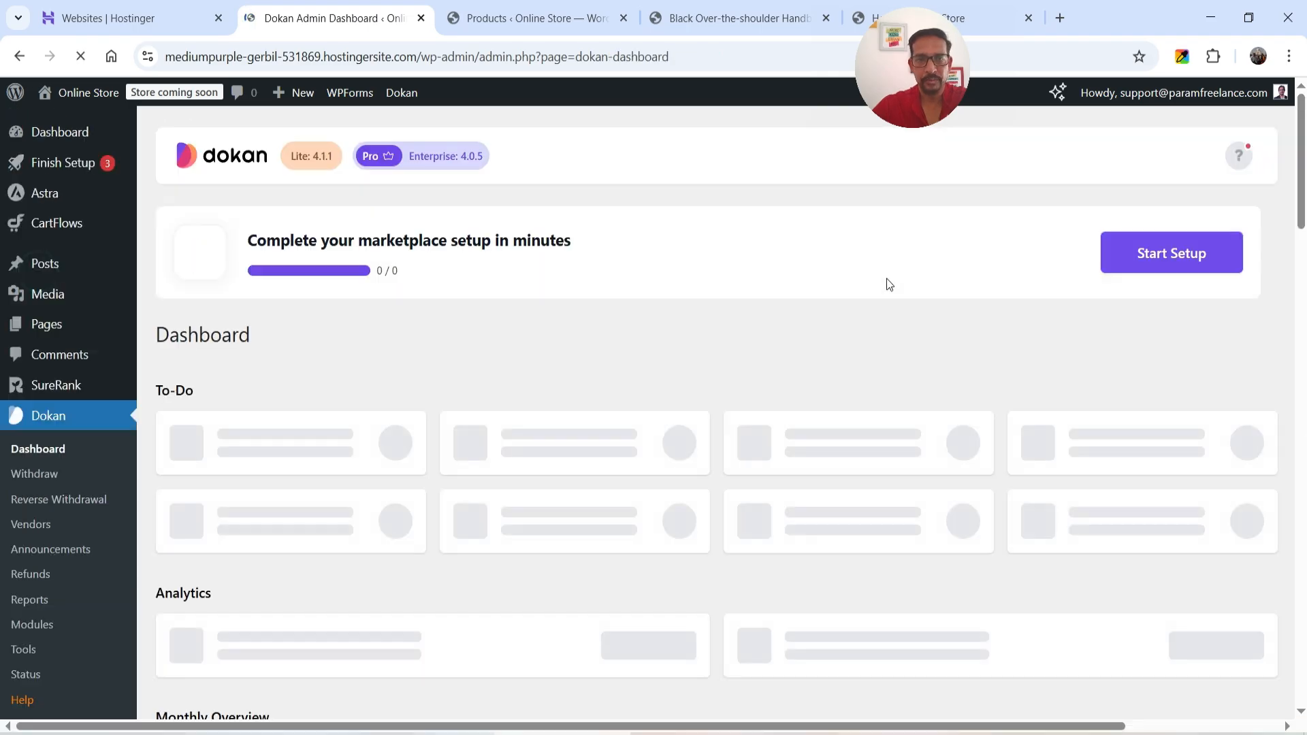
scroll(343, 238, down, 4)
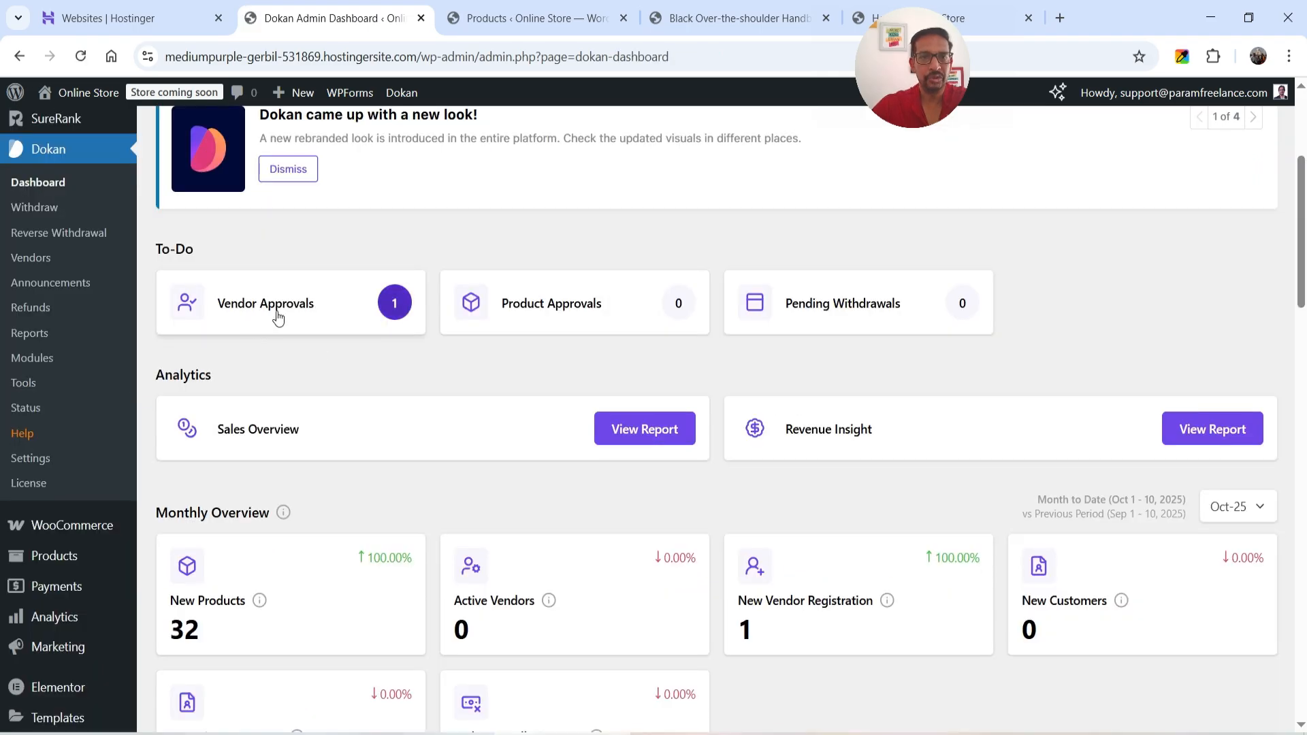
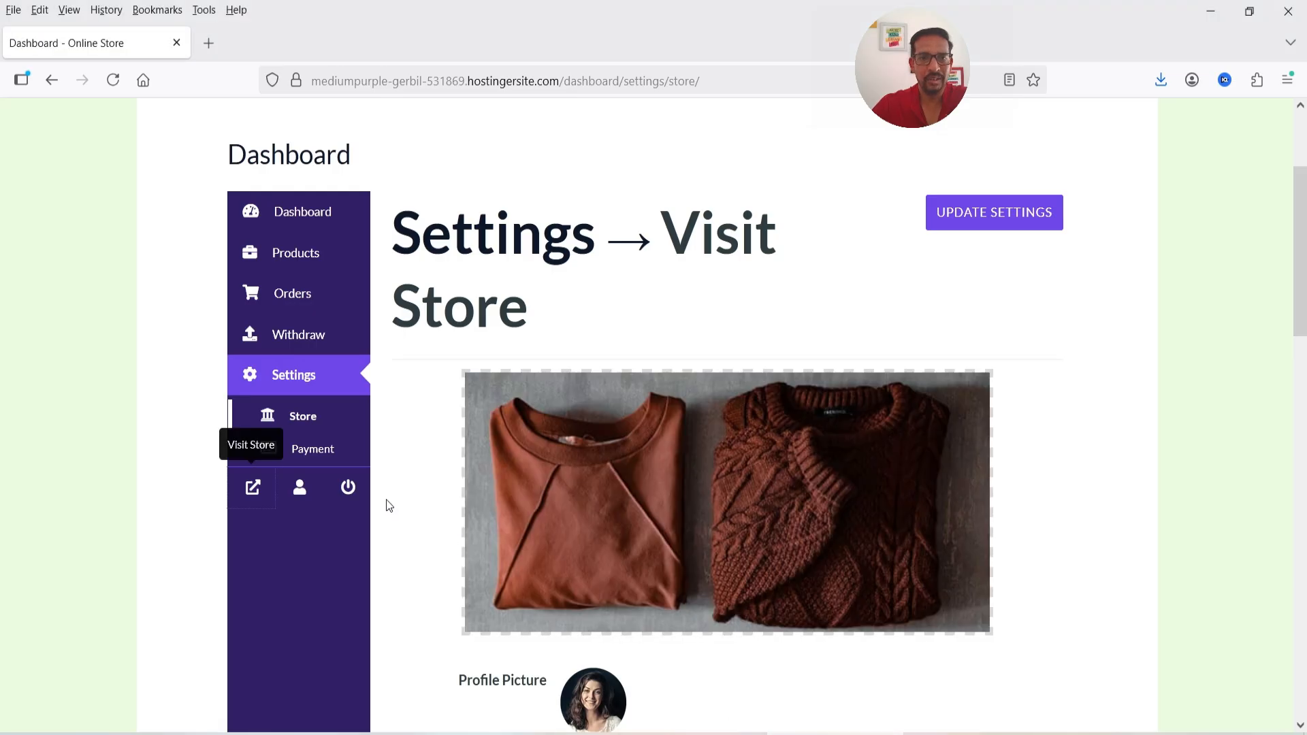
- Switch to Firefox with the vendor dashboard, log out of the vendor account, and open the storefront's login and registration page
click(346, 489)
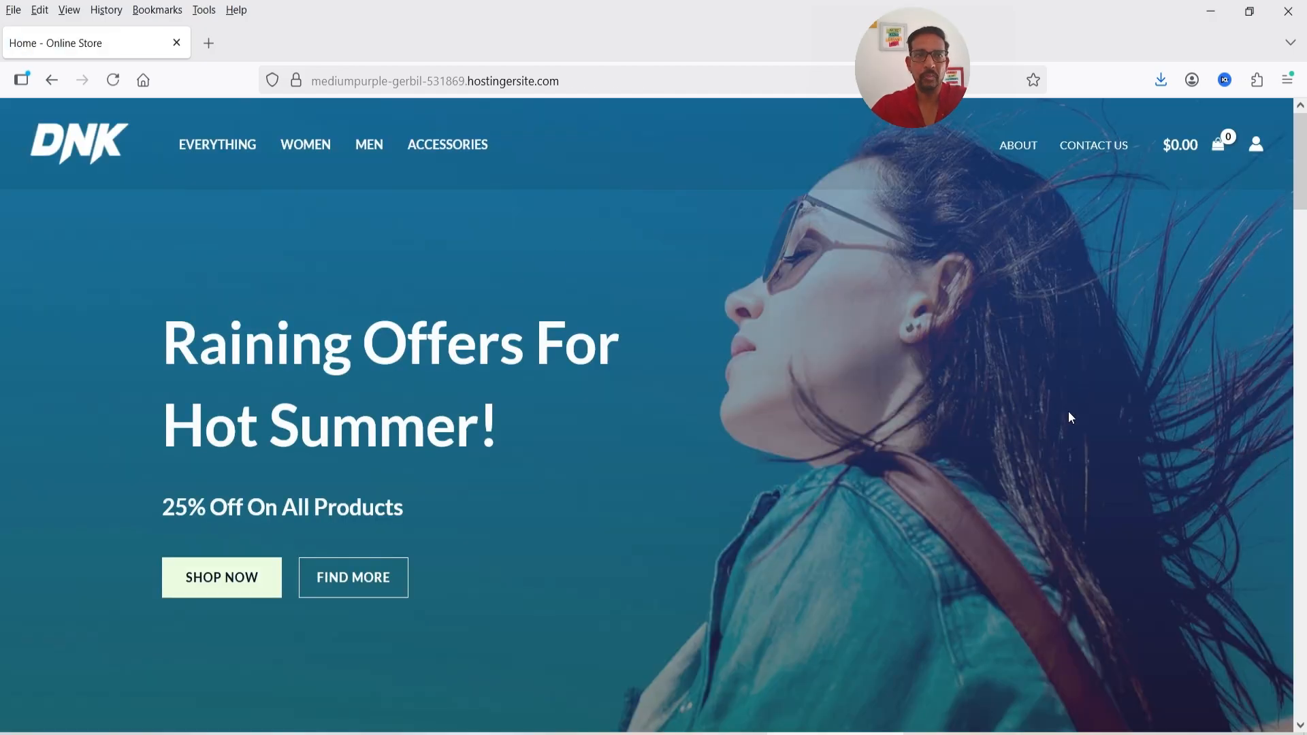
click(1257, 152)
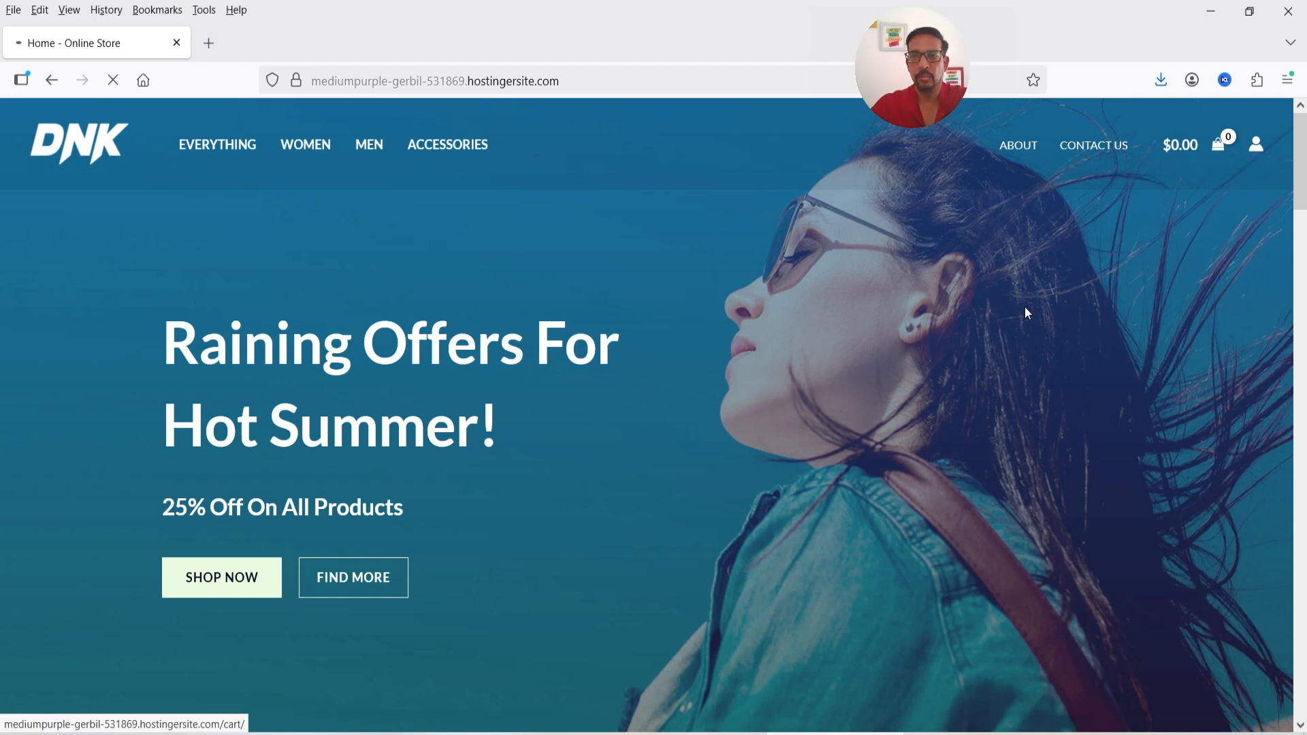
scroll(1021, 296, down, 4)
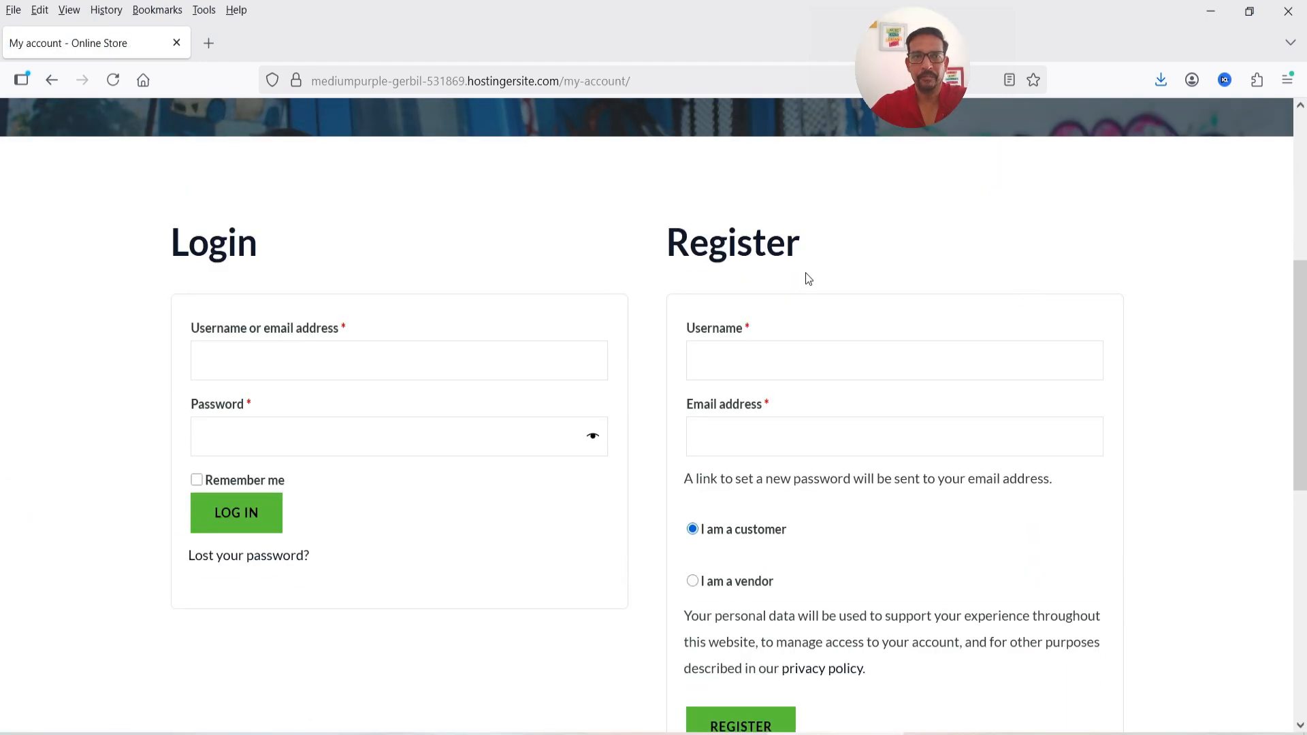
scroll(806, 276, down, 3)
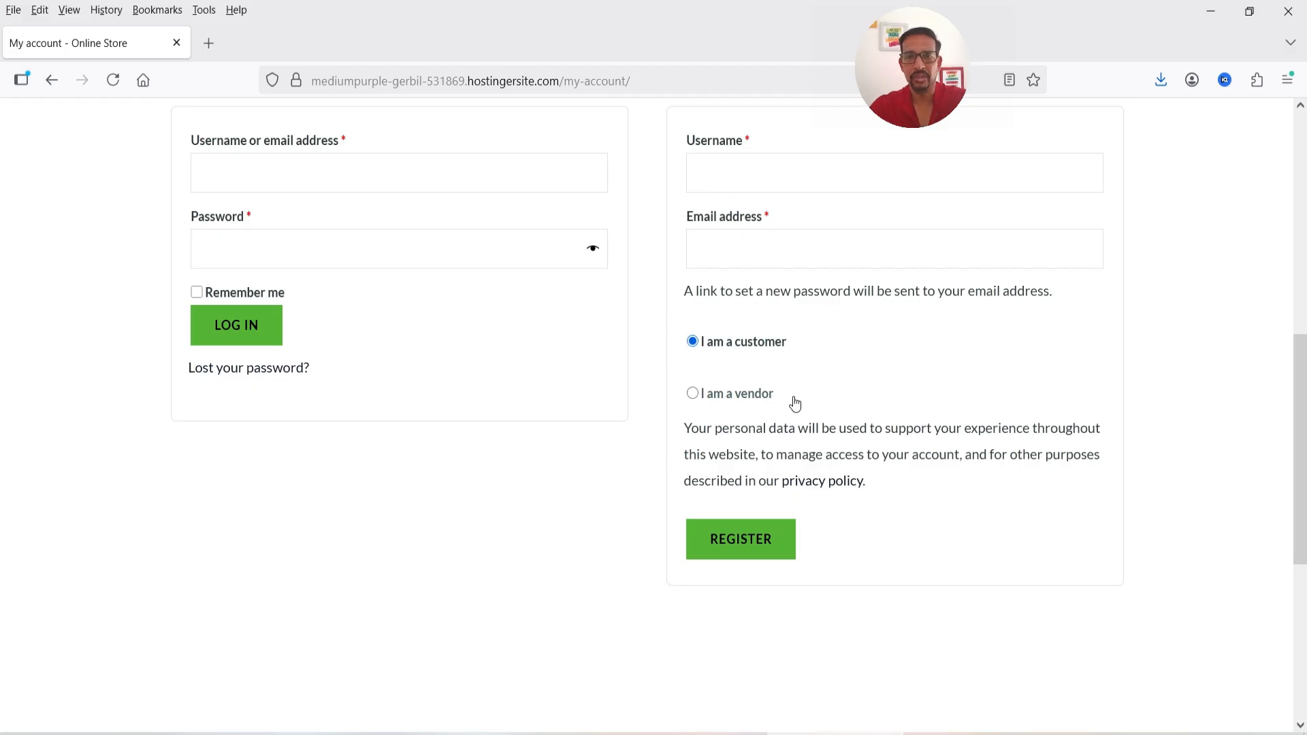
- Choose to register as a vendor, and enter the vendor's username, email address, first name and last name
click(692, 397)
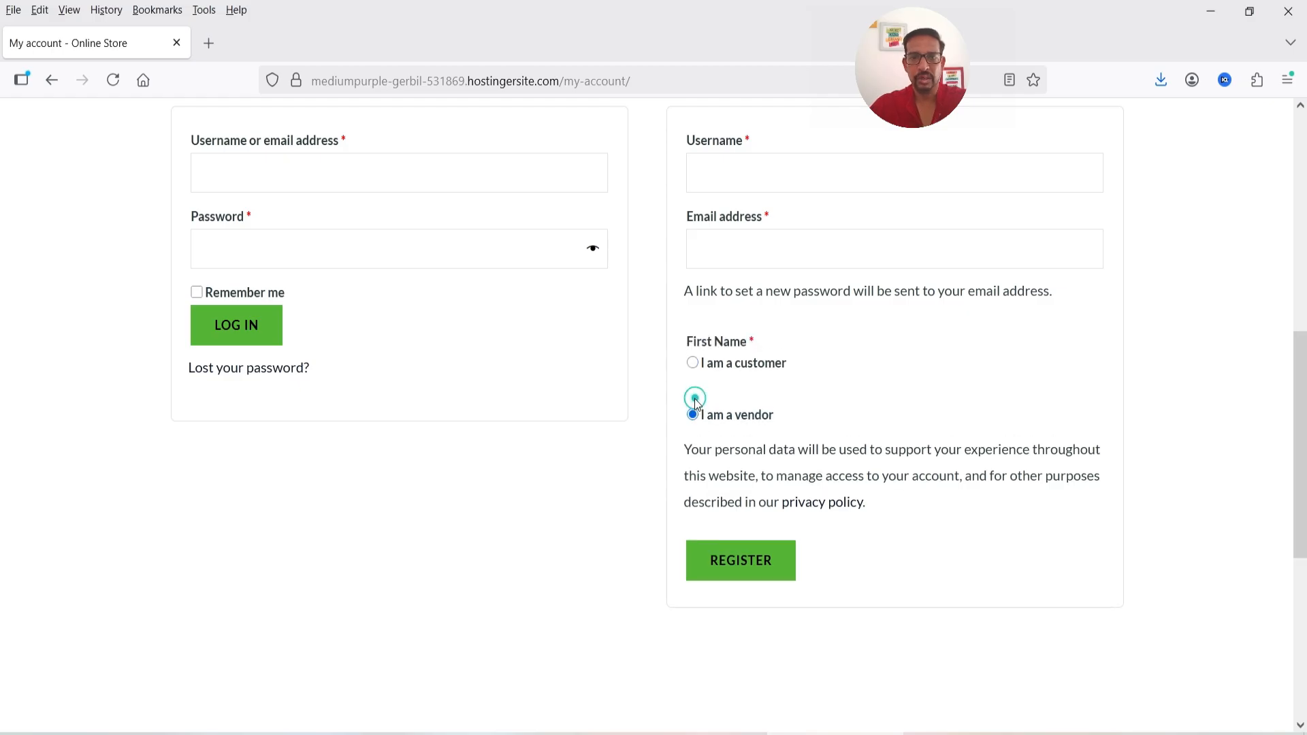
click(757, 165)
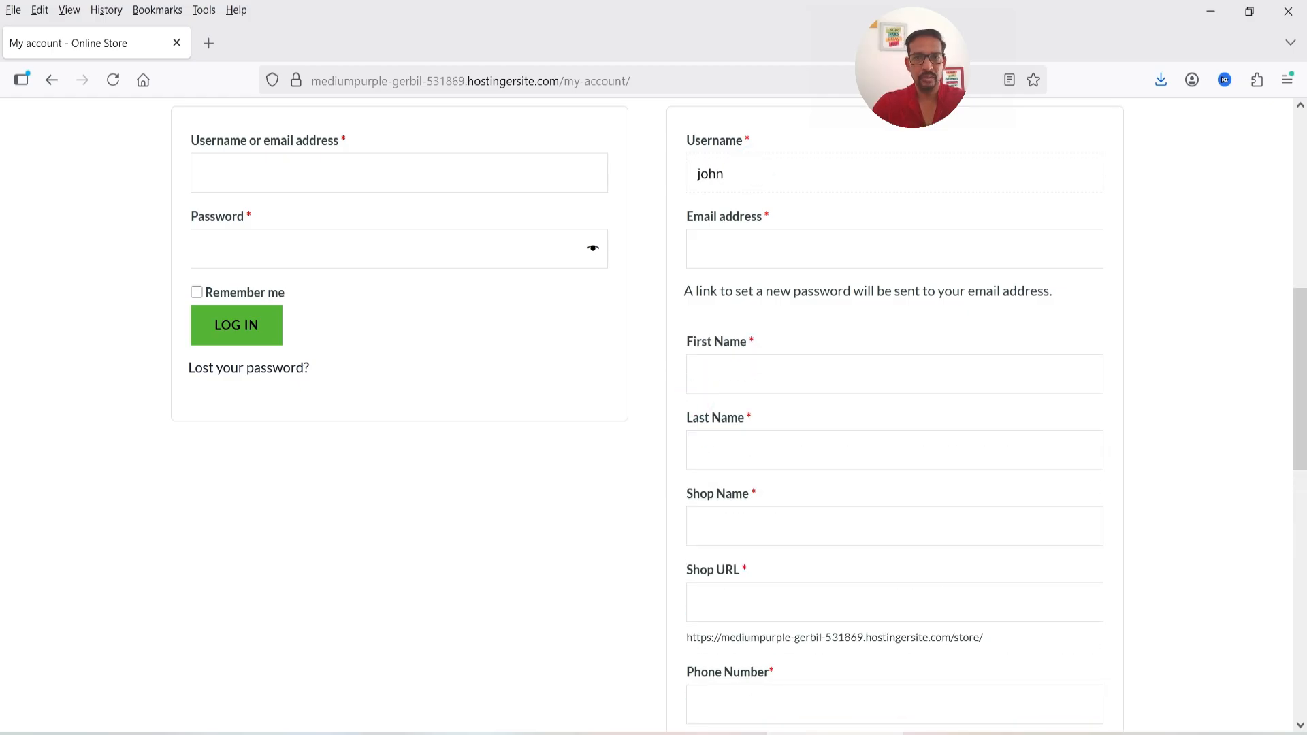
text(johndoe)
key(Tab)
text(john@example.com)
key(Tab)
text(j)
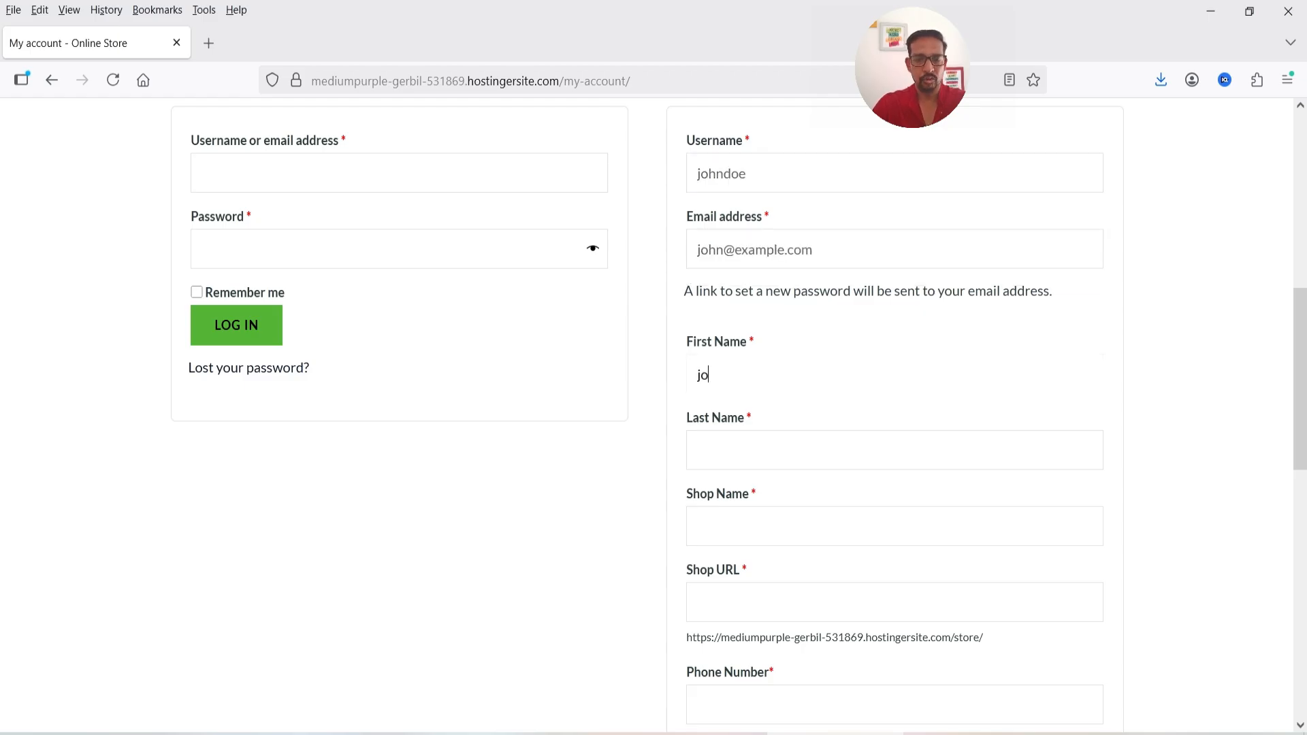
key(Tab)
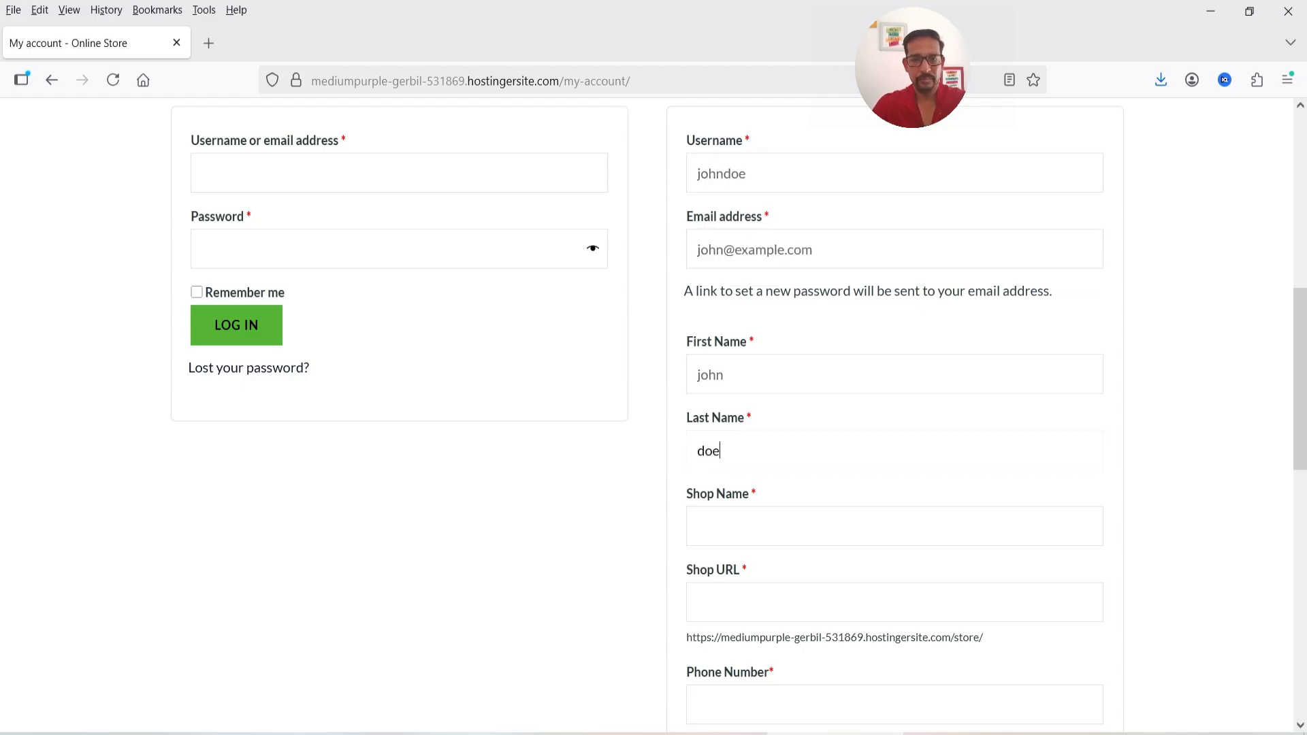
- Enter the vendor's shop name and phone number, and submit the vendor registration
key(Tab)
text(john doe shop)
scroll(695, 244, down, 5)
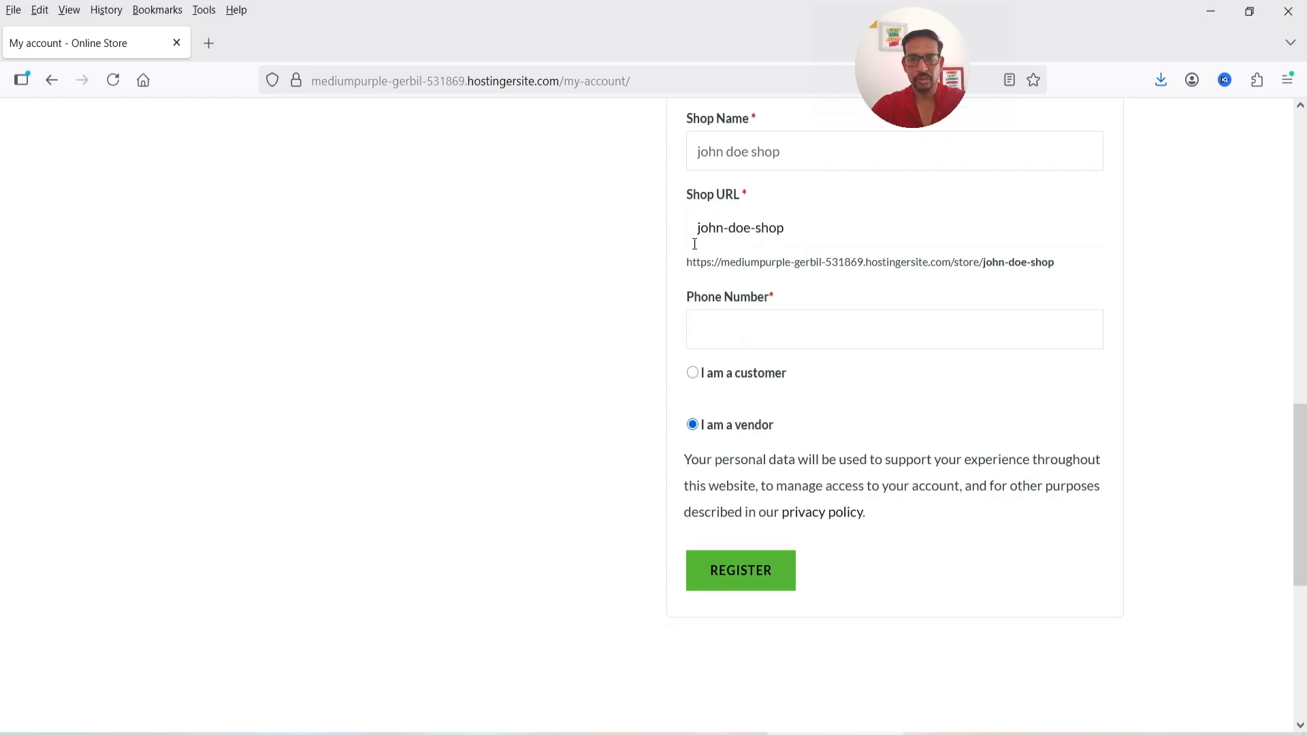
click(775, 327)
text(9876543210)
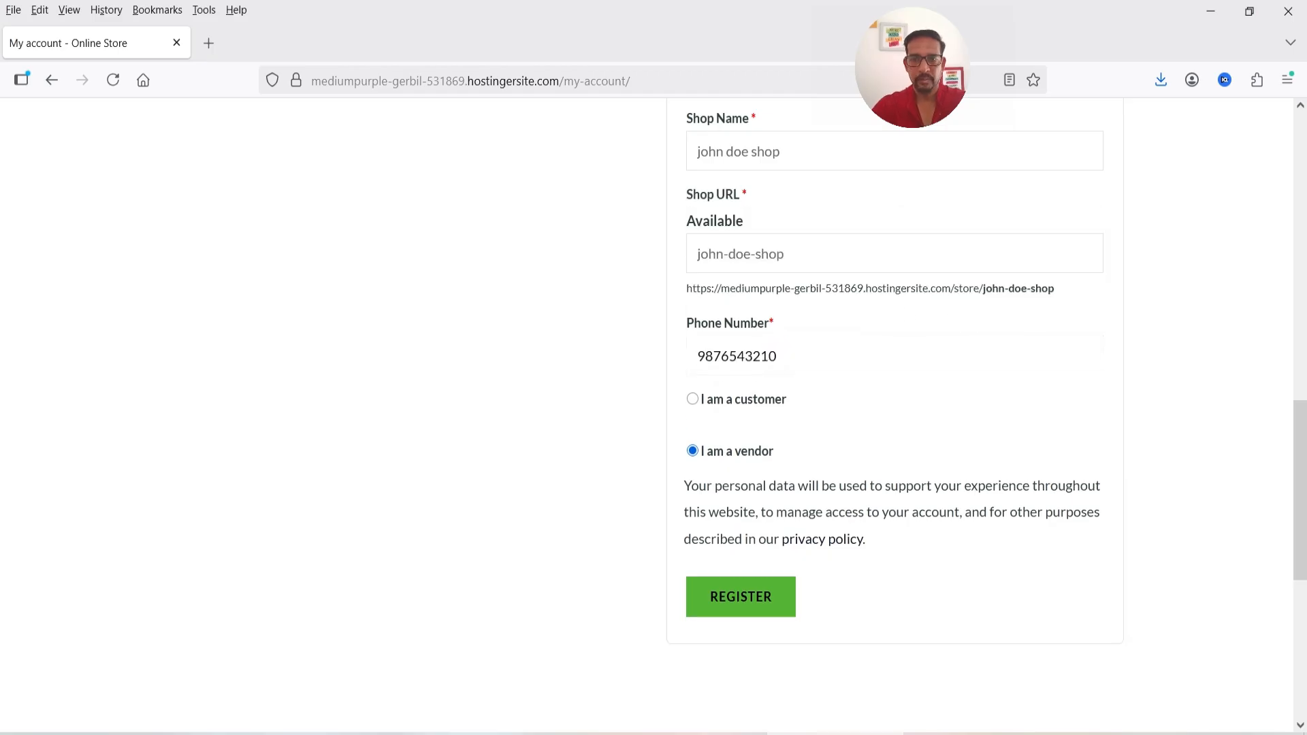
click(741, 604)
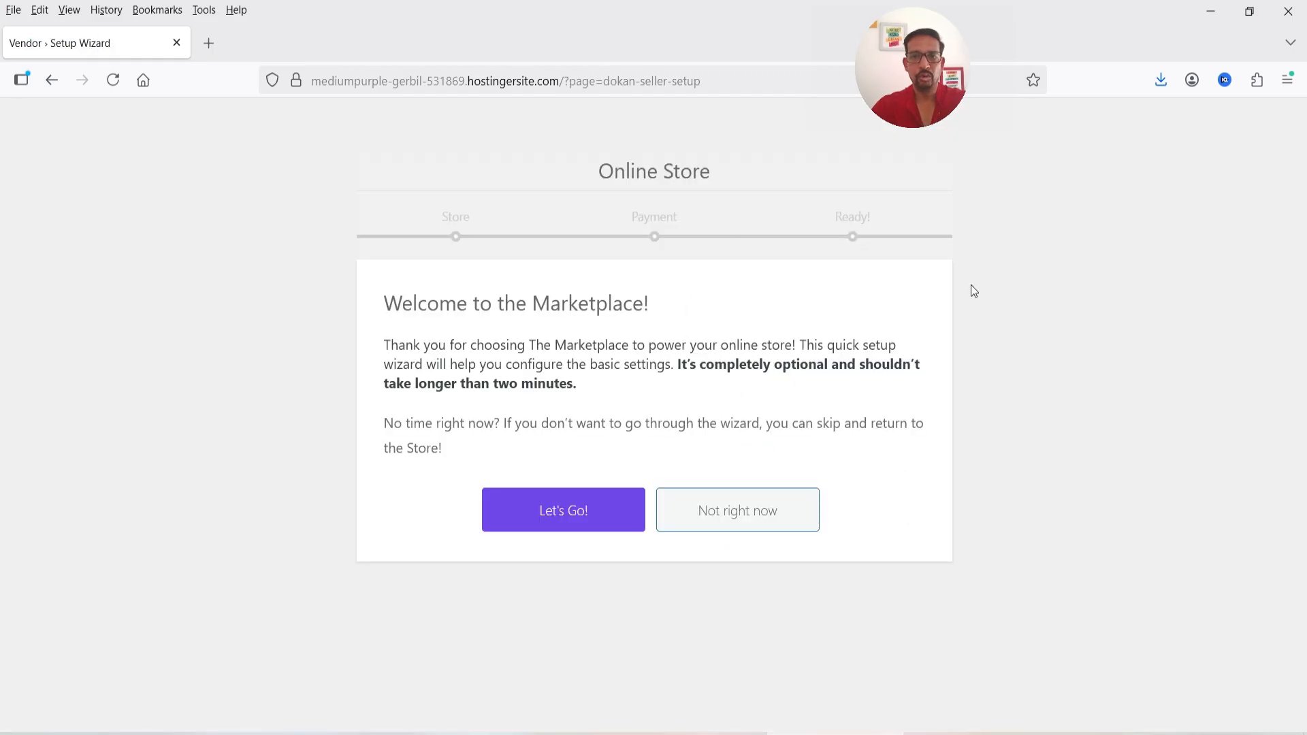
- Start the vendor setup wizard and complete Store Setup with the street, city, postal code, country United States (US) and state Texas
click(524, 530)
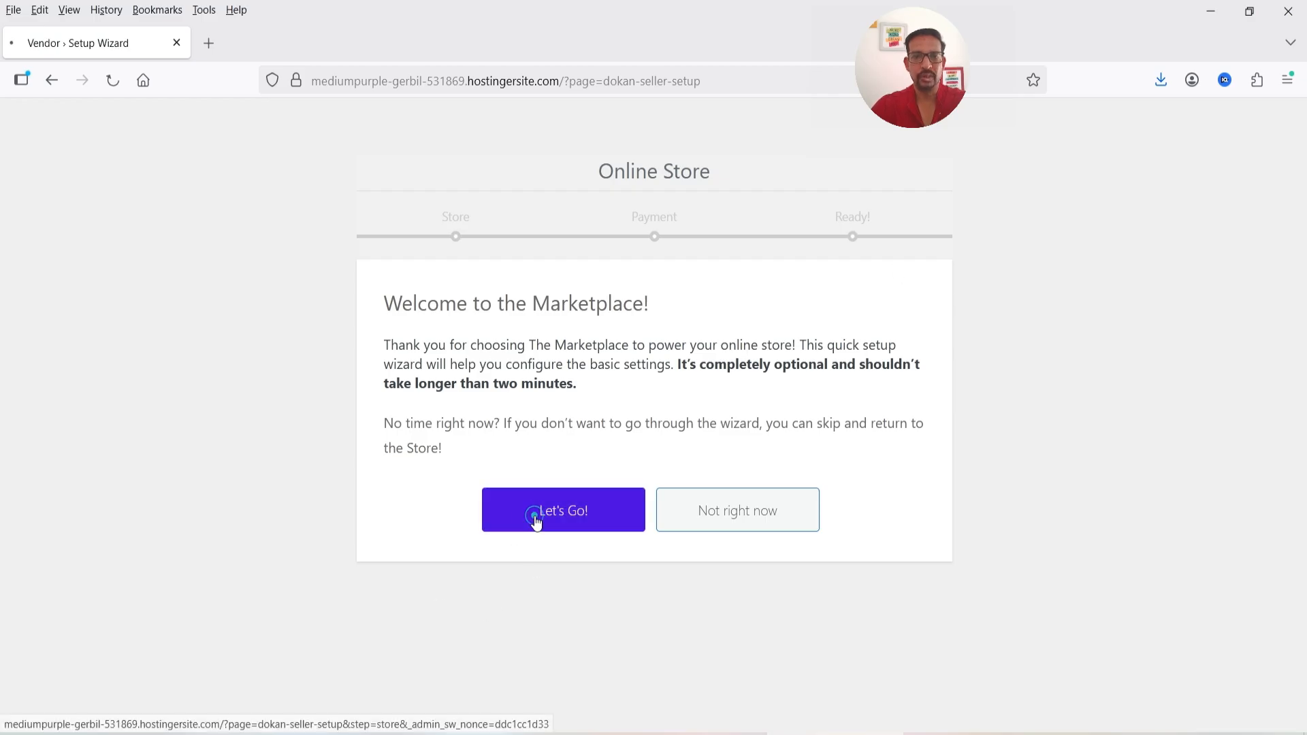
click(618, 355)
text(123)
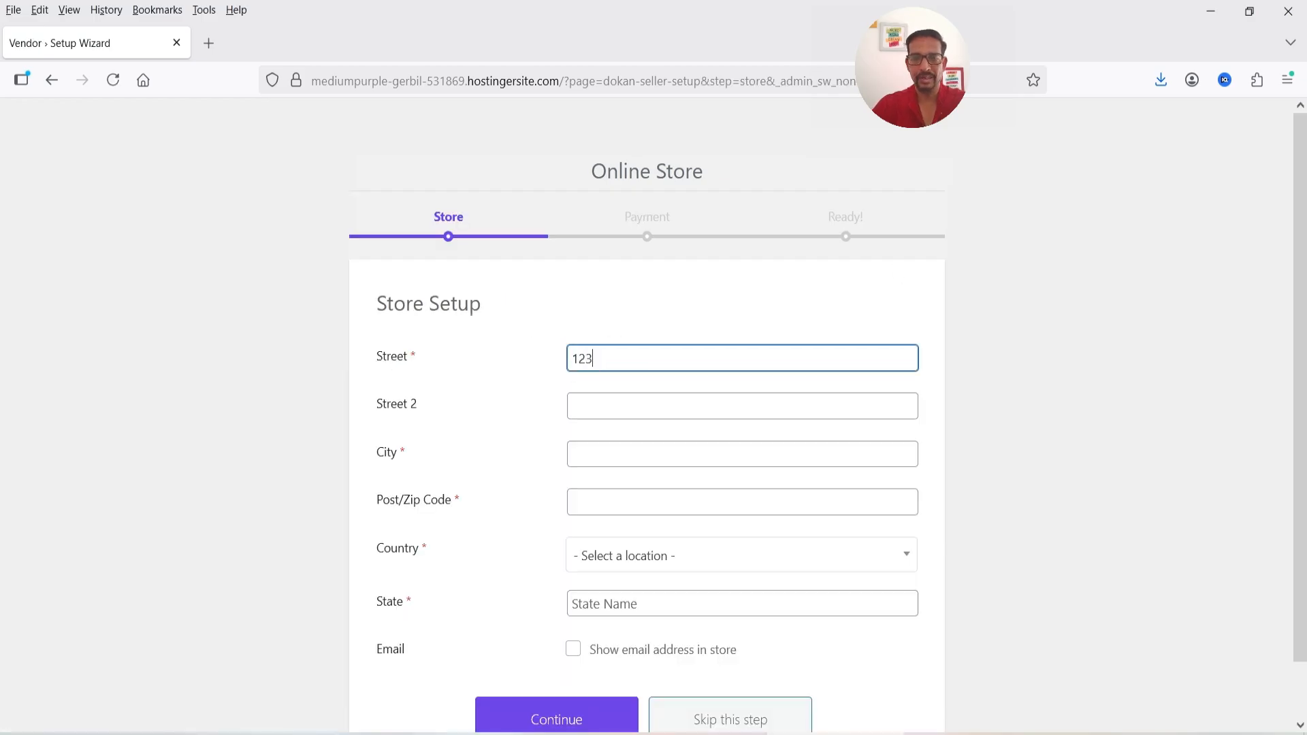
text( street)
key(Tab)
key(Tab)
text(dallas)
key(Tab)
text(710001)
click(640, 556)
text(united)
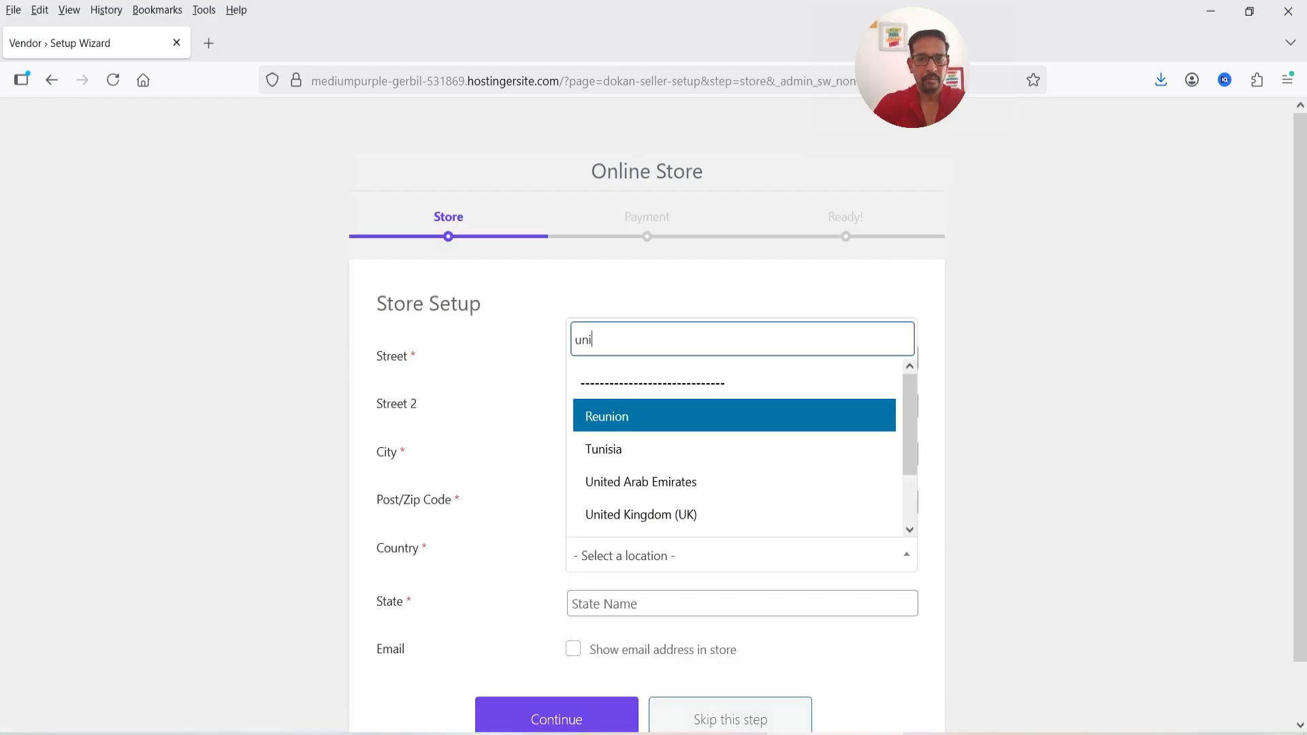
click(560, 661)
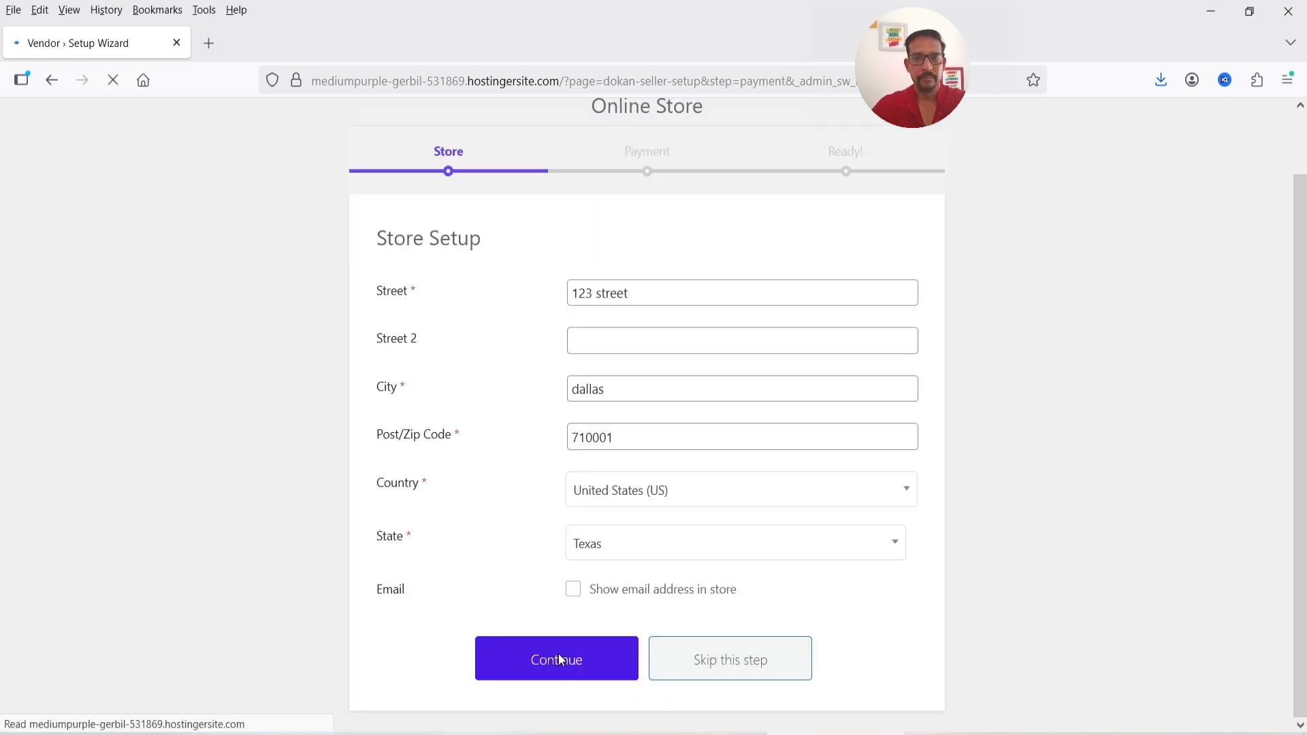
- Enter the vendor's PayPal email in Payment Setup, finish the wizard, and review the new vendor's dashboard
click(607, 375)
text(john@example.com)
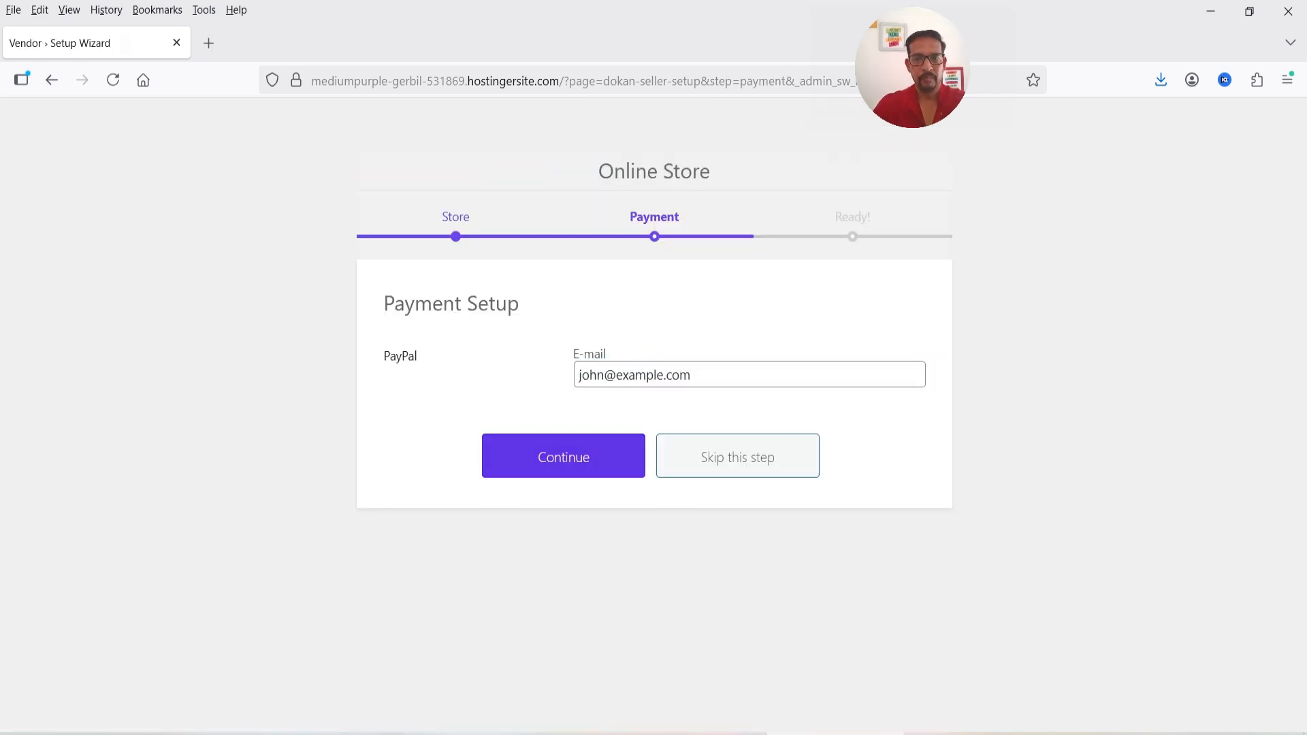
click(553, 463)
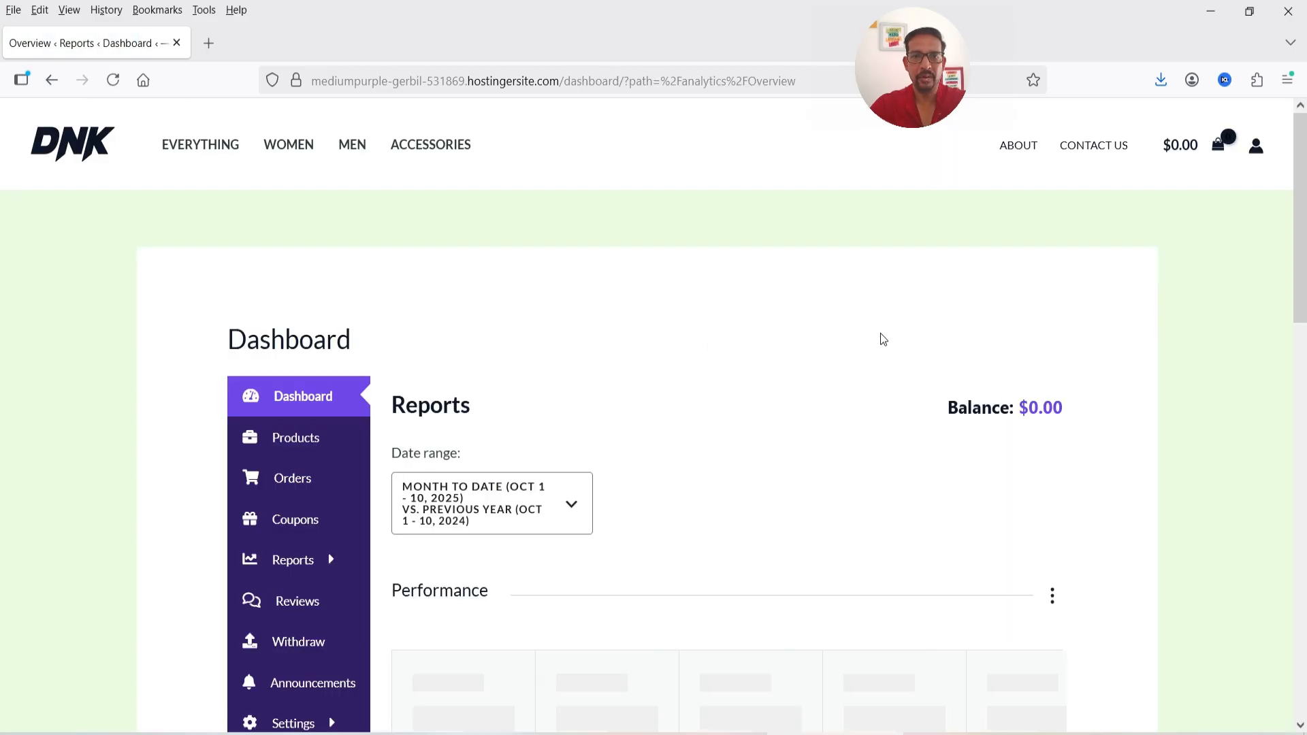
scroll(602, 732, down, 3)
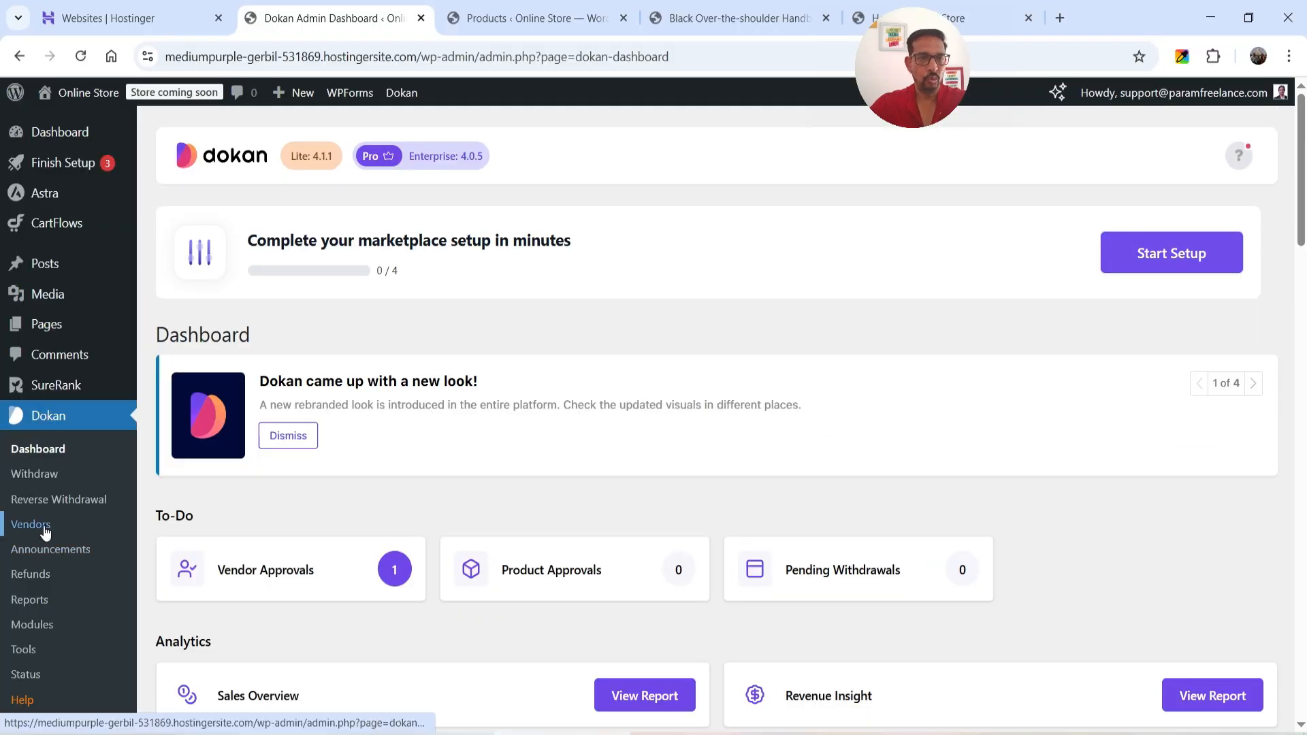
- Open the newly registered vendor's record for editing from Dokan's vendor list and review its profile, address and payment fields
click(43, 529)
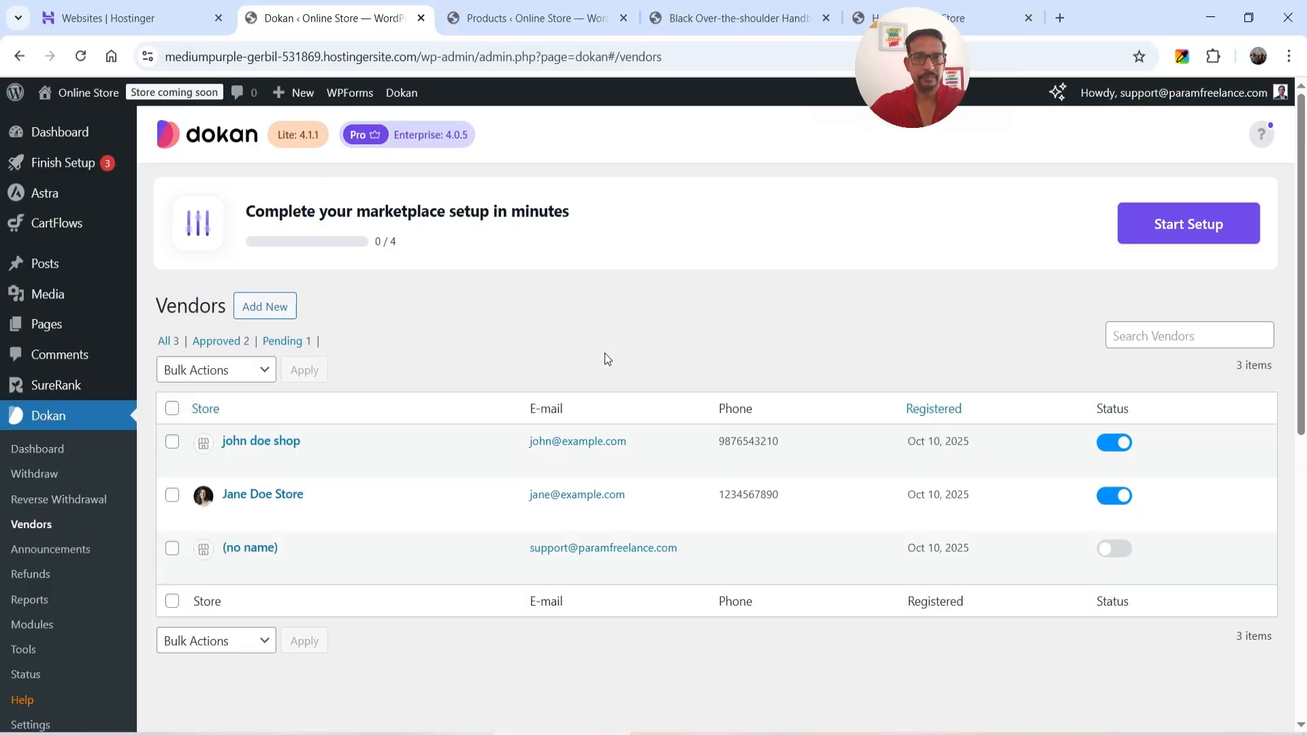
scroll(607, 327, down, 5)
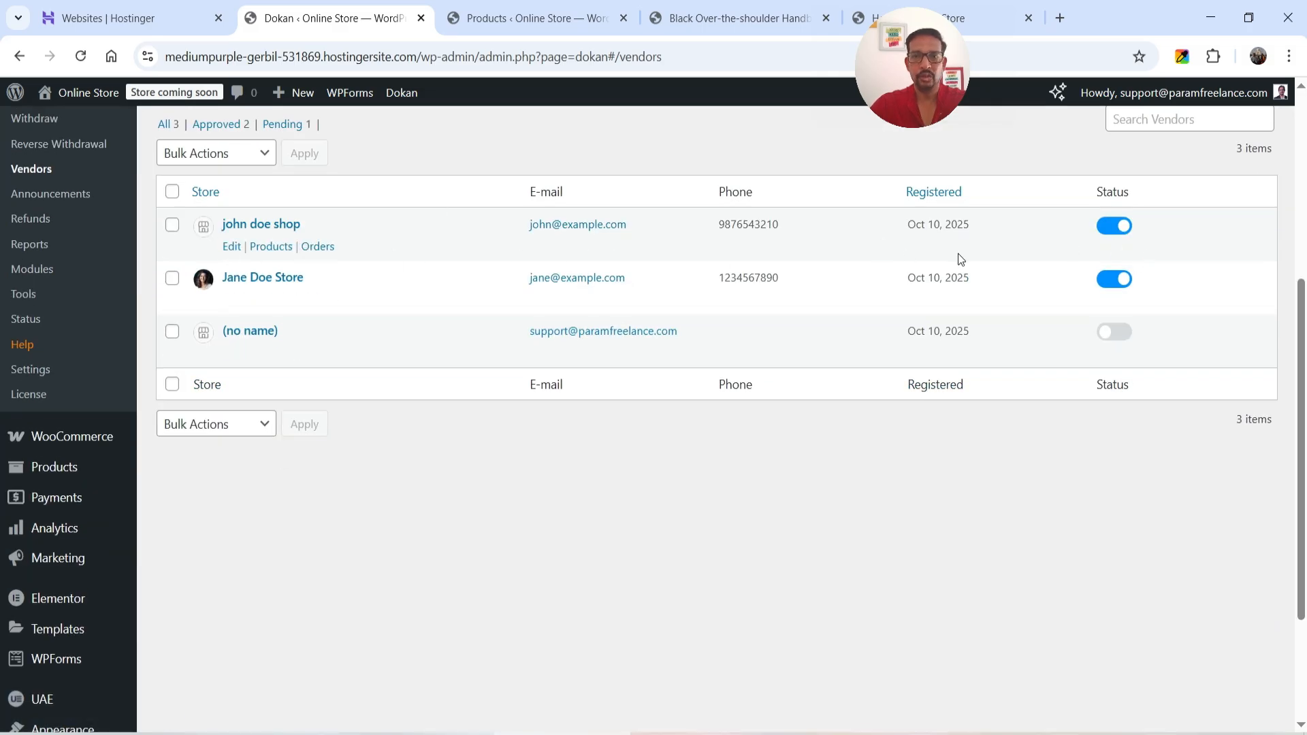
click(231, 250)
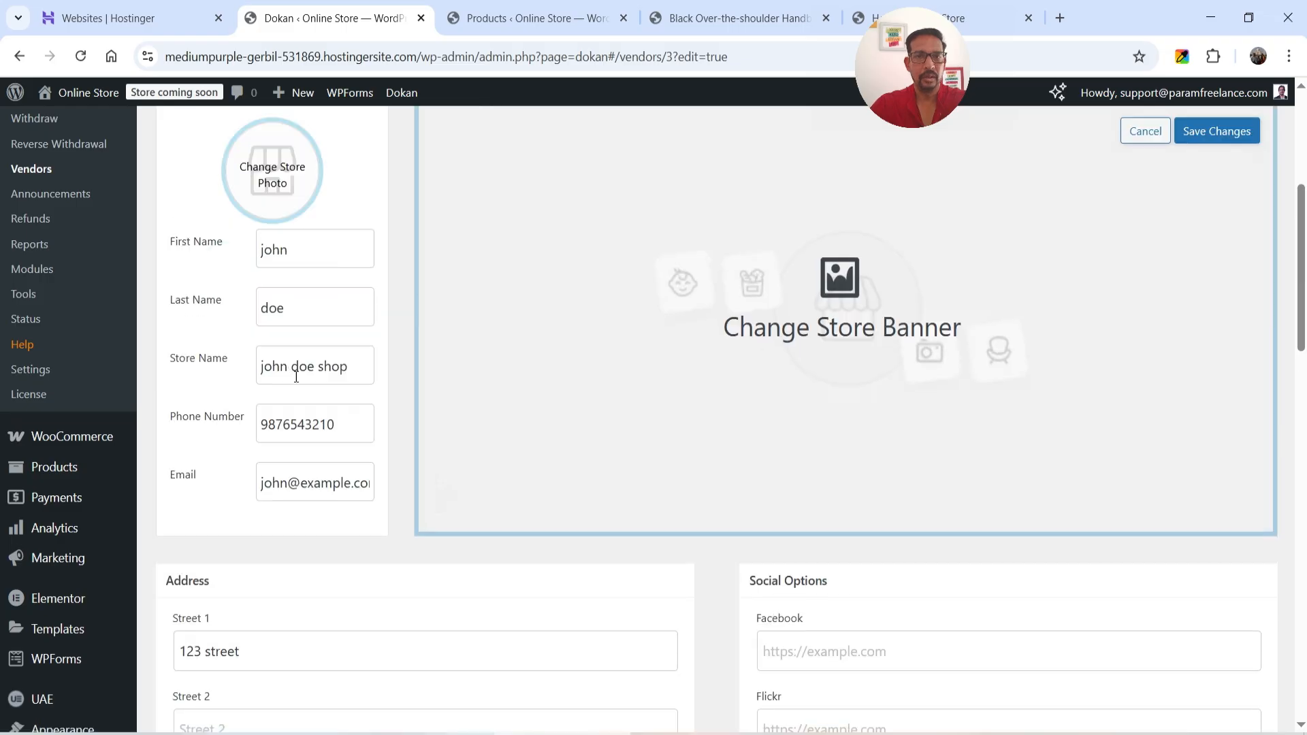
scroll(295, 365, down, 4)
scroll(296, 365, up, 4)
scroll(301, 369, up, 3)
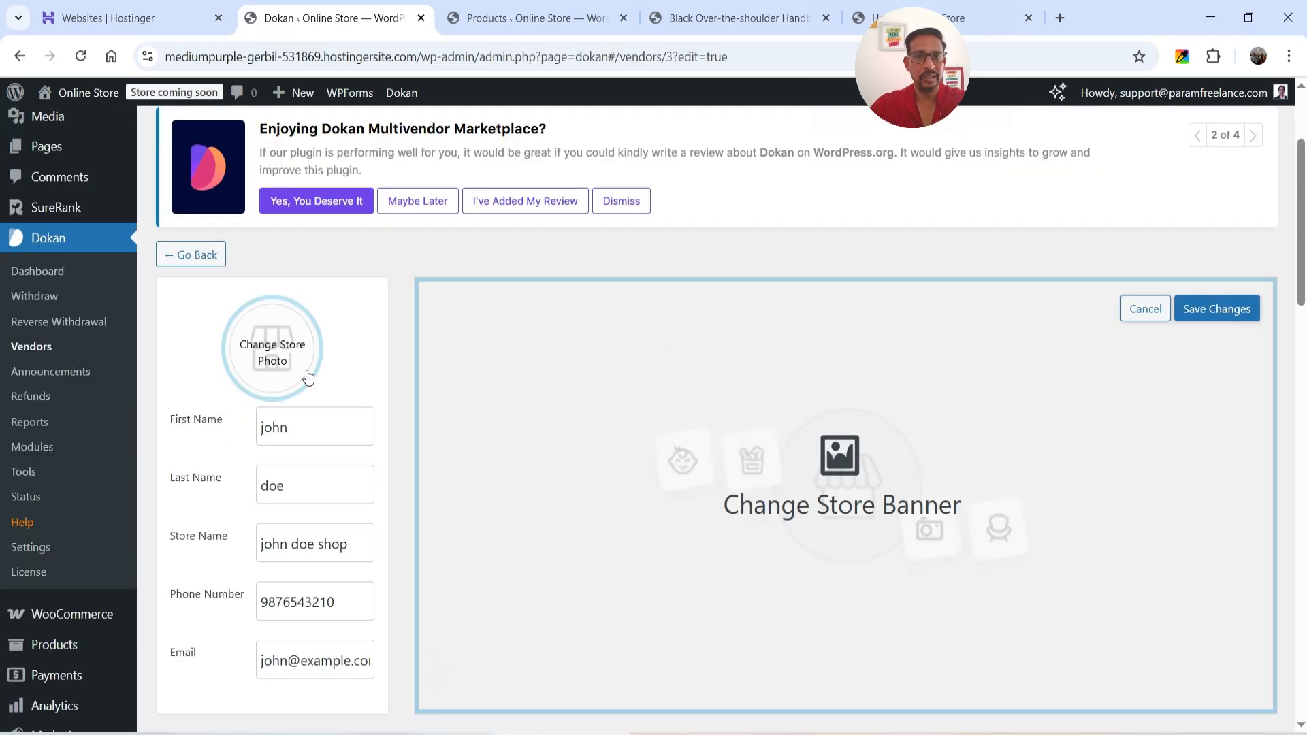
scroll(350, 394, down, 10)
scroll(352, 398, down, 7)
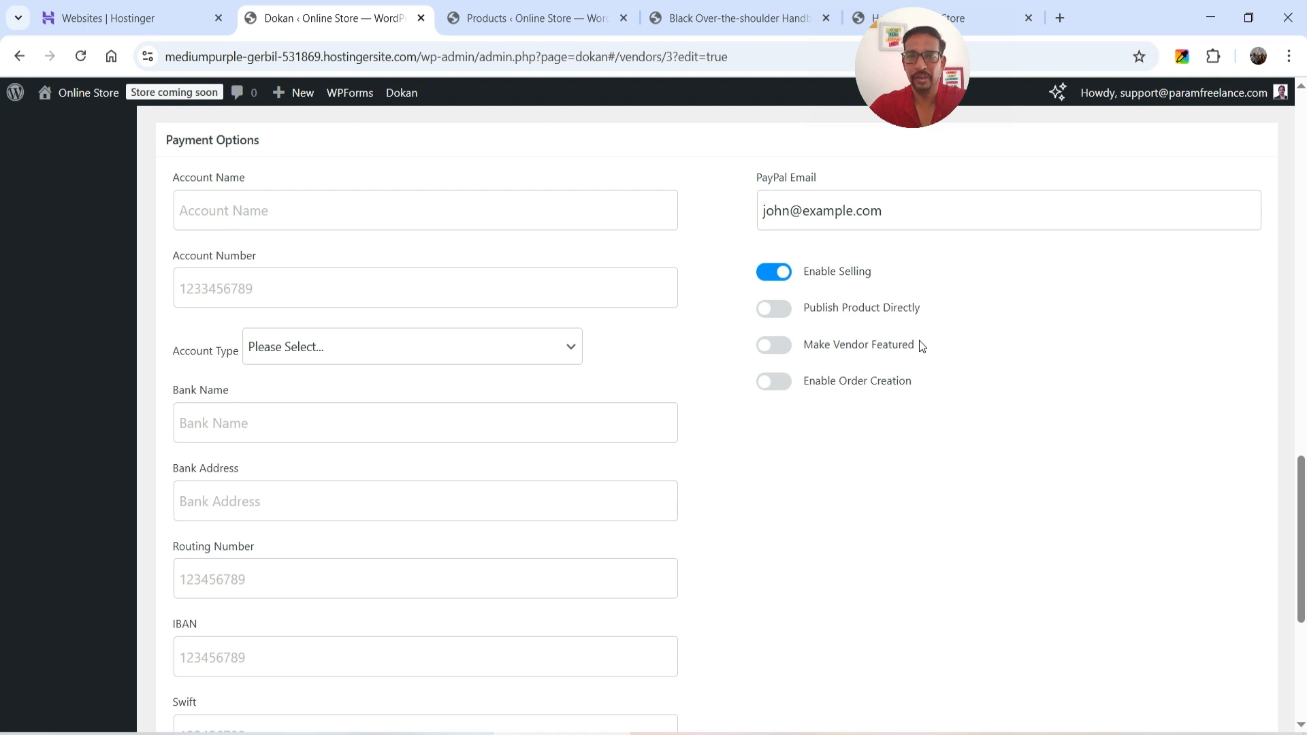
- Enable Publish Product Directly and Enable Order Creation for this vendor, and save the changes
click(777, 313)
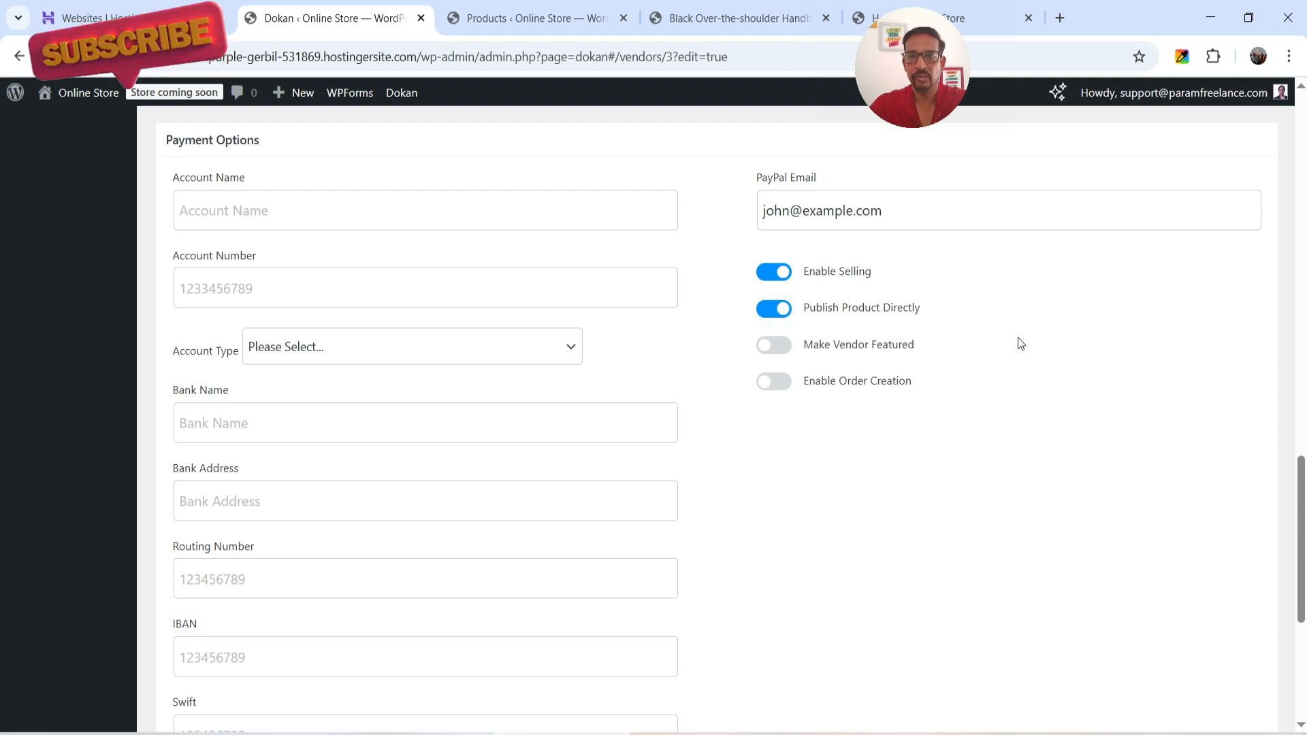
click(778, 382)
scroll(860, 361, down, 5)
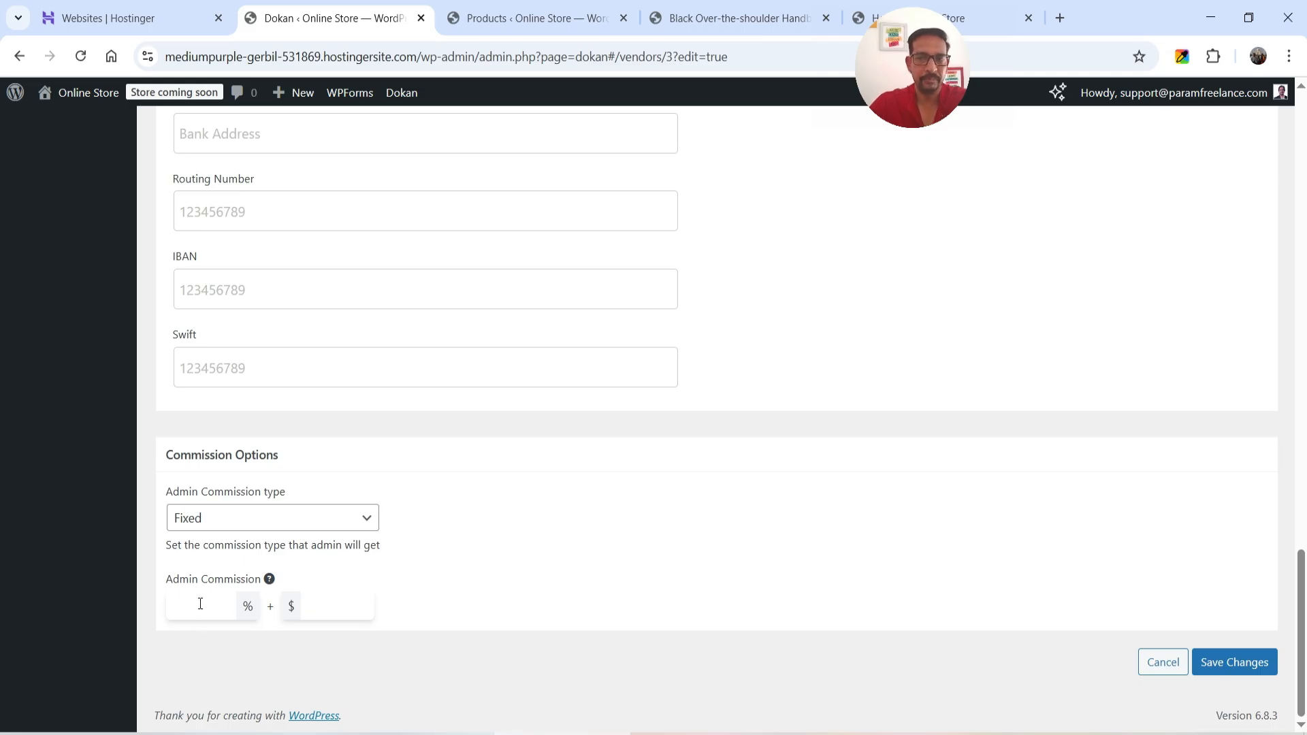
click(1251, 666)
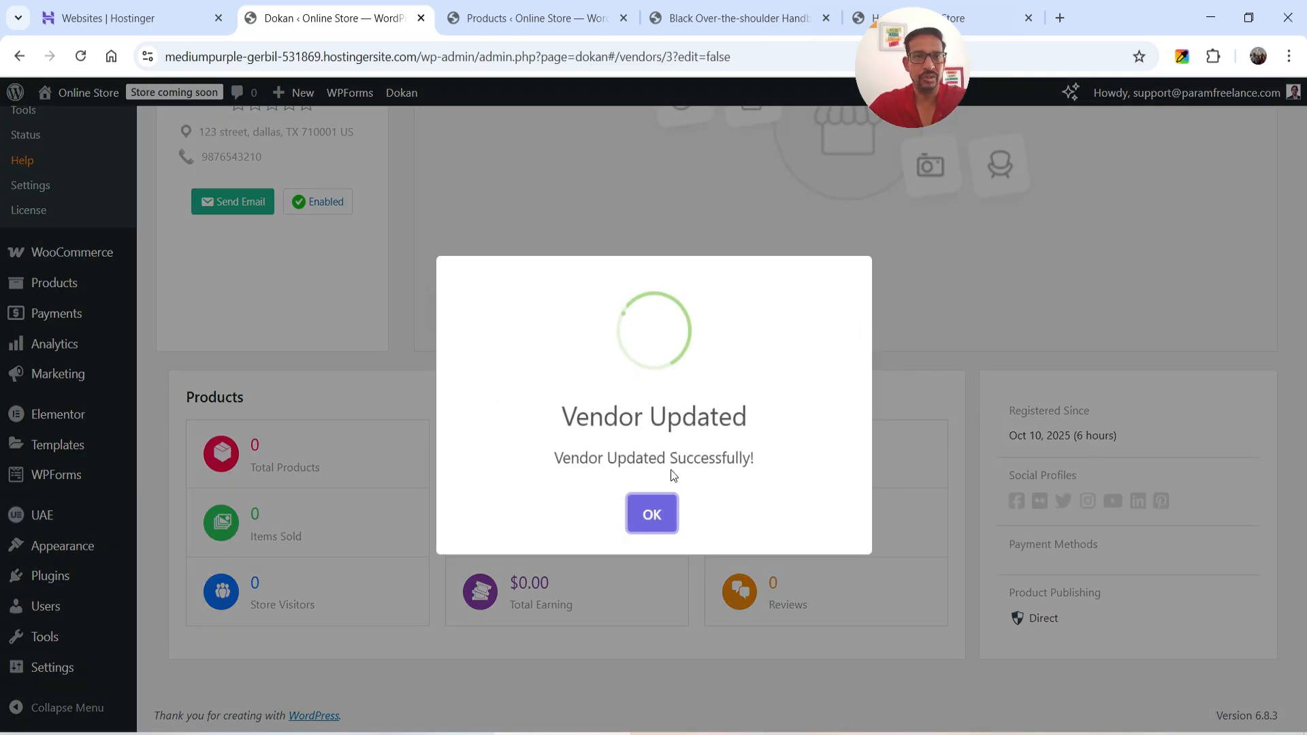
click(651, 514)
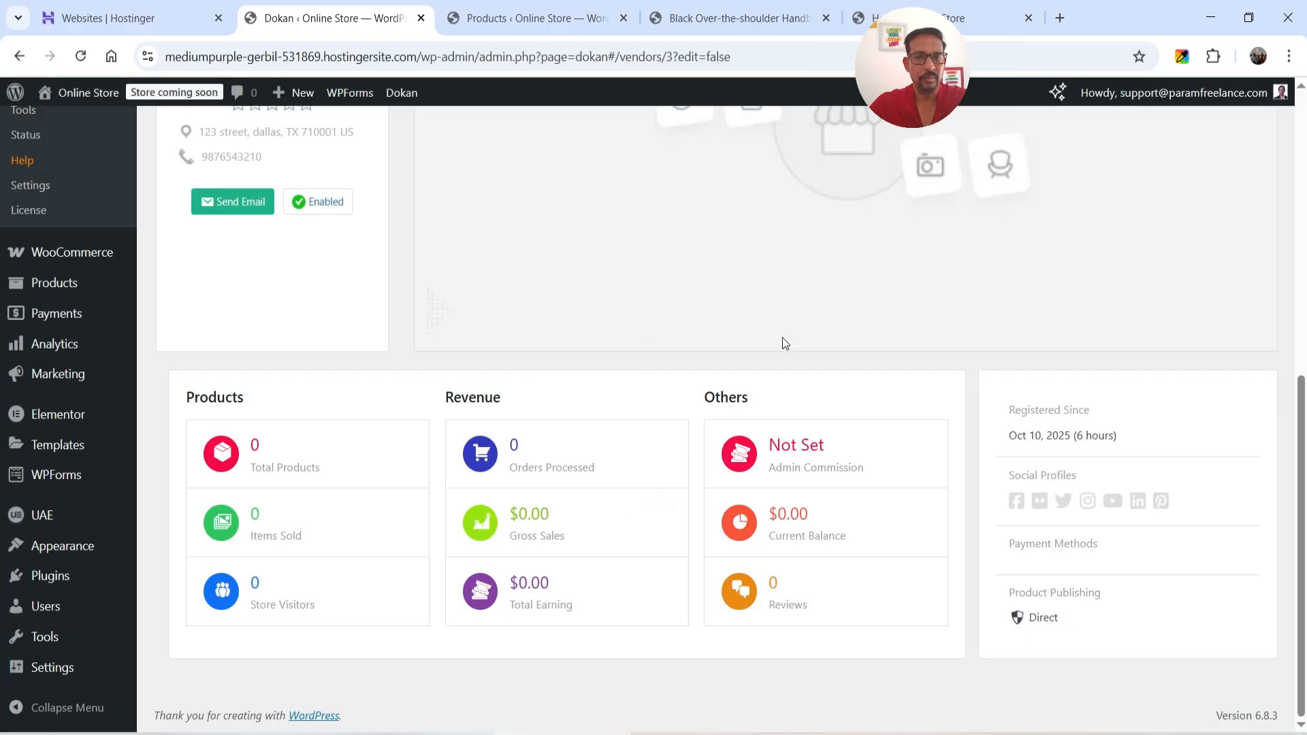
scroll(783, 337, up, 3)
scroll(783, 335, up, 4)
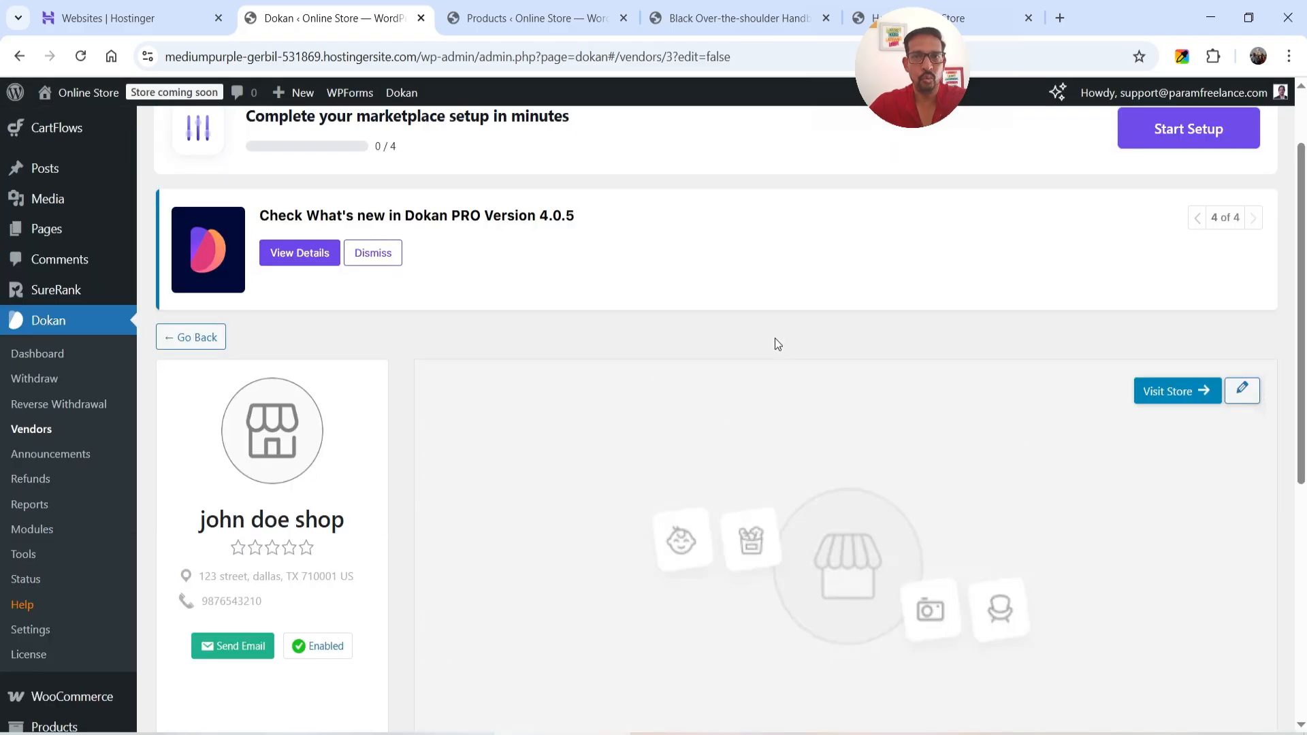
- View the storefront's Store List page and examine the vendor cards with their store names and addresses
click(502, 21)
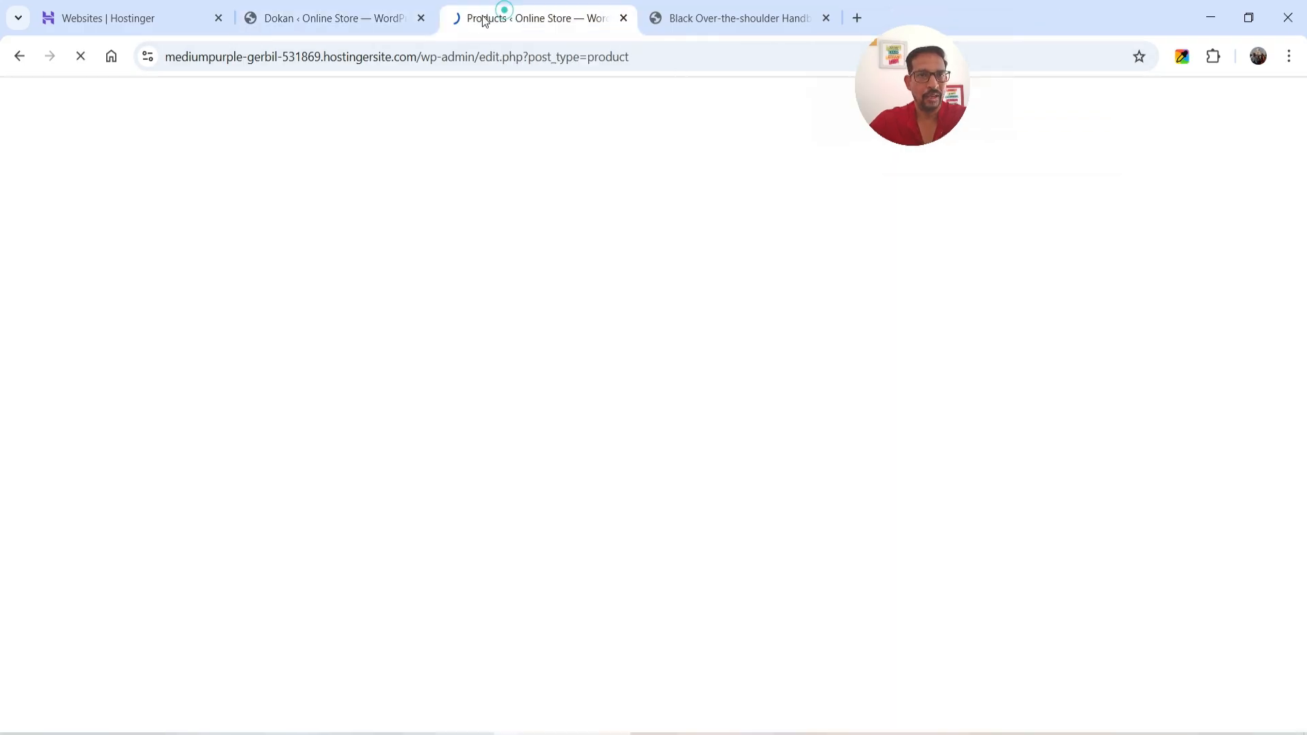
click(707, 10)
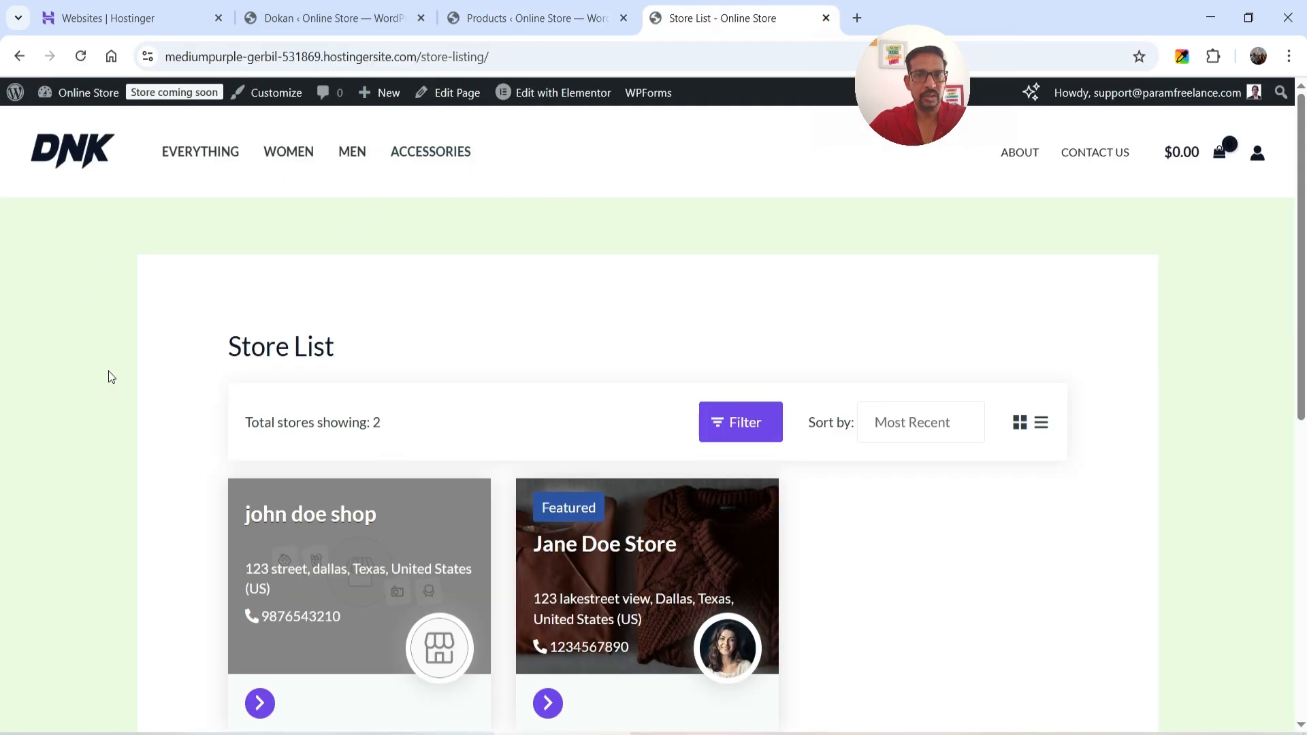
scroll(111, 377, down, 4)
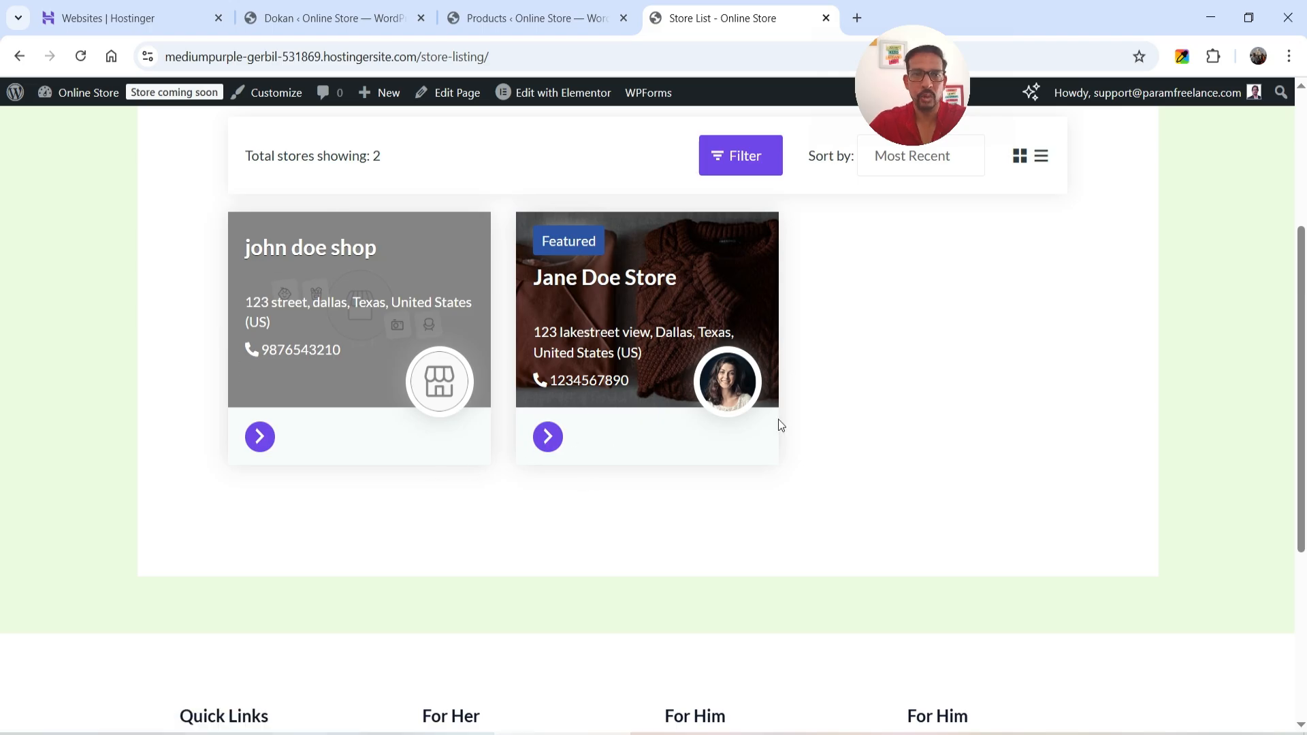
drag(284, 328, 242, 302)
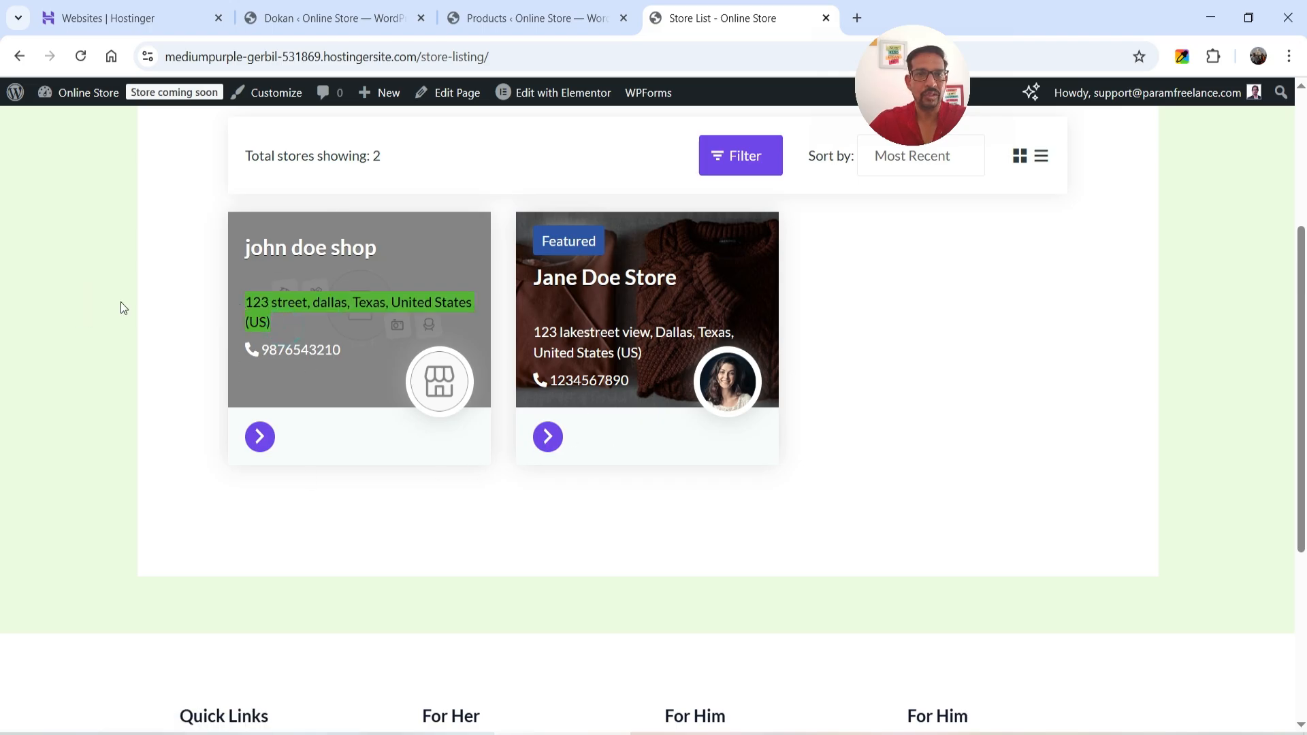
click(82, 309)
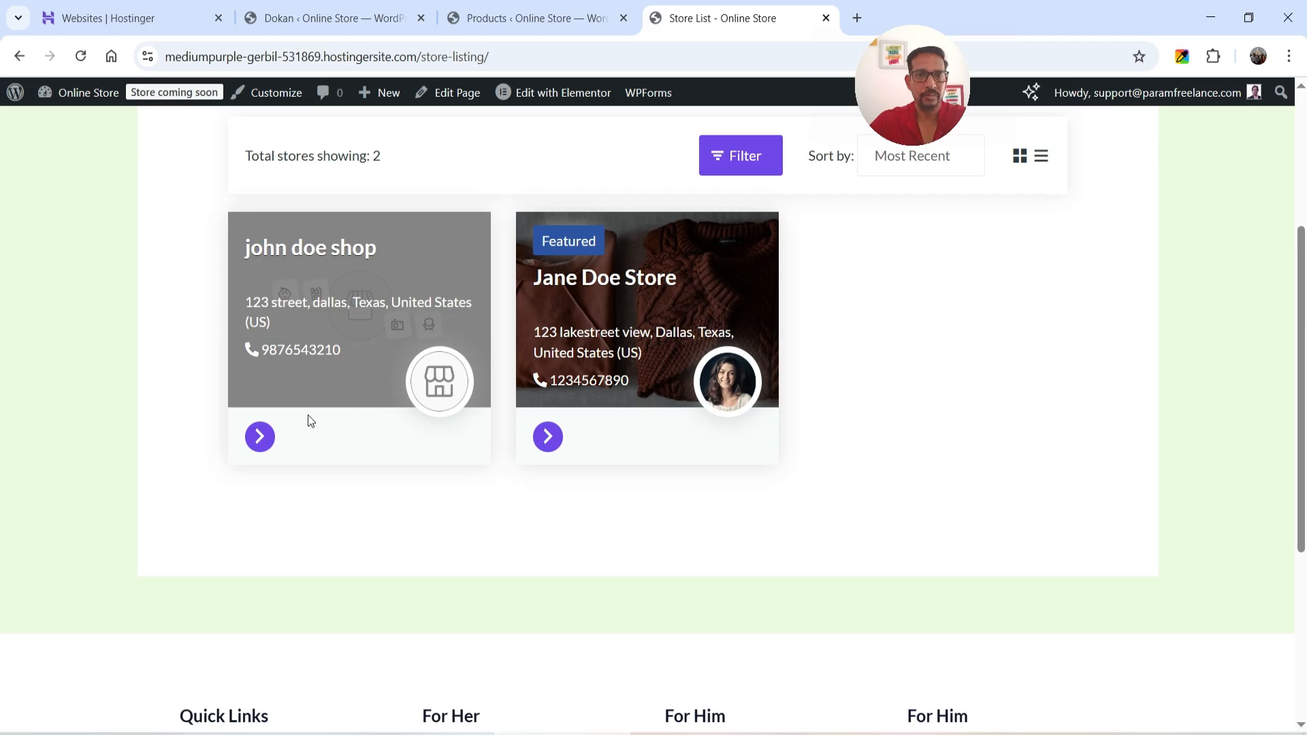
- Visit the featured vendor's store page, return to the Store List, and view the newly registered vendor's store page
click(548, 441)
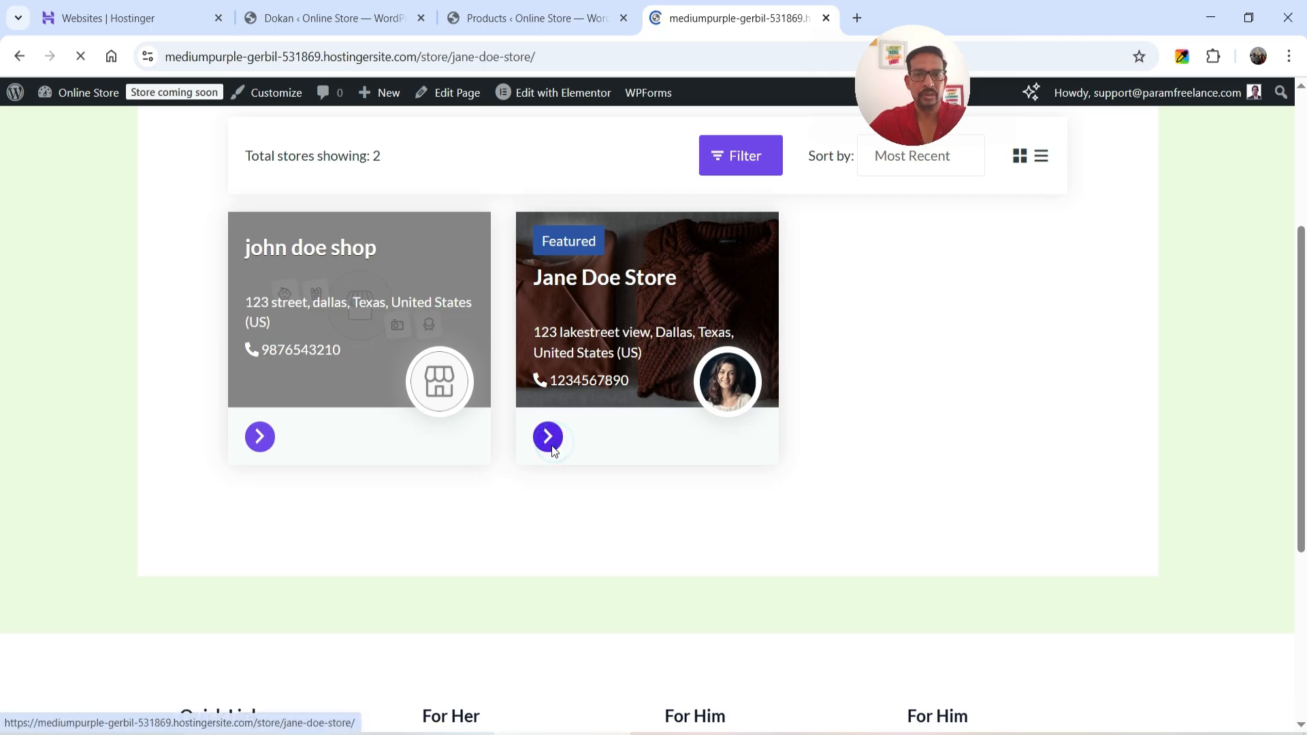
scroll(549, 402, down, 5)
scroll(548, 400, up, 4)
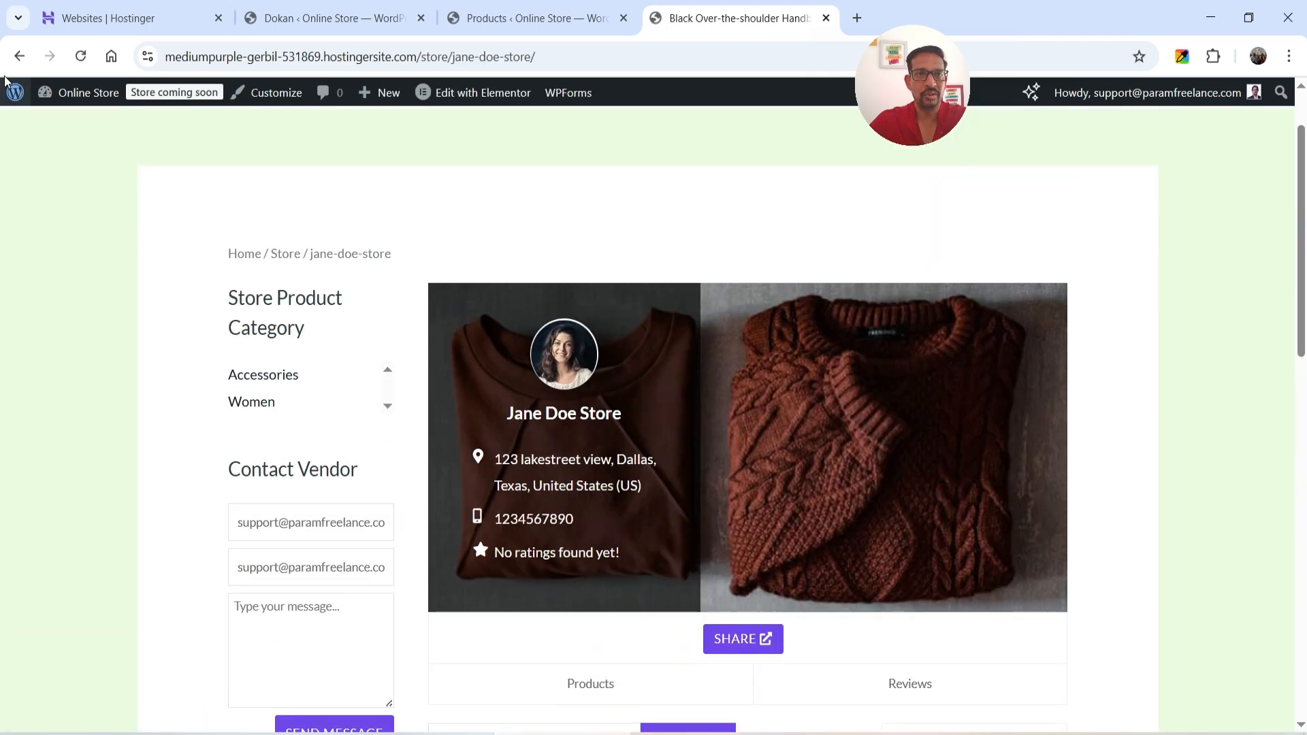
click(18, 56)
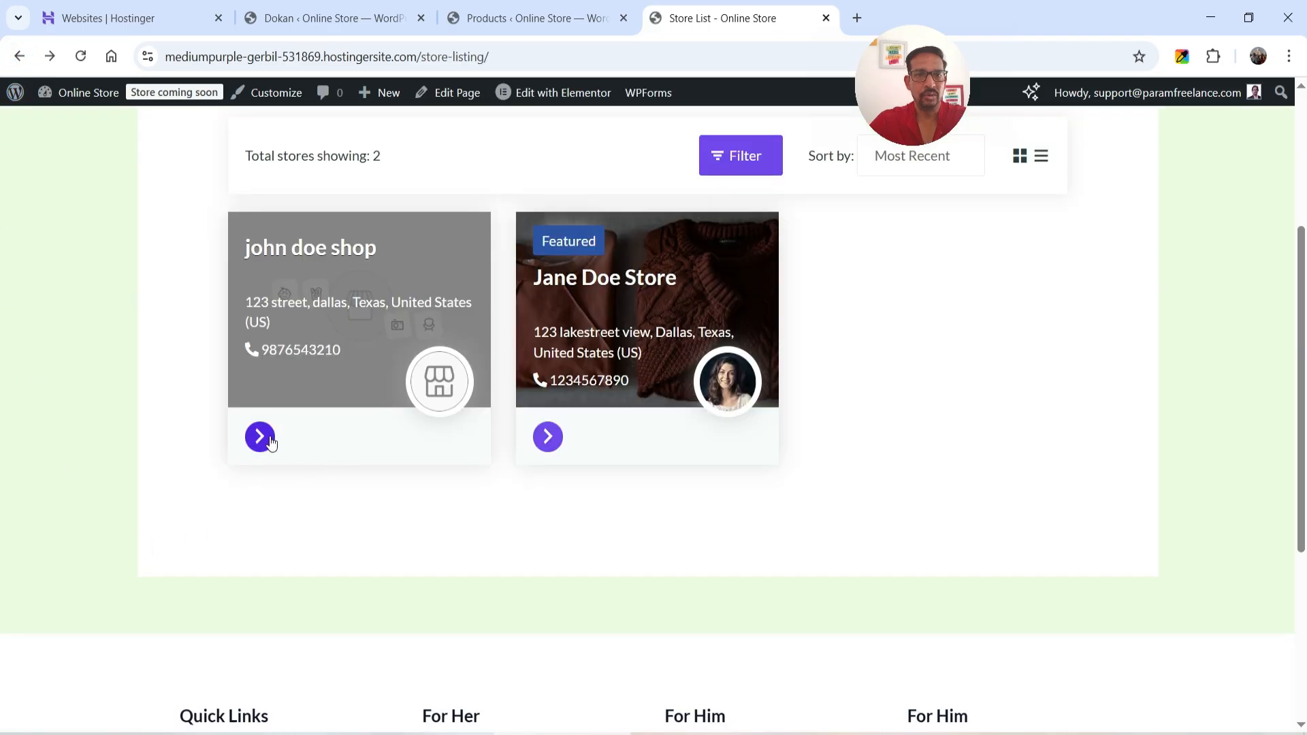
click(260, 437)
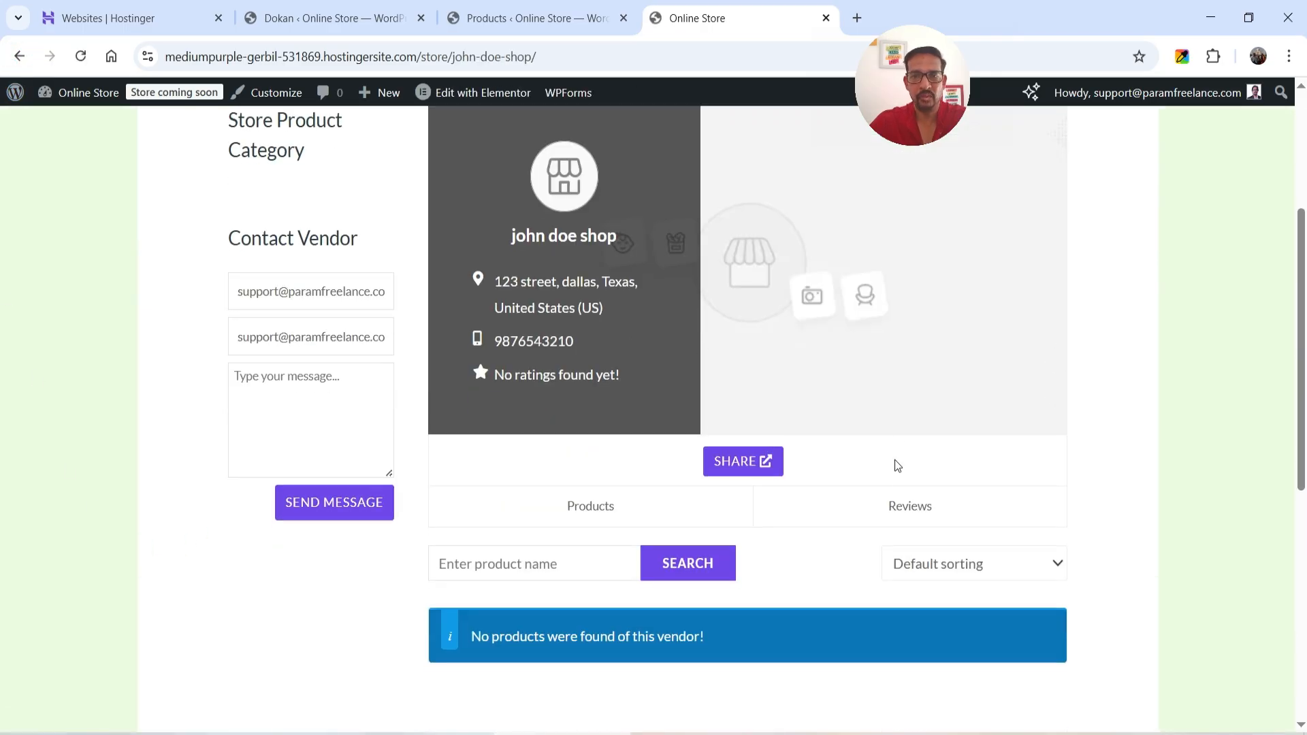
- Switch to the vendor's dashboard in Firefox and review the Edit Account page and the Store settings
click(817, 734)
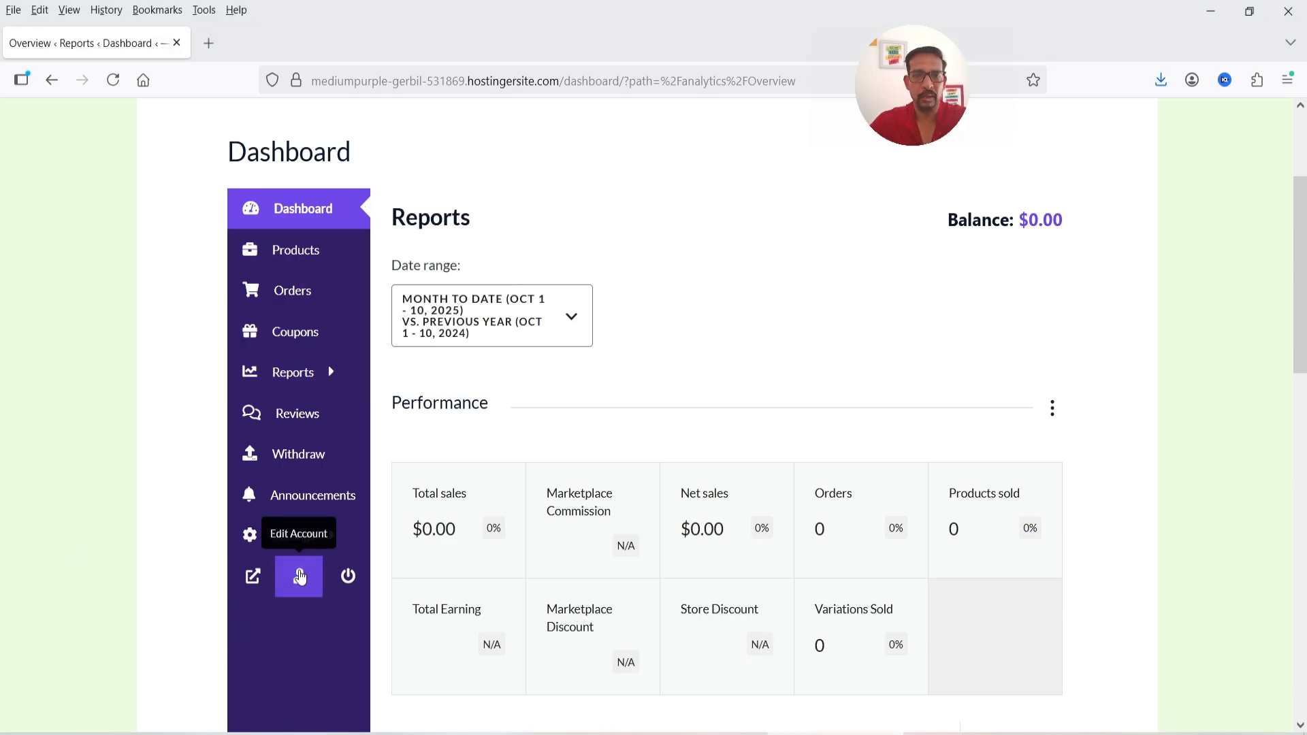
click(300, 576)
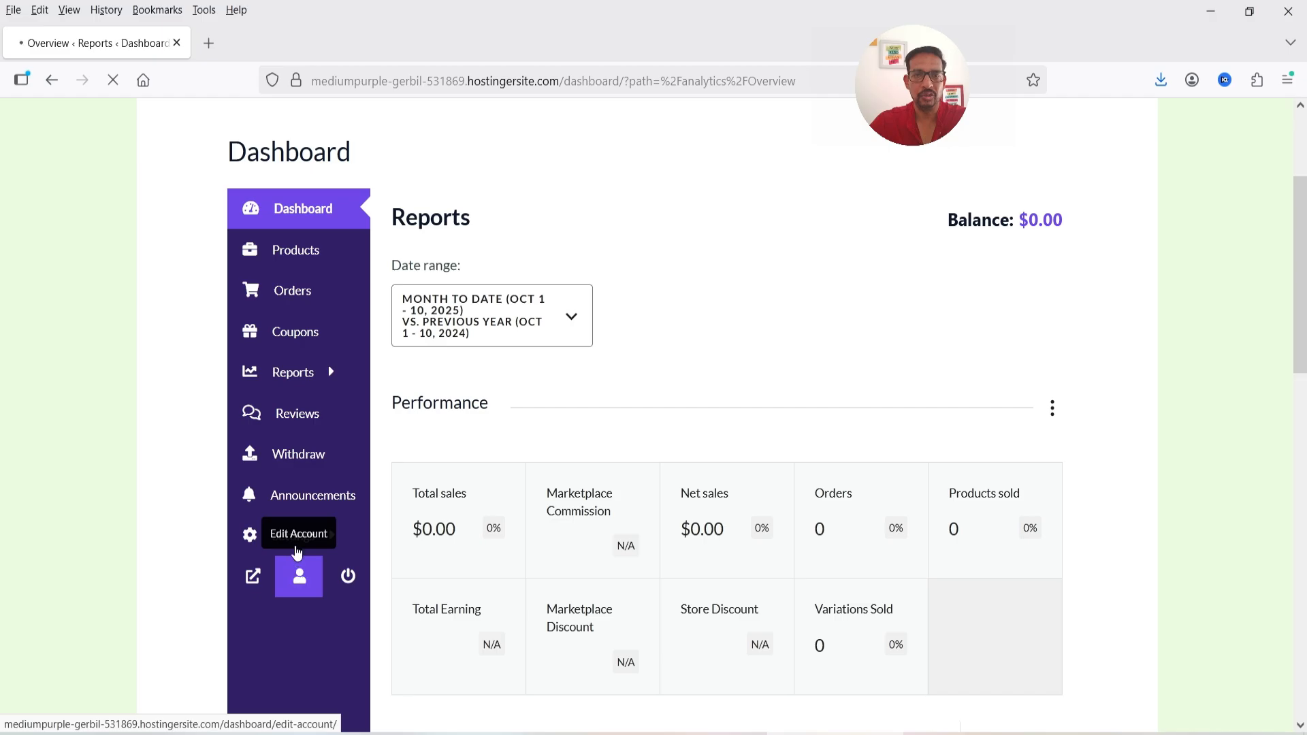
scroll(612, 401, down, 5)
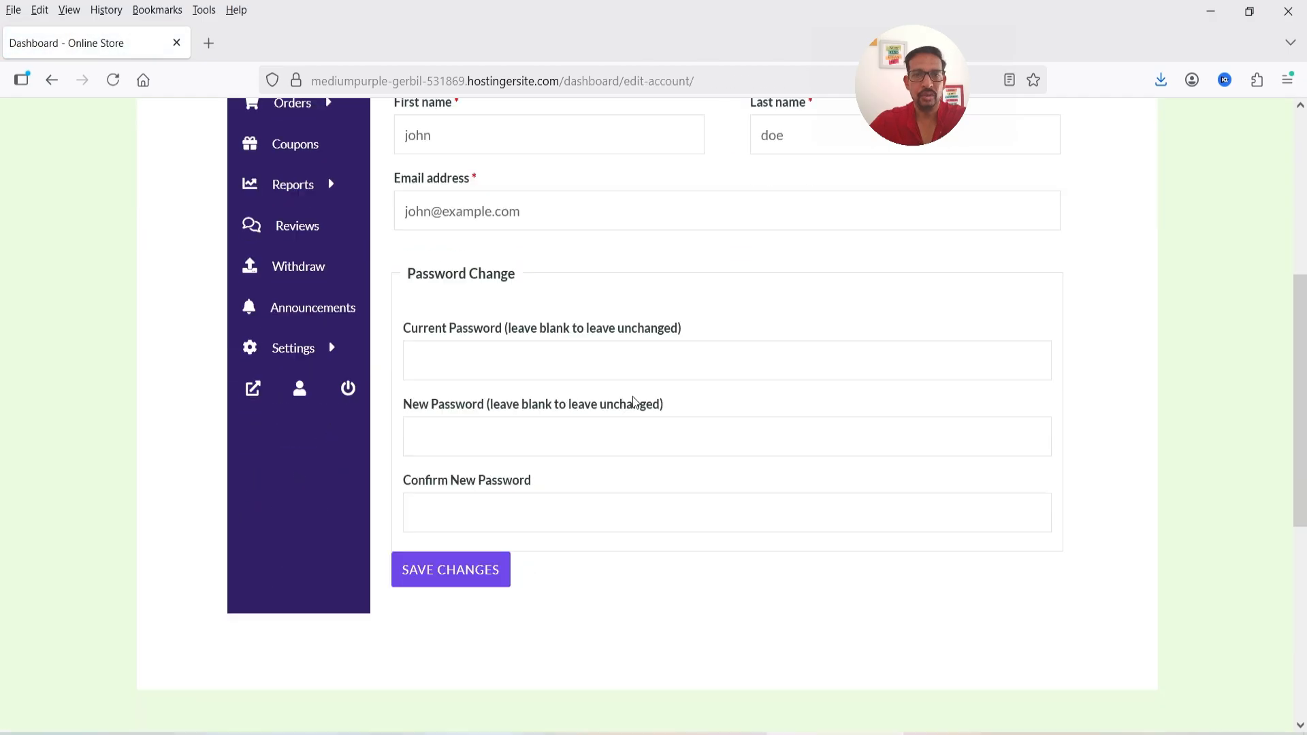
scroll(593, 397, up, 3)
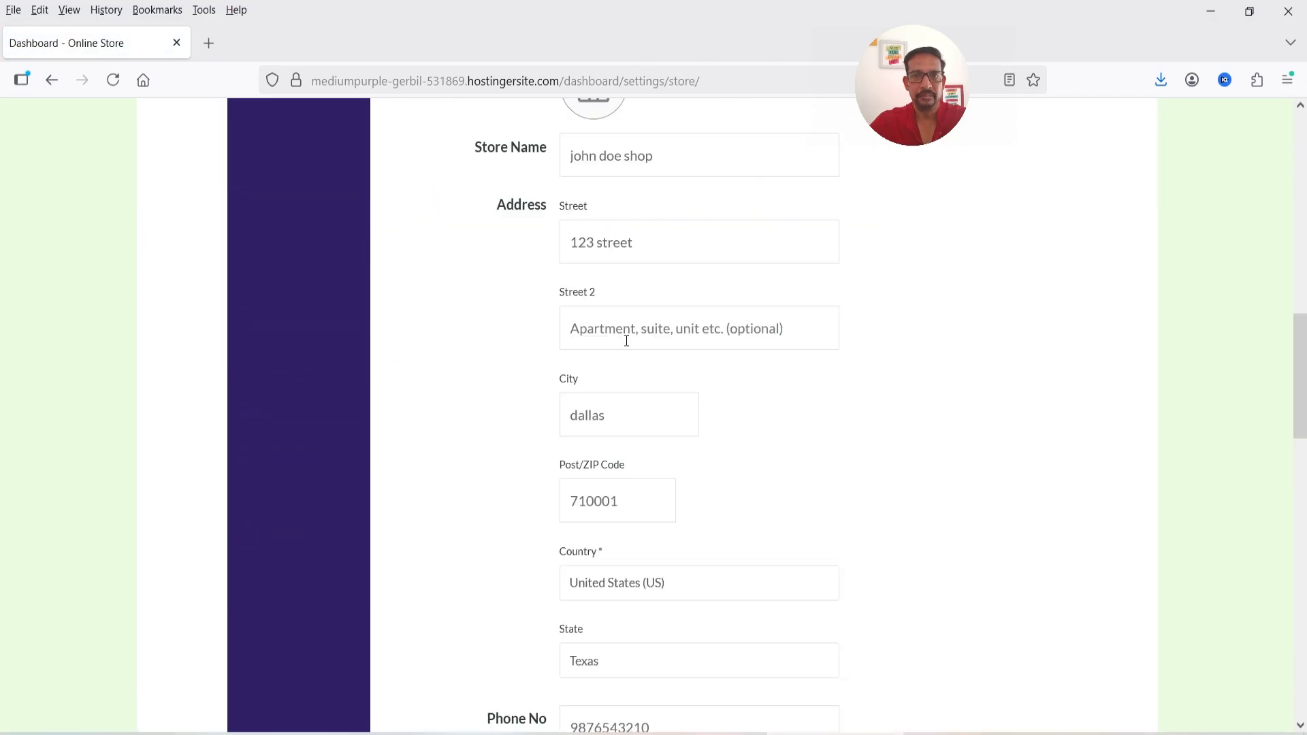
scroll(627, 338, up, 3)
scroll(729, 409, up, 3)
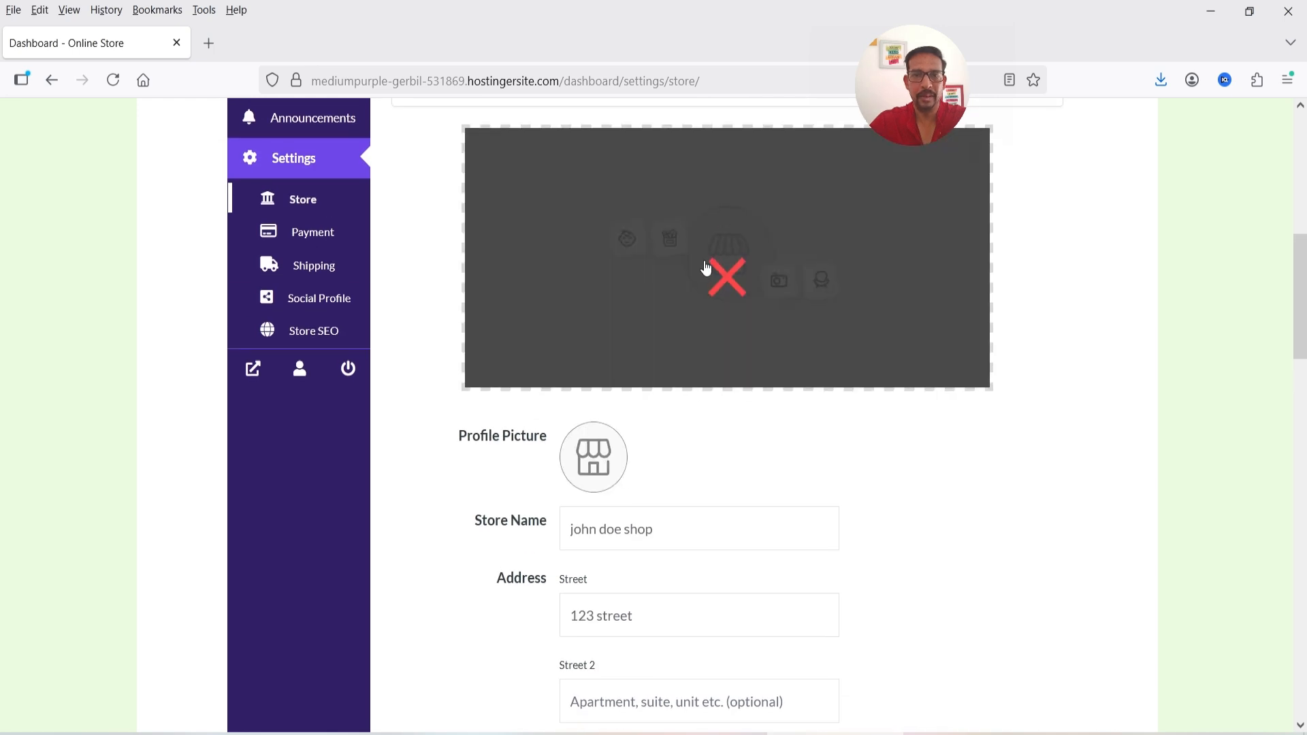
scroll(704, 272, down, 5)
scroll(703, 272, up, 10)
- Open the Add New Product form from the vendor's Products page and review its shipping, linked product and attribute sections
click(295, 266)
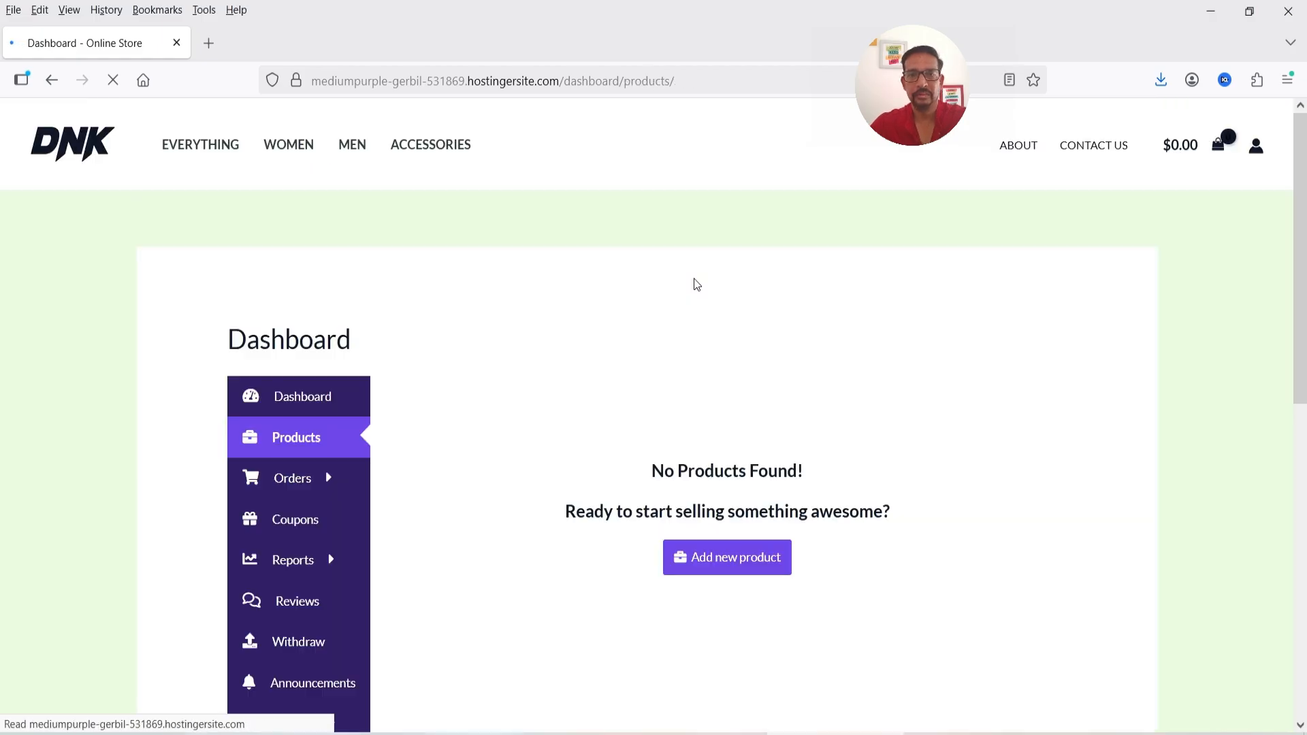
scroll(847, 359, down, 3)
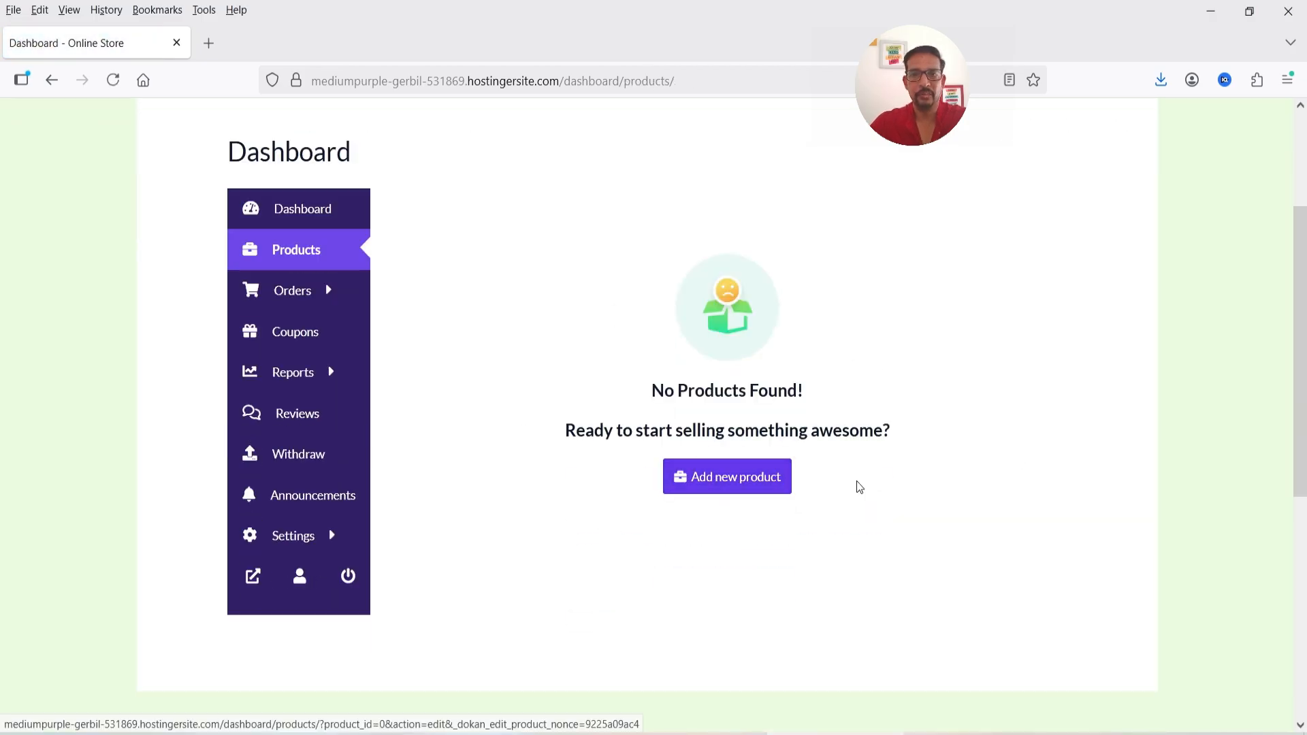
click(743, 476)
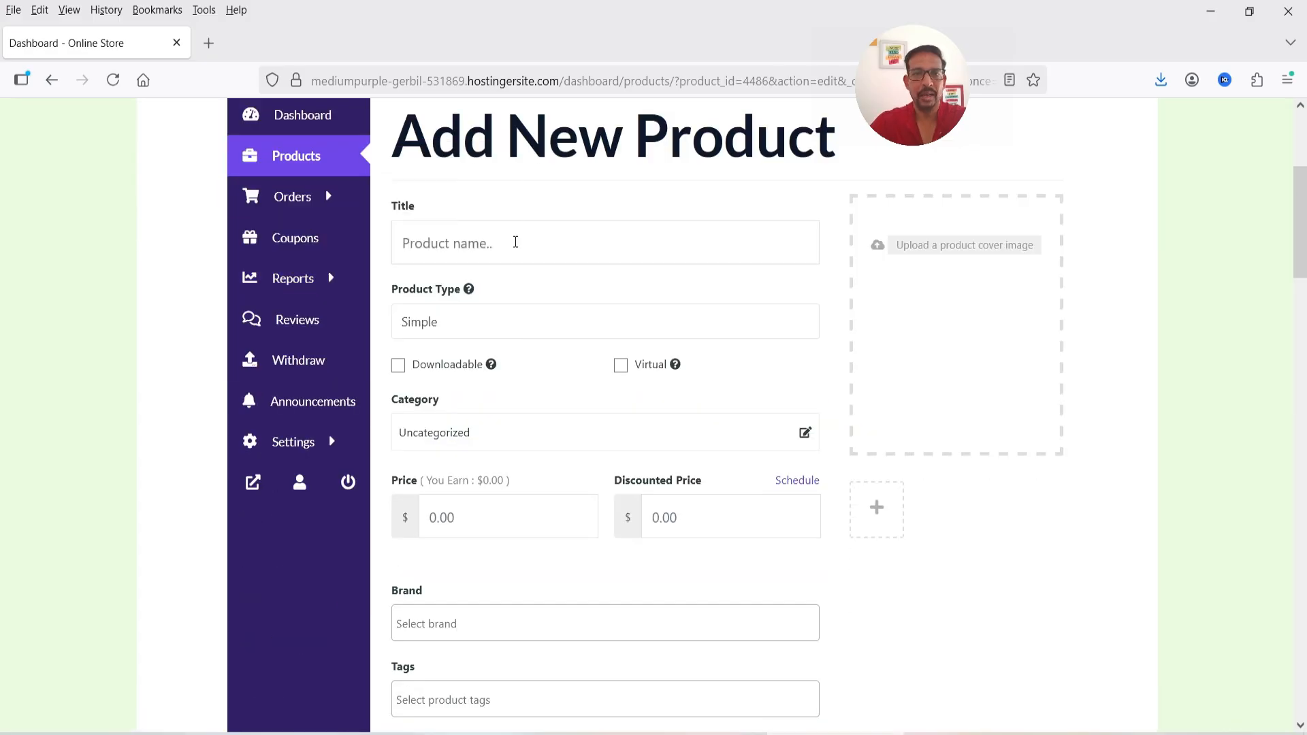
scroll(517, 247, down, 20)
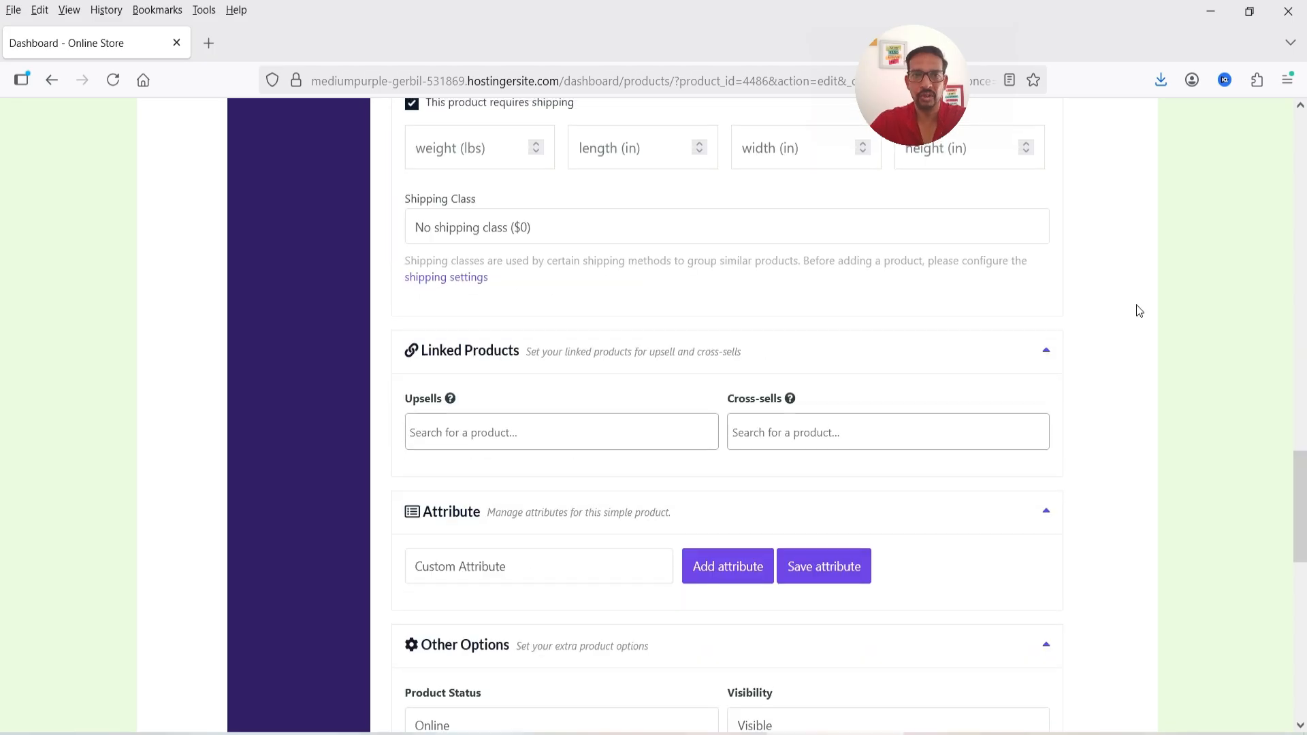
scroll(1140, 307, up, 1)
scroll(1142, 304, down, 1)
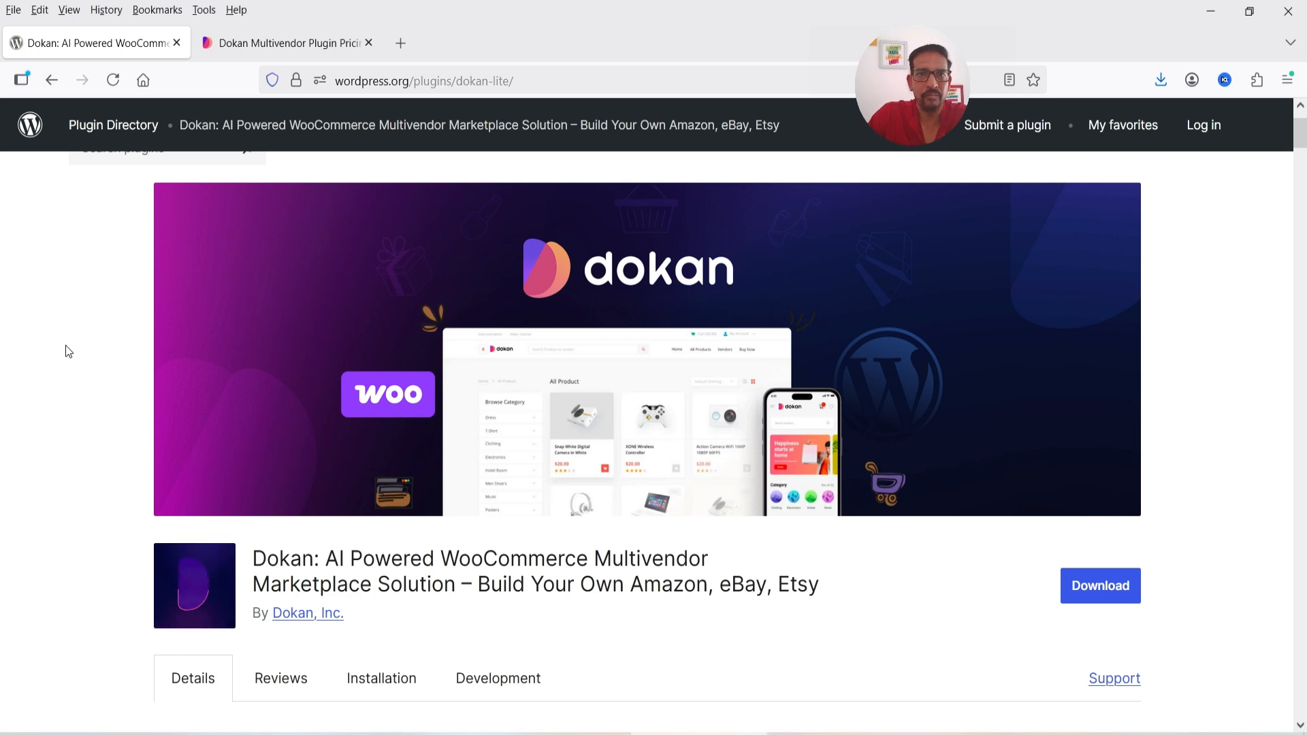
- View the Dokan Multivendor Plugin pricing page to compare the available plans
click(266, 47)
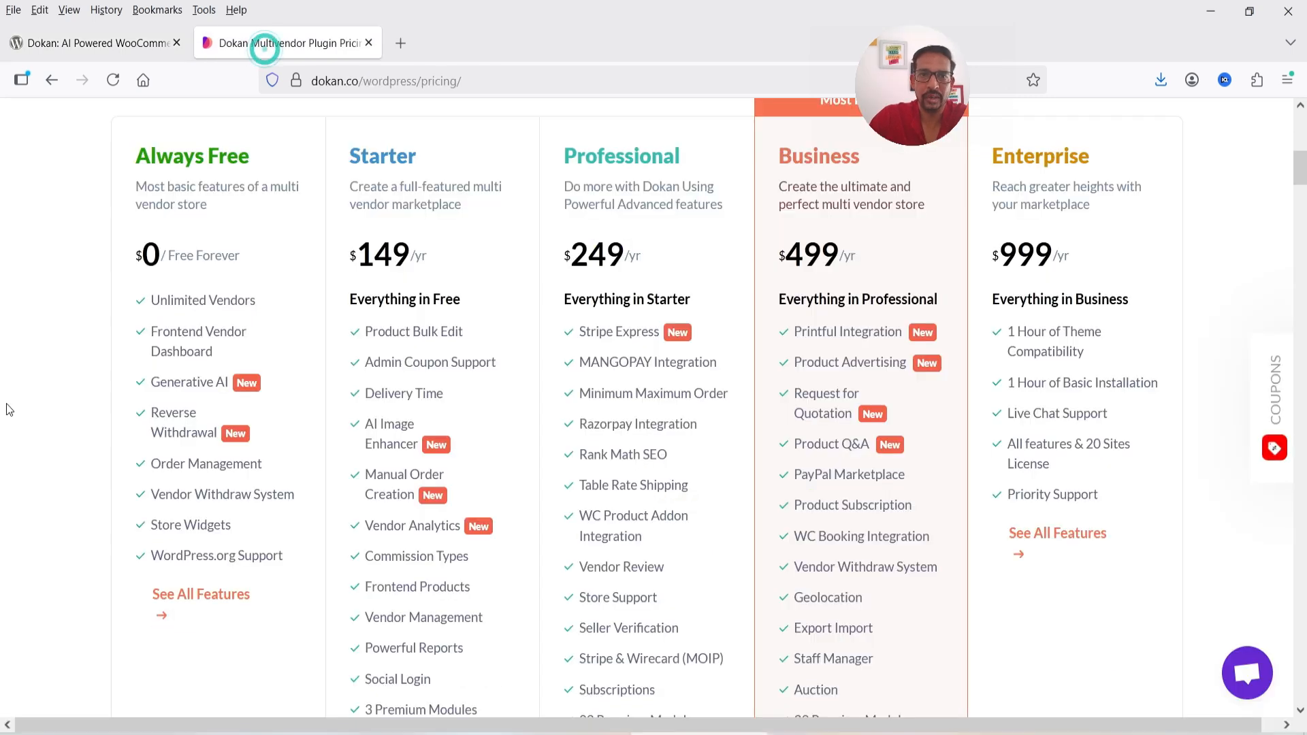